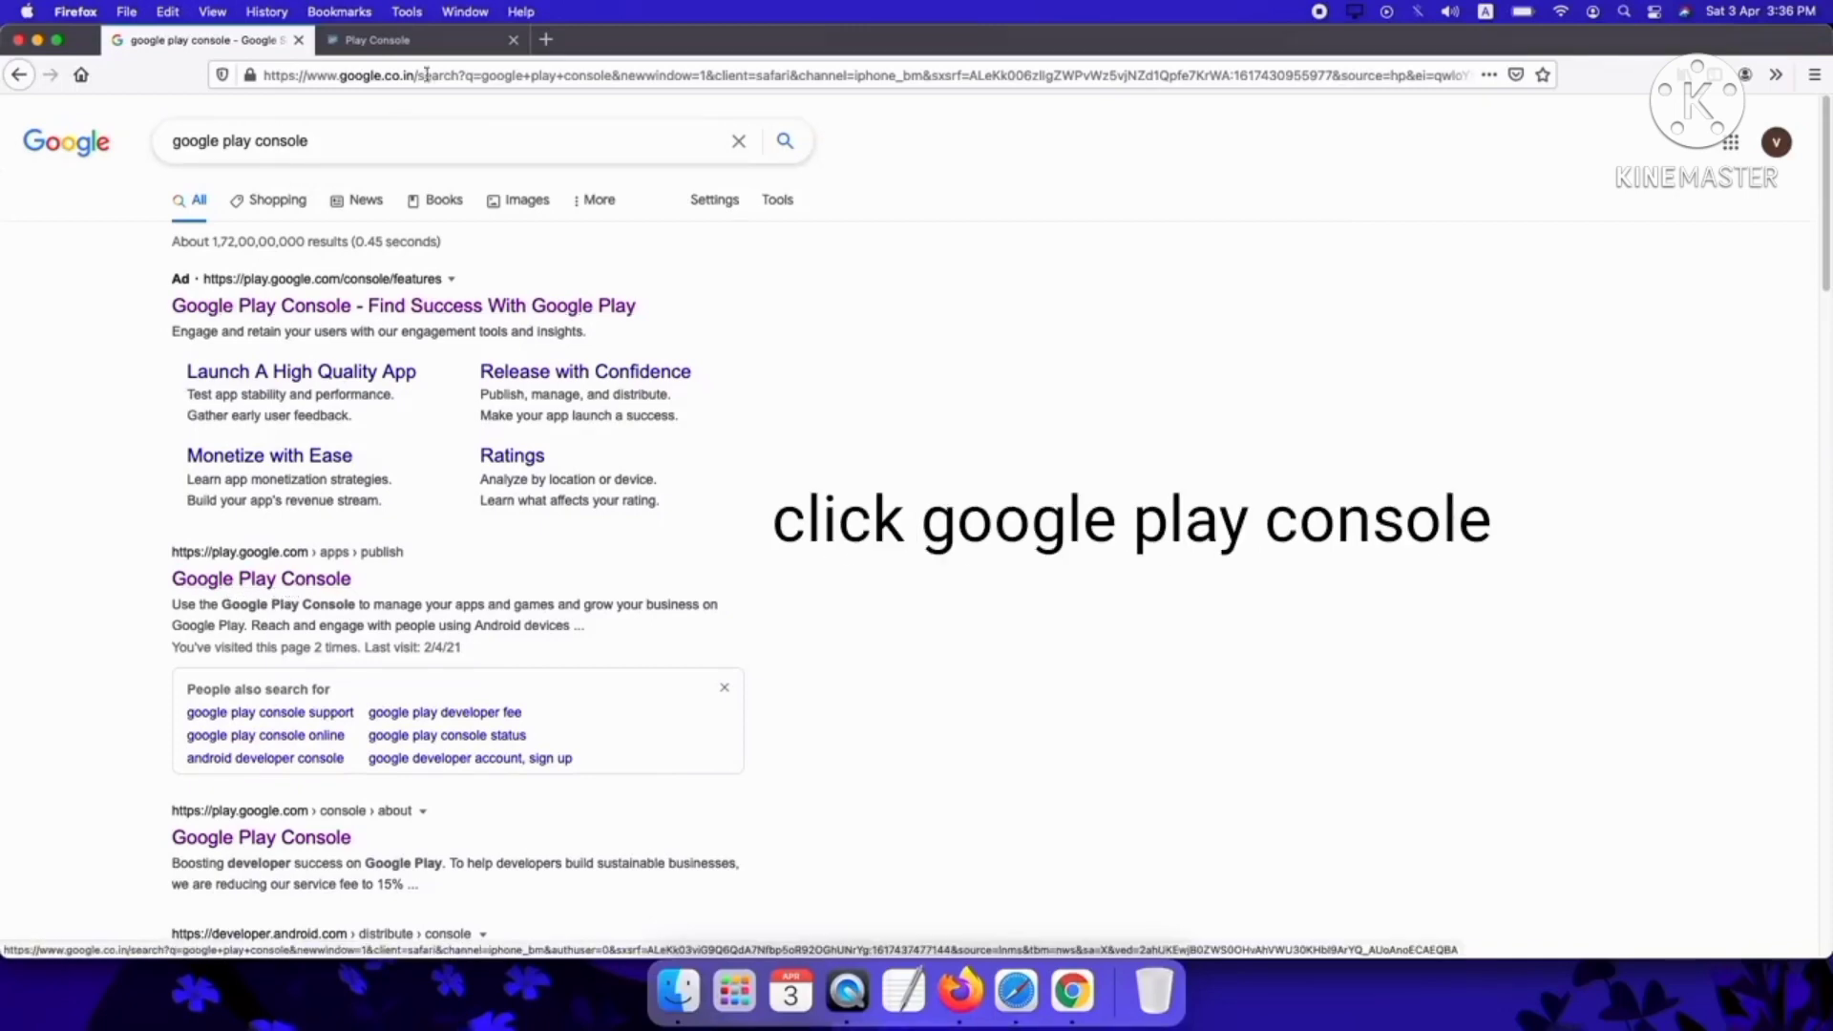
Step: Review the full Play Console Terms of Service and accept them
click(443, 35)
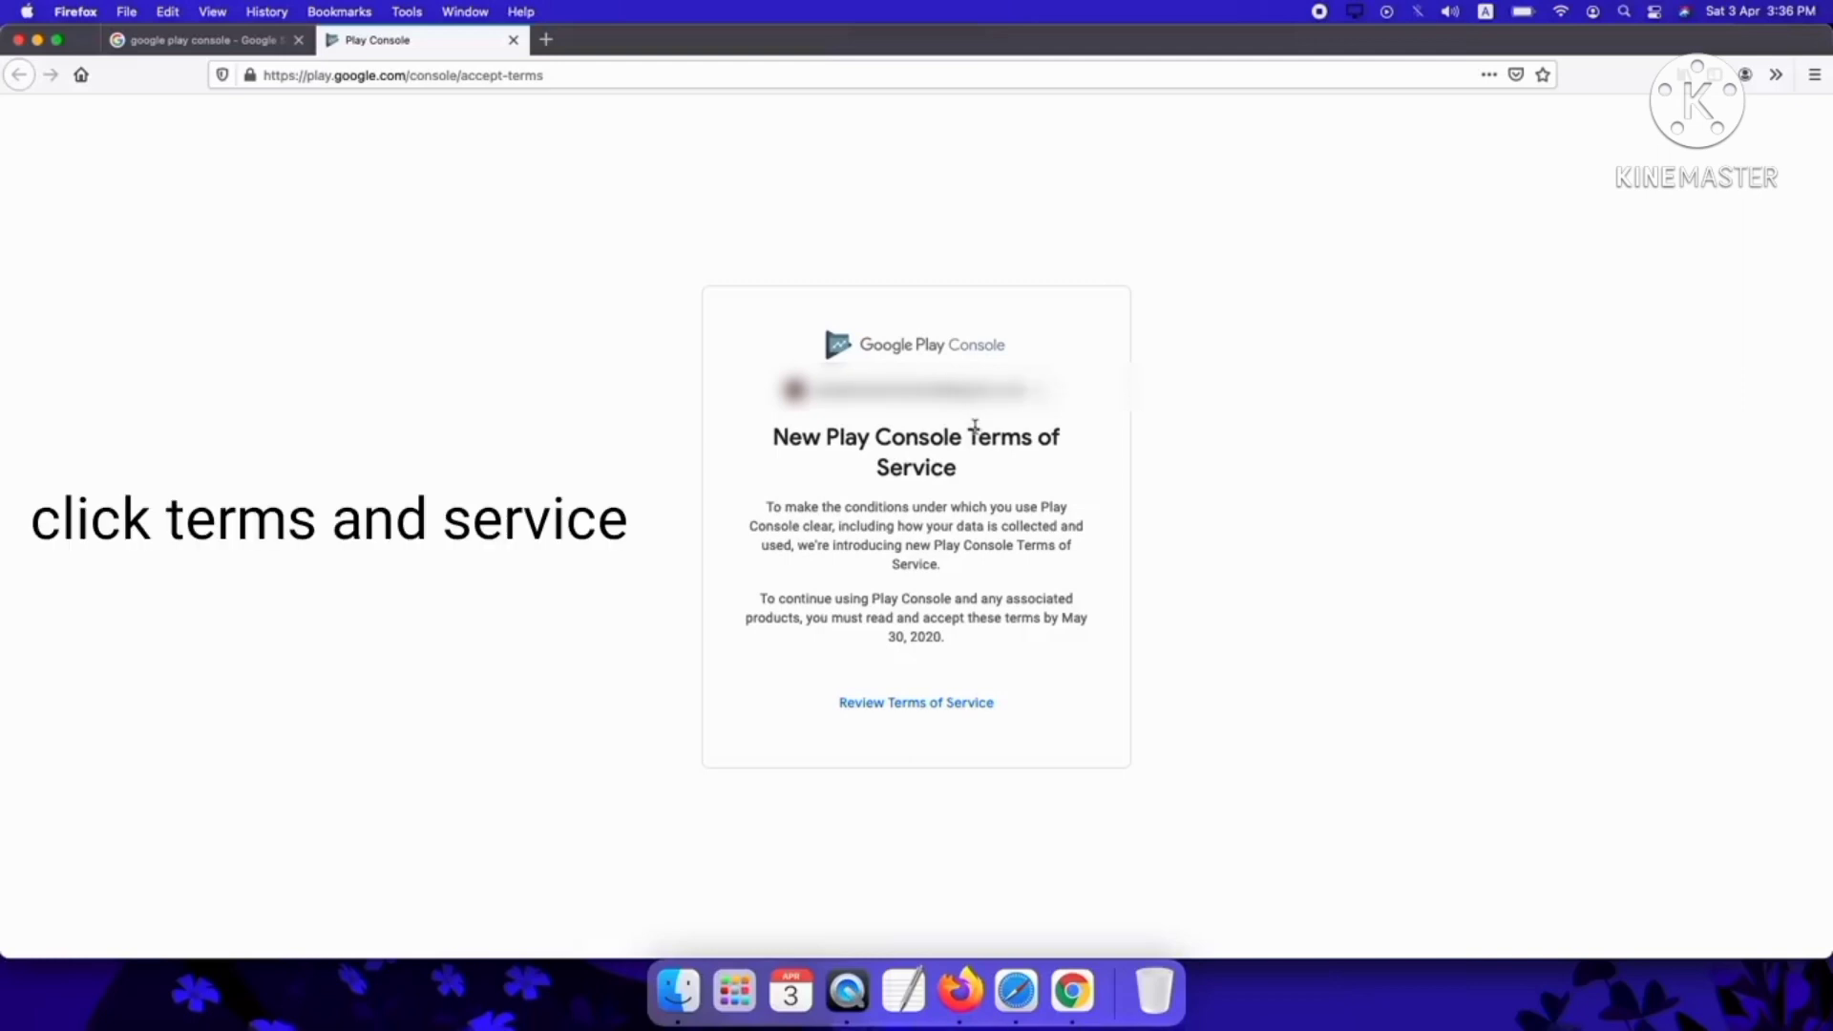
click(937, 706)
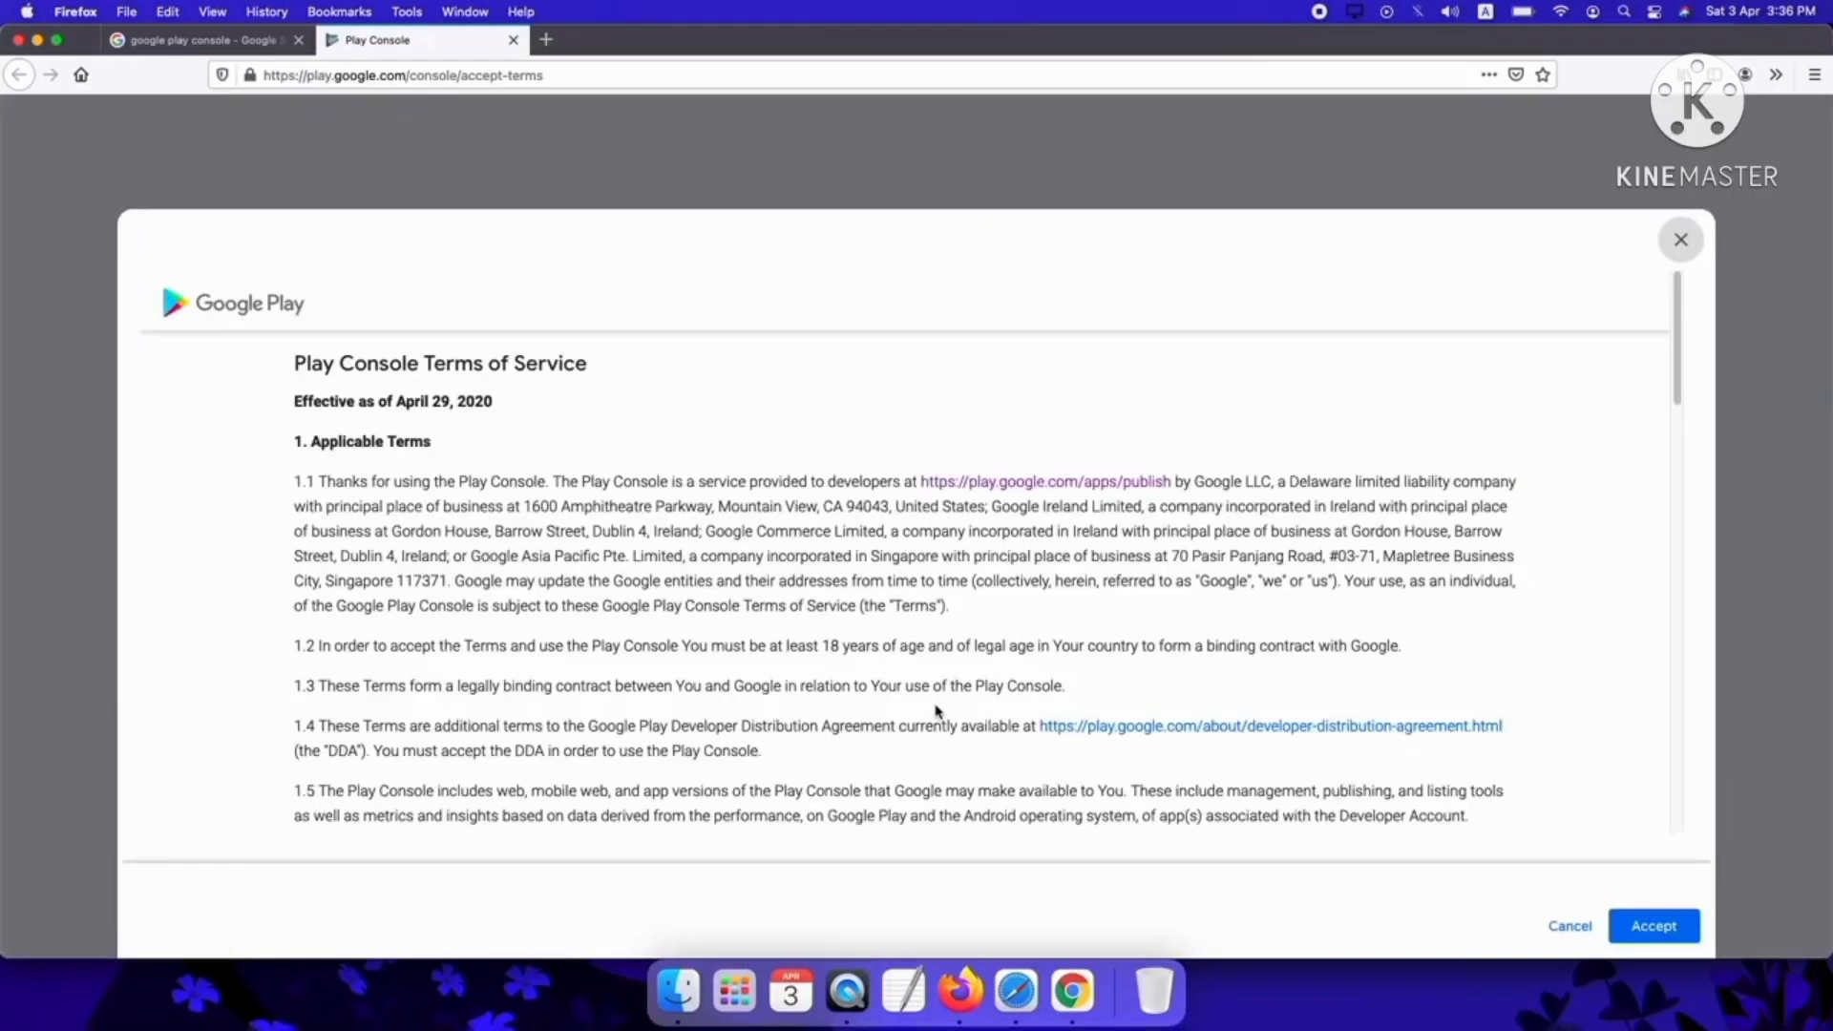
scroll(1564, 608, down, 10)
scroll(1564, 609, down, 10)
scroll(1565, 607, down, 2)
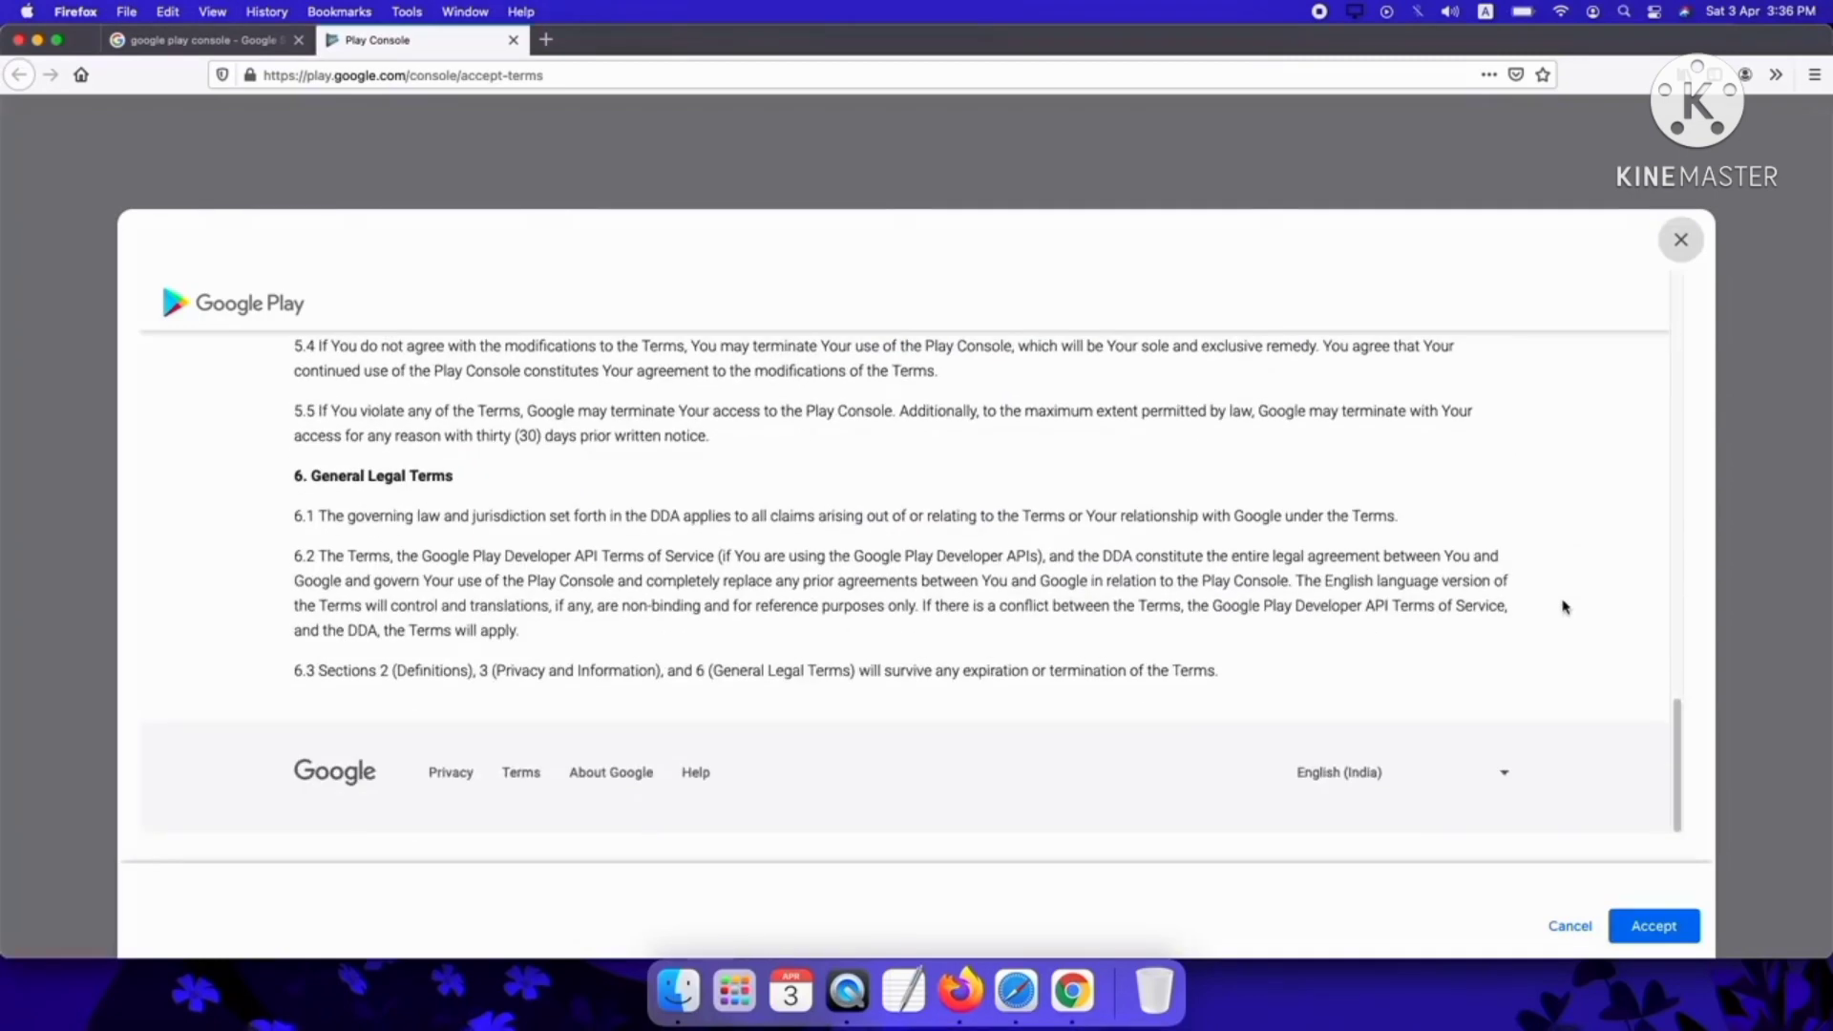
click(1661, 934)
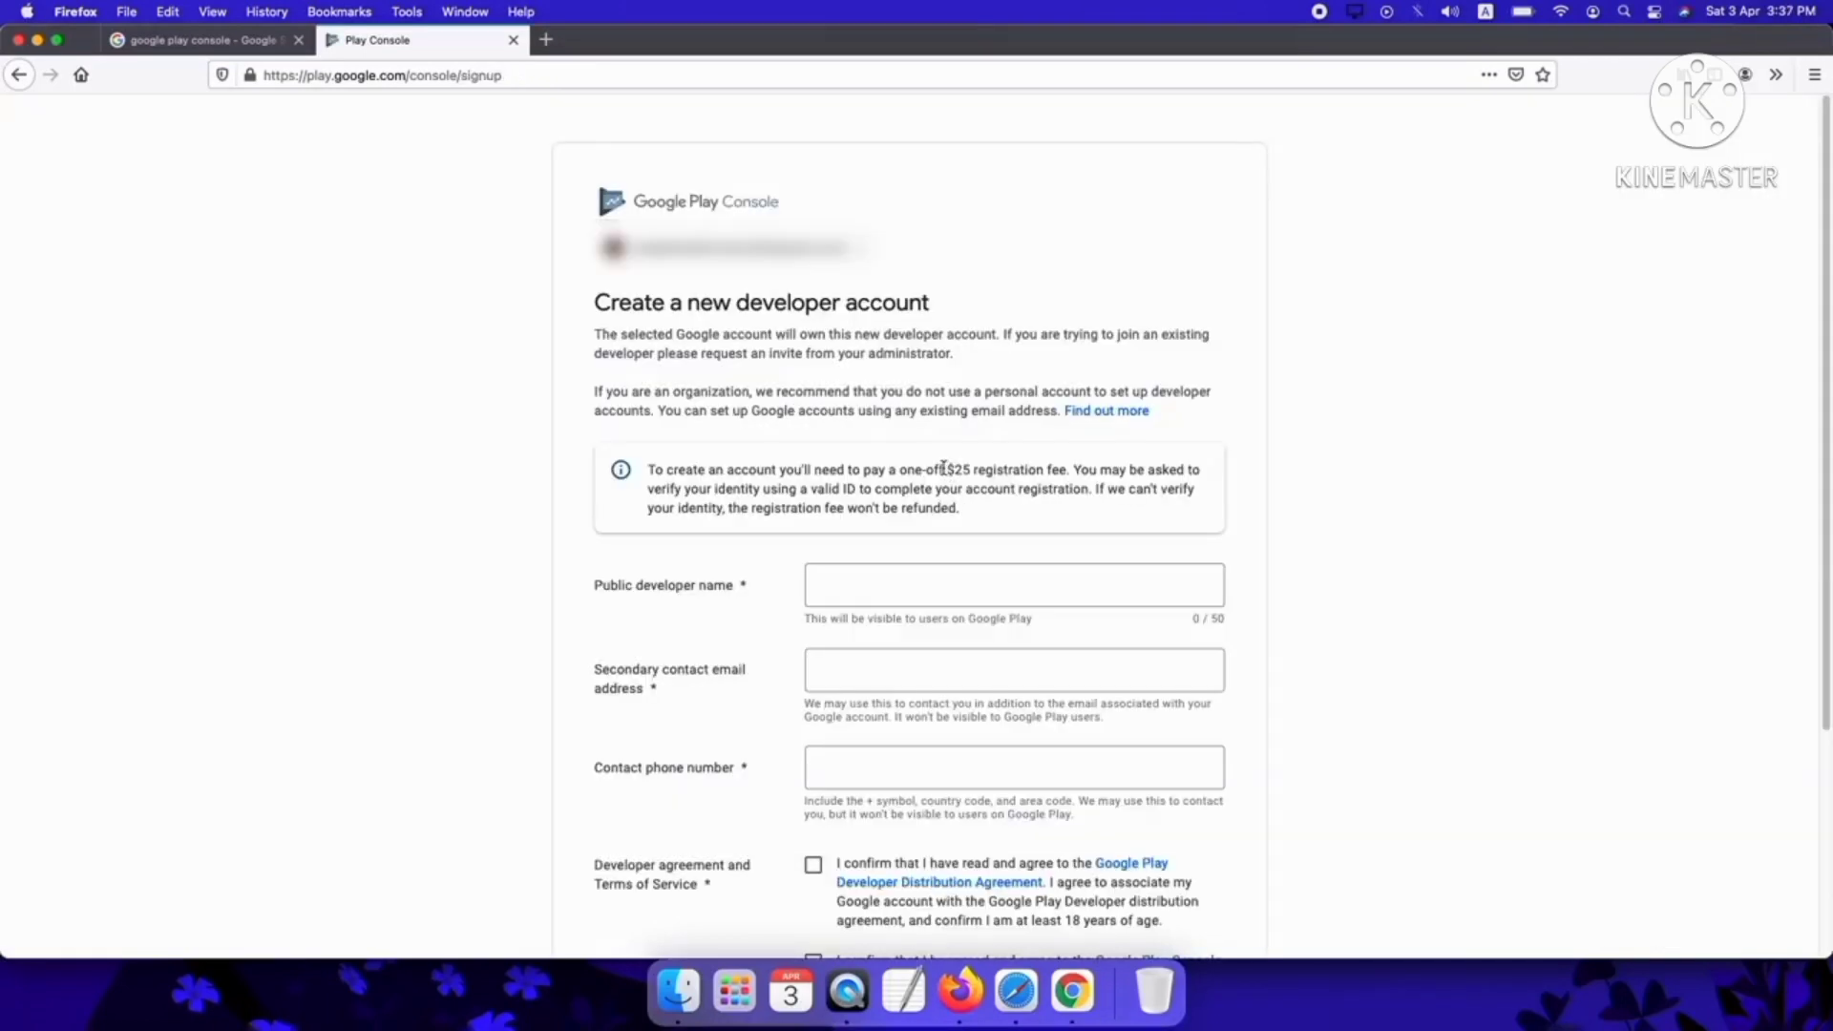
Step: Read the $25 fee and ID requirements, then begin the public developer name and contact email fields
drag(943, 468, 1072, 471)
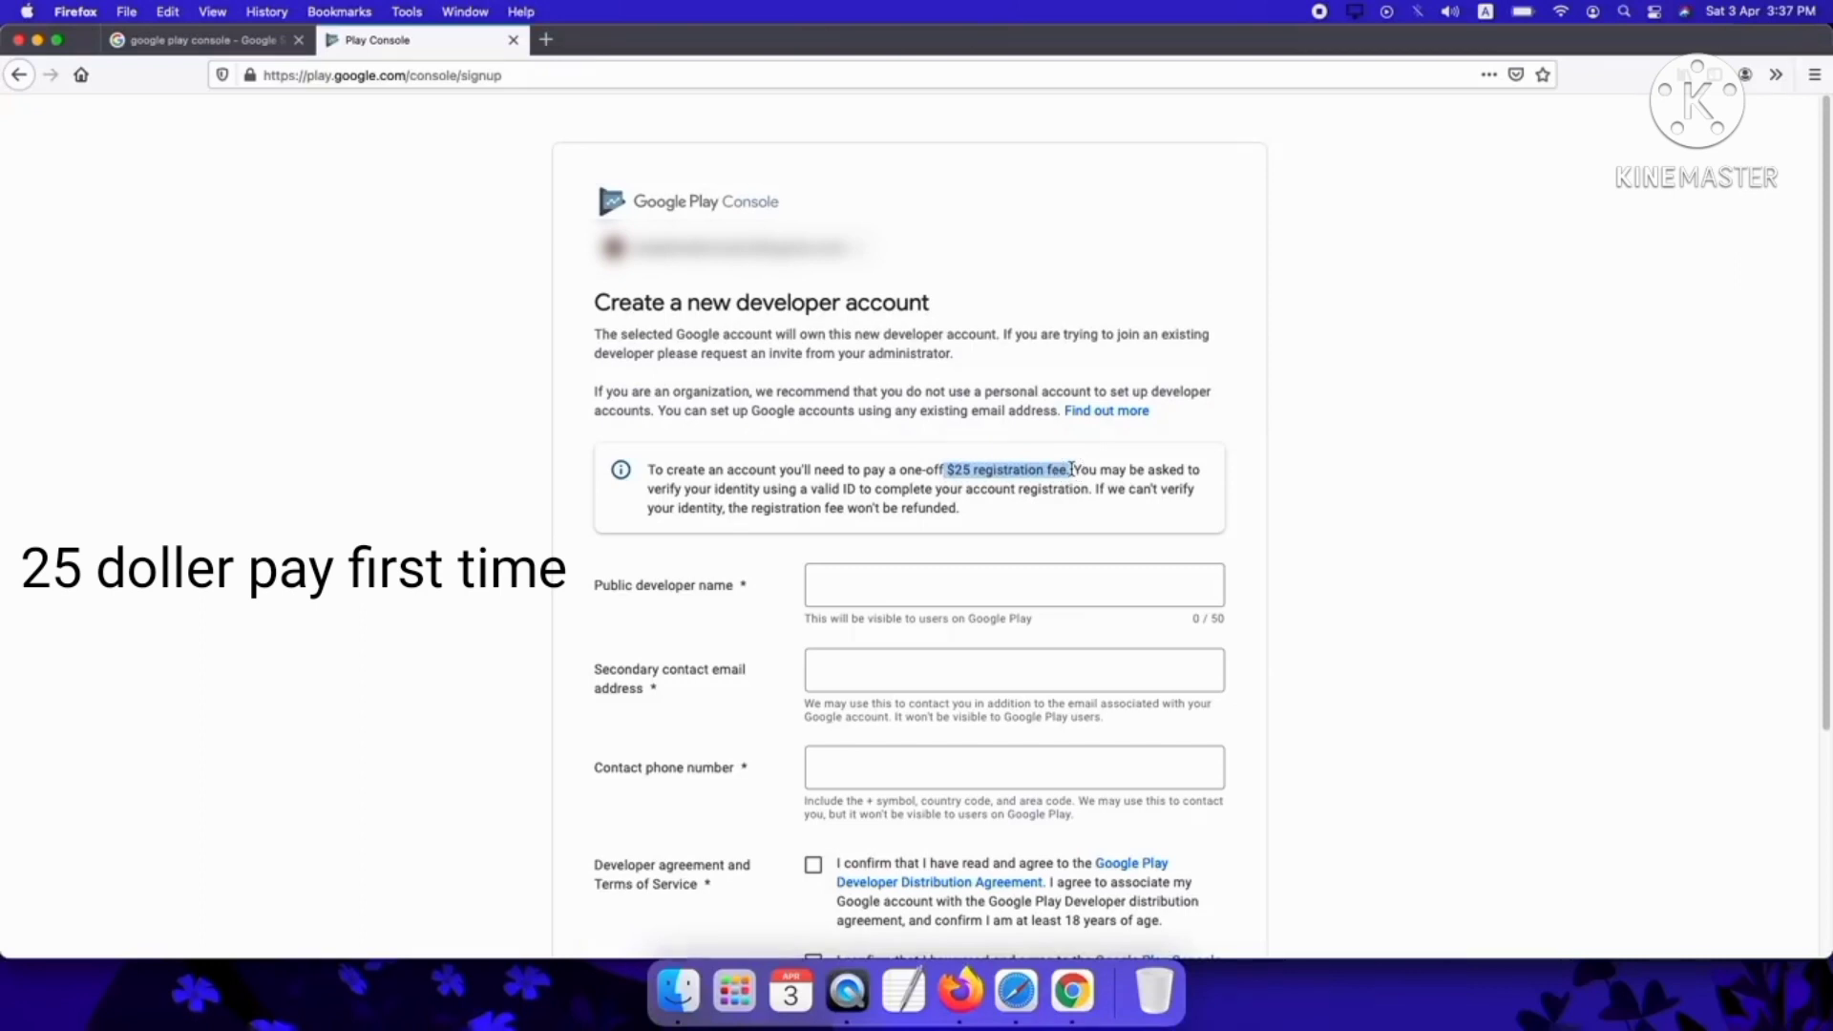
click(810, 488)
drag(826, 488, 869, 488)
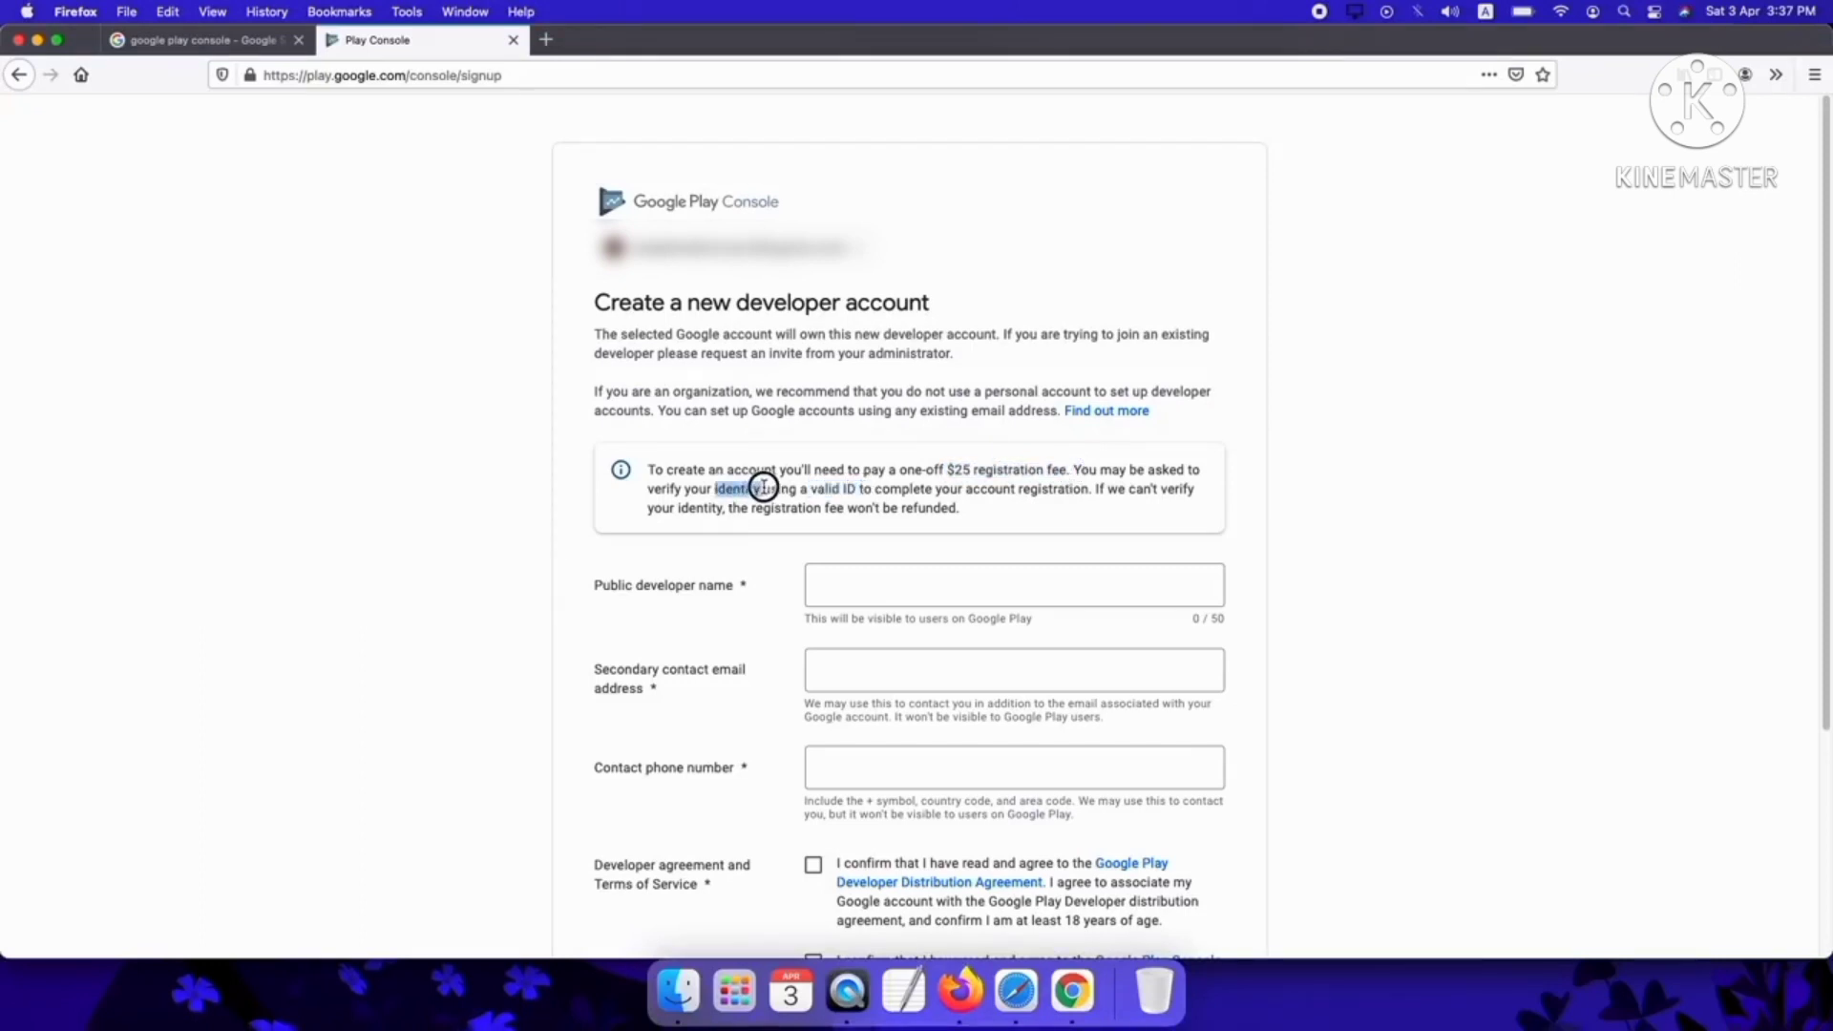
click(867, 582)
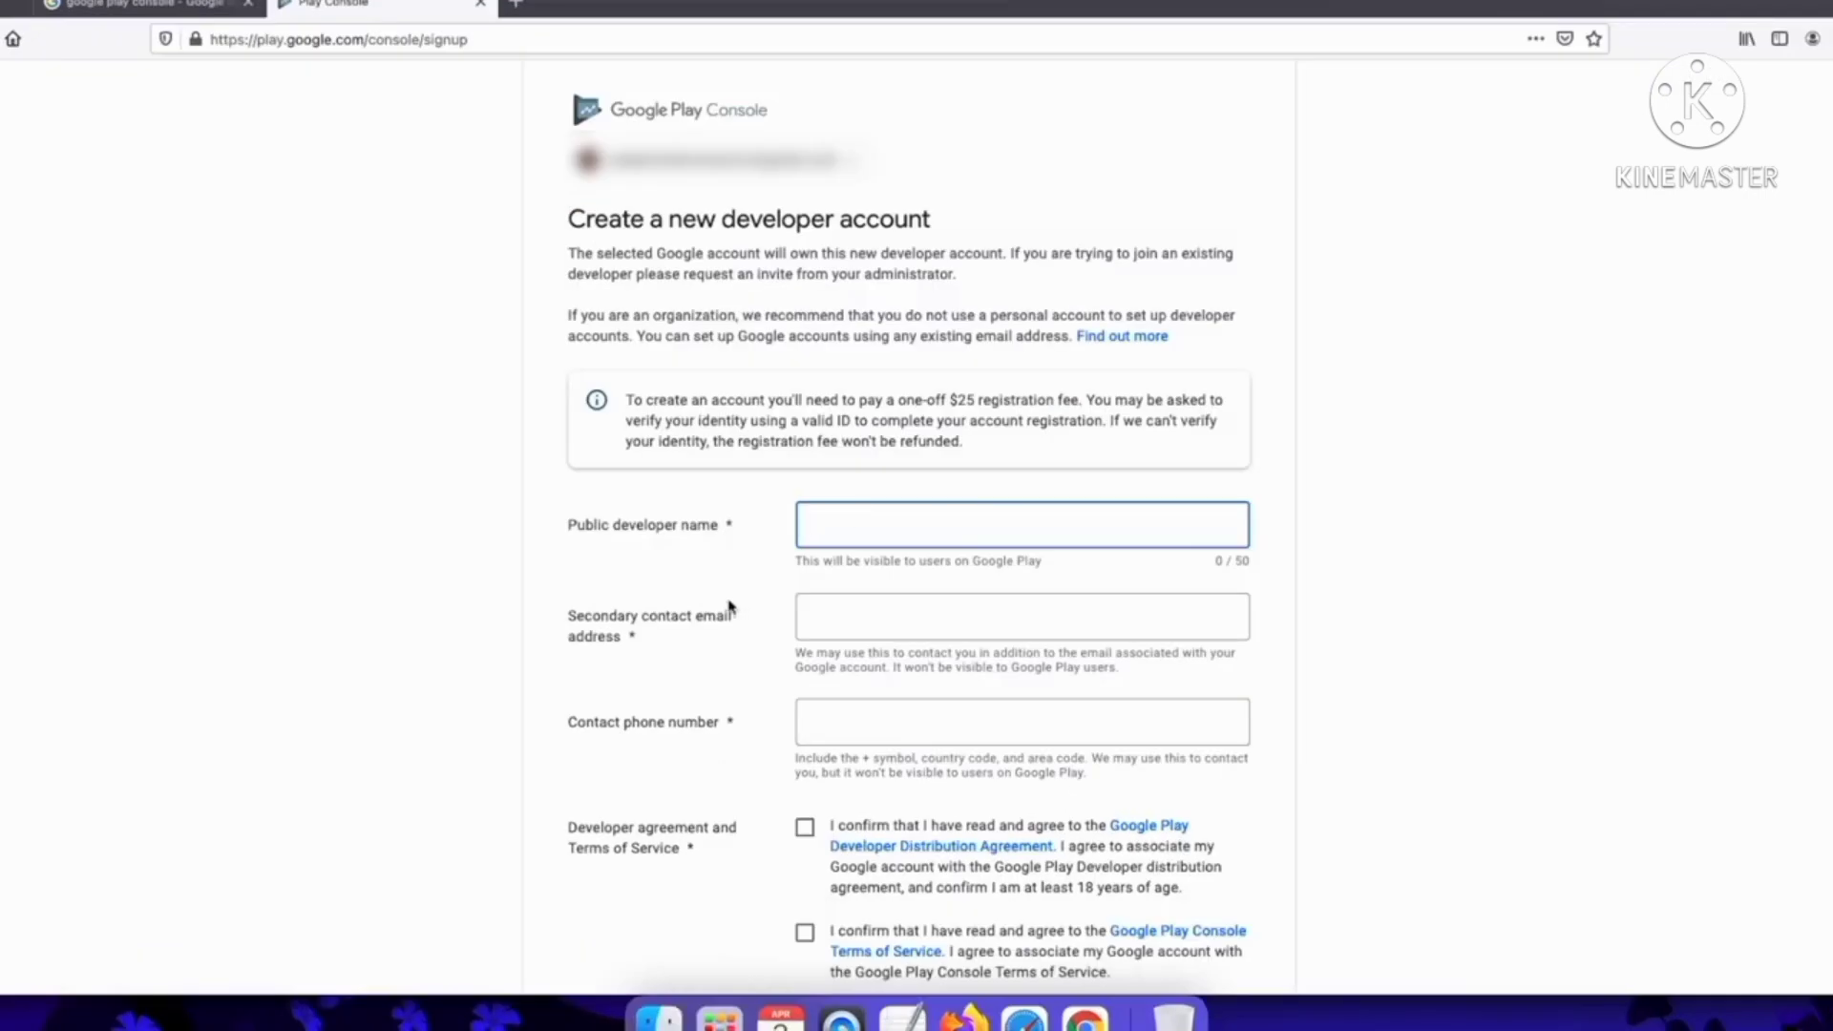
drag(651, 648, 558, 621)
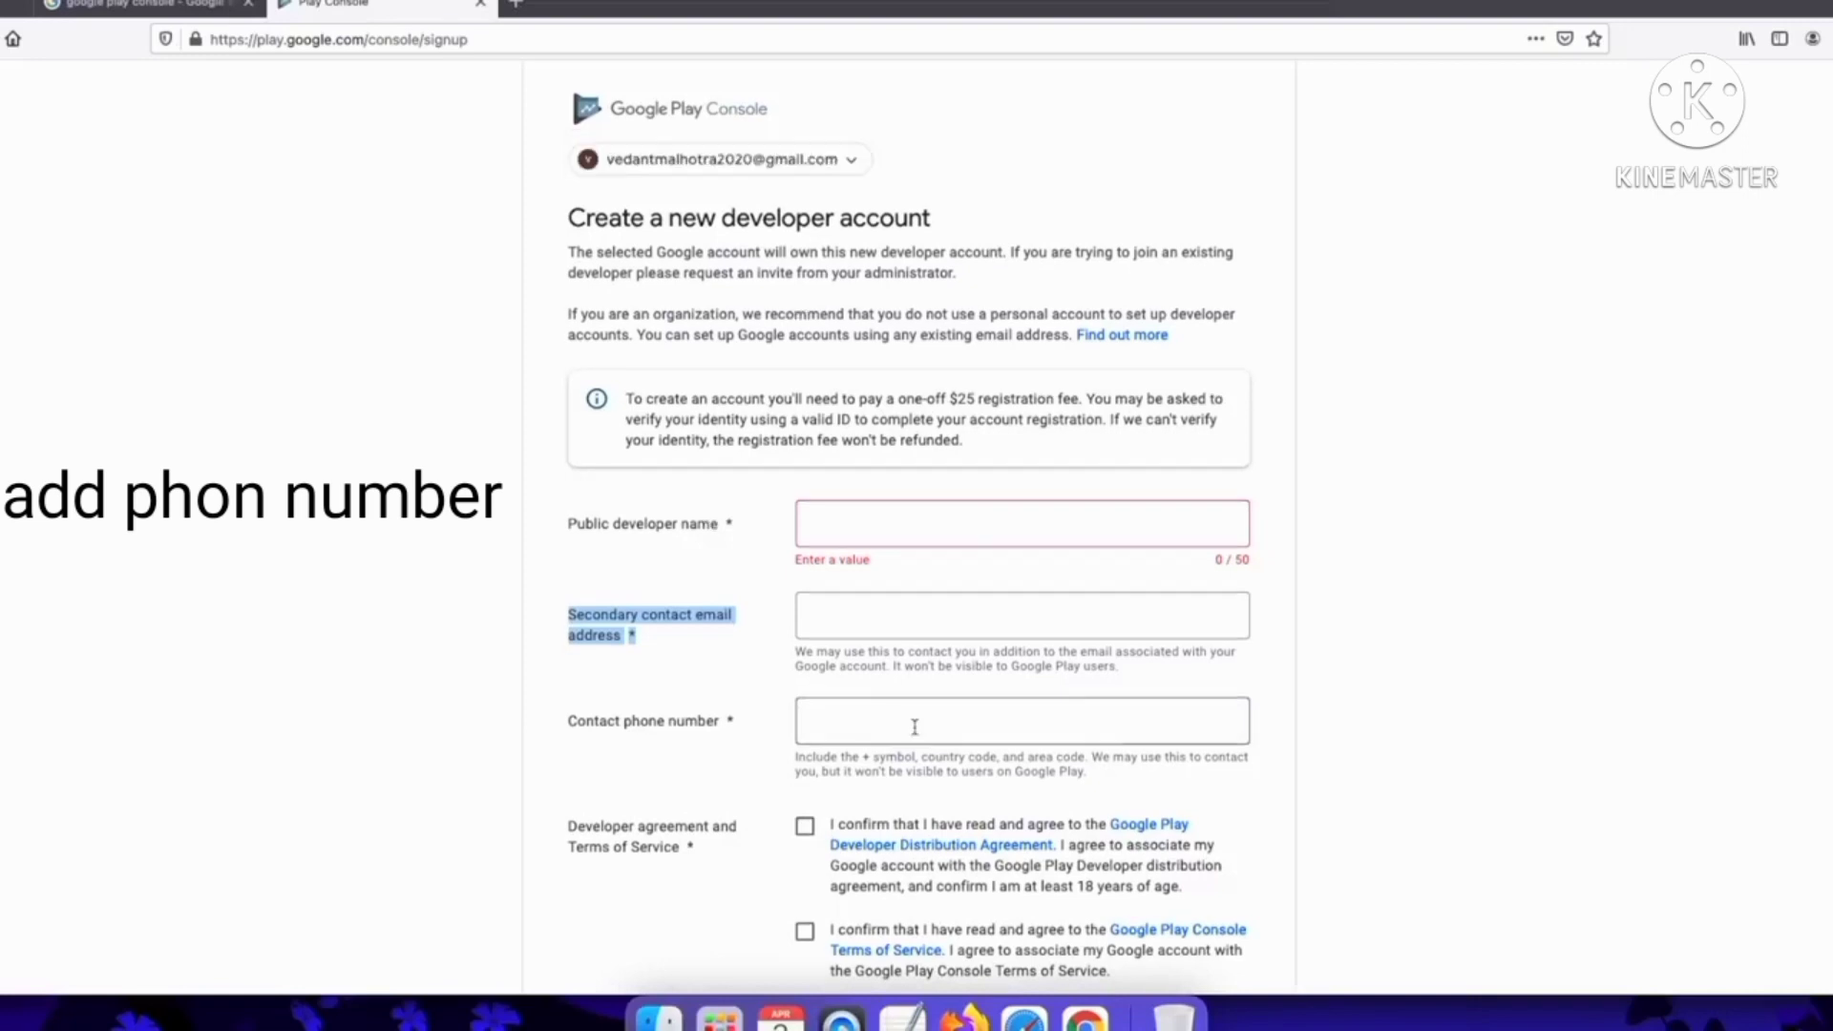
scroll(913, 725, down, 3)
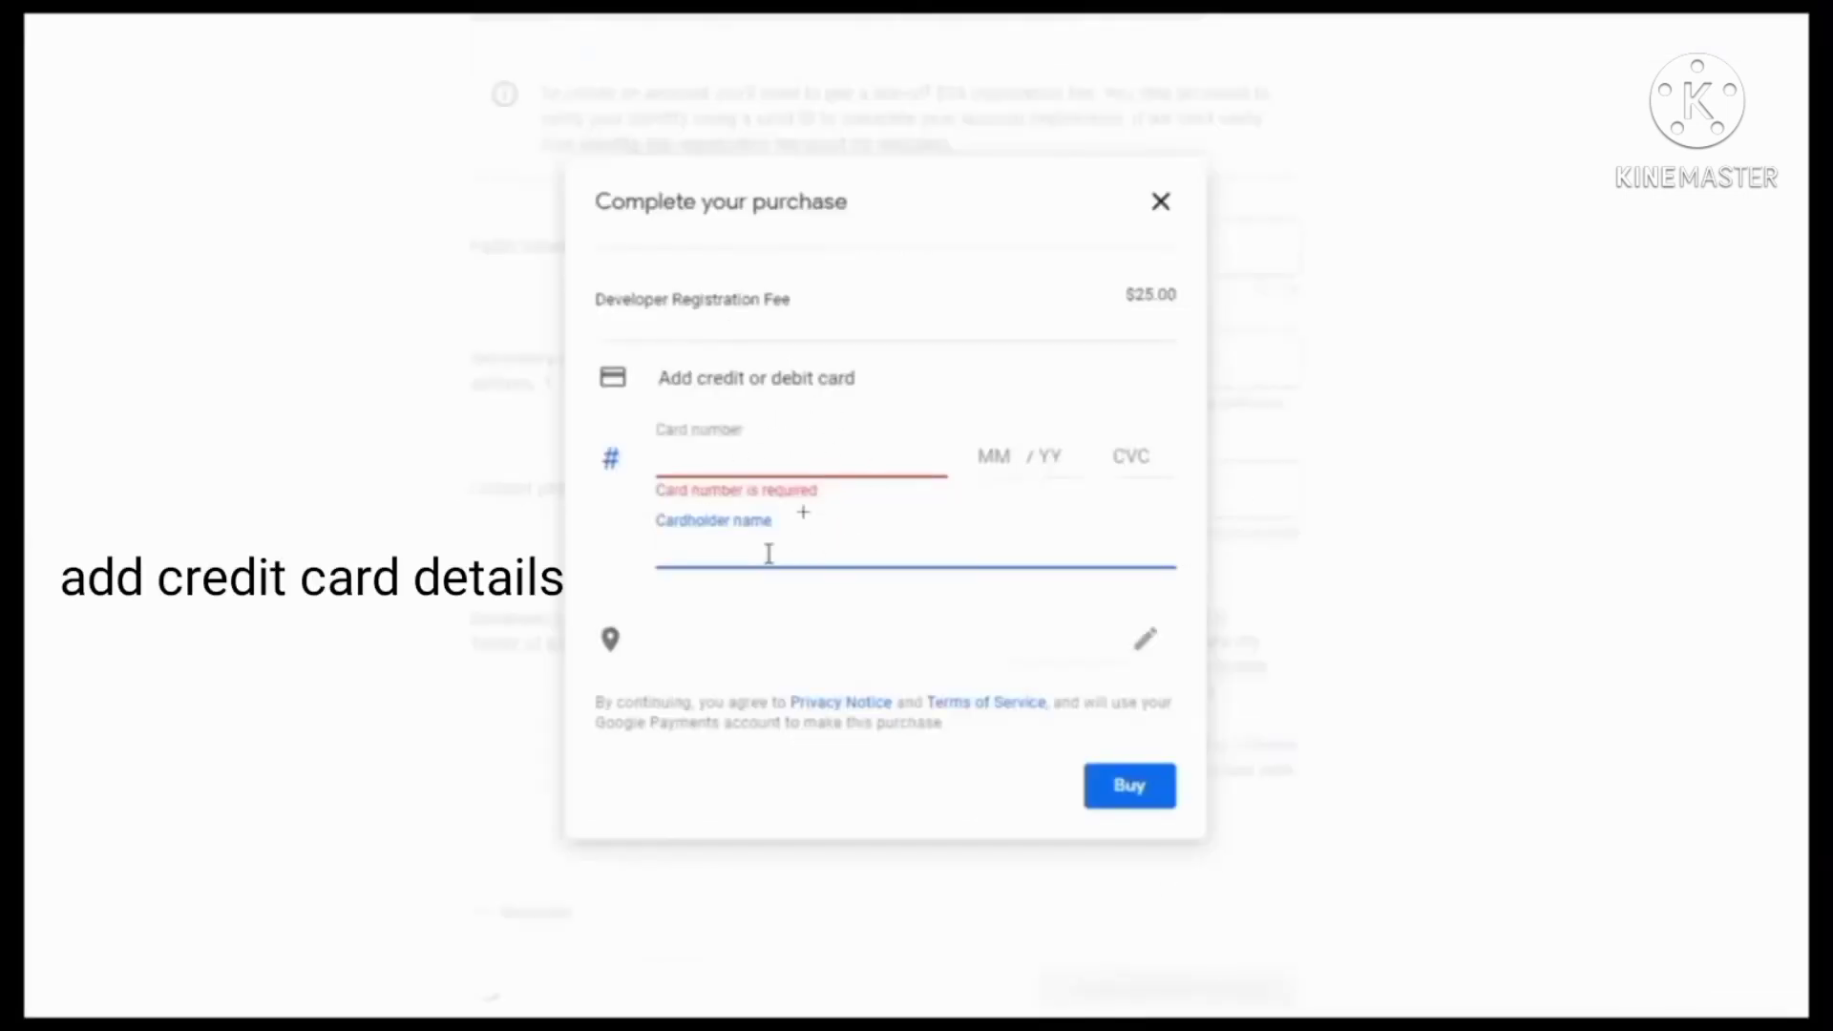
Step: Work through the Complete your purchase dialog for the $25 registration fee
drag(1103, 272, 1194, 317)
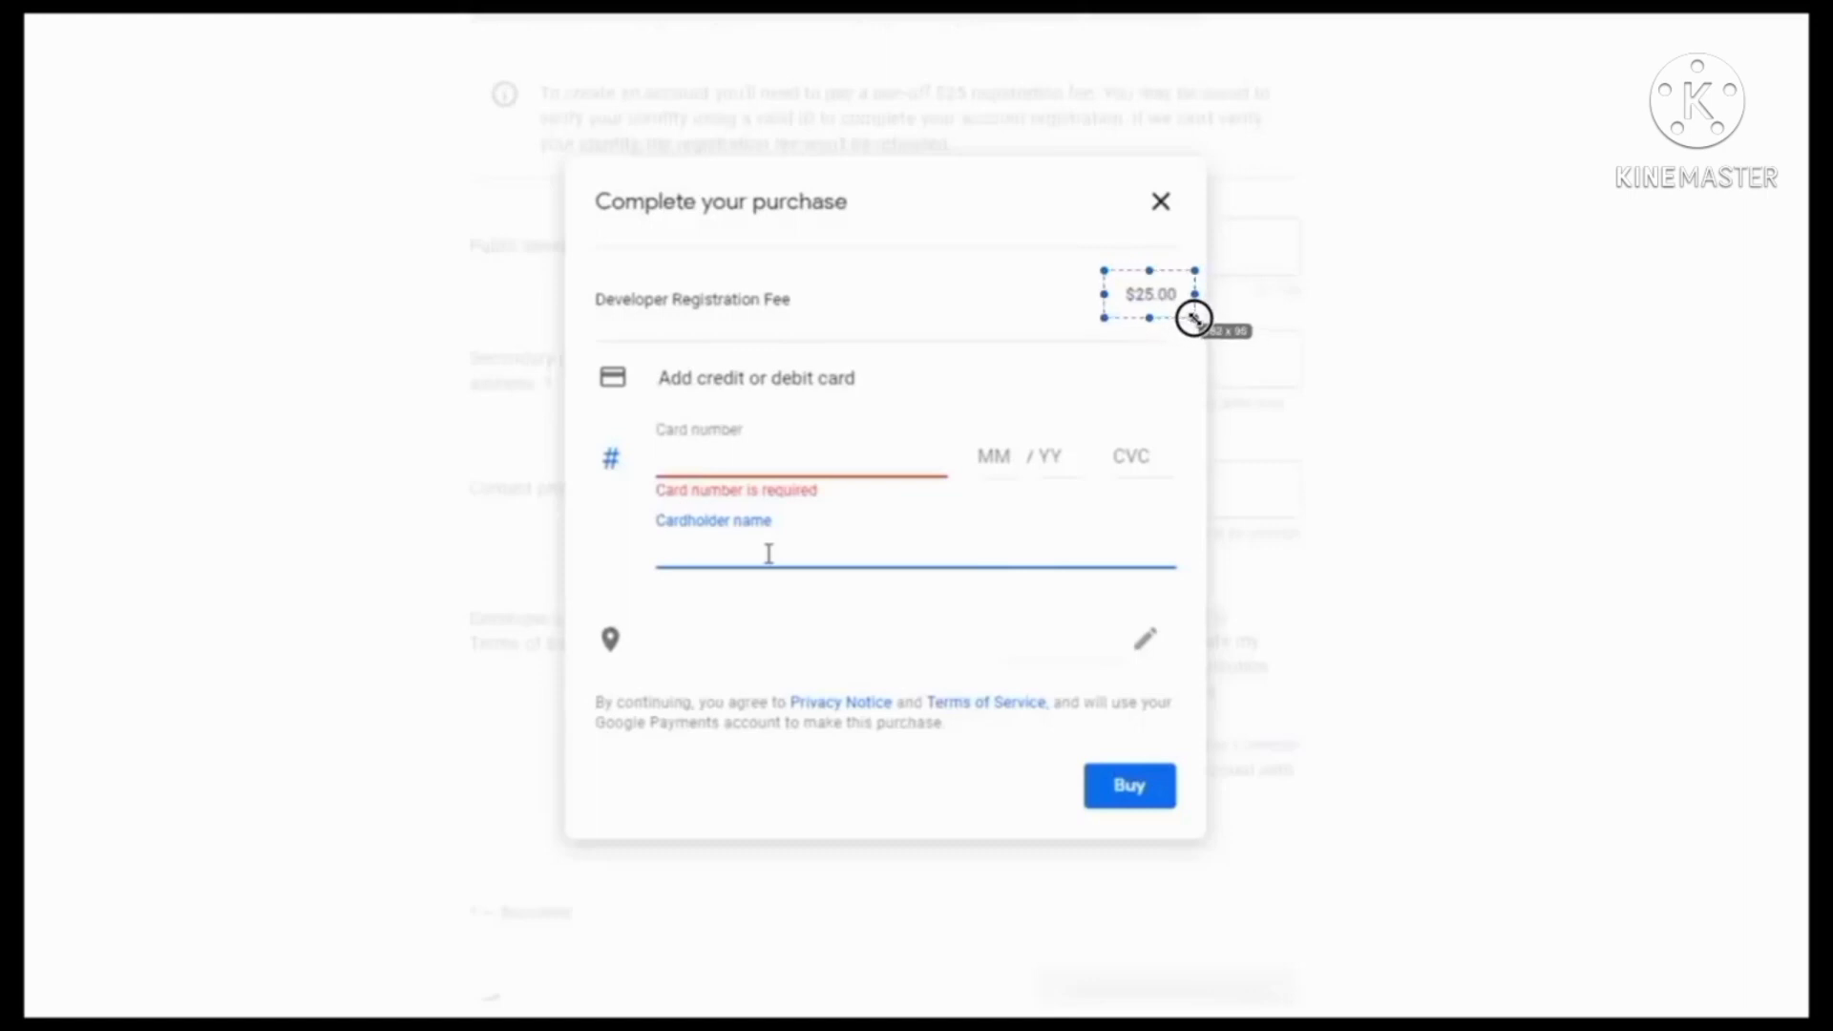
drag(1057, 733, 1180, 815)
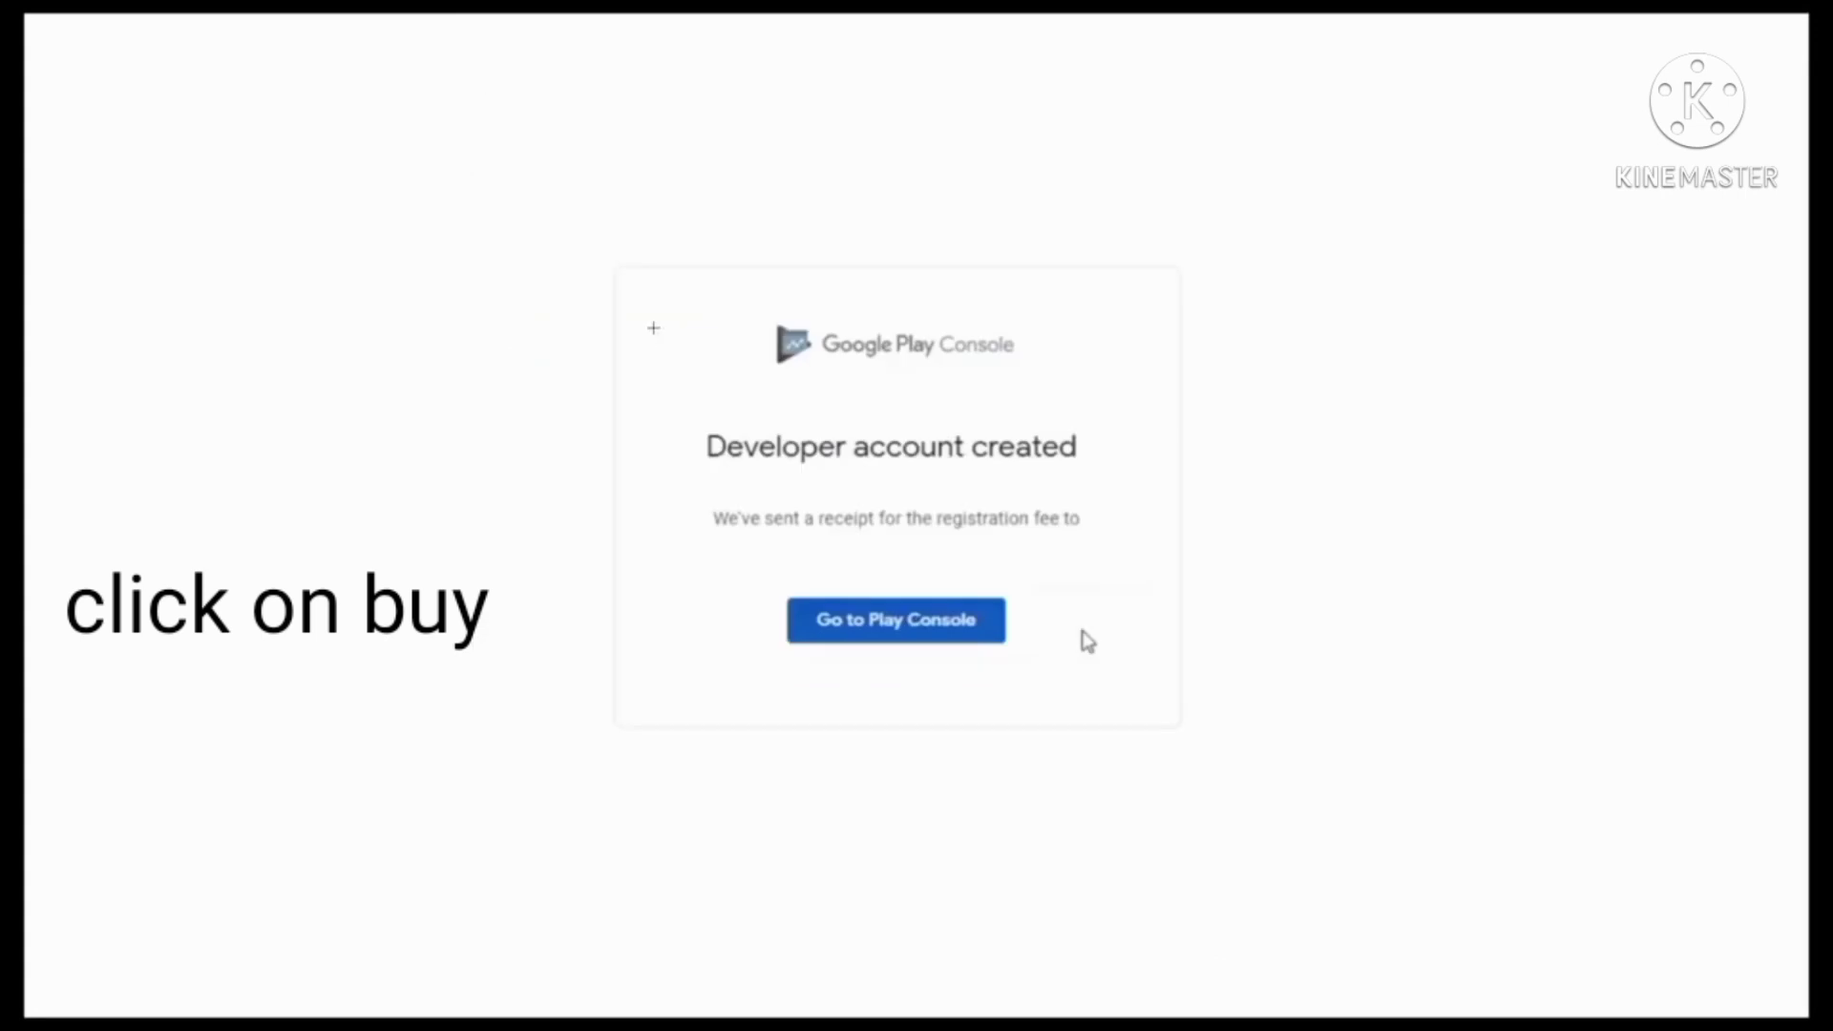
drag(649, 300, 1163, 706)
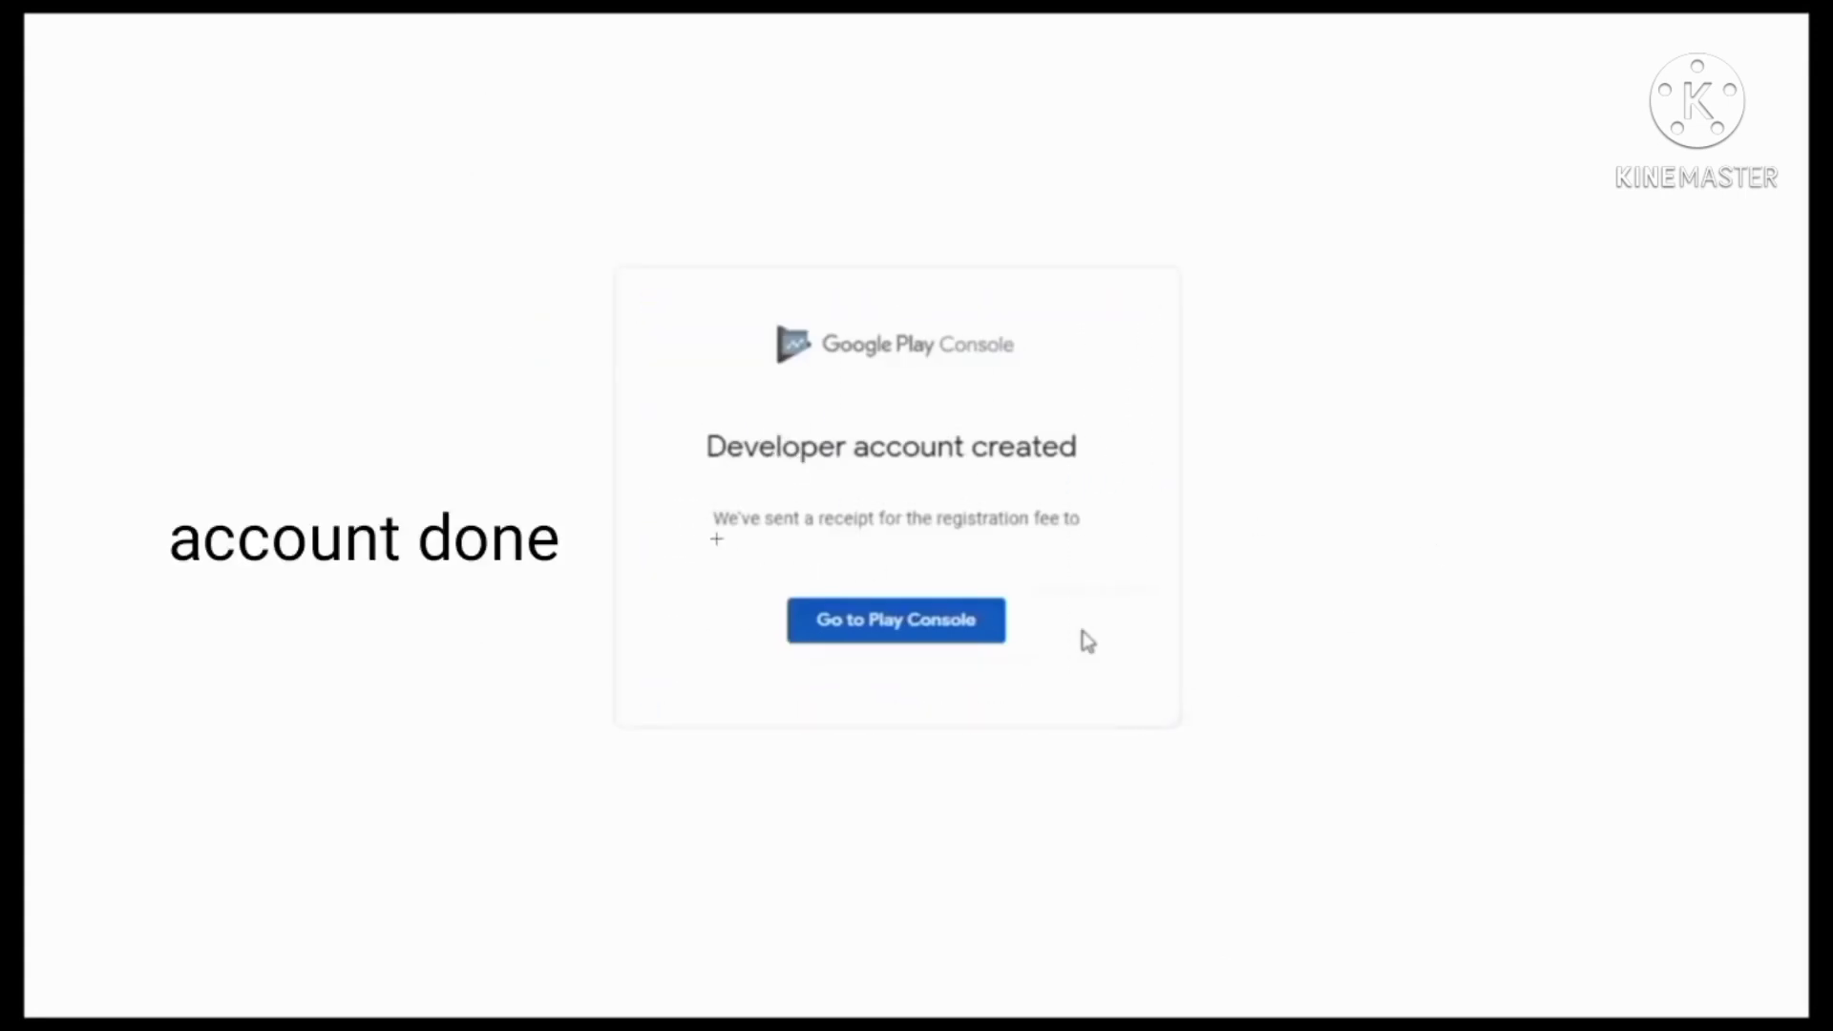
drag(717, 539, 1084, 567)
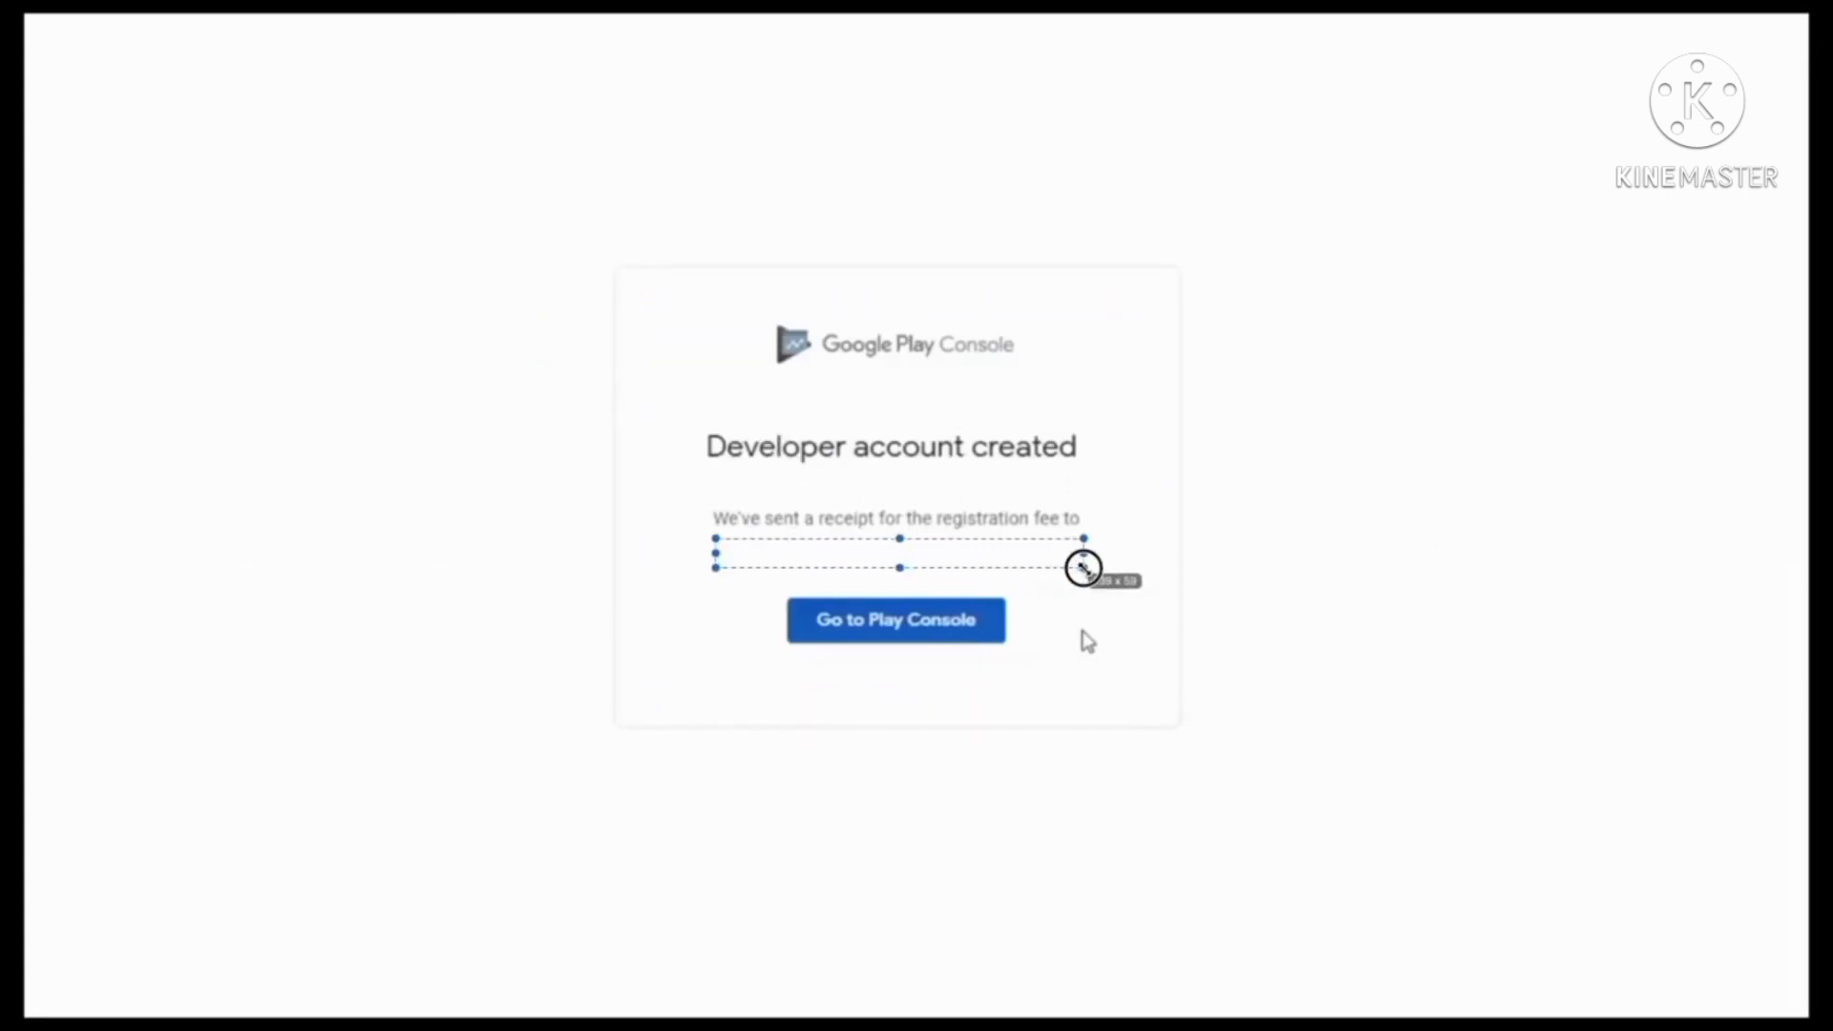
drag(696, 496, 1047, 522)
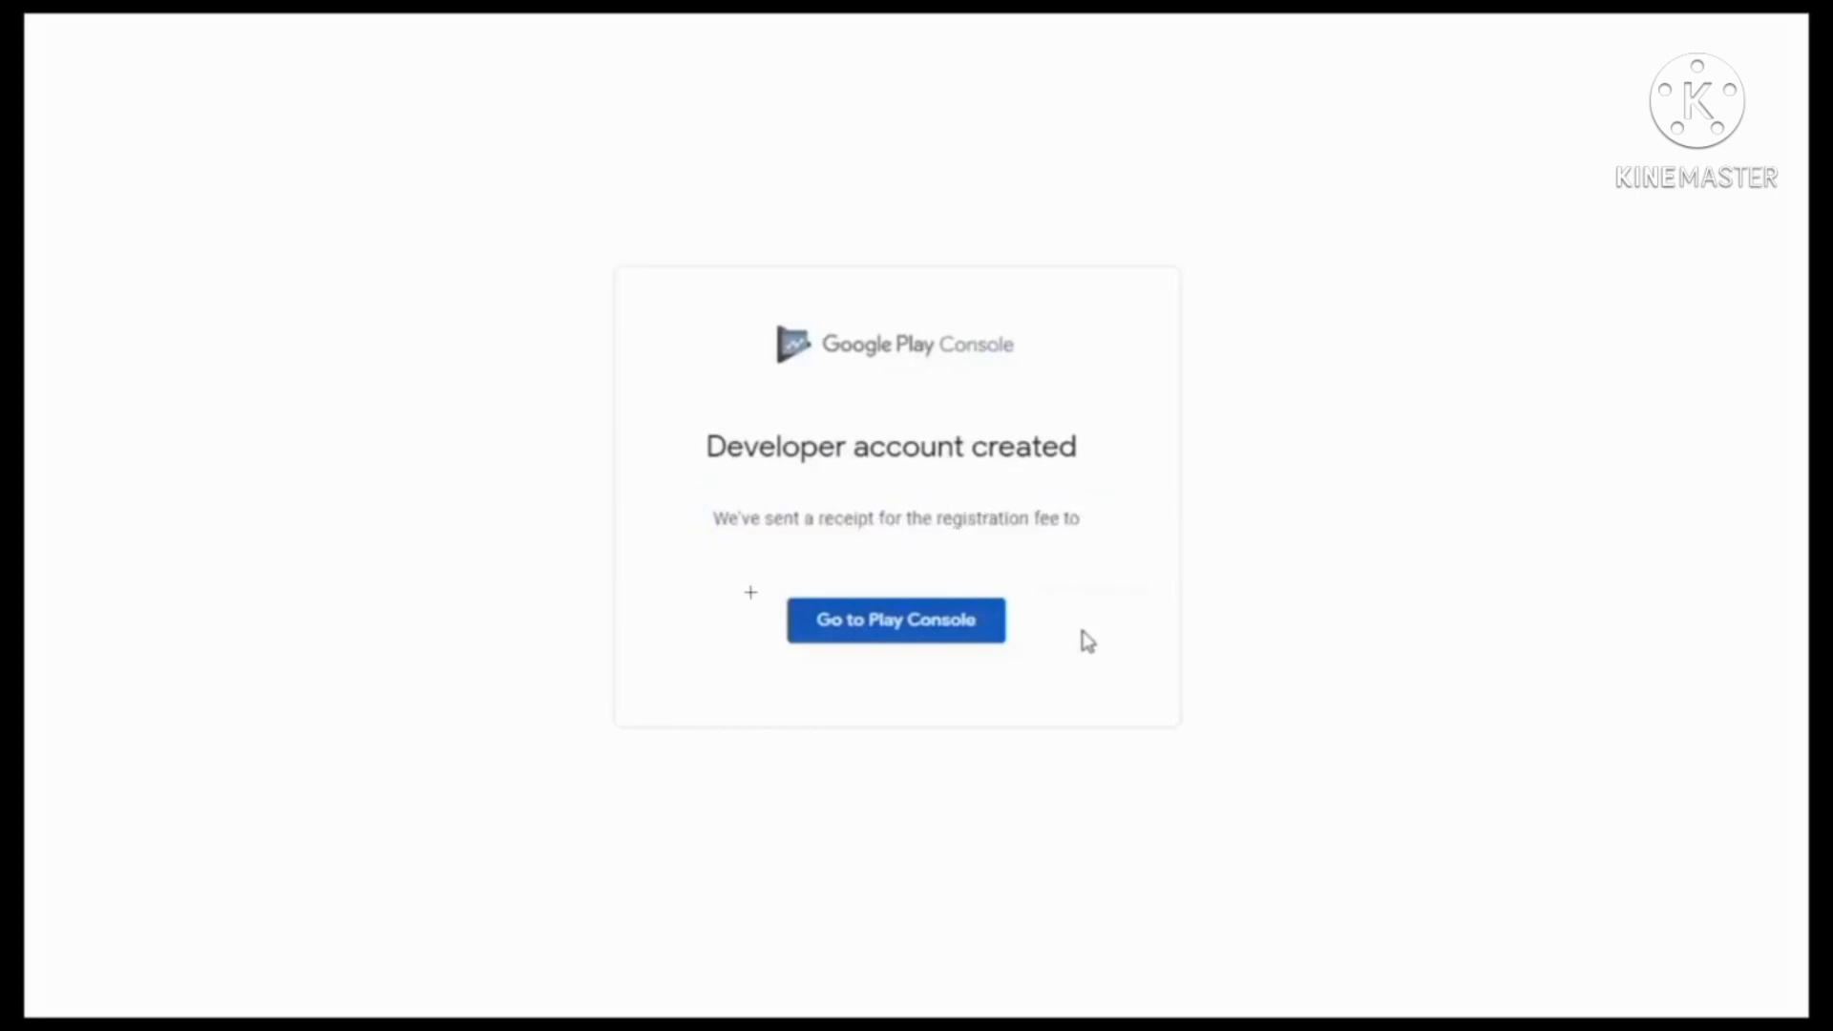
drag(750, 584, 1028, 661)
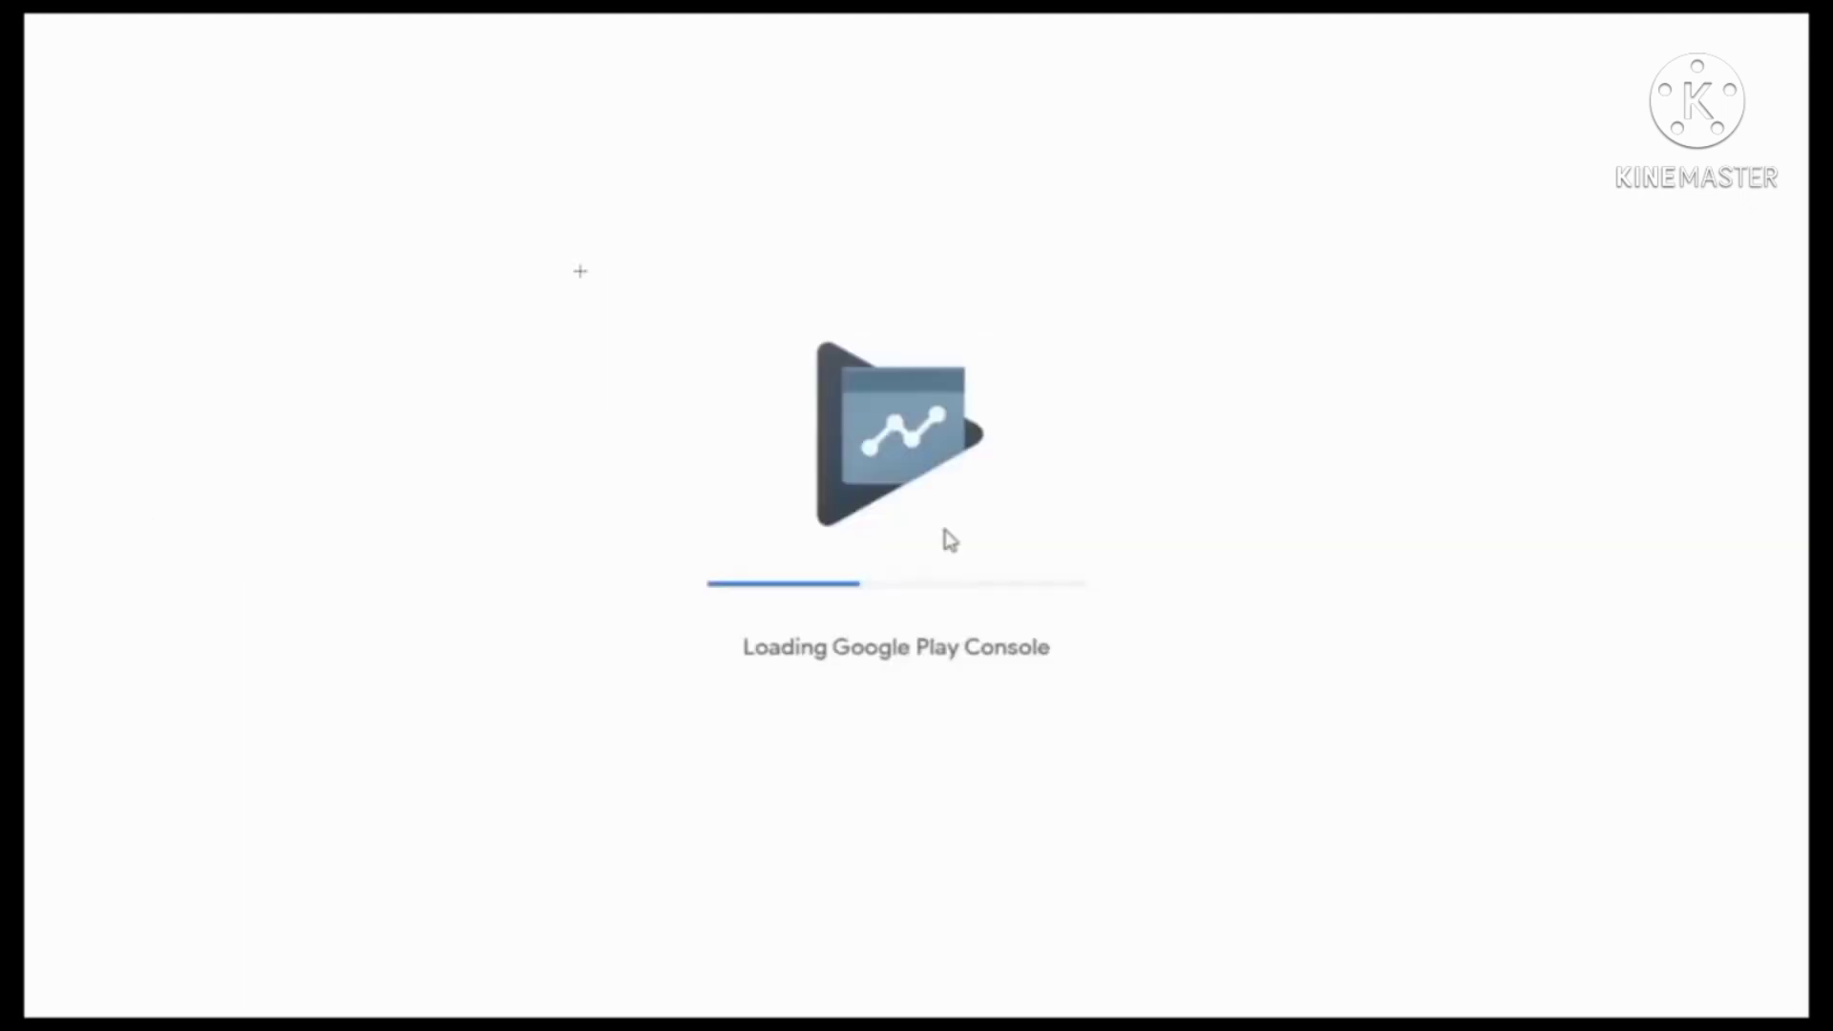
drag(576, 267, 1217, 771)
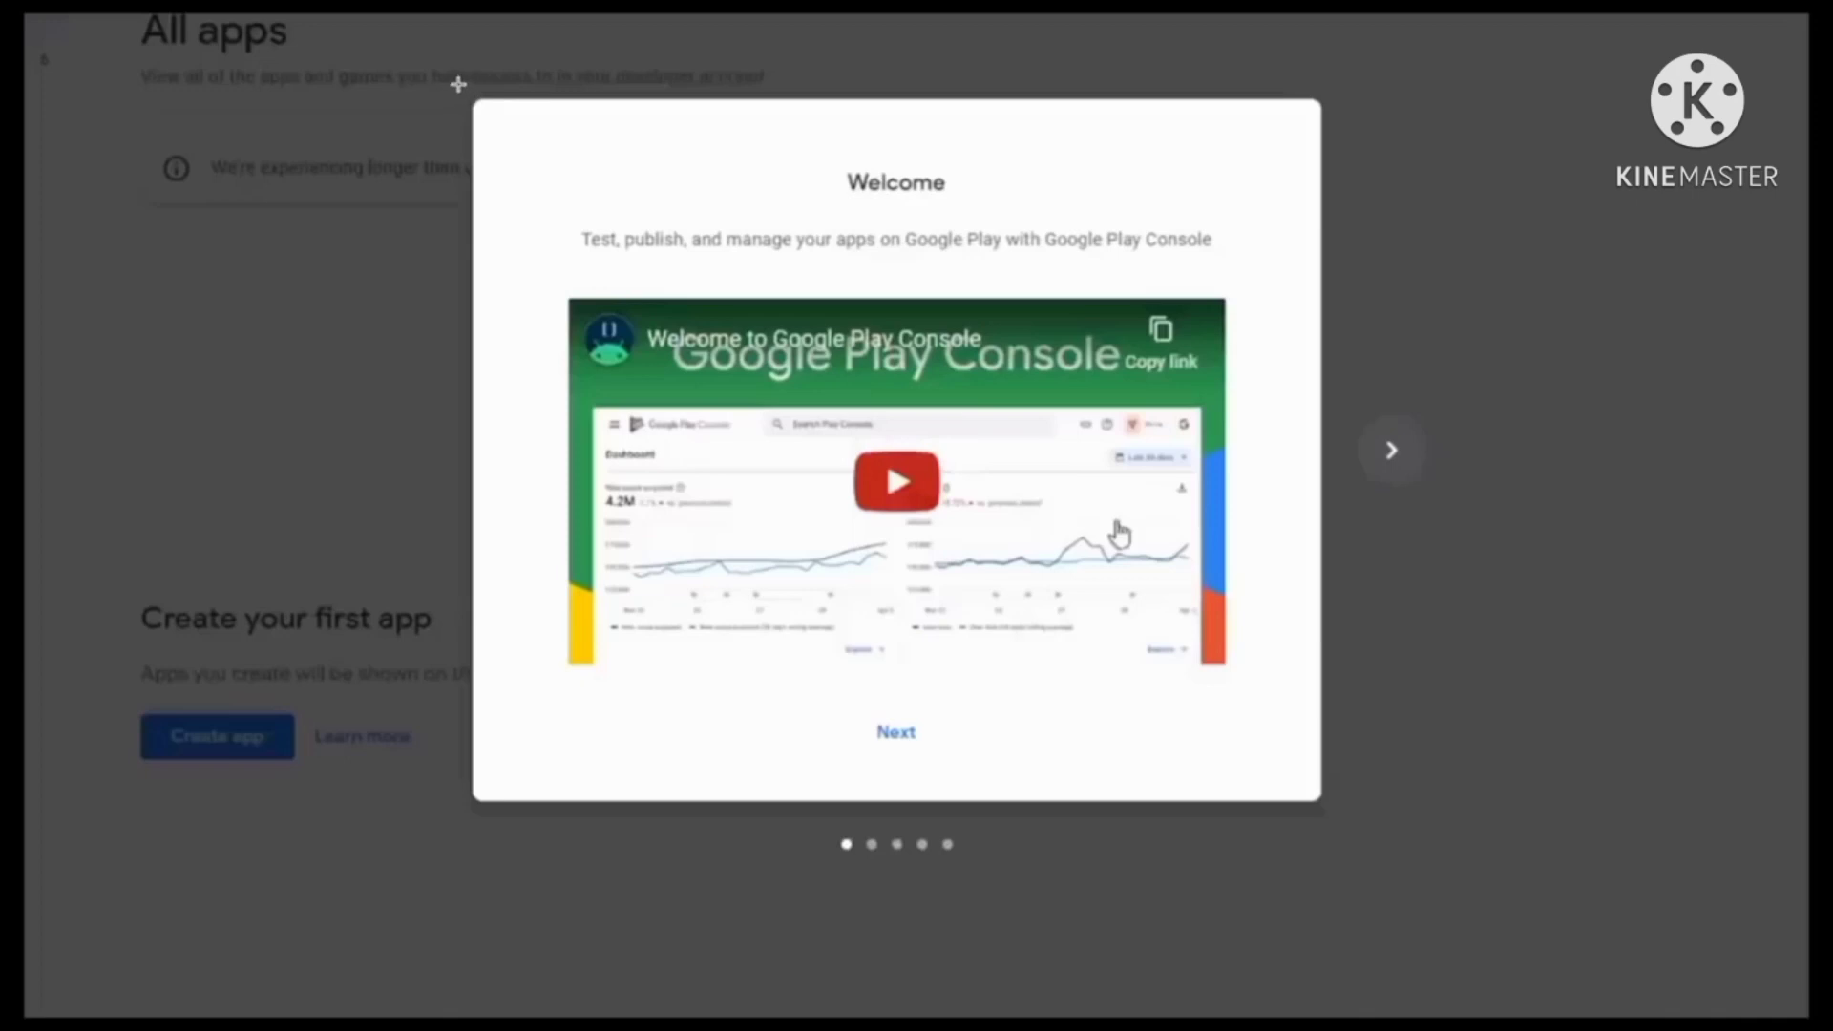
Step: Step through and dismiss the Welcome tour dialog
drag(455, 80, 1369, 855)
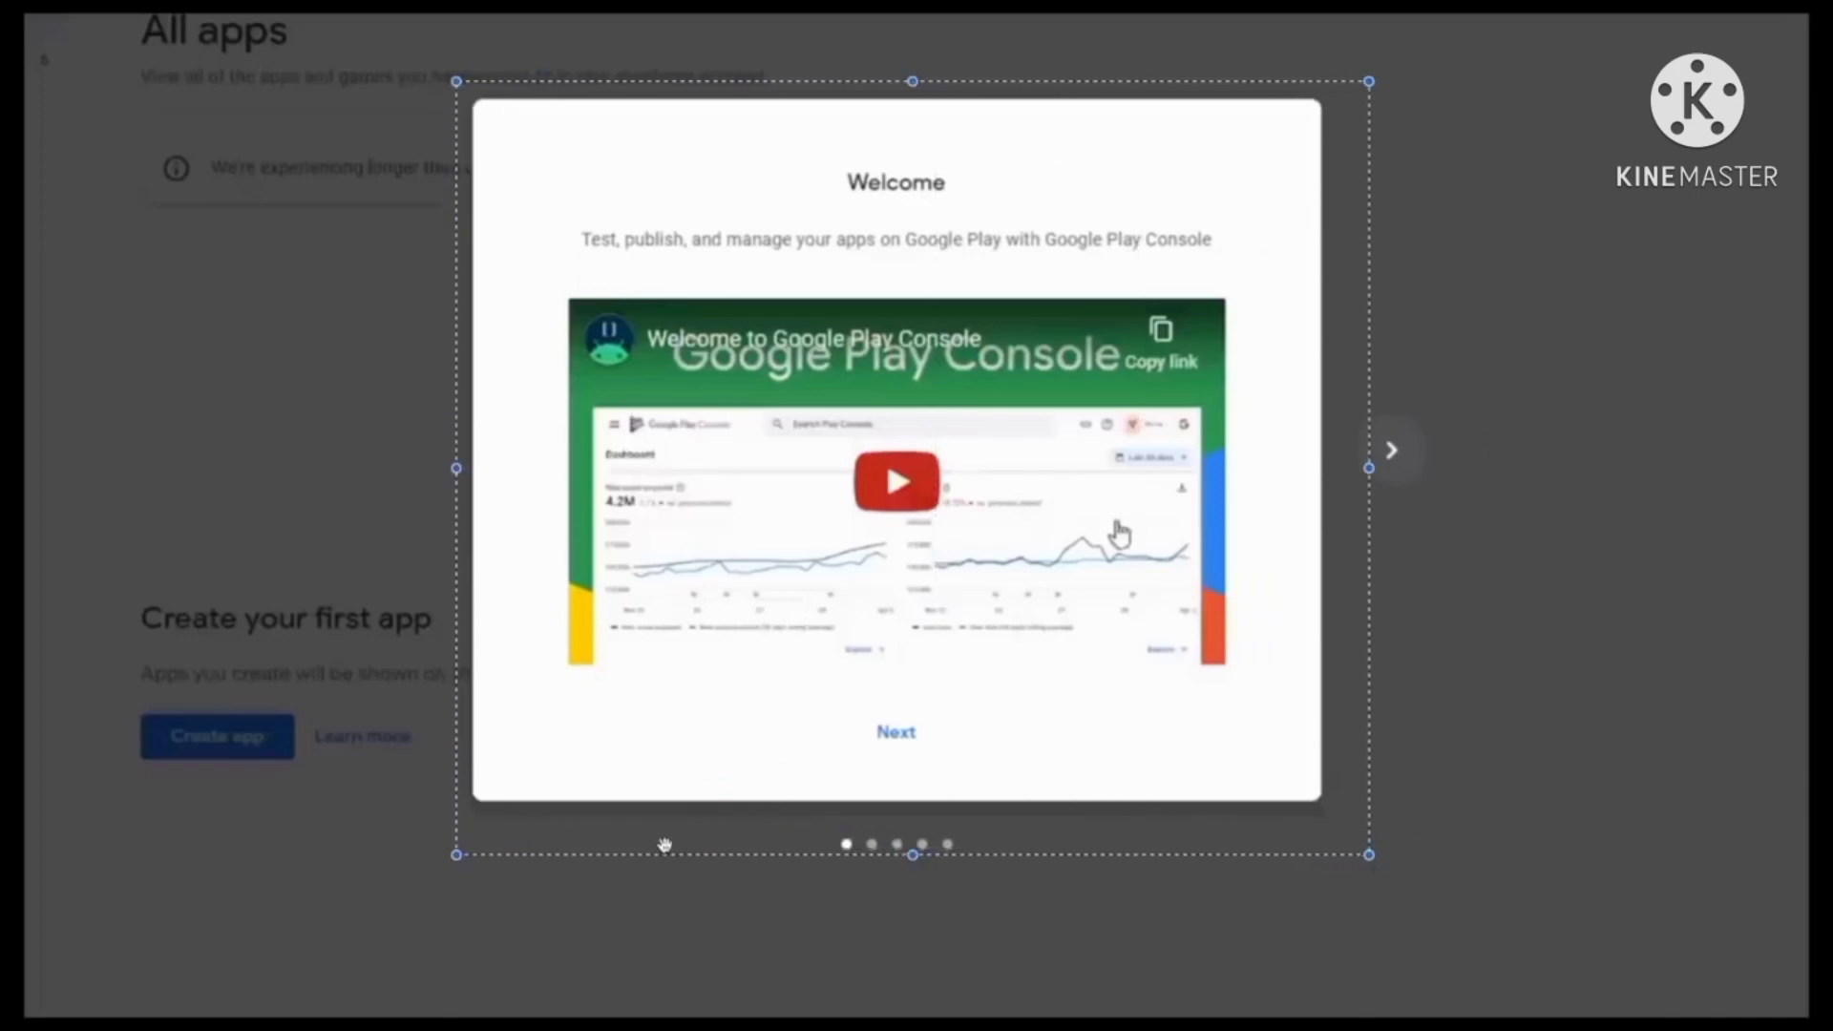
click(769, 816)
drag(849, 704, 1028, 767)
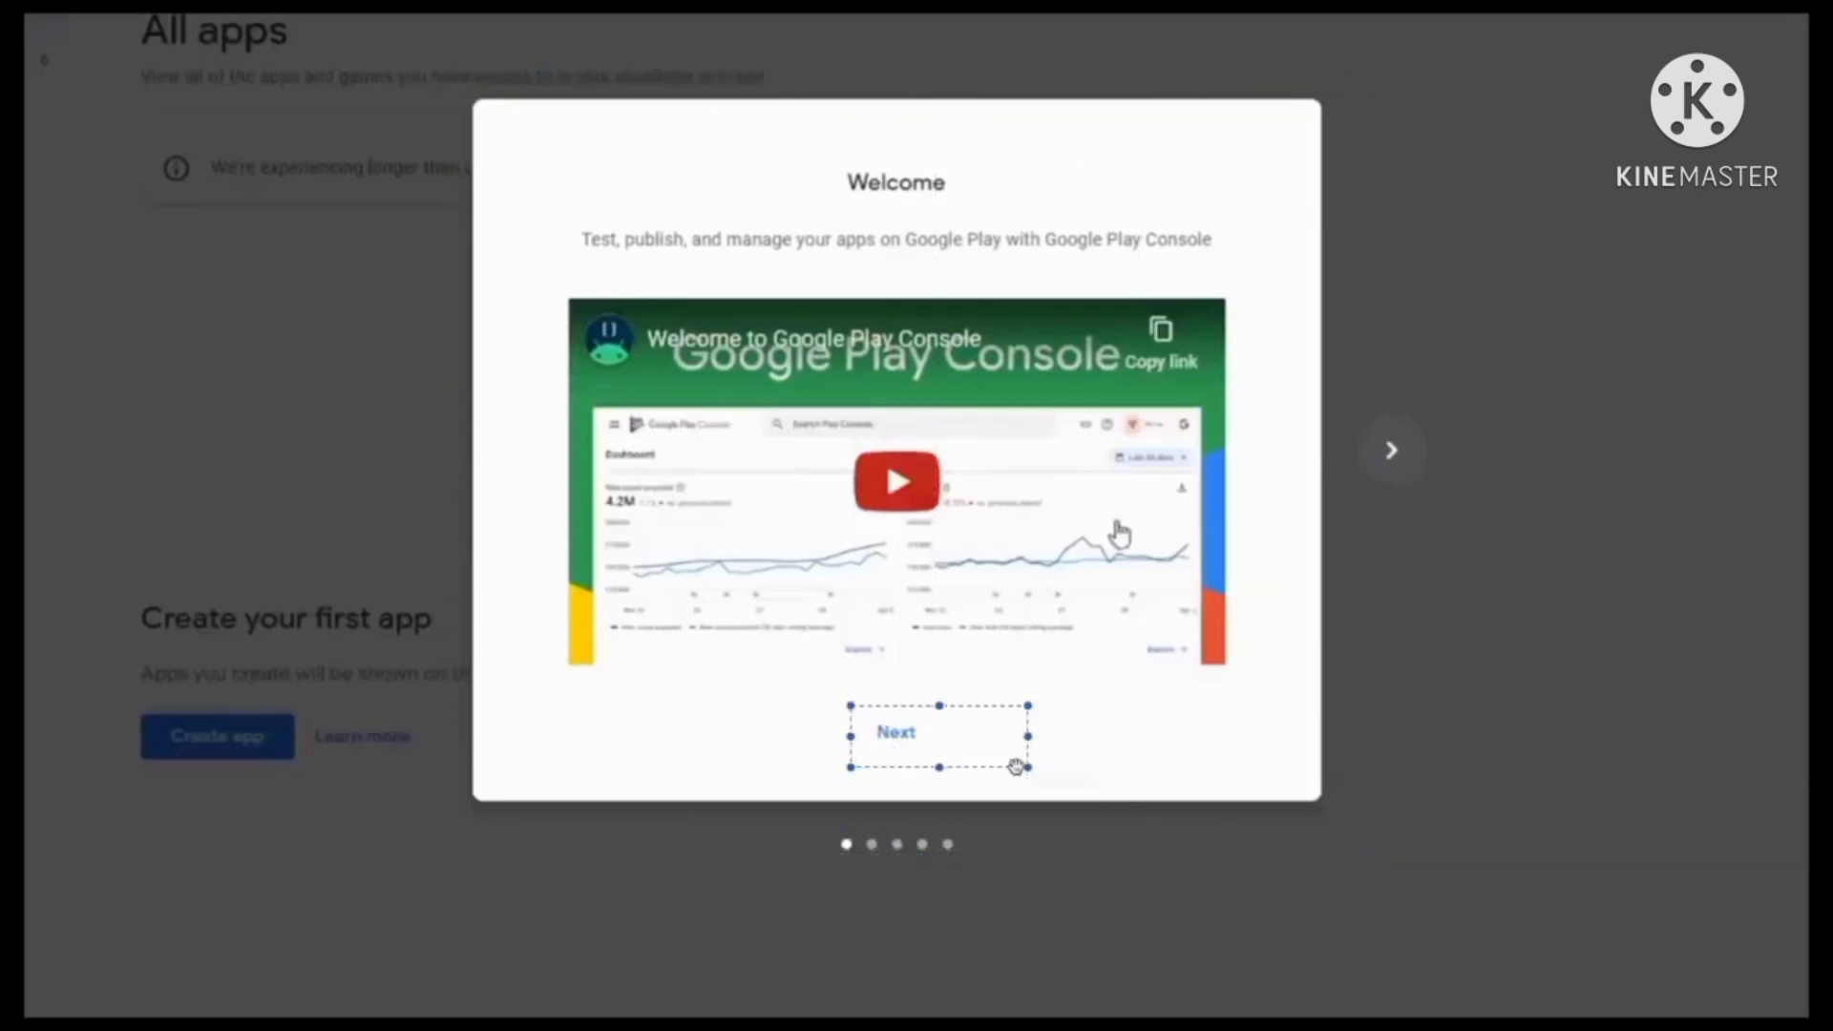
click(1446, 692)
drag(1336, 383, 1511, 541)
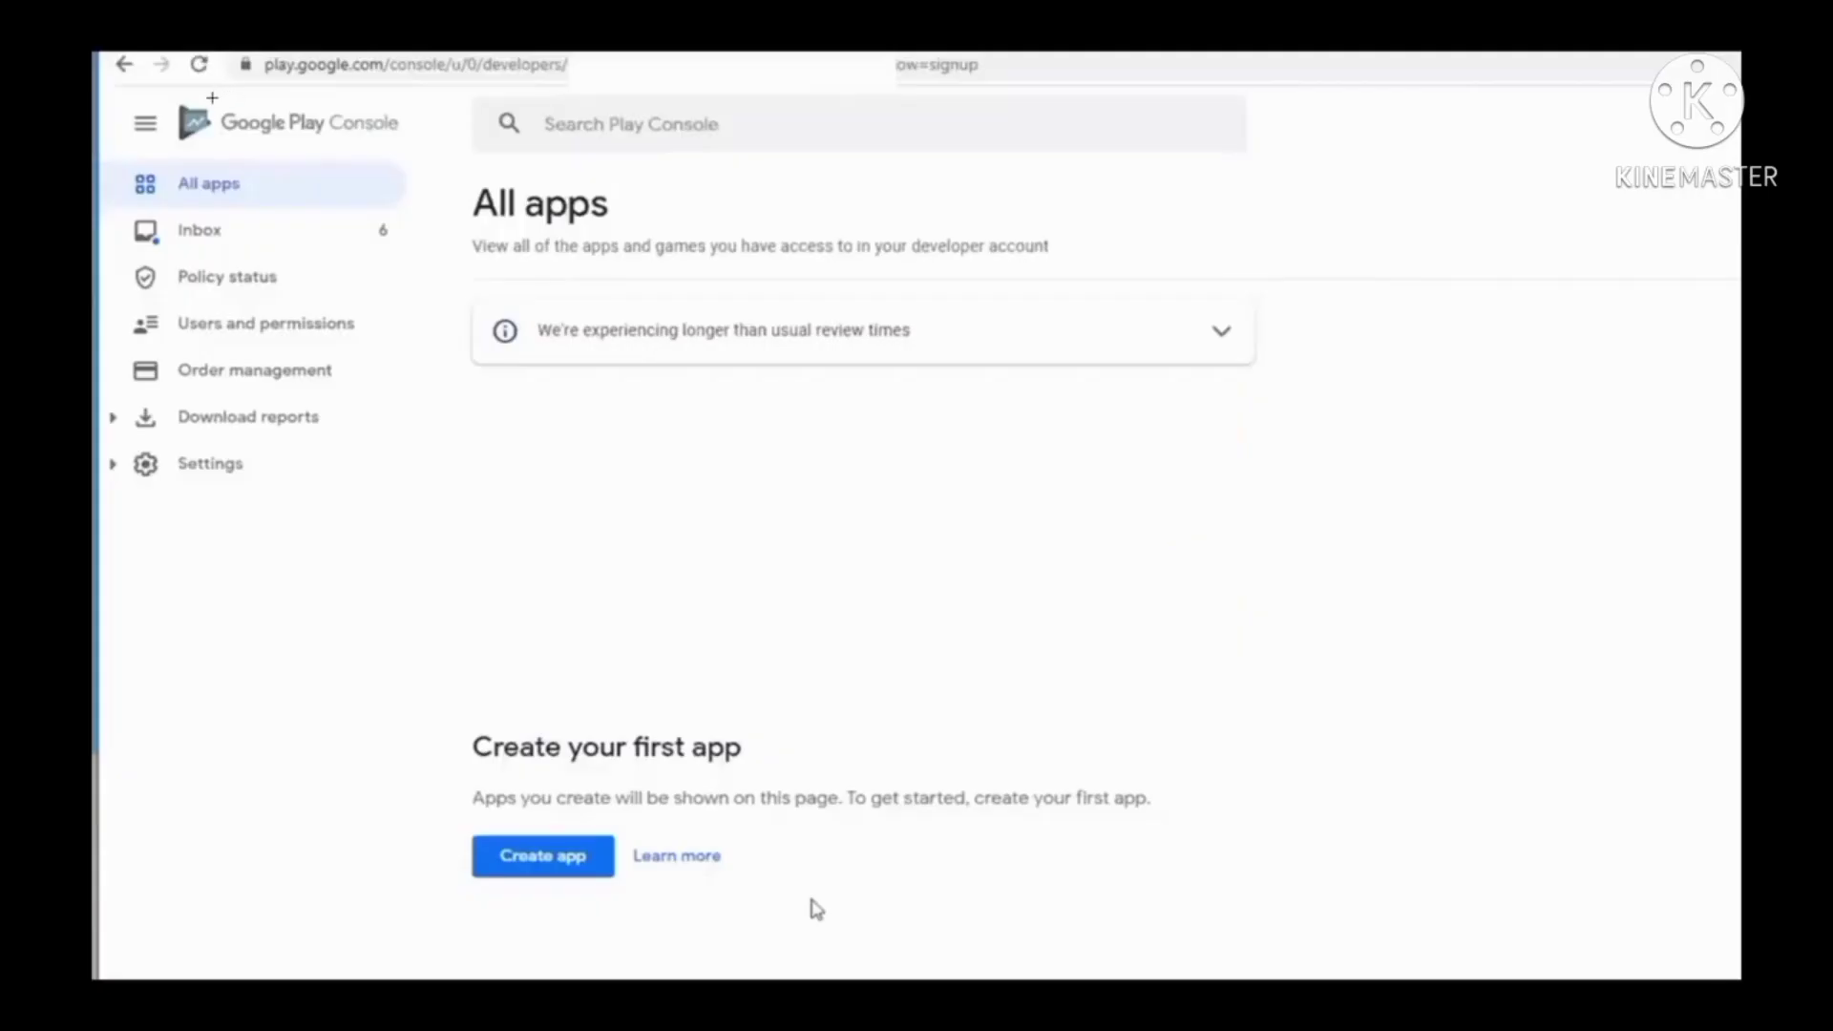
Step: Start creating the first app from the empty All apps page
drag(213, 98, 430, 150)
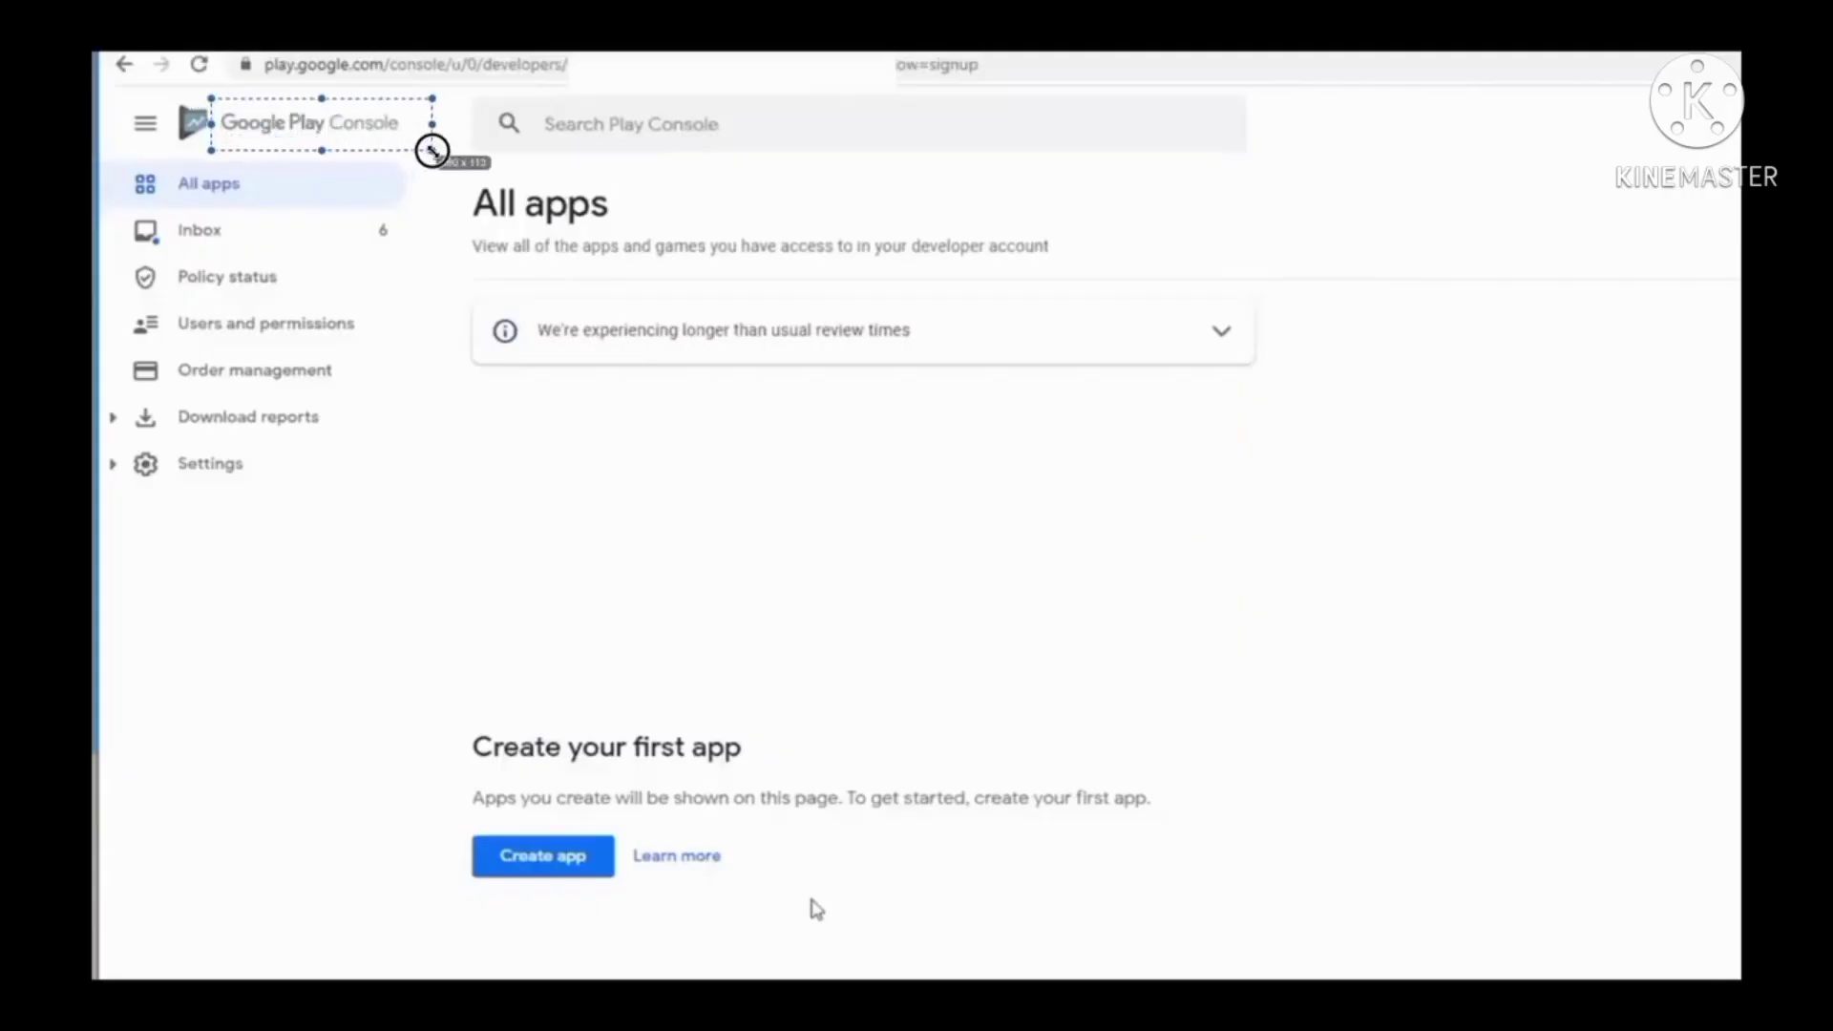
click(589, 536)
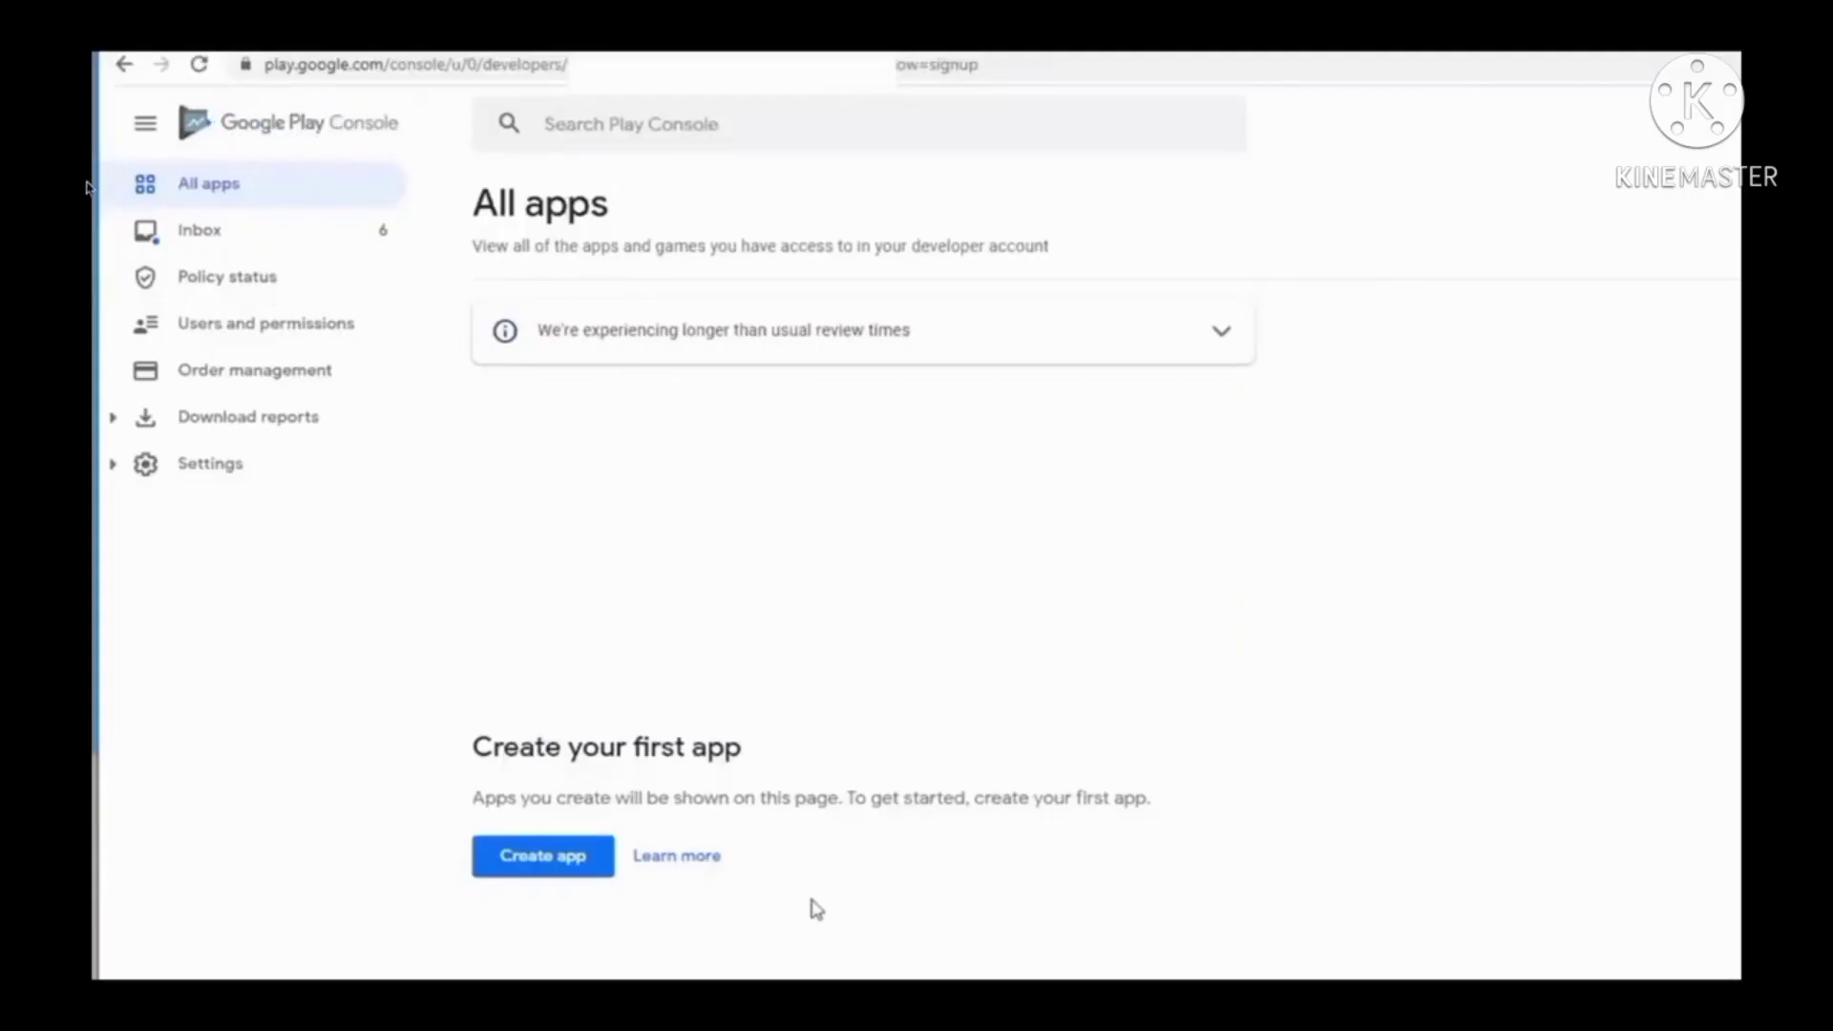
drag(115, 158, 405, 610)
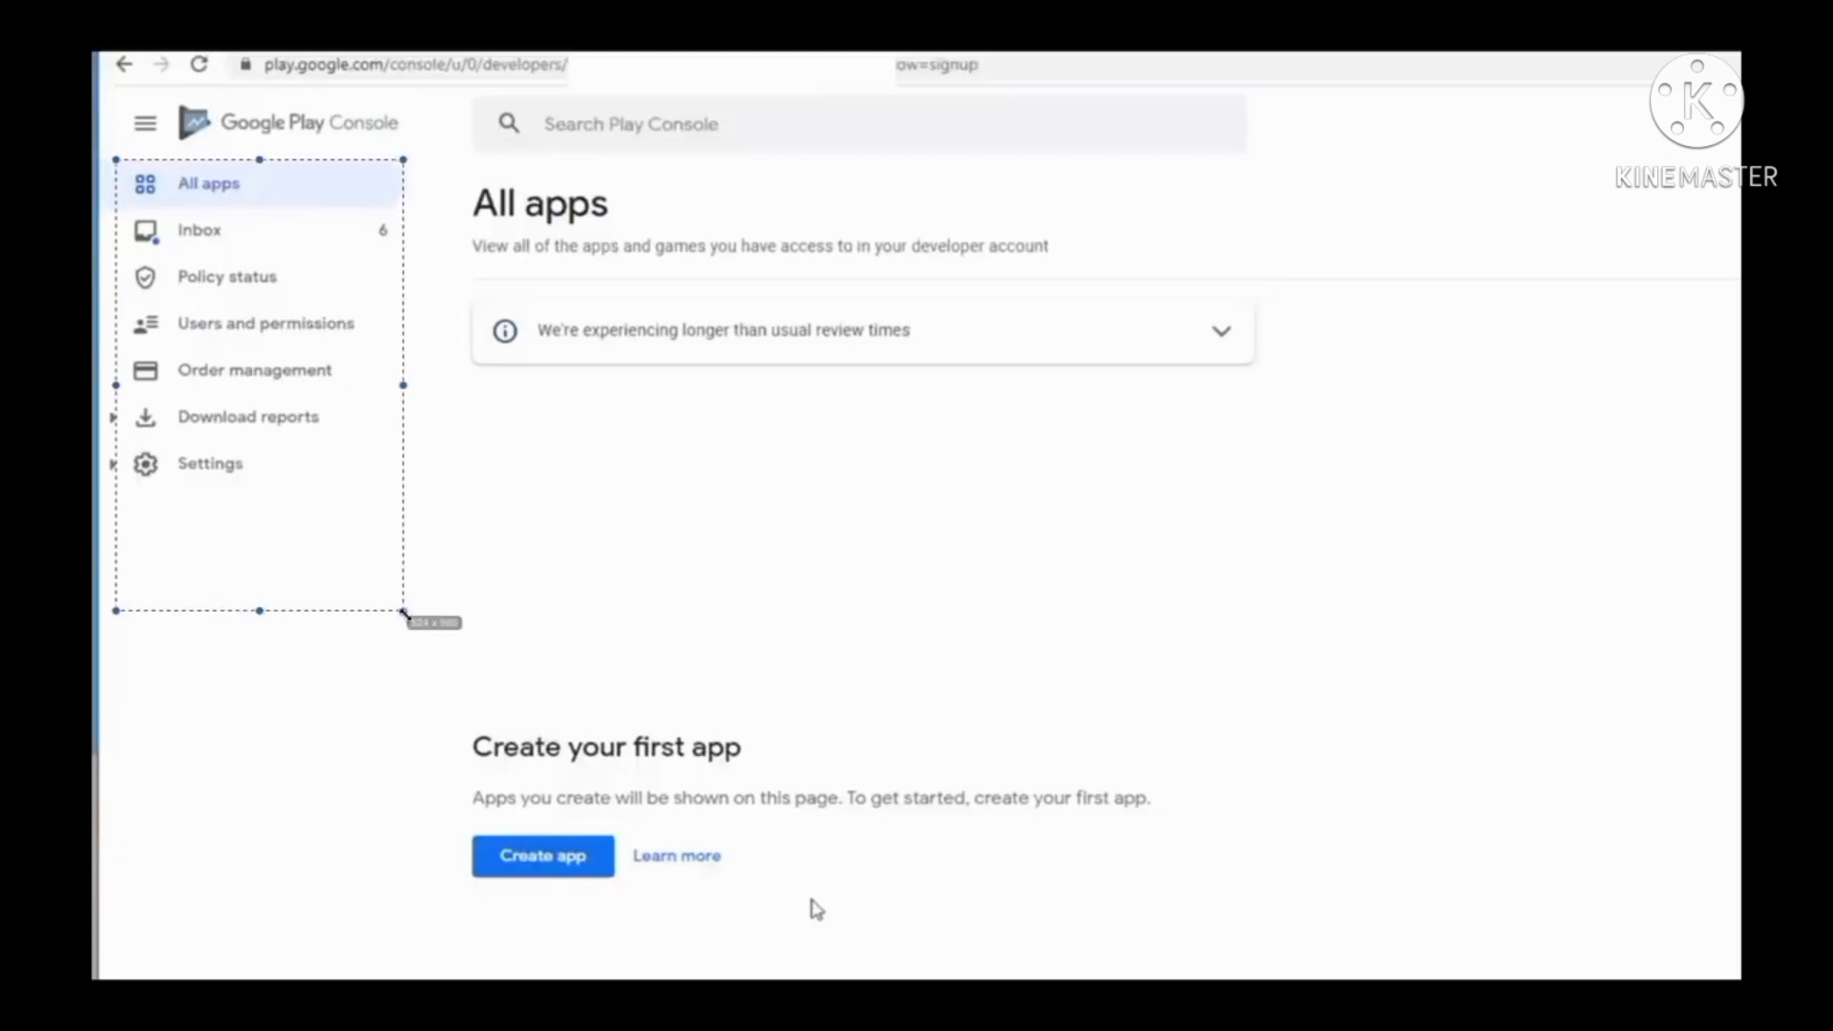
drag(455, 822, 569, 901)
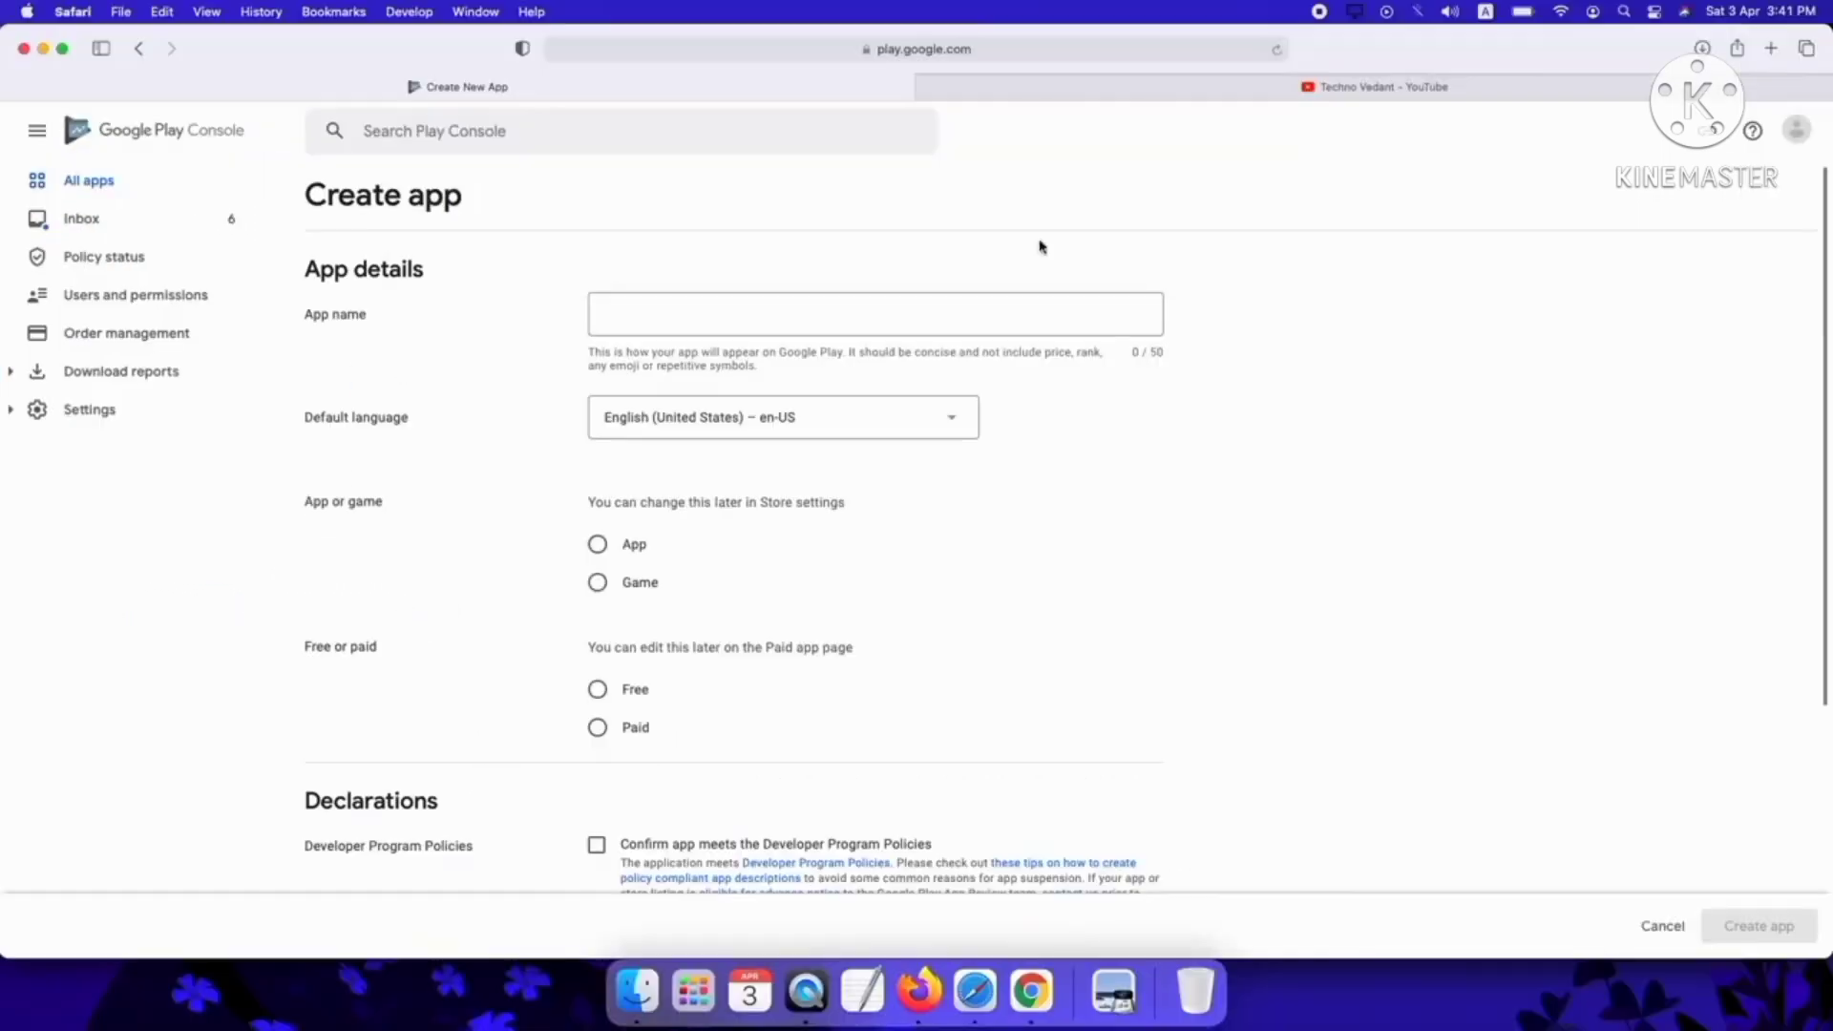
Step: Name the app Demo App and set English (United States) as its default language
click(749, 315)
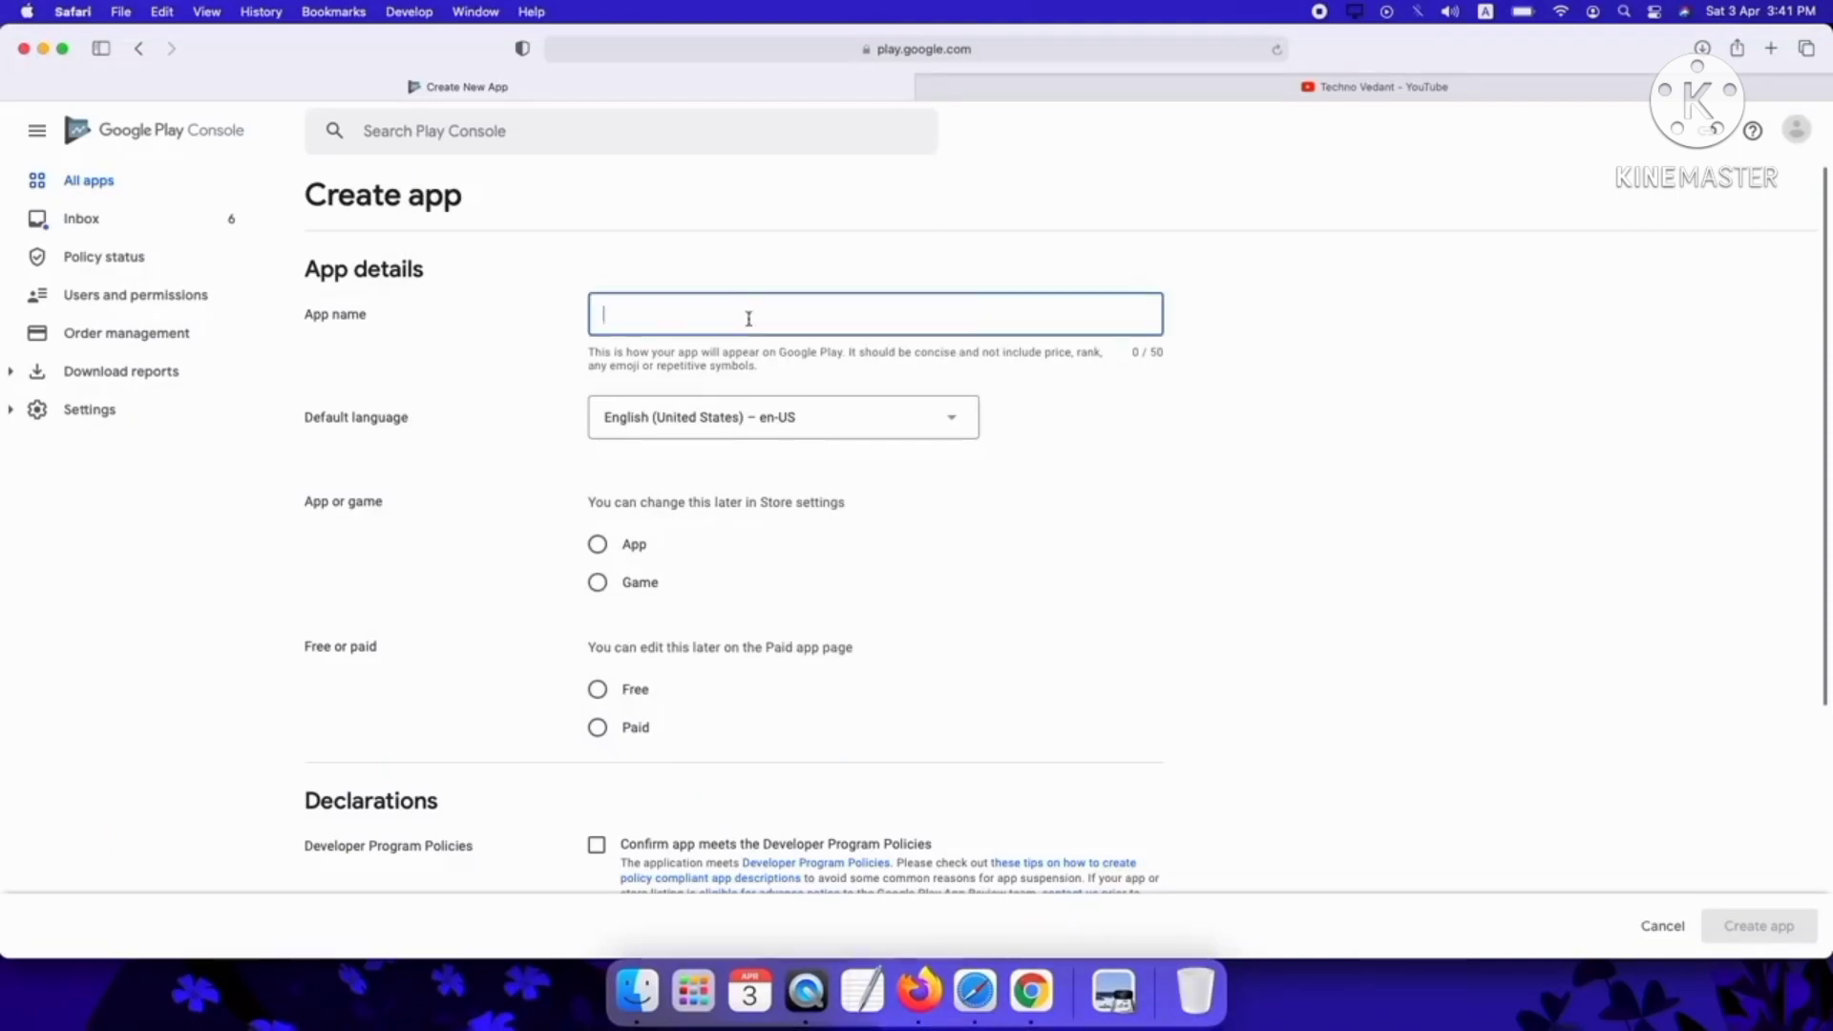
text(Demo App)
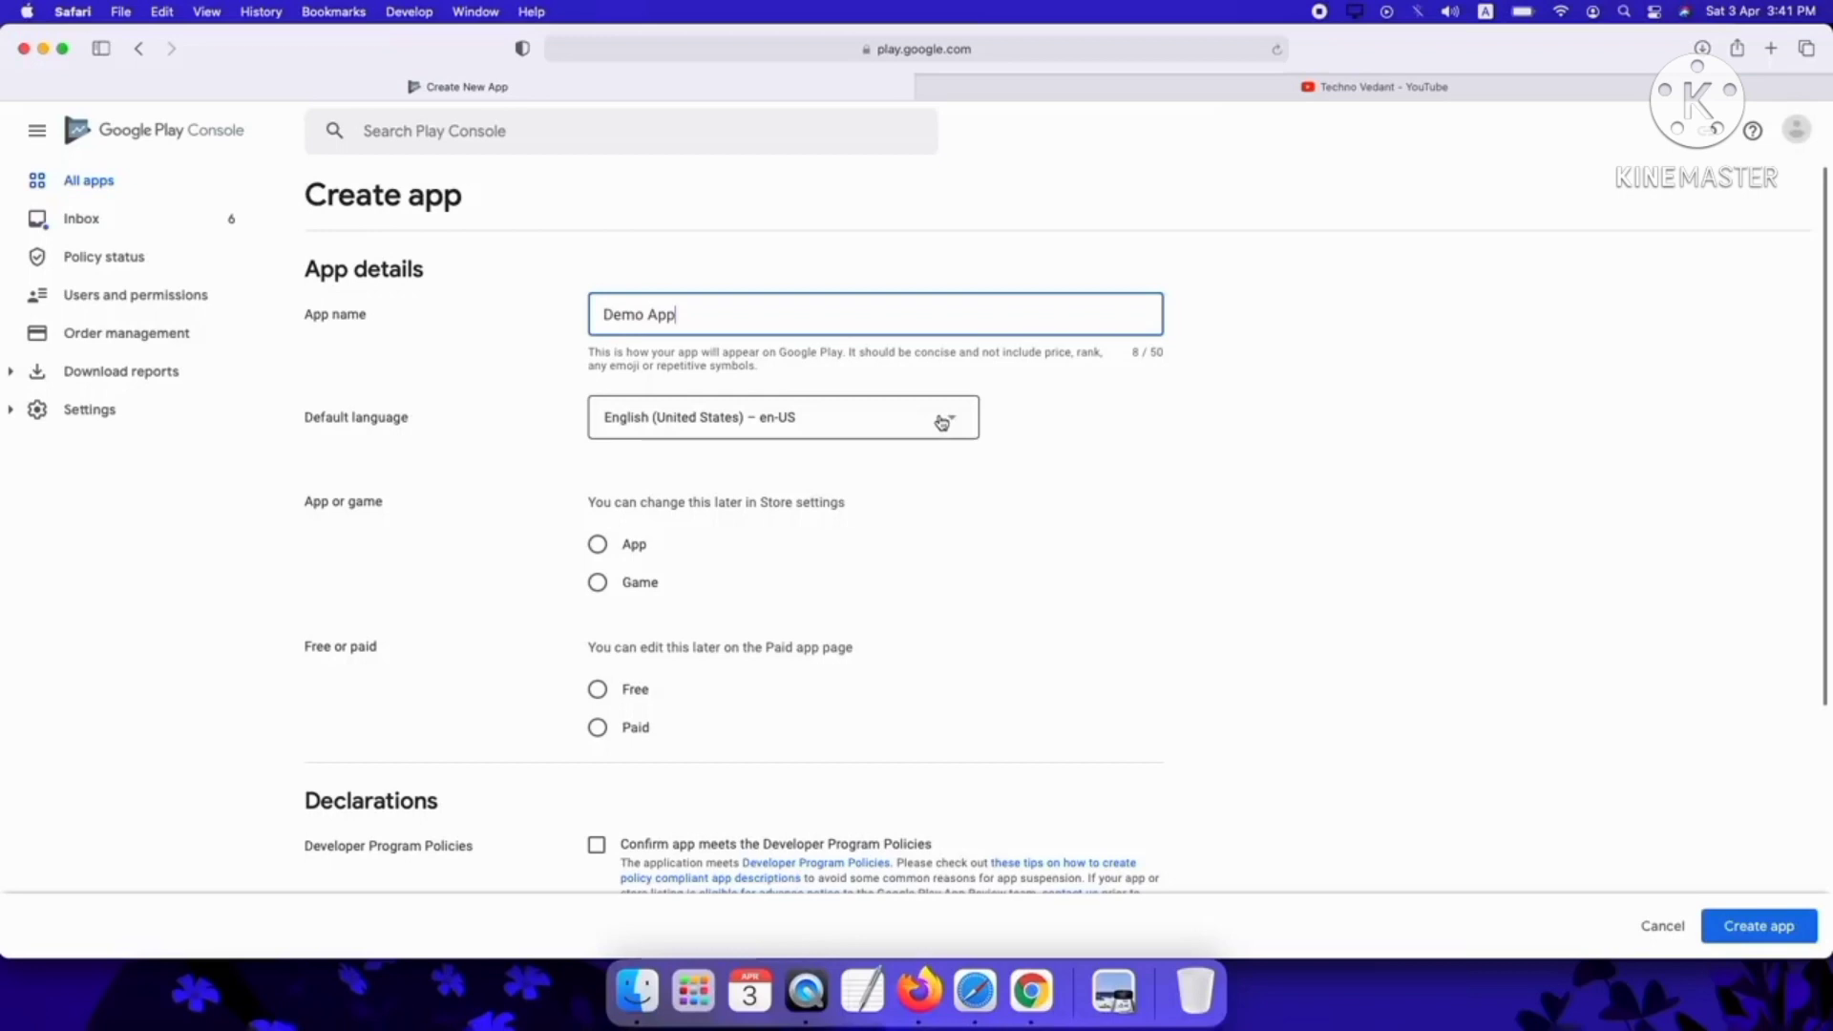
click(941, 422)
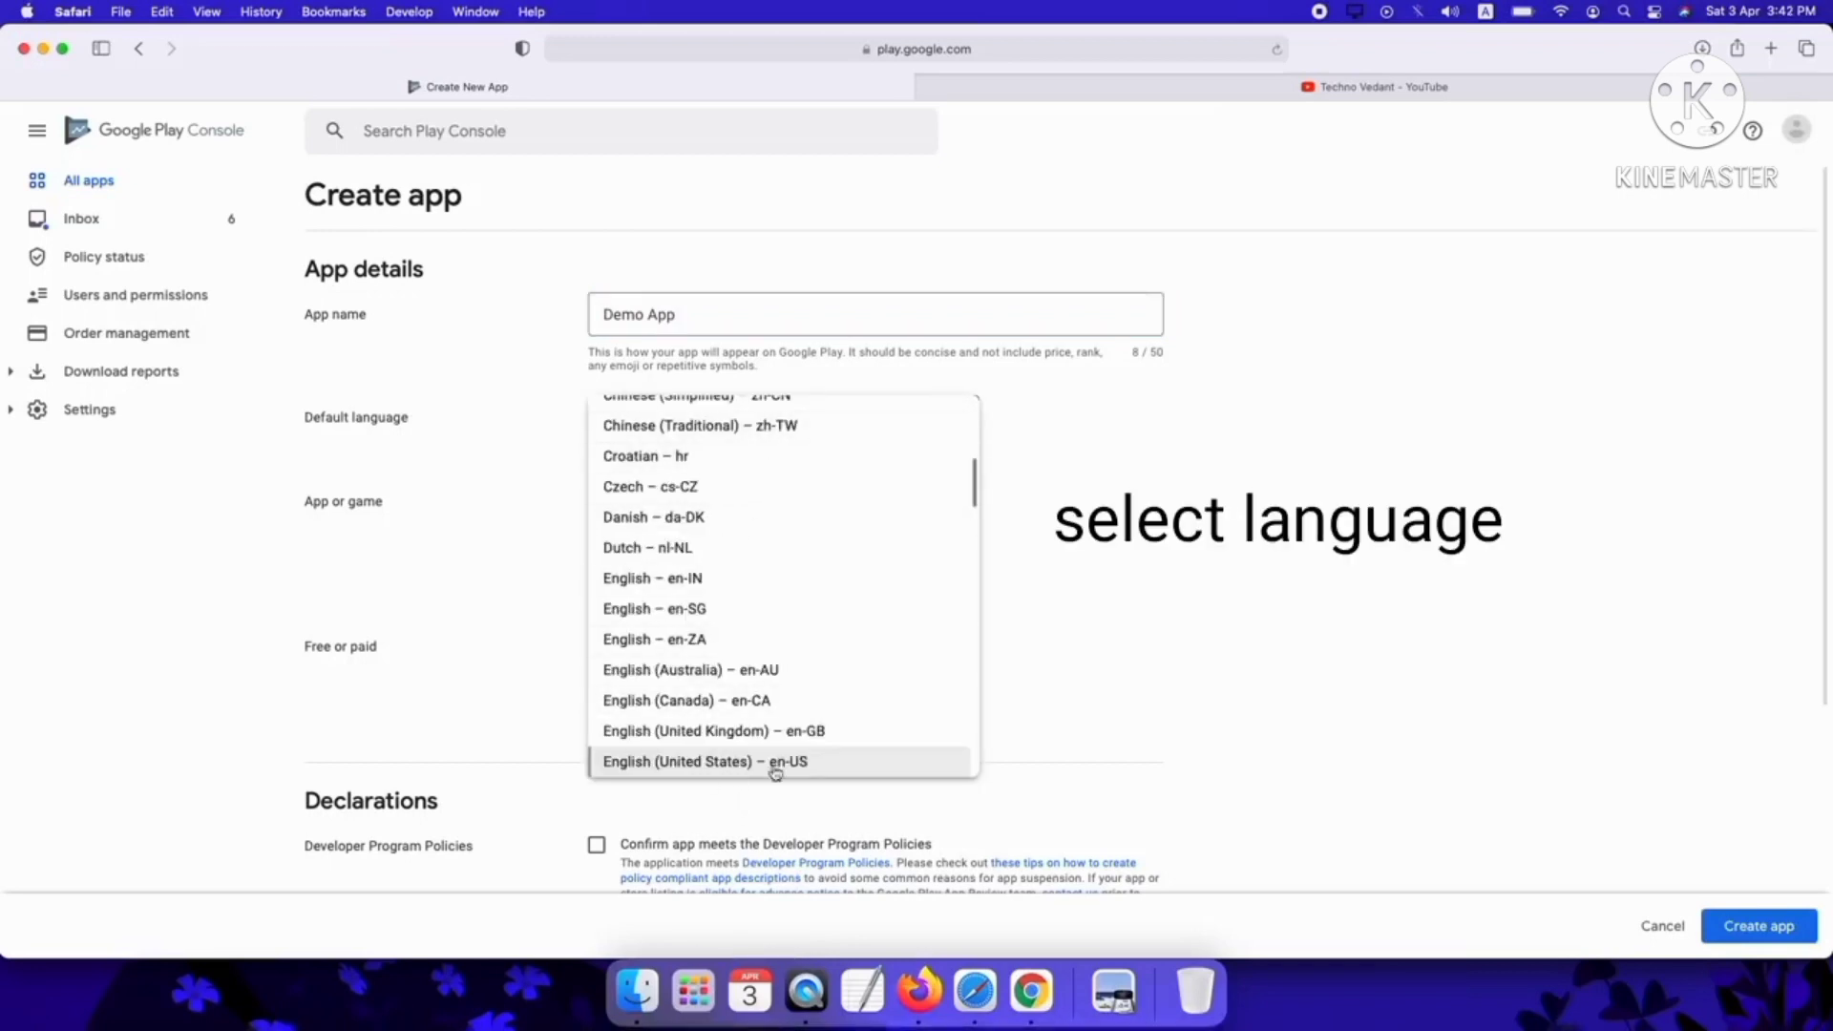
click(699, 763)
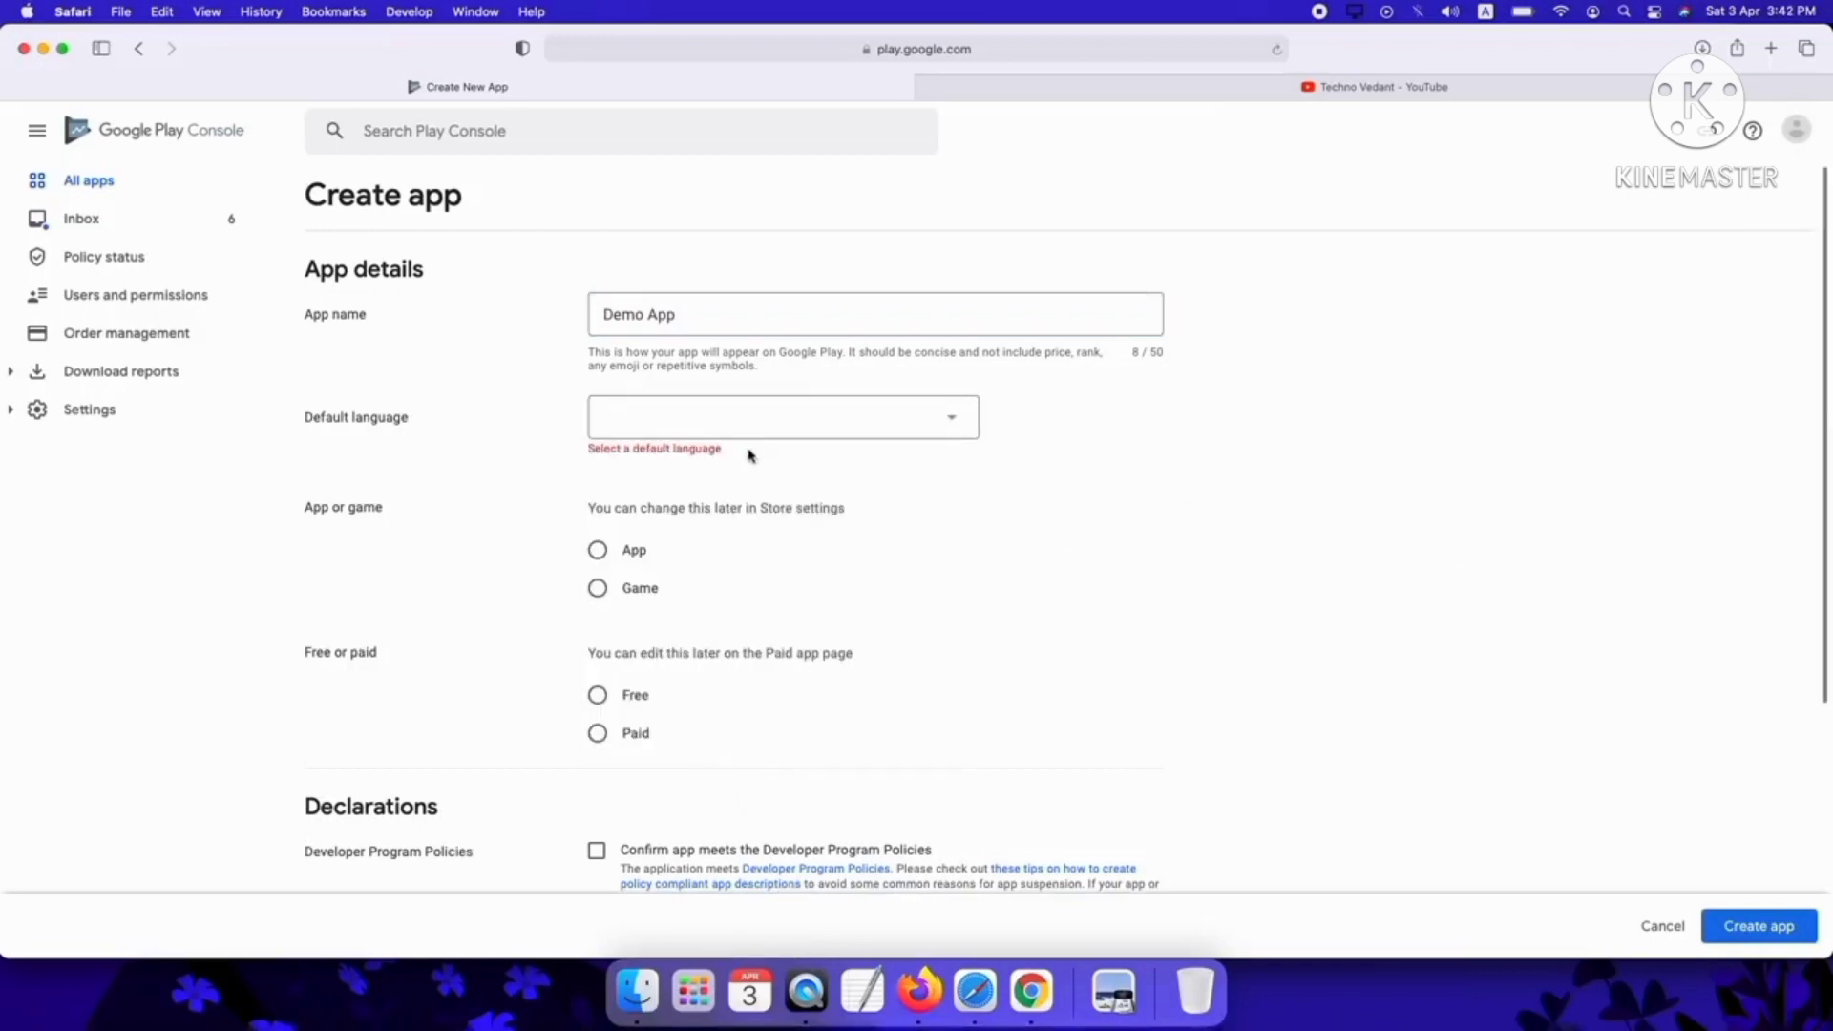
click(724, 429)
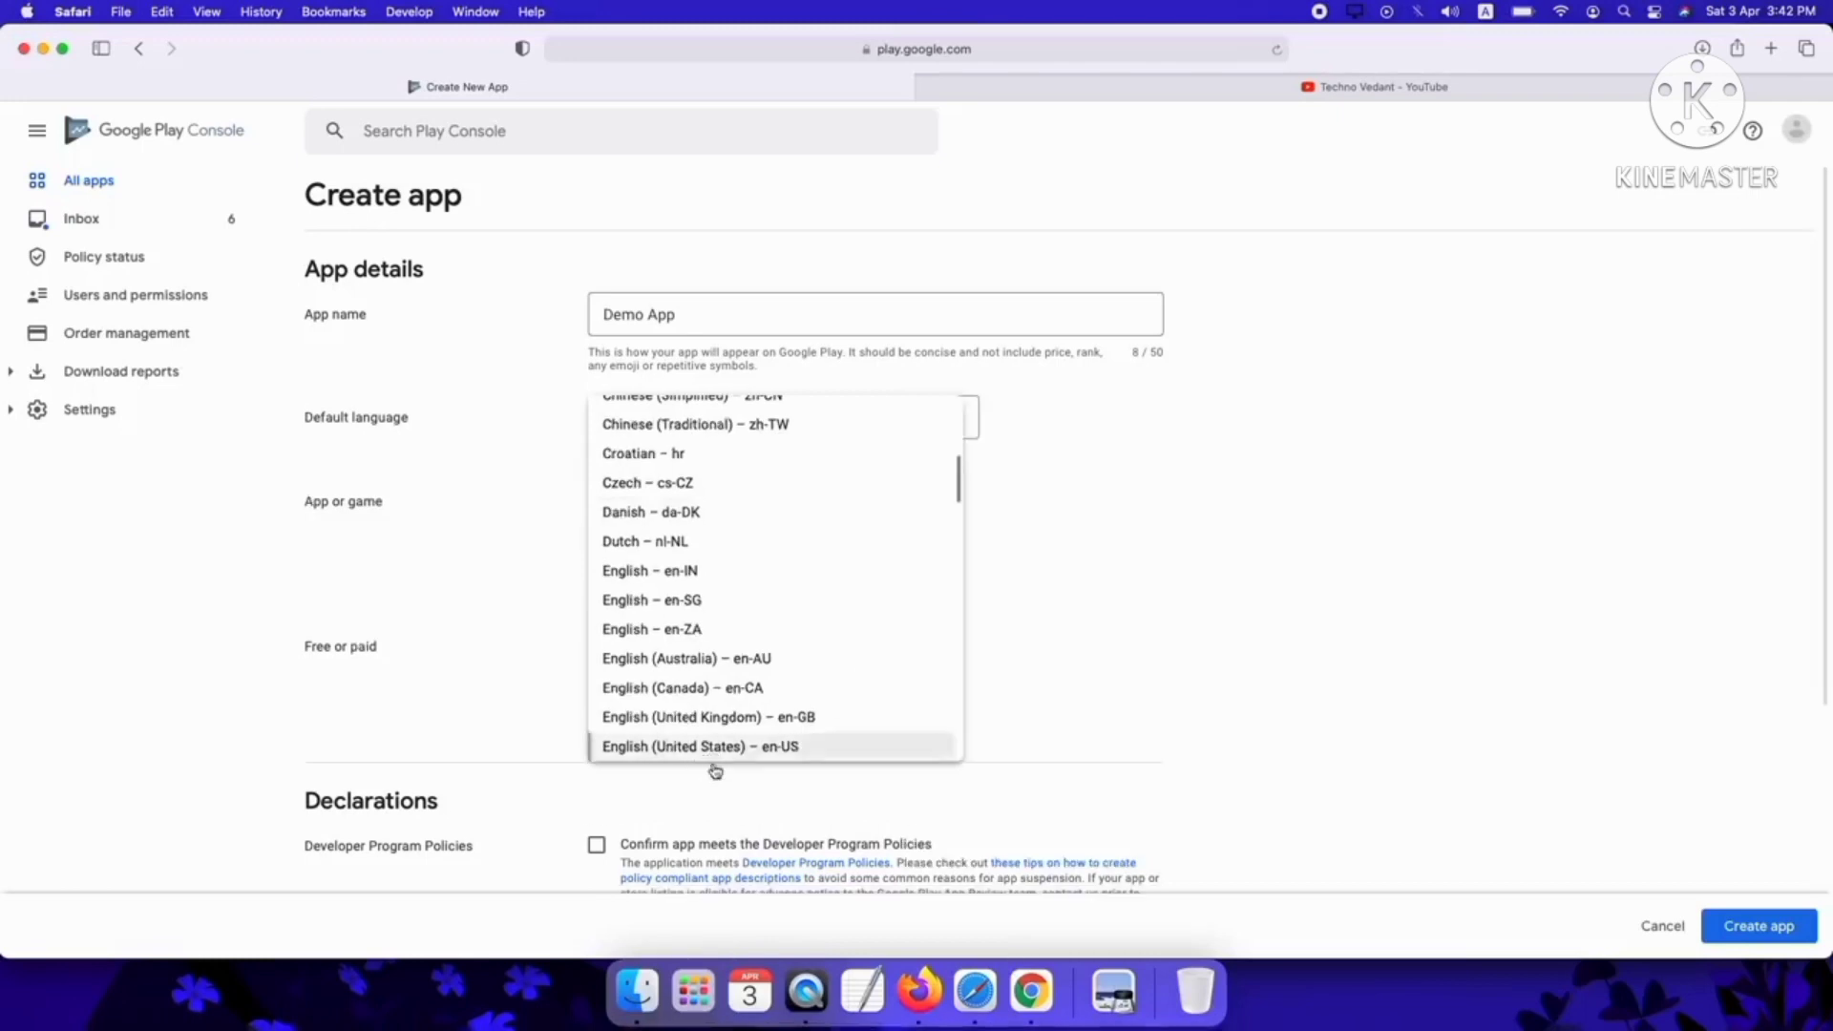
click(738, 763)
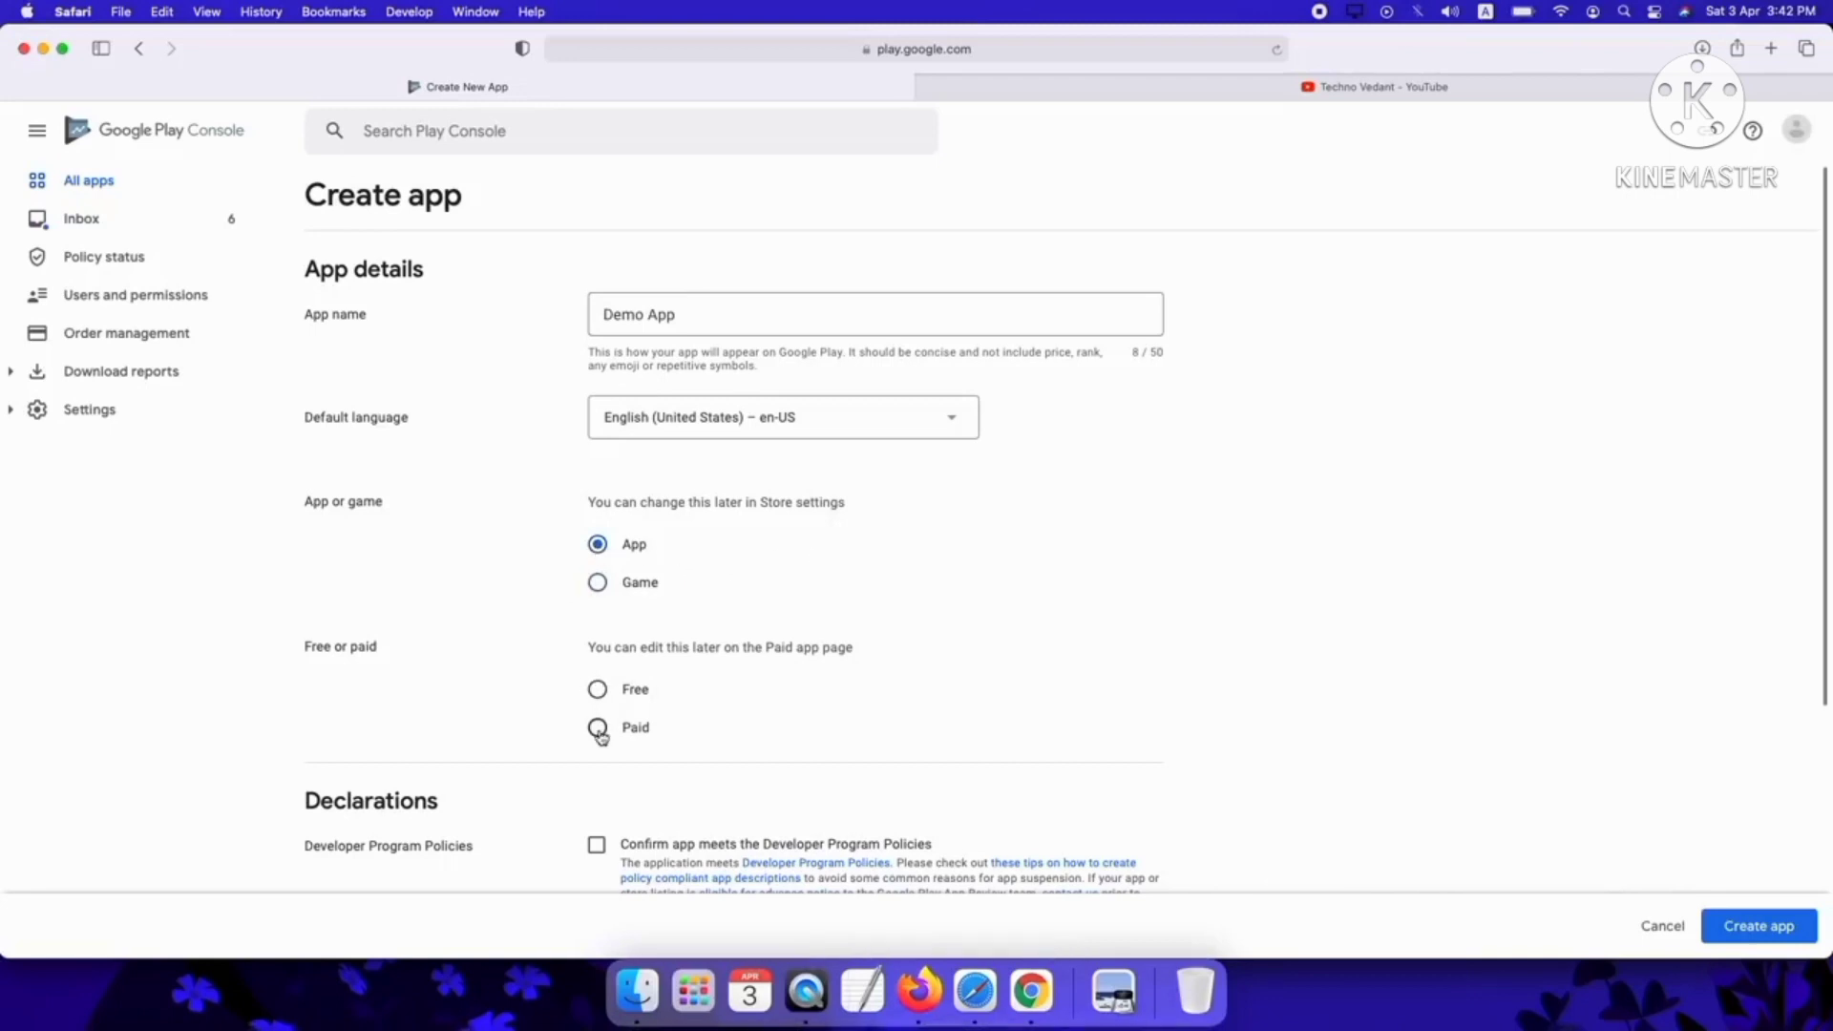
Step: Make the app free, accept the program policies and export laws declarations, and create it
click(599, 690)
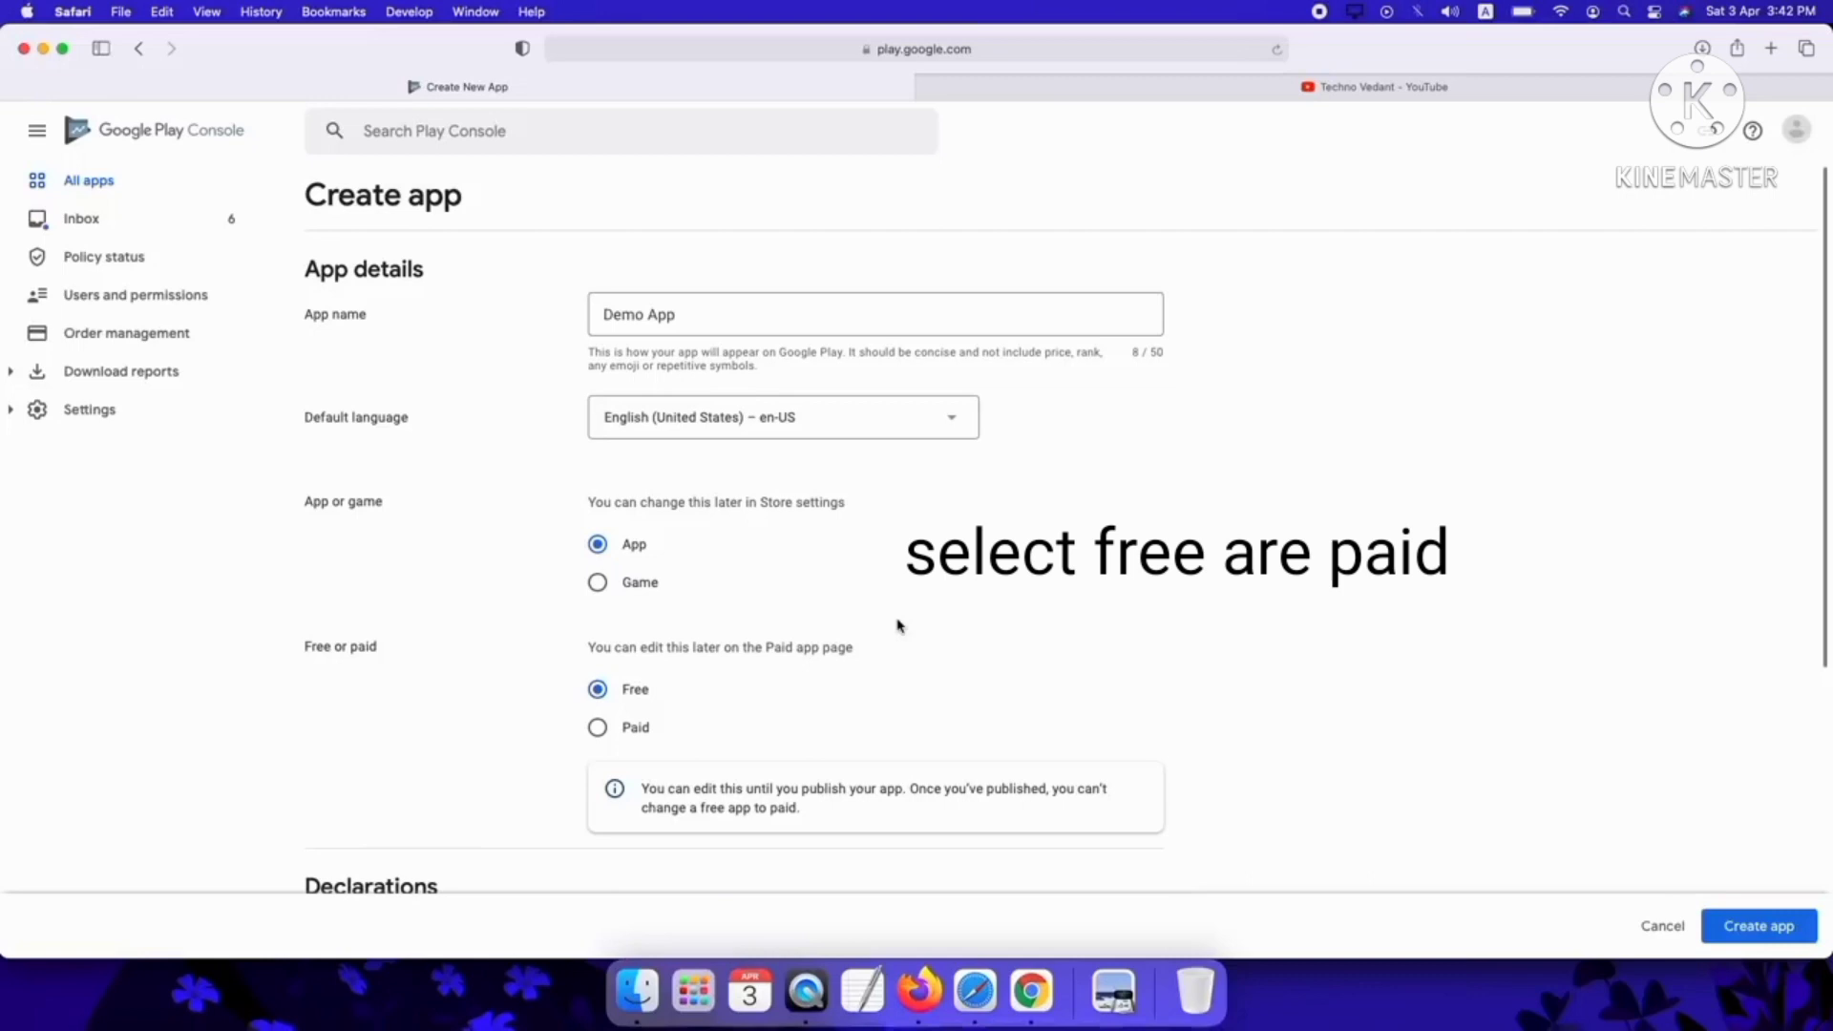
scroll(897, 626, down, 3)
scroll(900, 623, down, 3)
scroll(897, 620, down, 2)
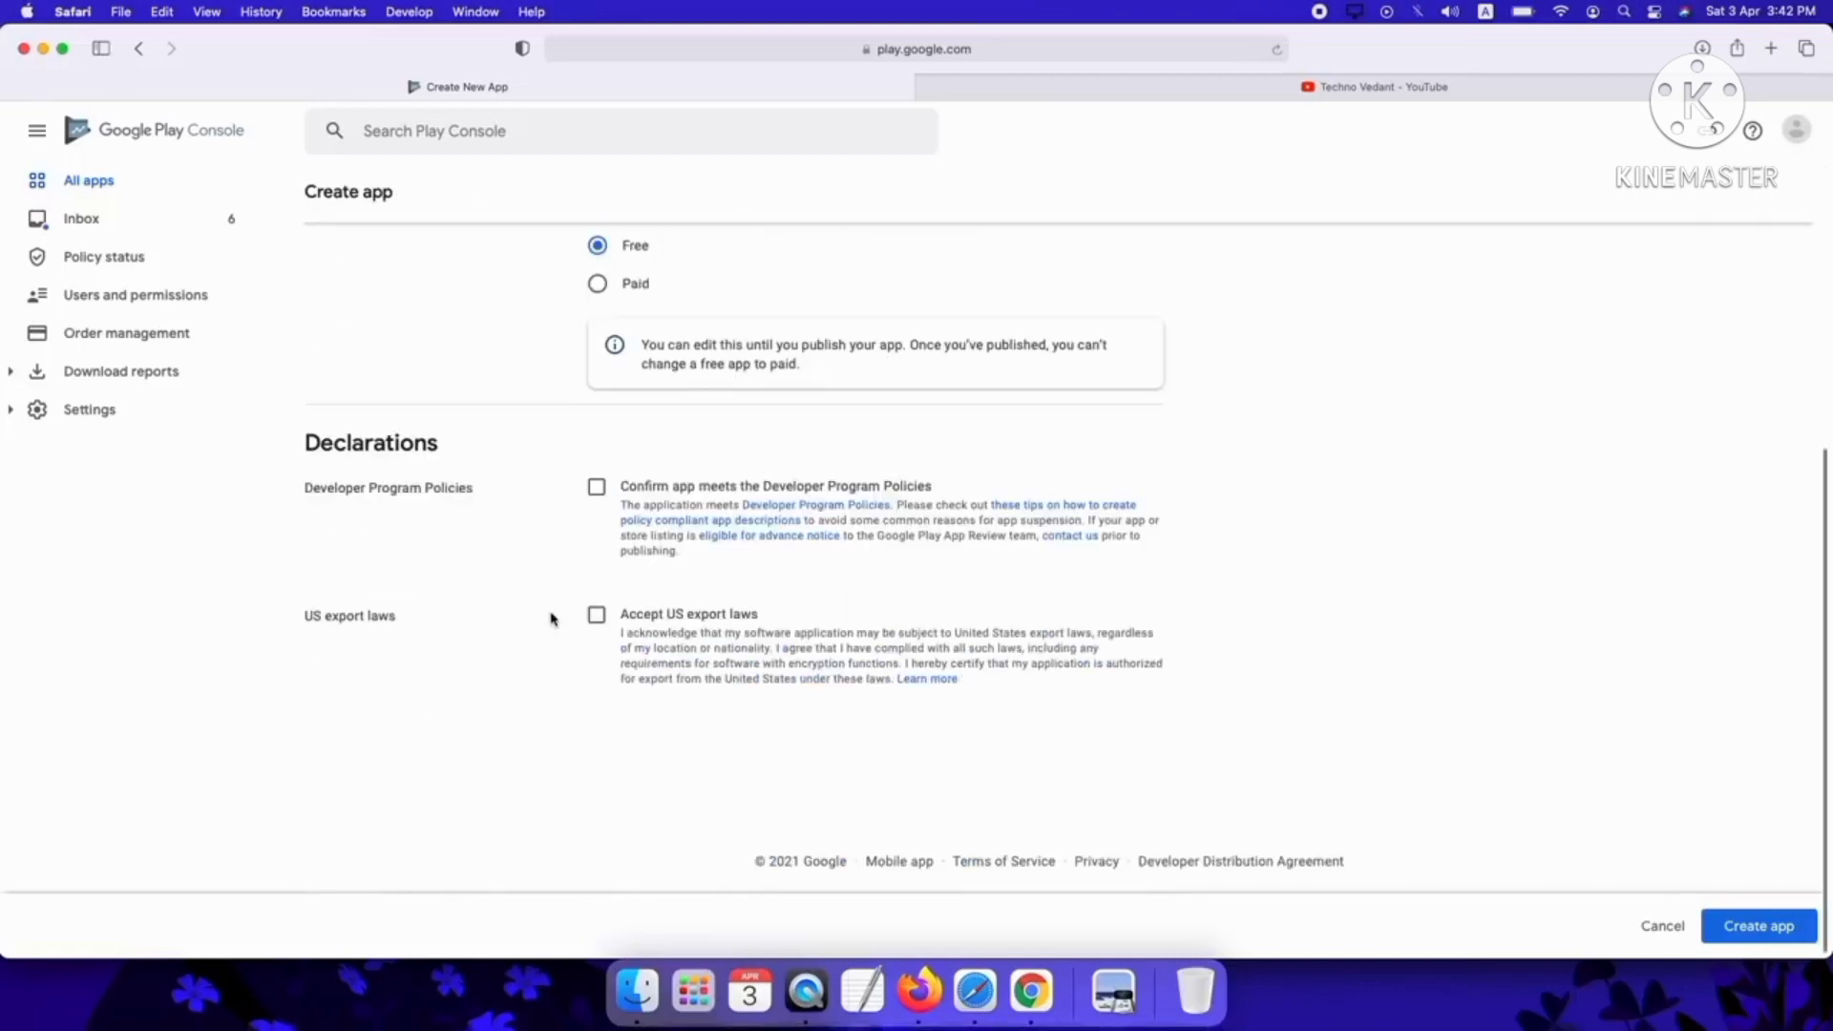
click(596, 488)
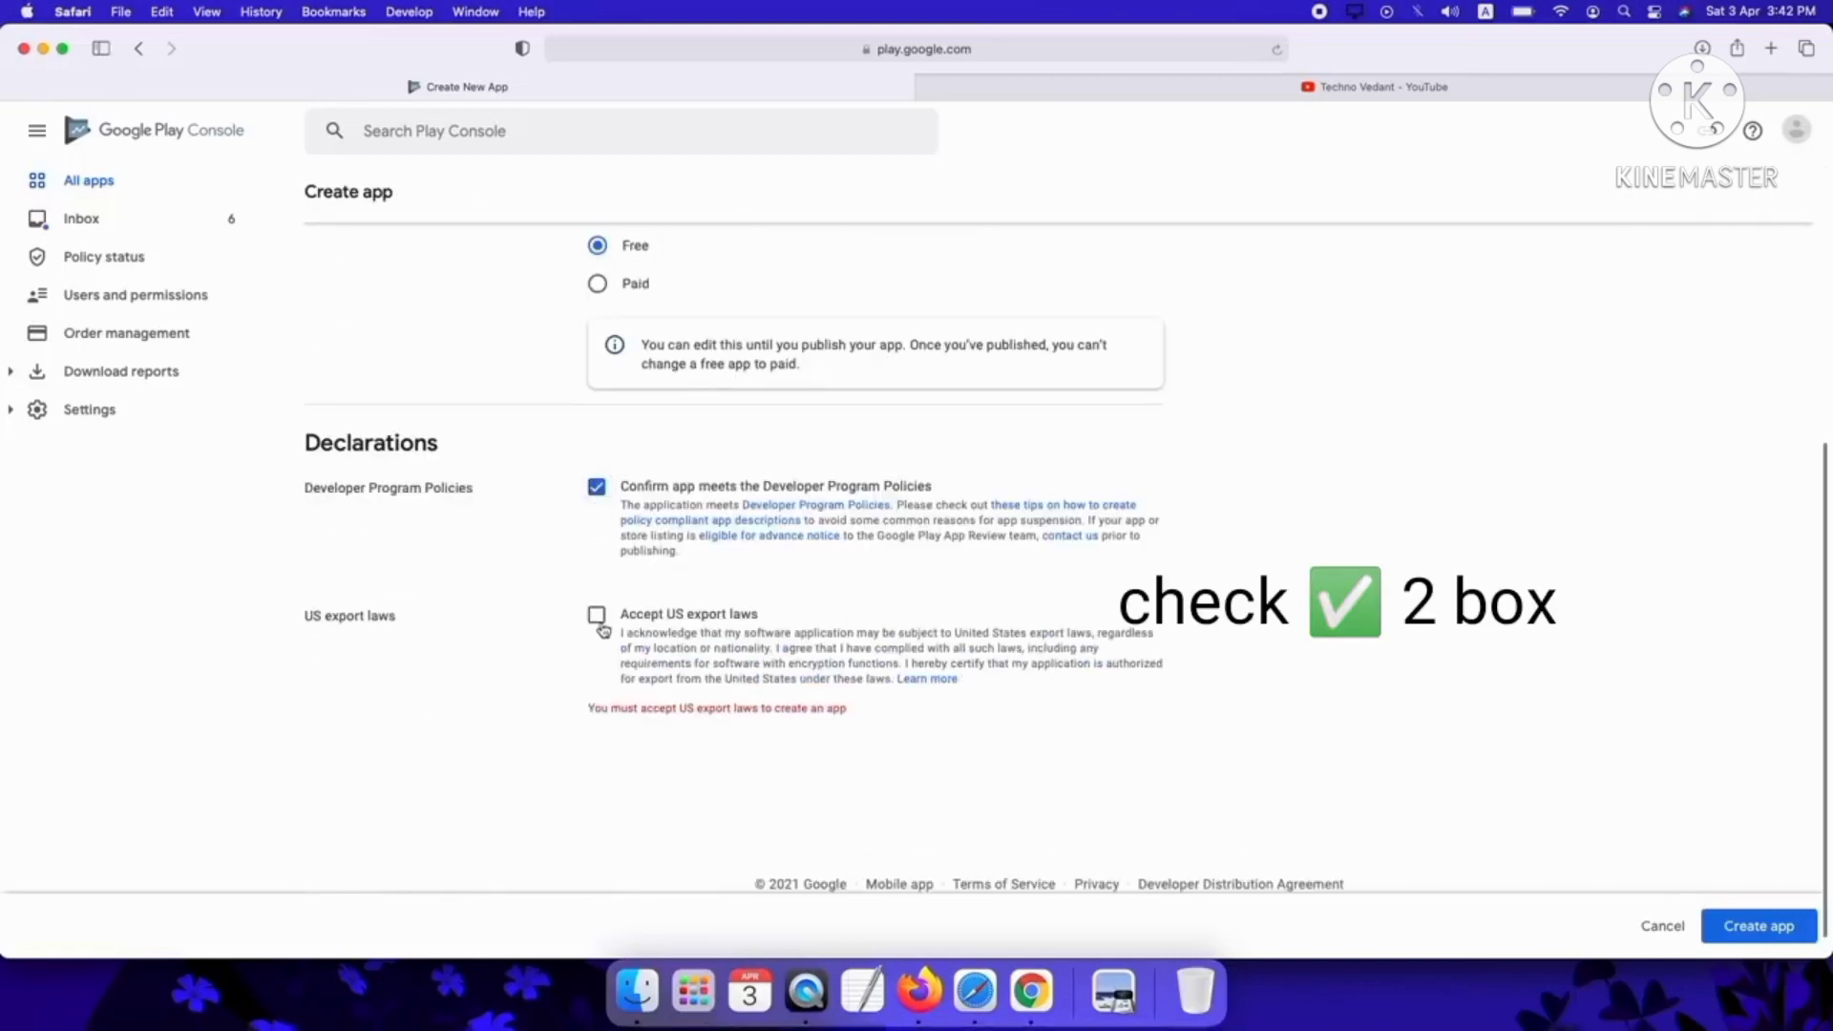
click(595, 614)
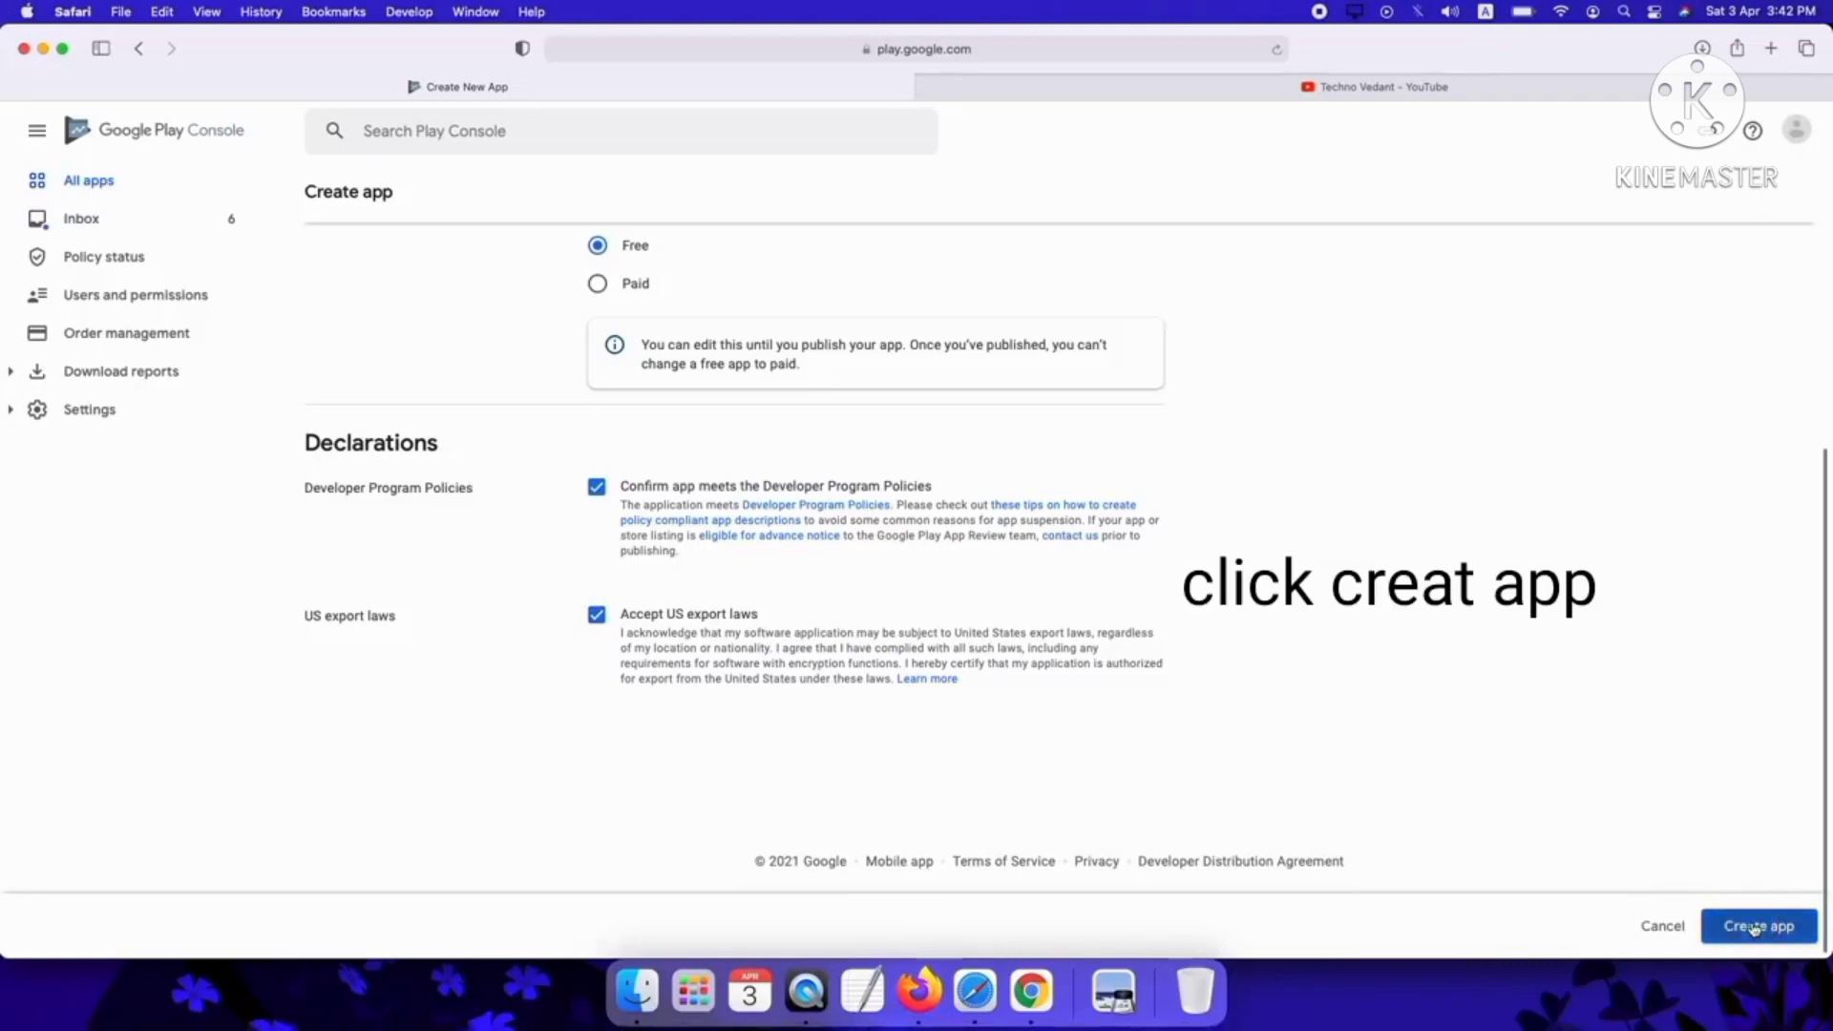
click(1747, 930)
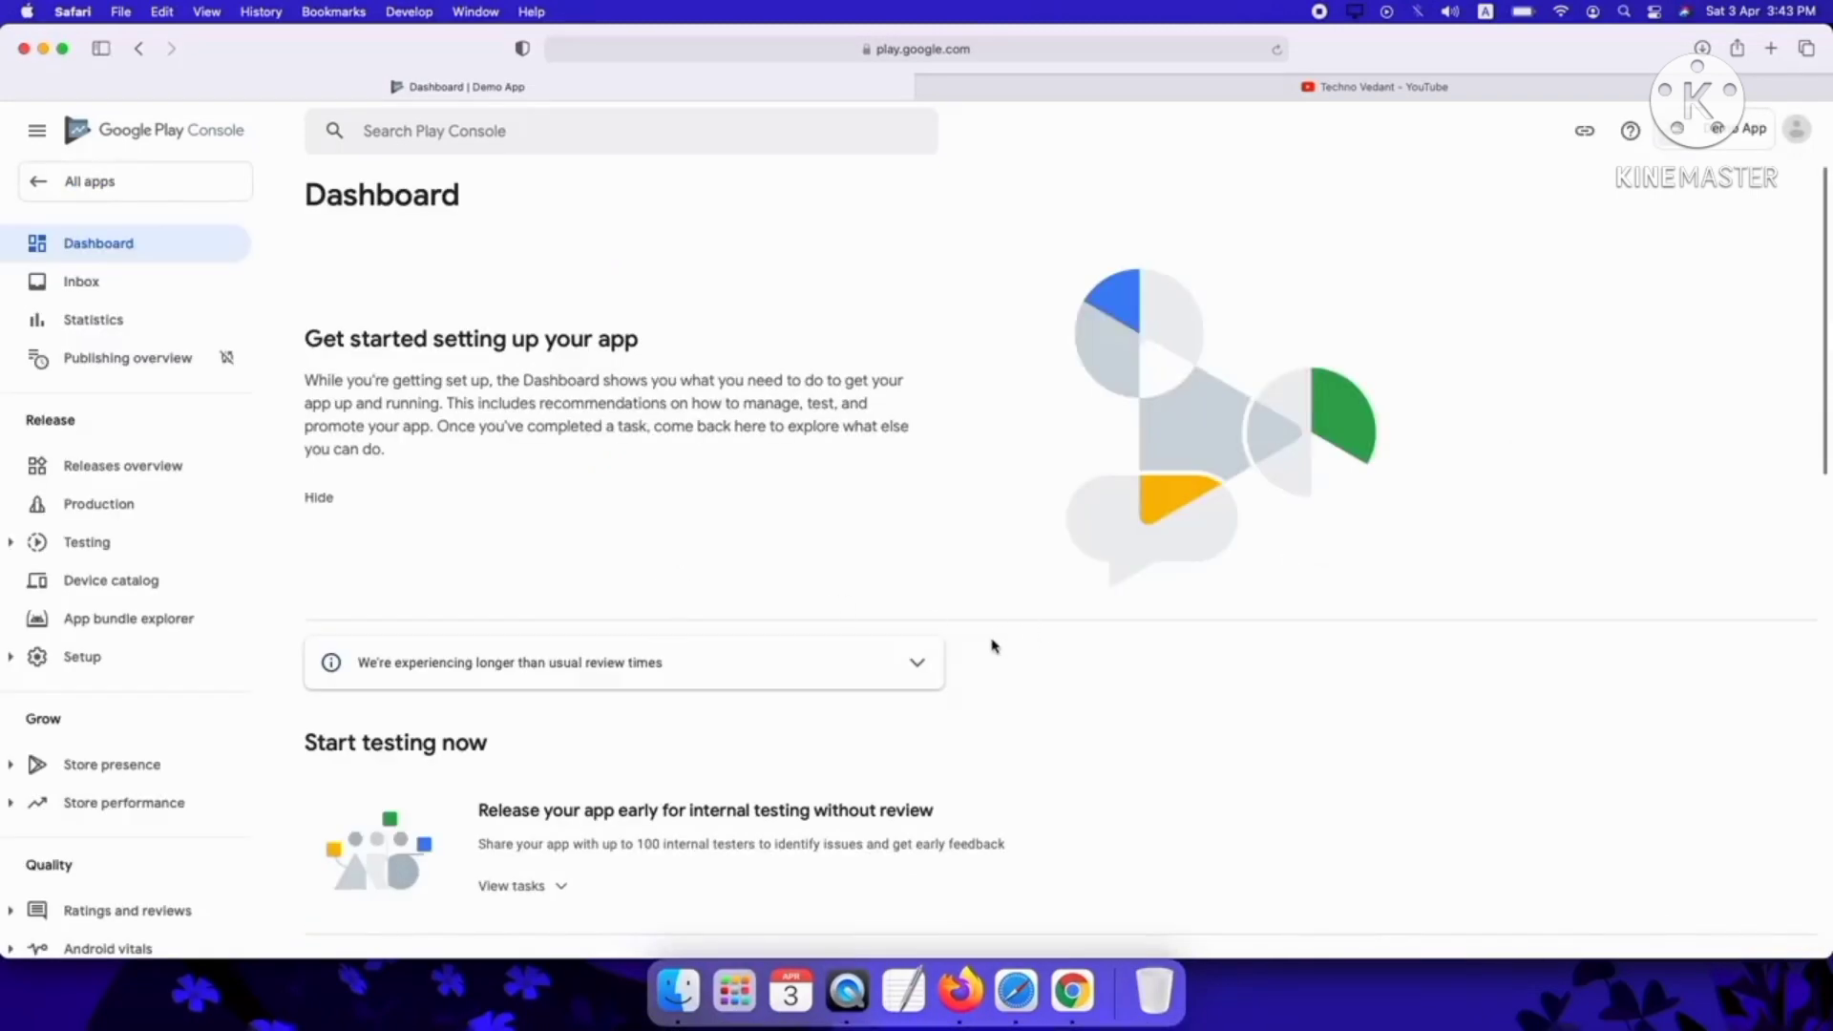
scroll(1084, 662, down, 3)
scroll(1084, 663, down, 3)
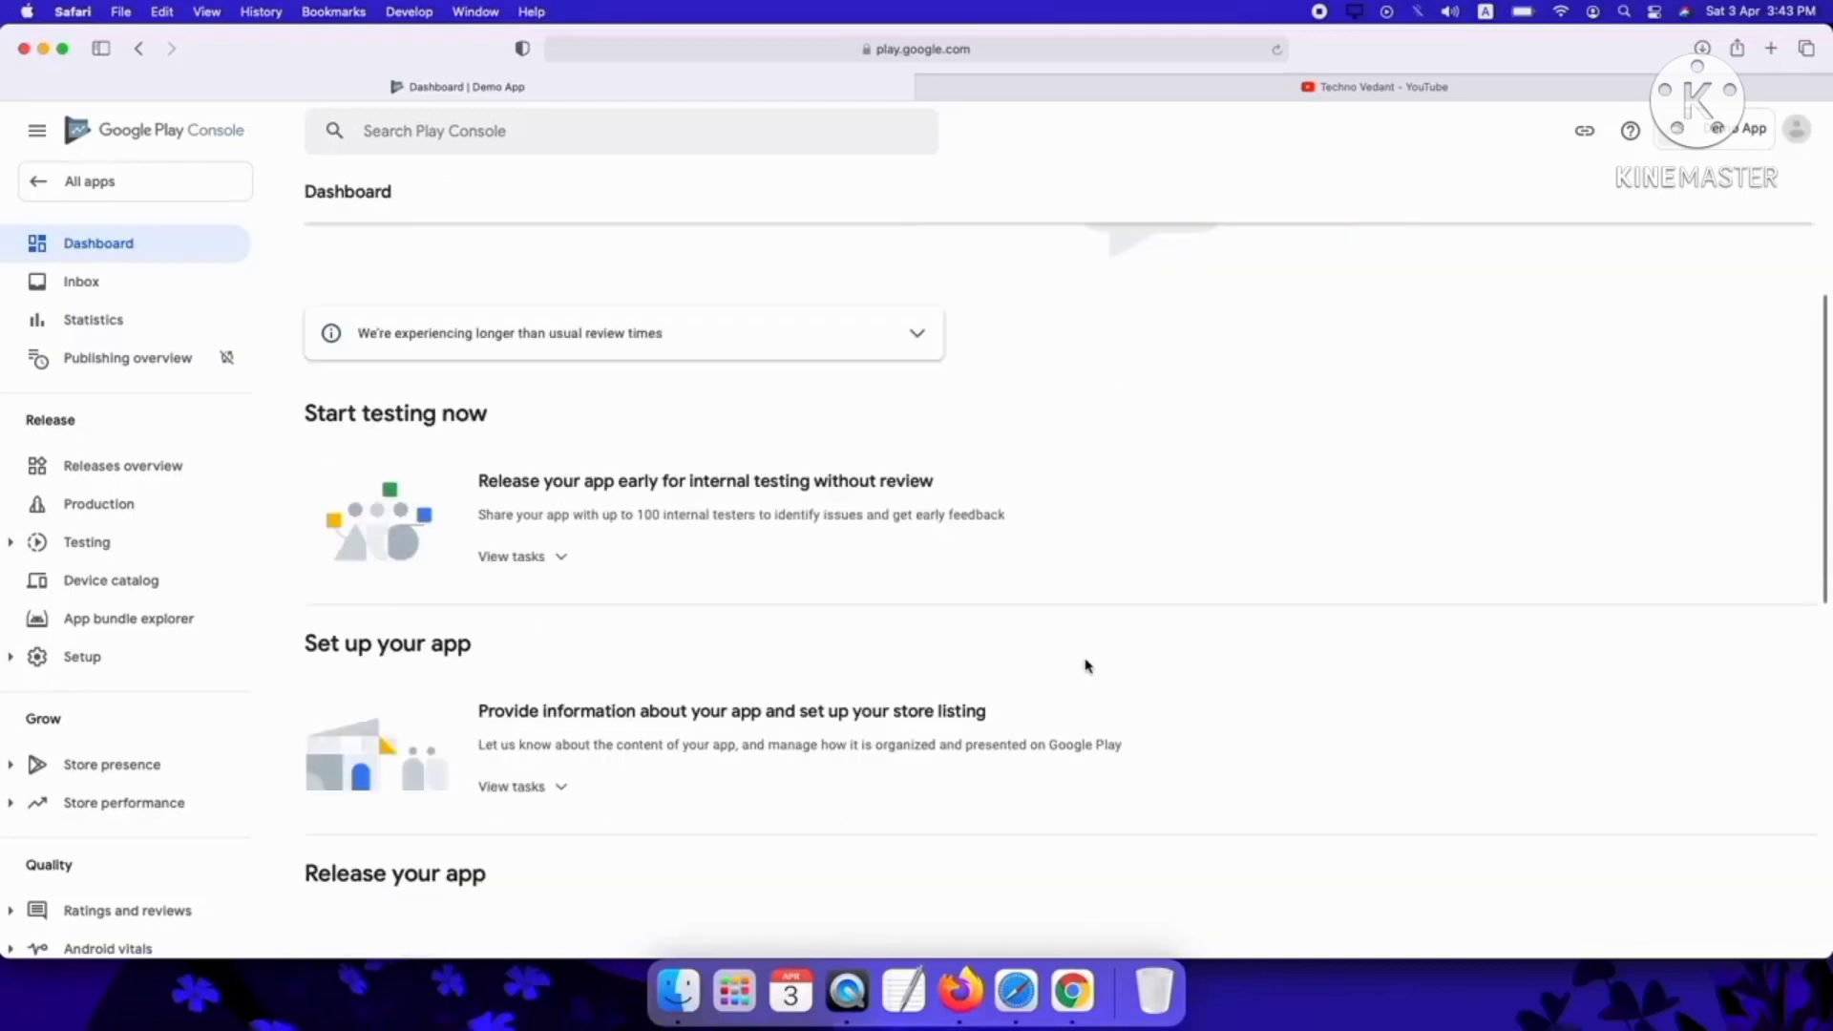
scroll(1084, 663, down, 1)
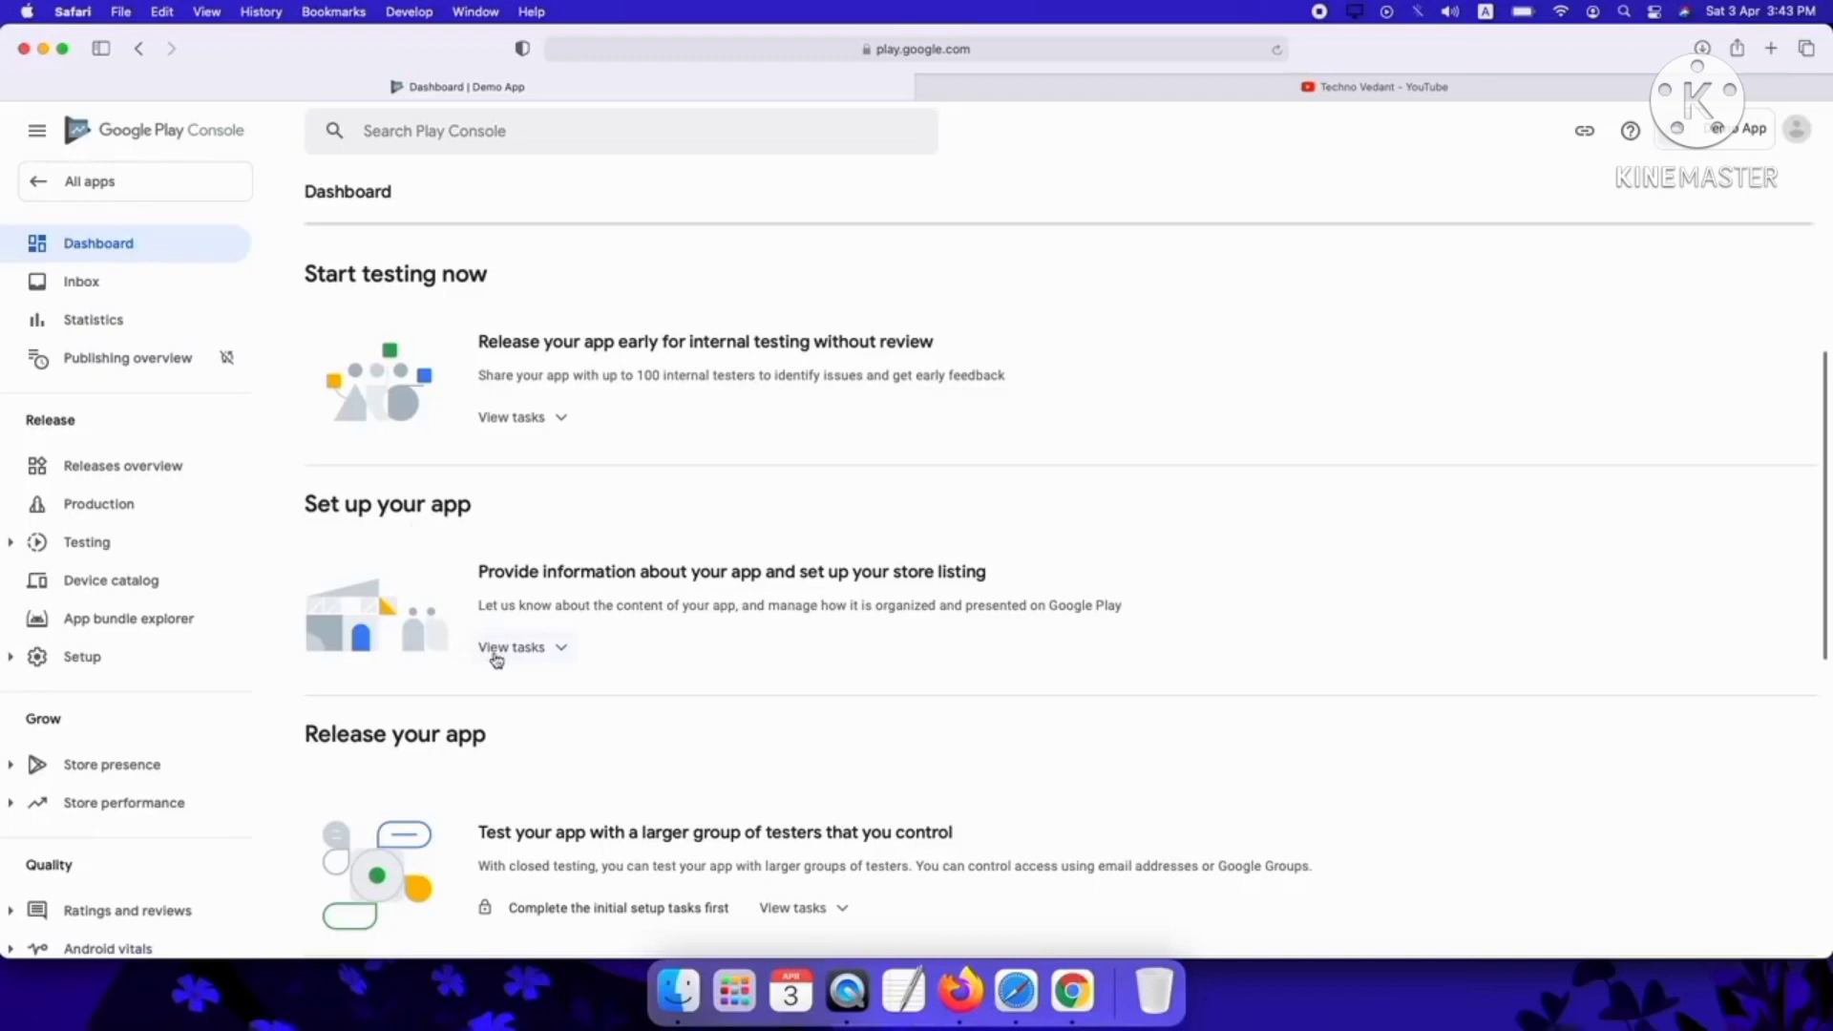
Step: Declare in App access that all functionality is available without special access and save
click(556, 656)
scroll(1022, 727, down, 1)
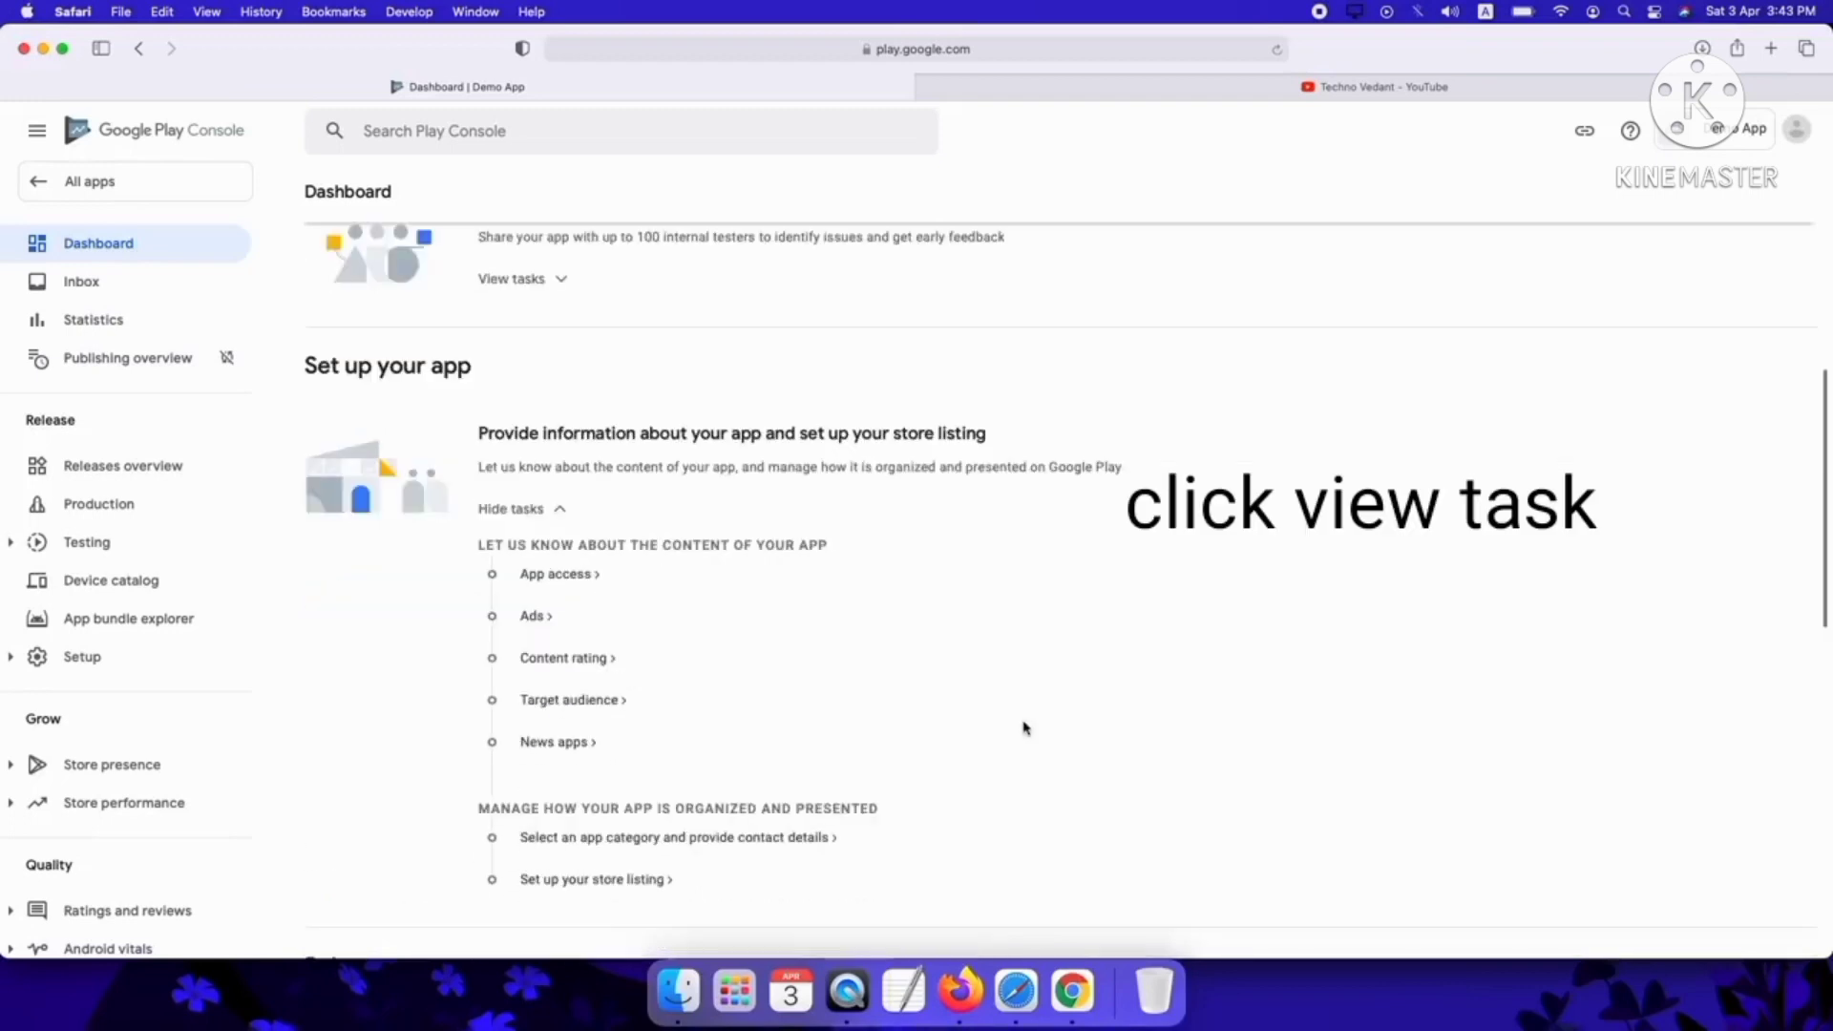
scroll(1003, 707, down, 1)
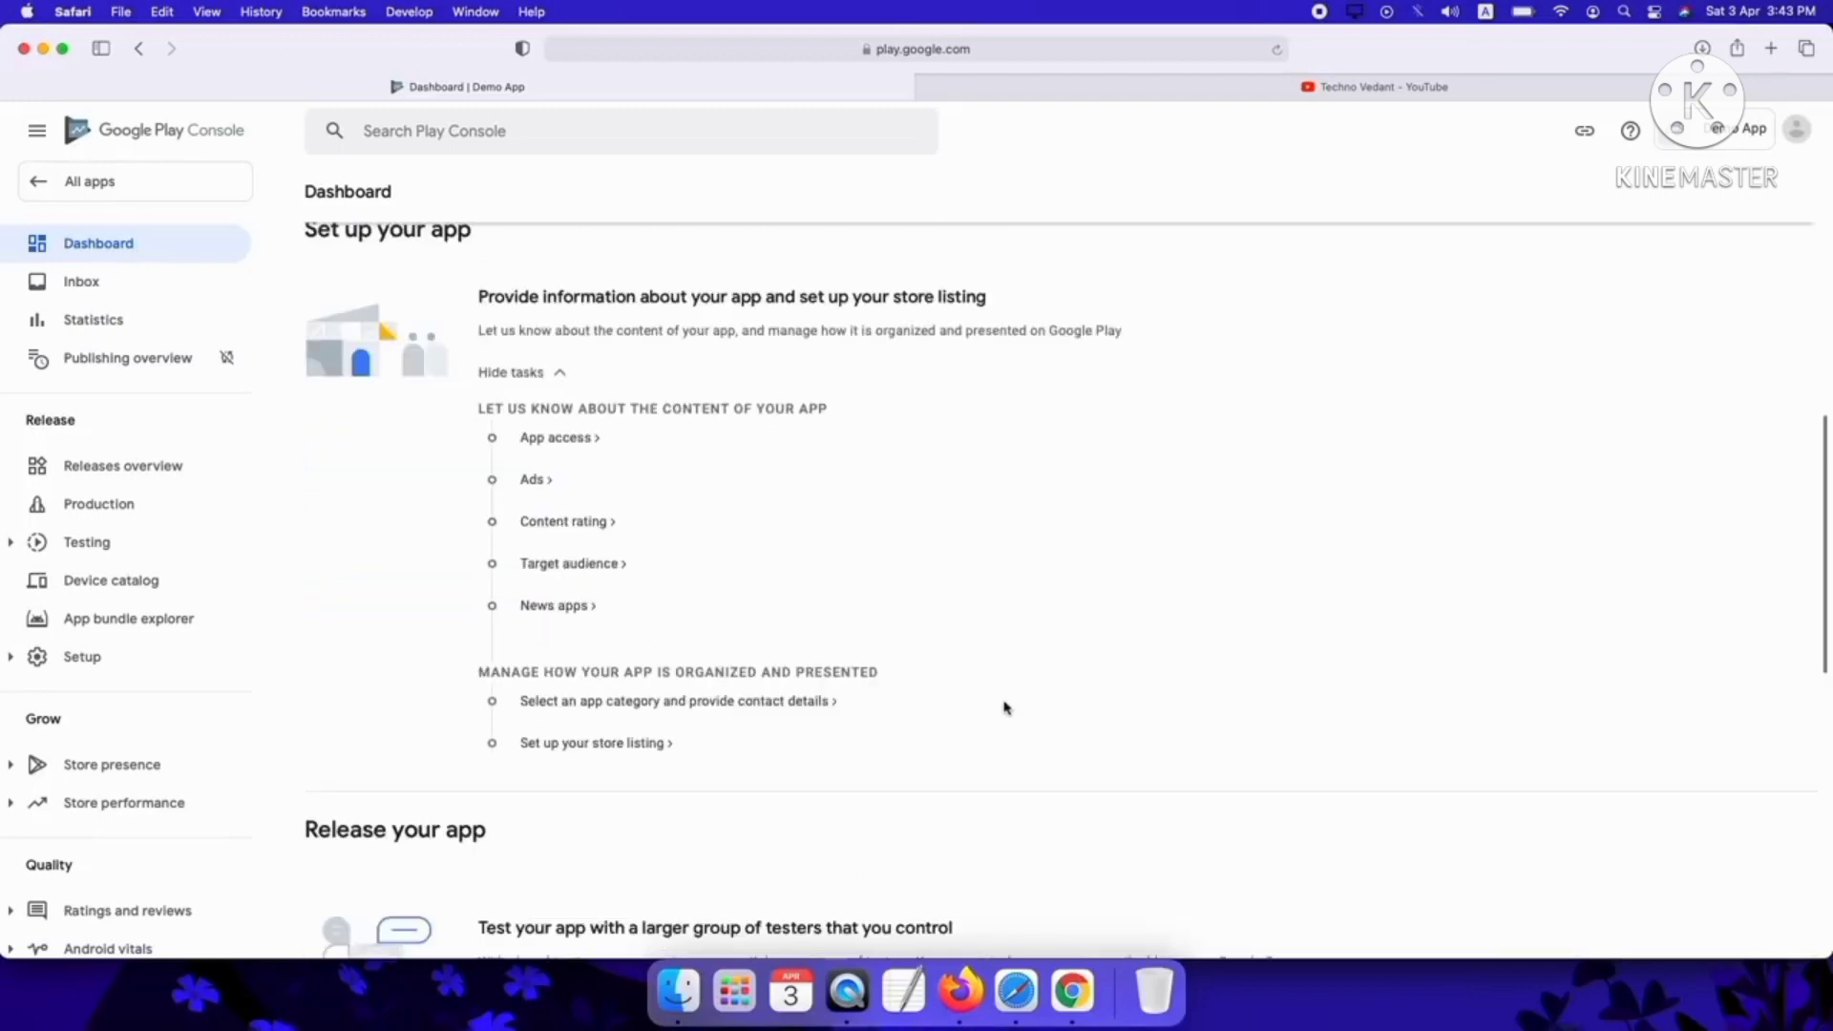
click(570, 439)
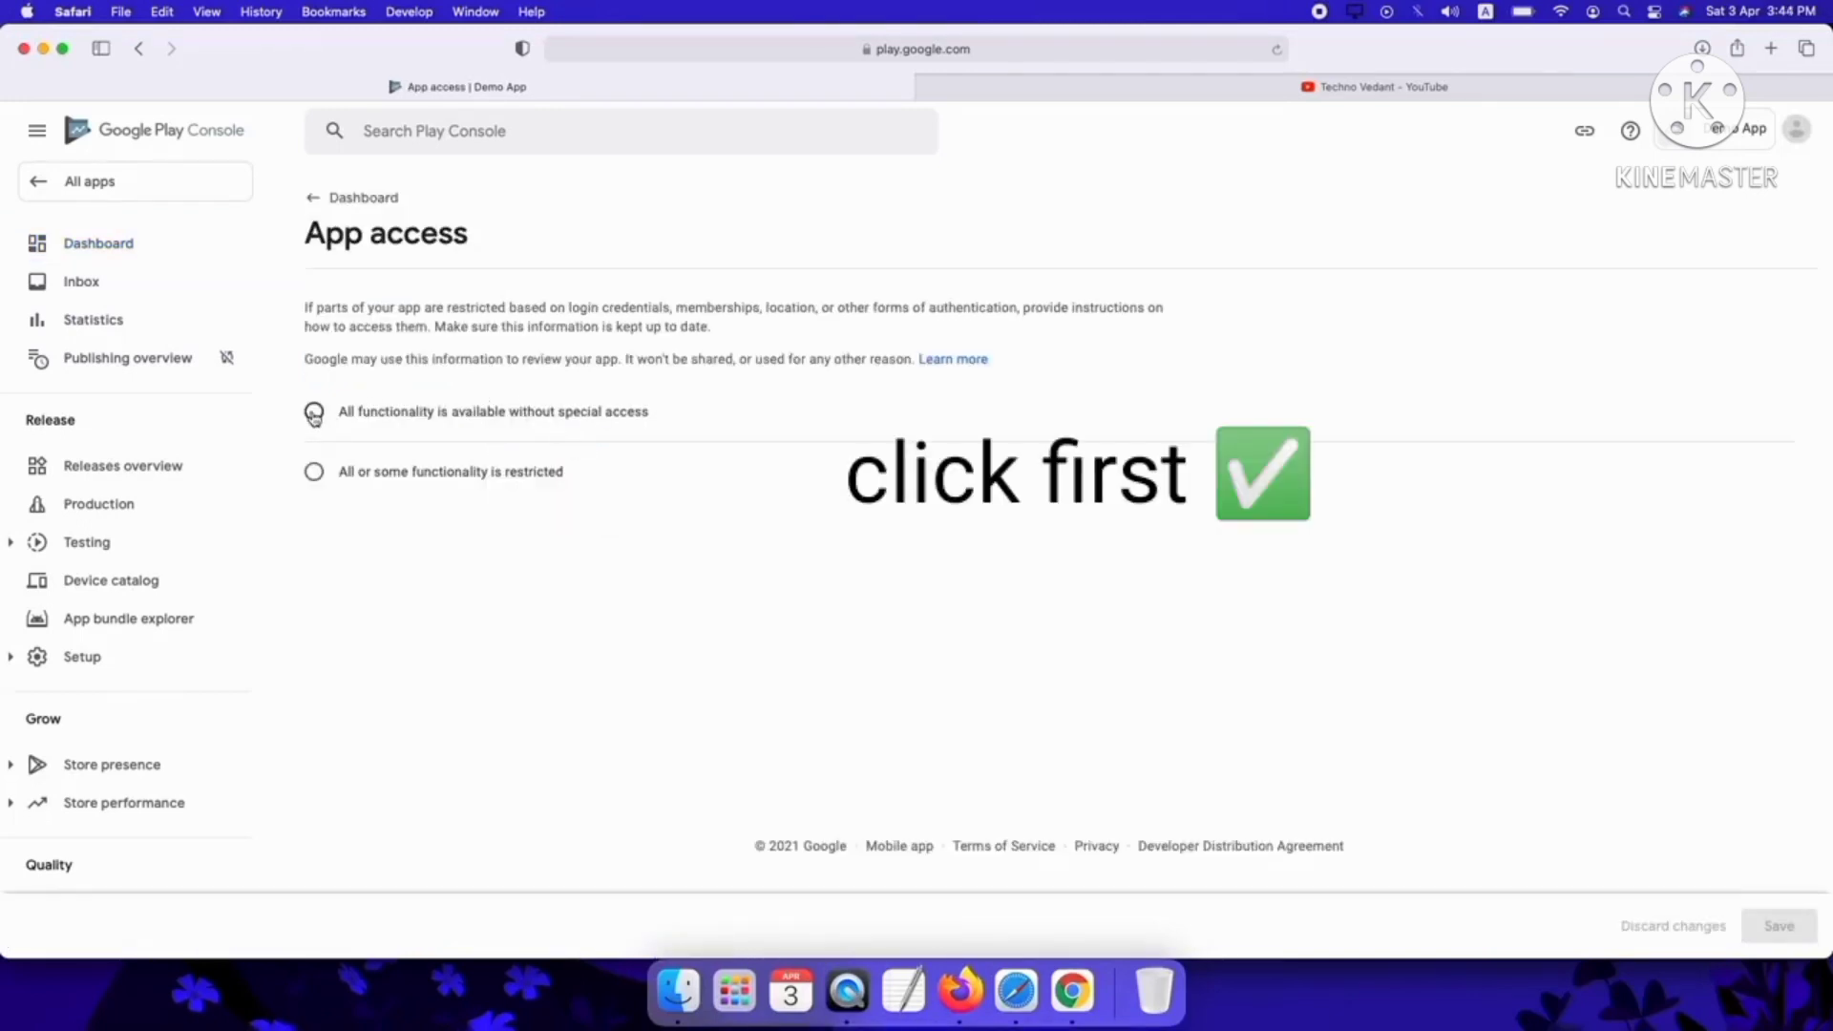
click(315, 412)
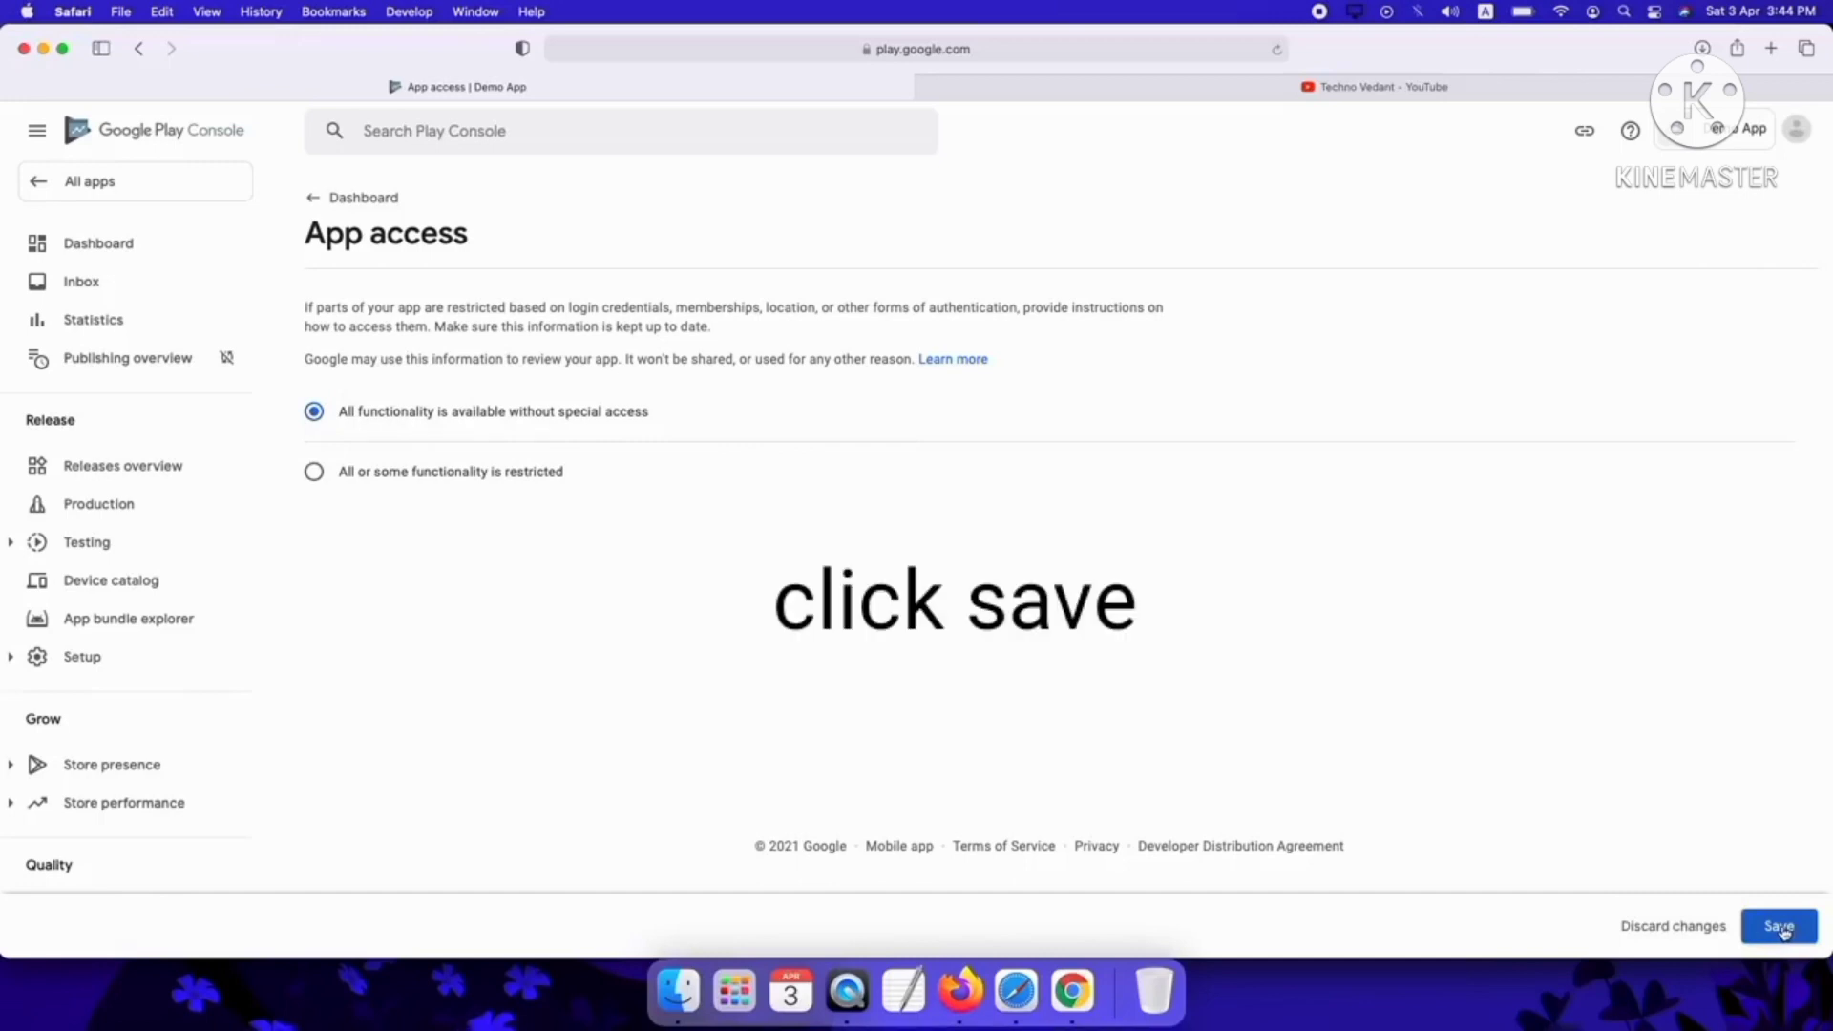
click(1783, 928)
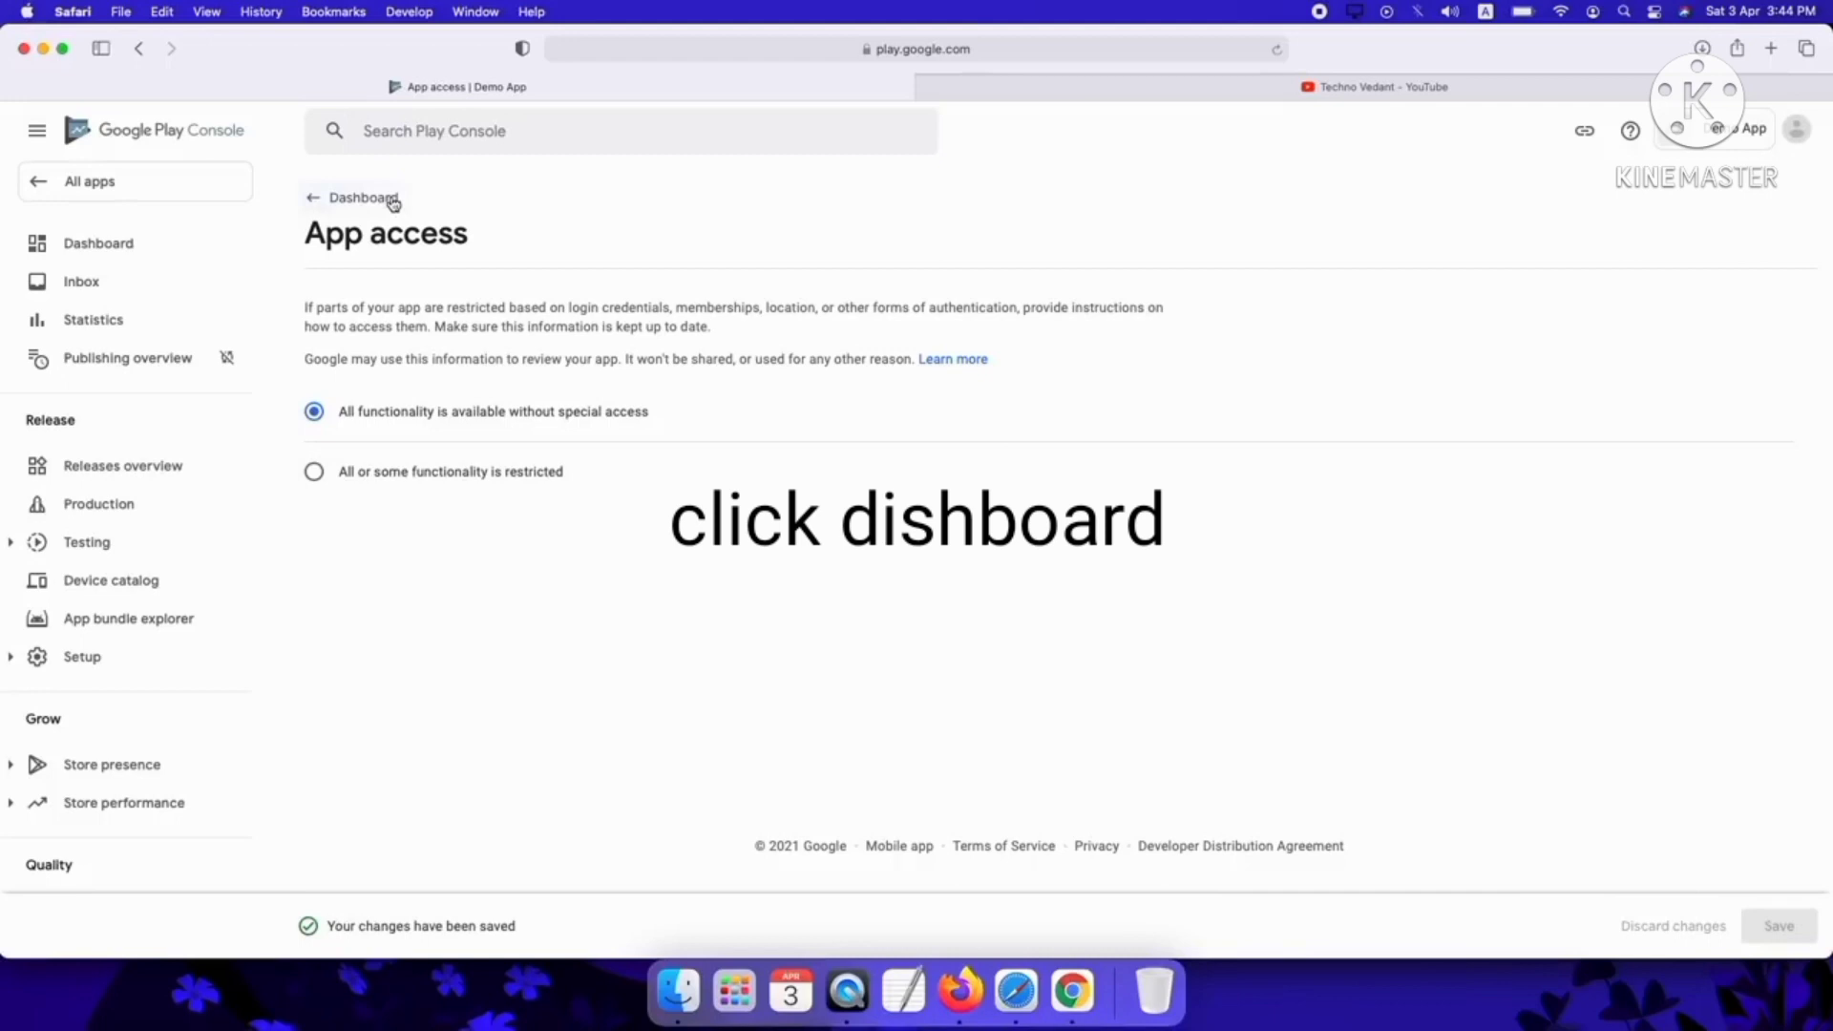
click(365, 200)
scroll(645, 536, down, 3)
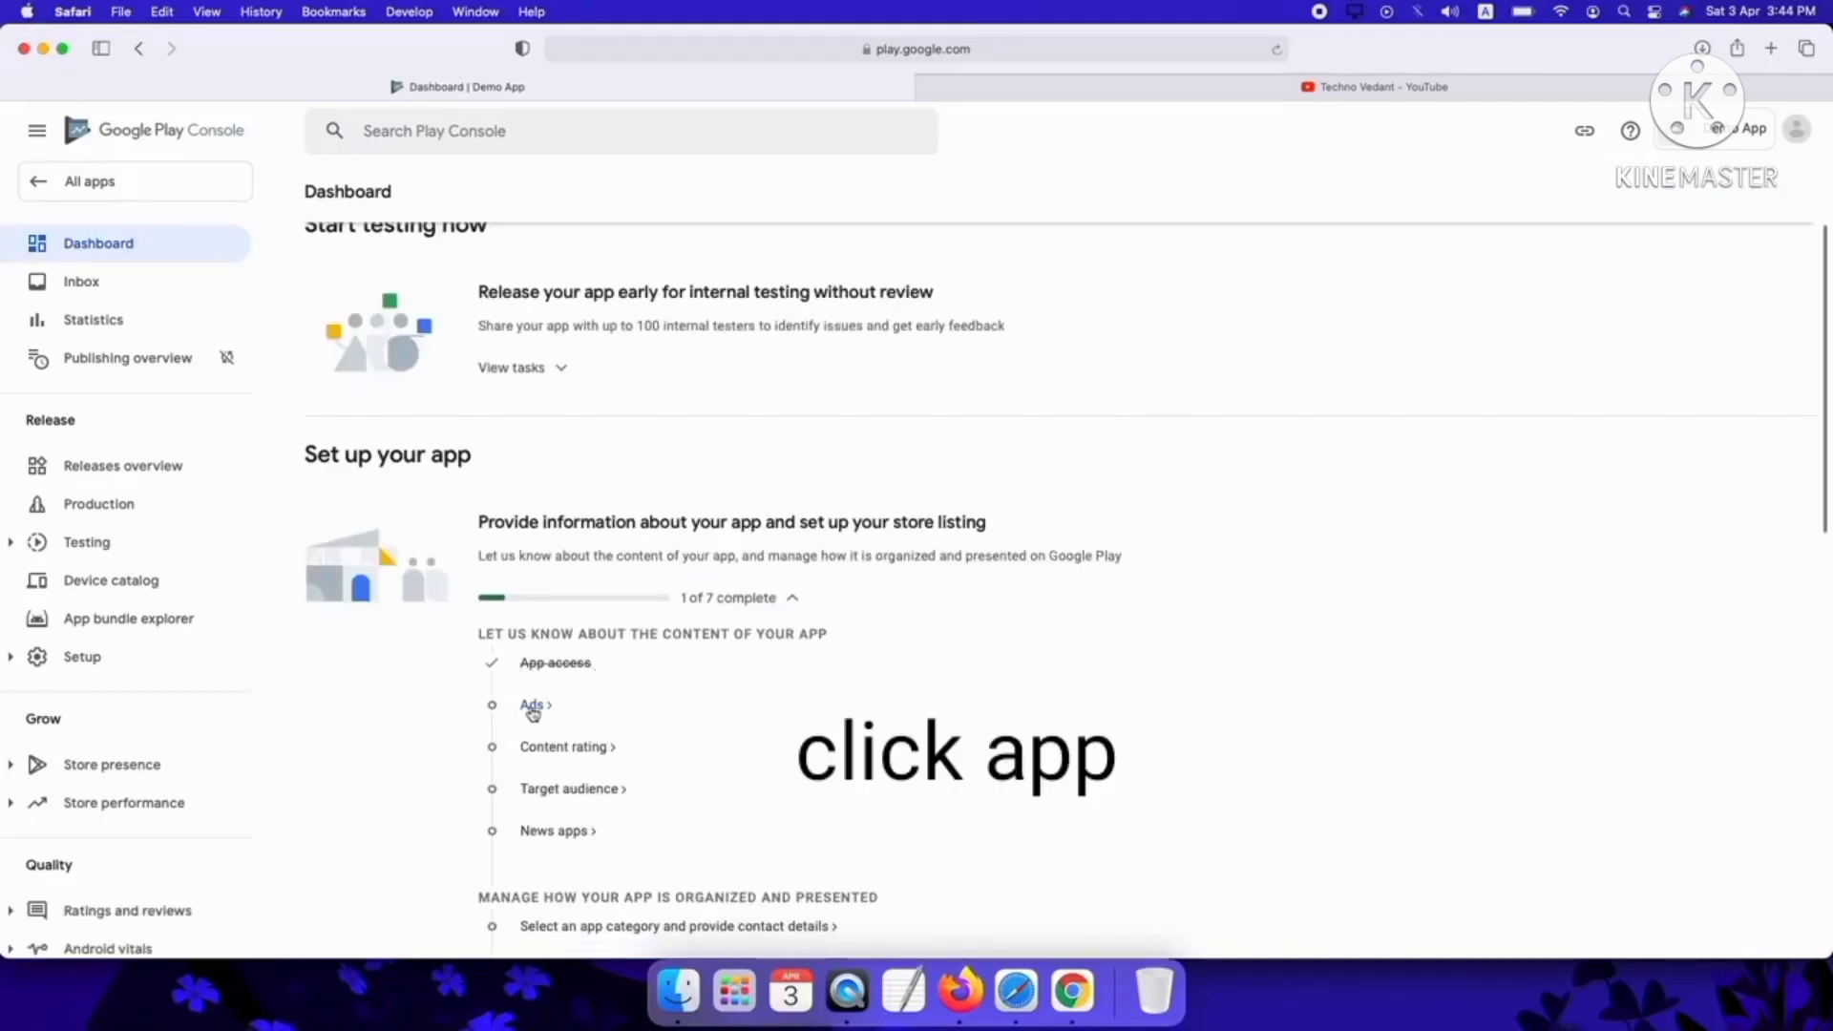
Step: Declare in the Ads task that the app contains ads and save
click(533, 705)
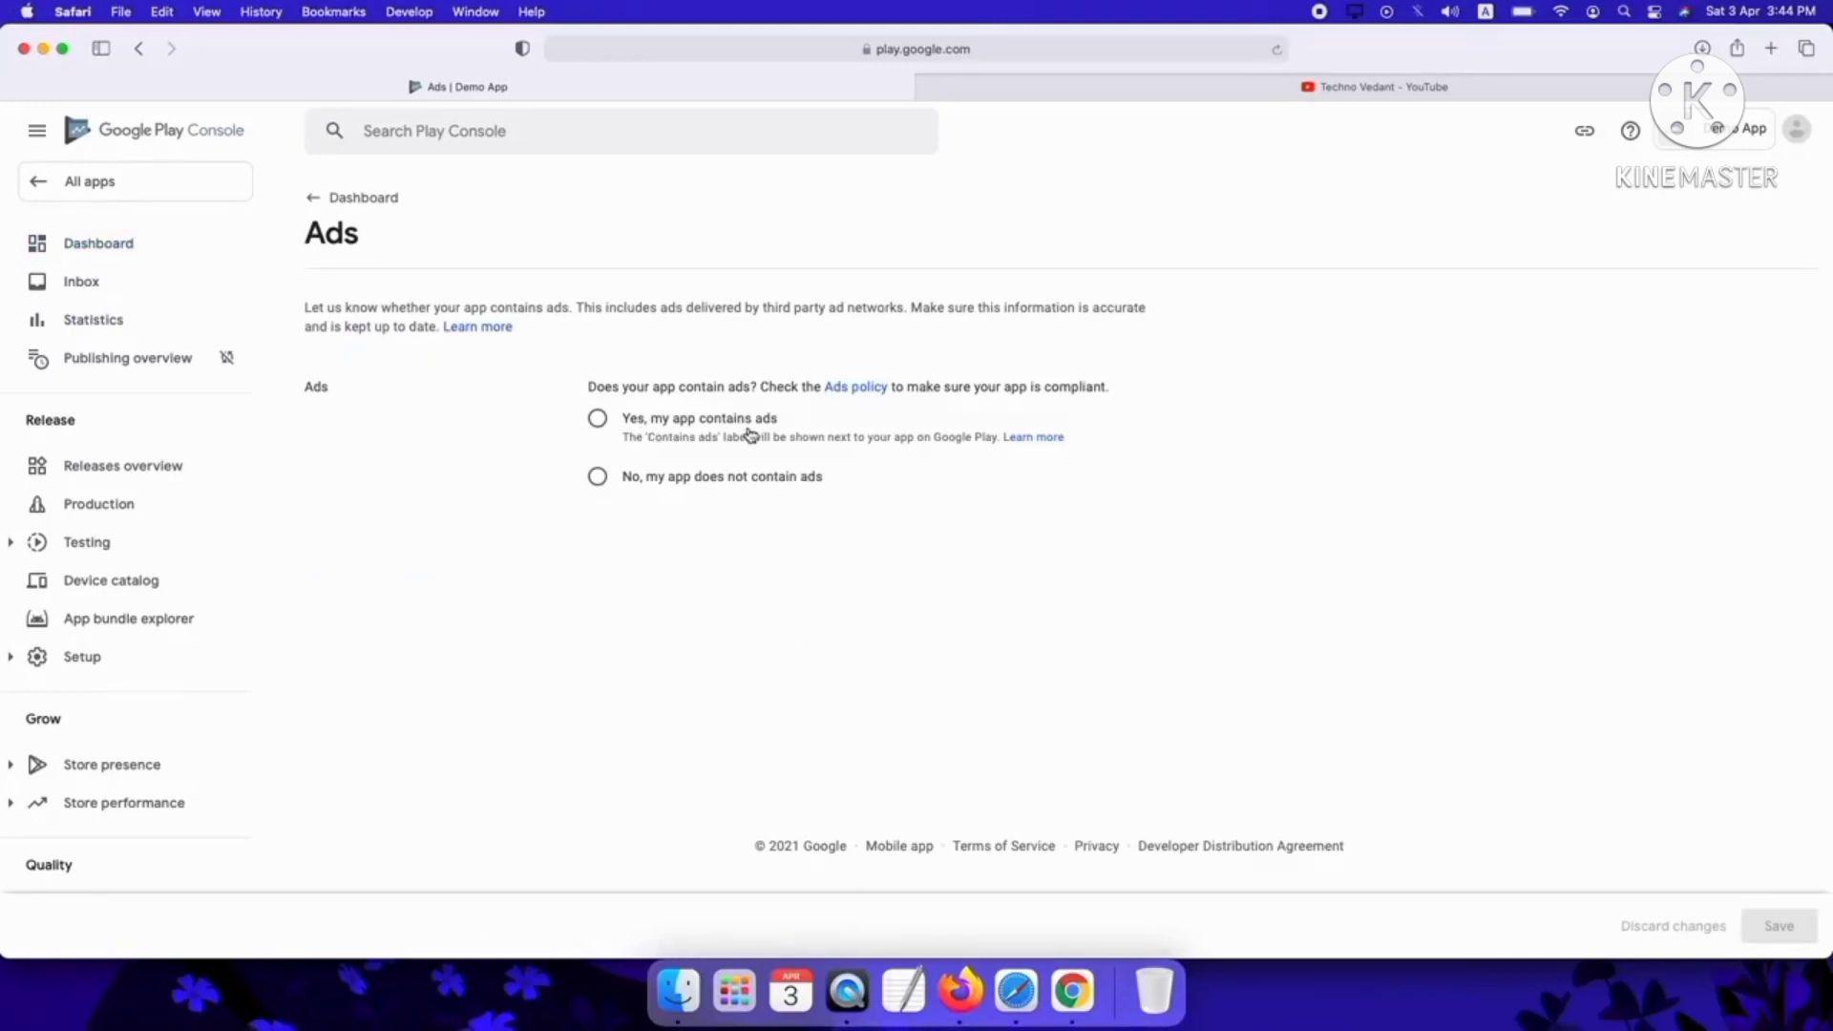
click(597, 419)
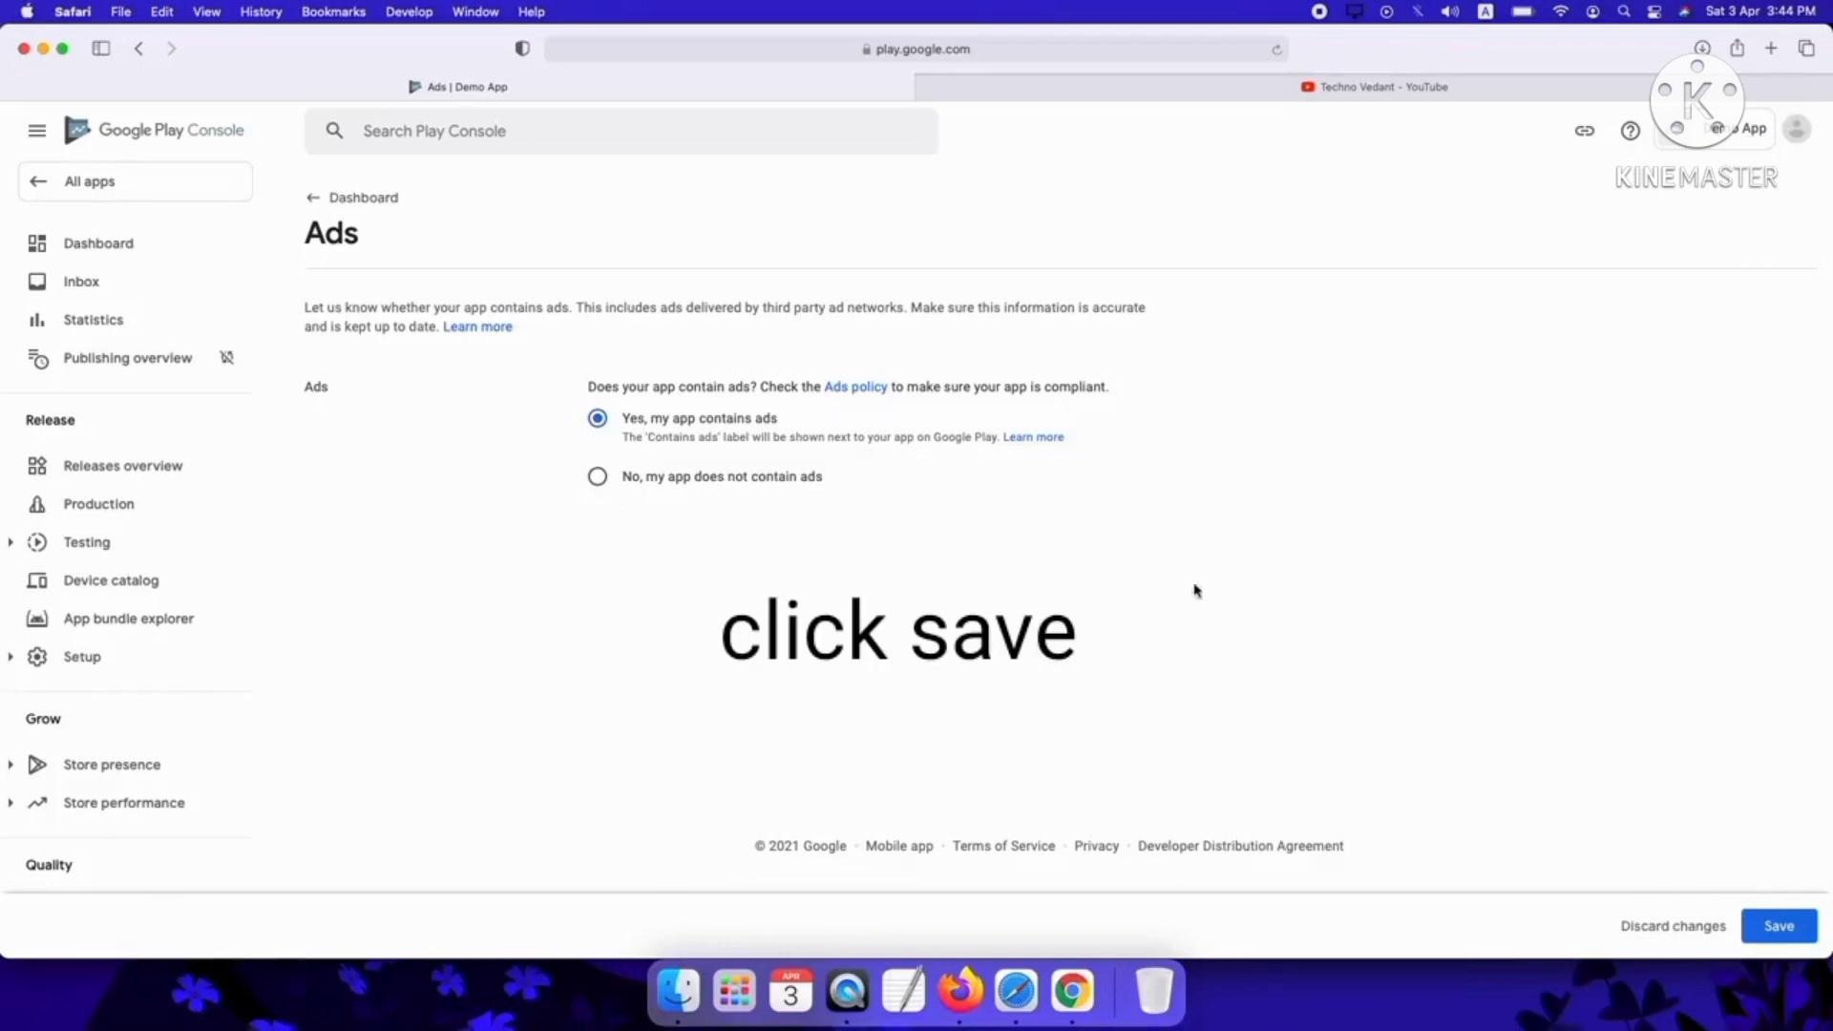
click(1781, 929)
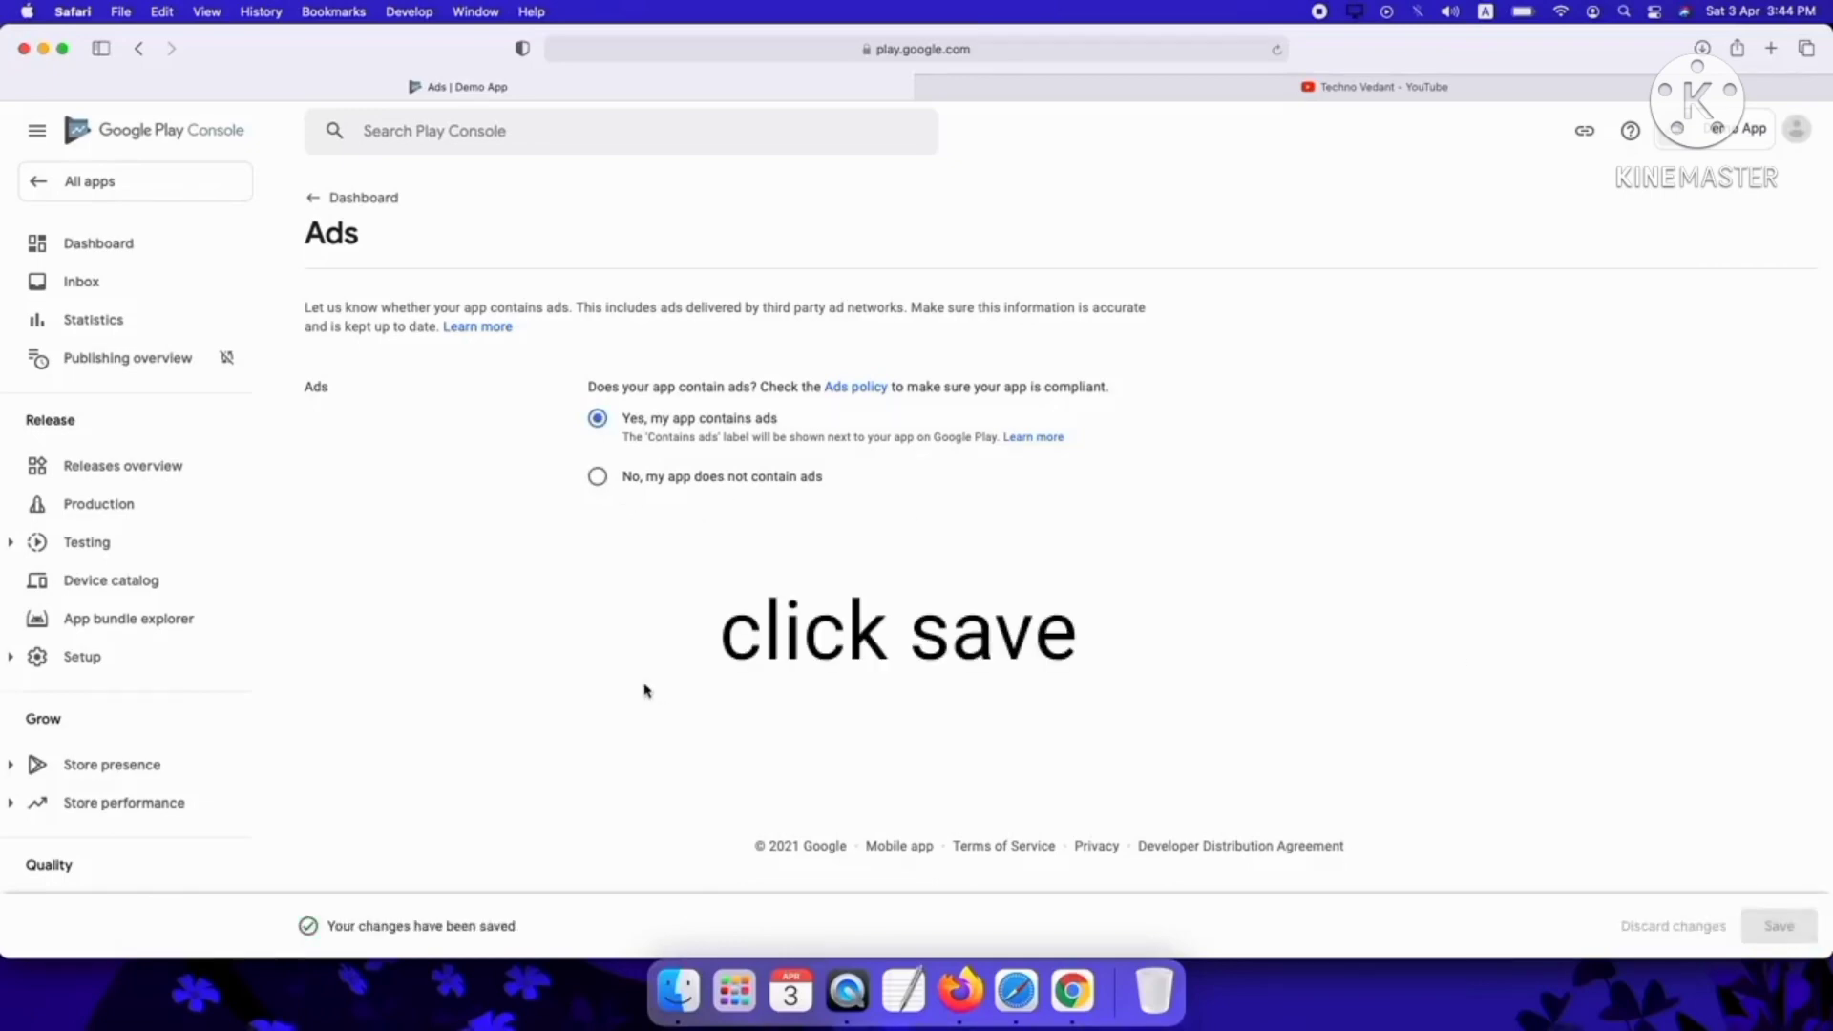
click(361, 198)
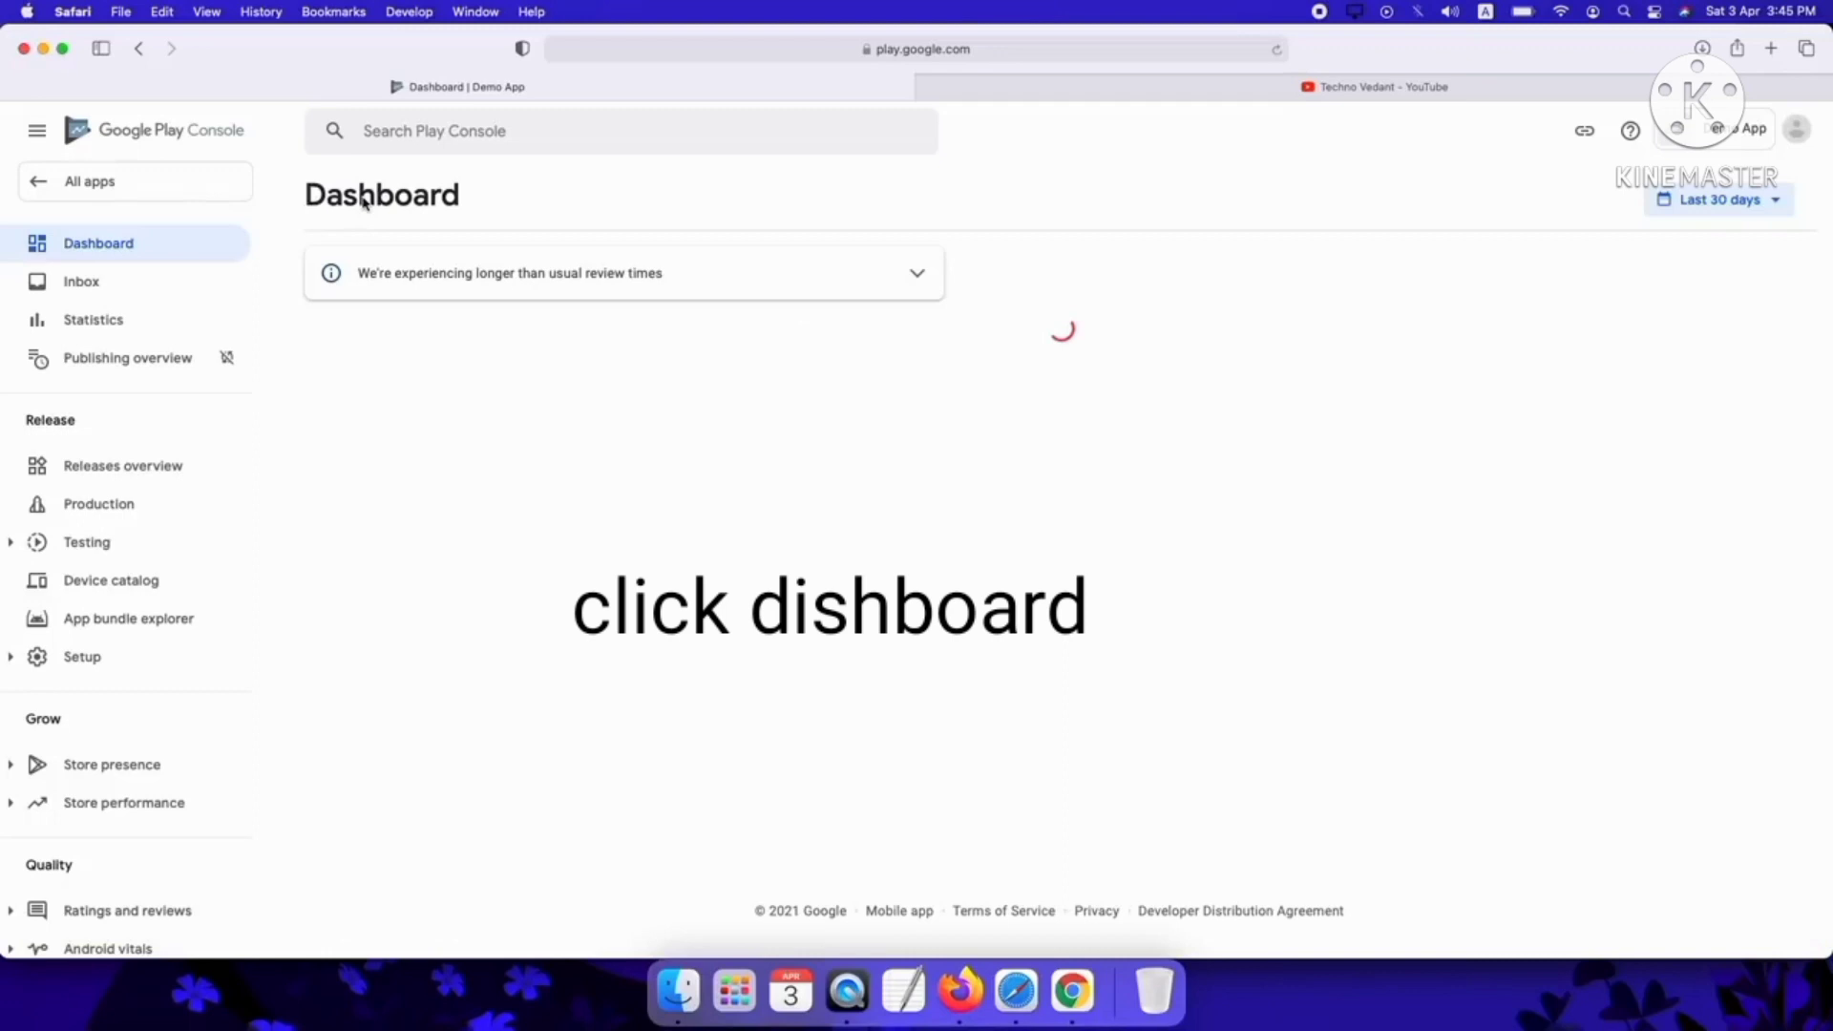
scroll(710, 601, down, 2)
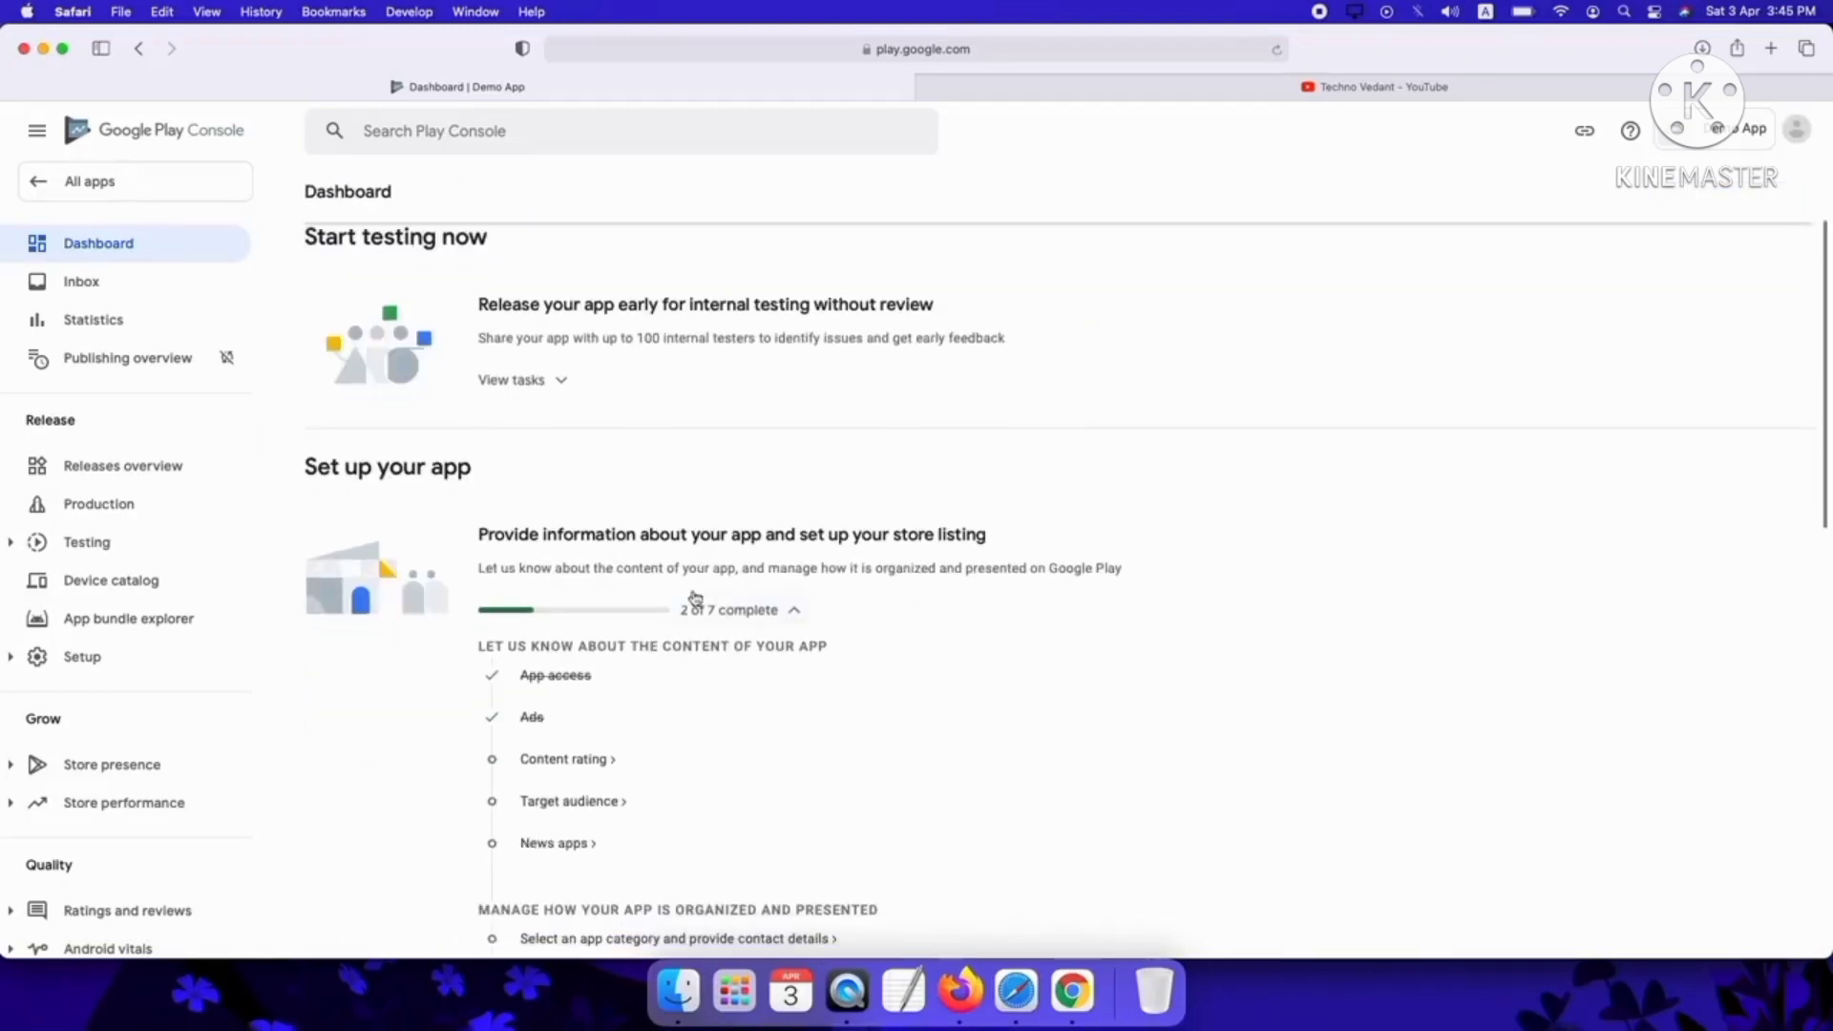
Step: Begin the content rating questionnaire with the Reference, News, or Educational category
click(557, 764)
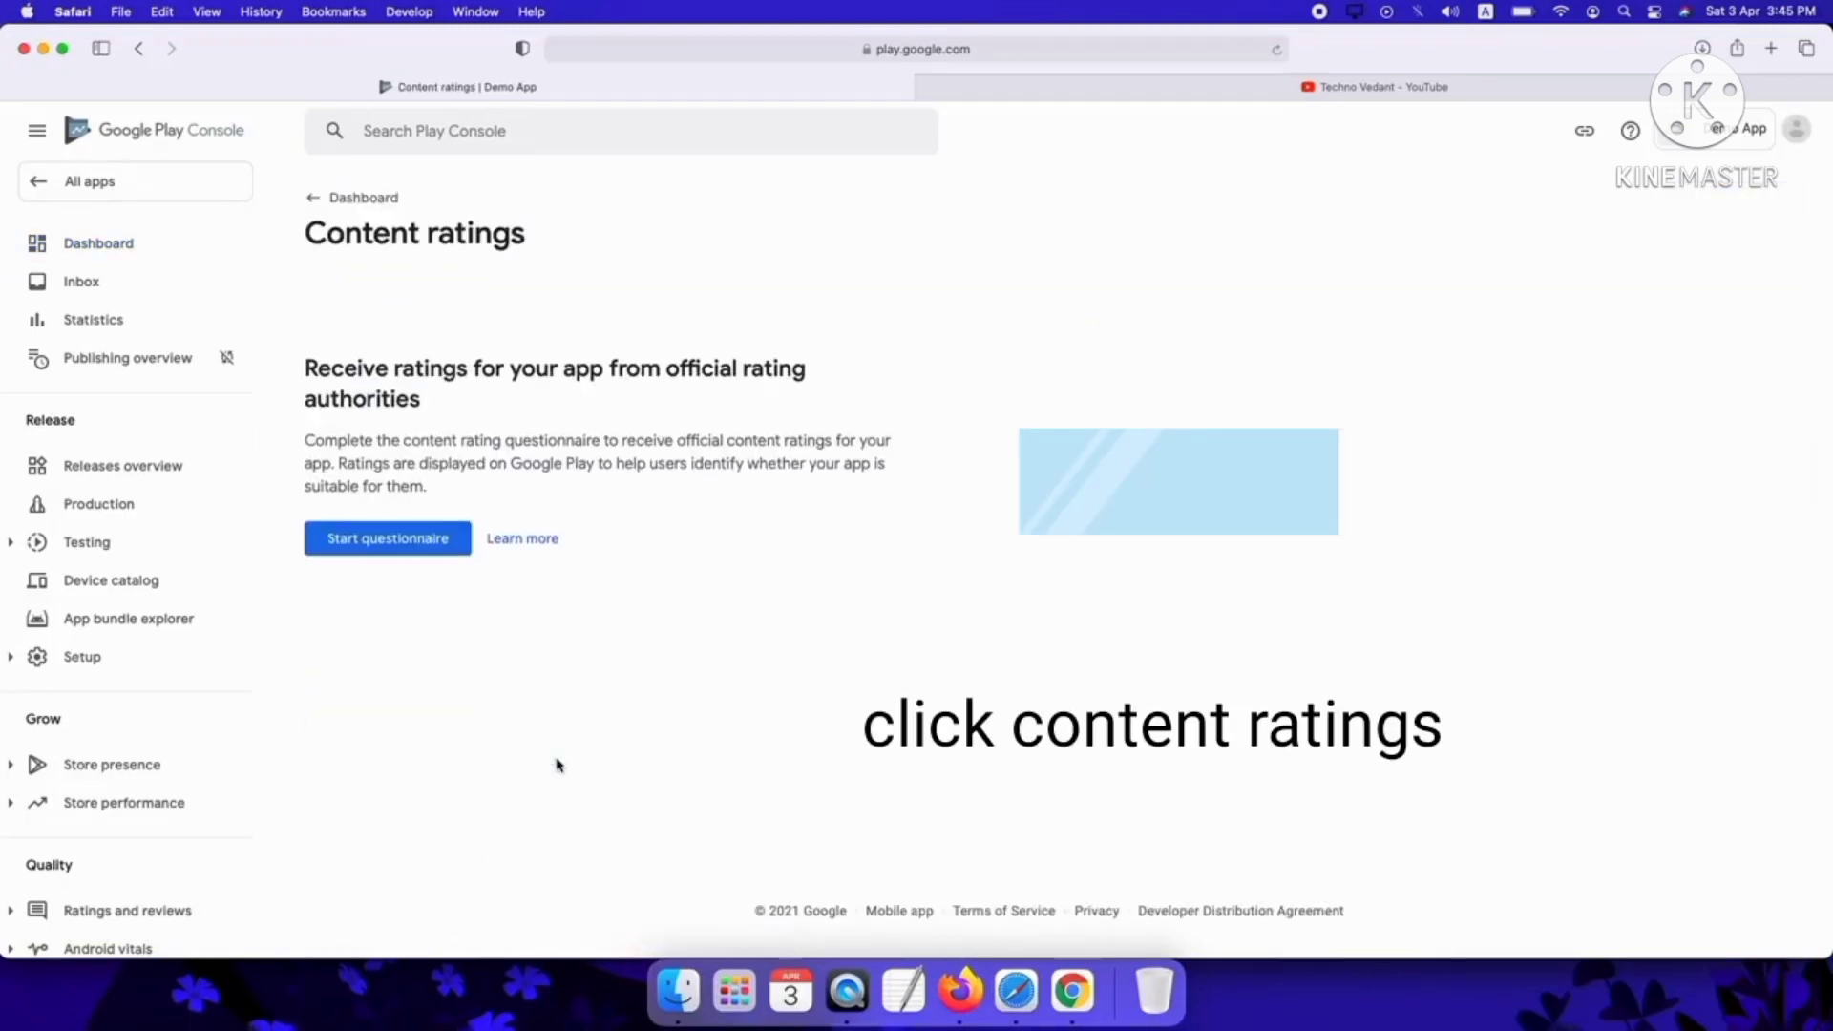
click(402, 554)
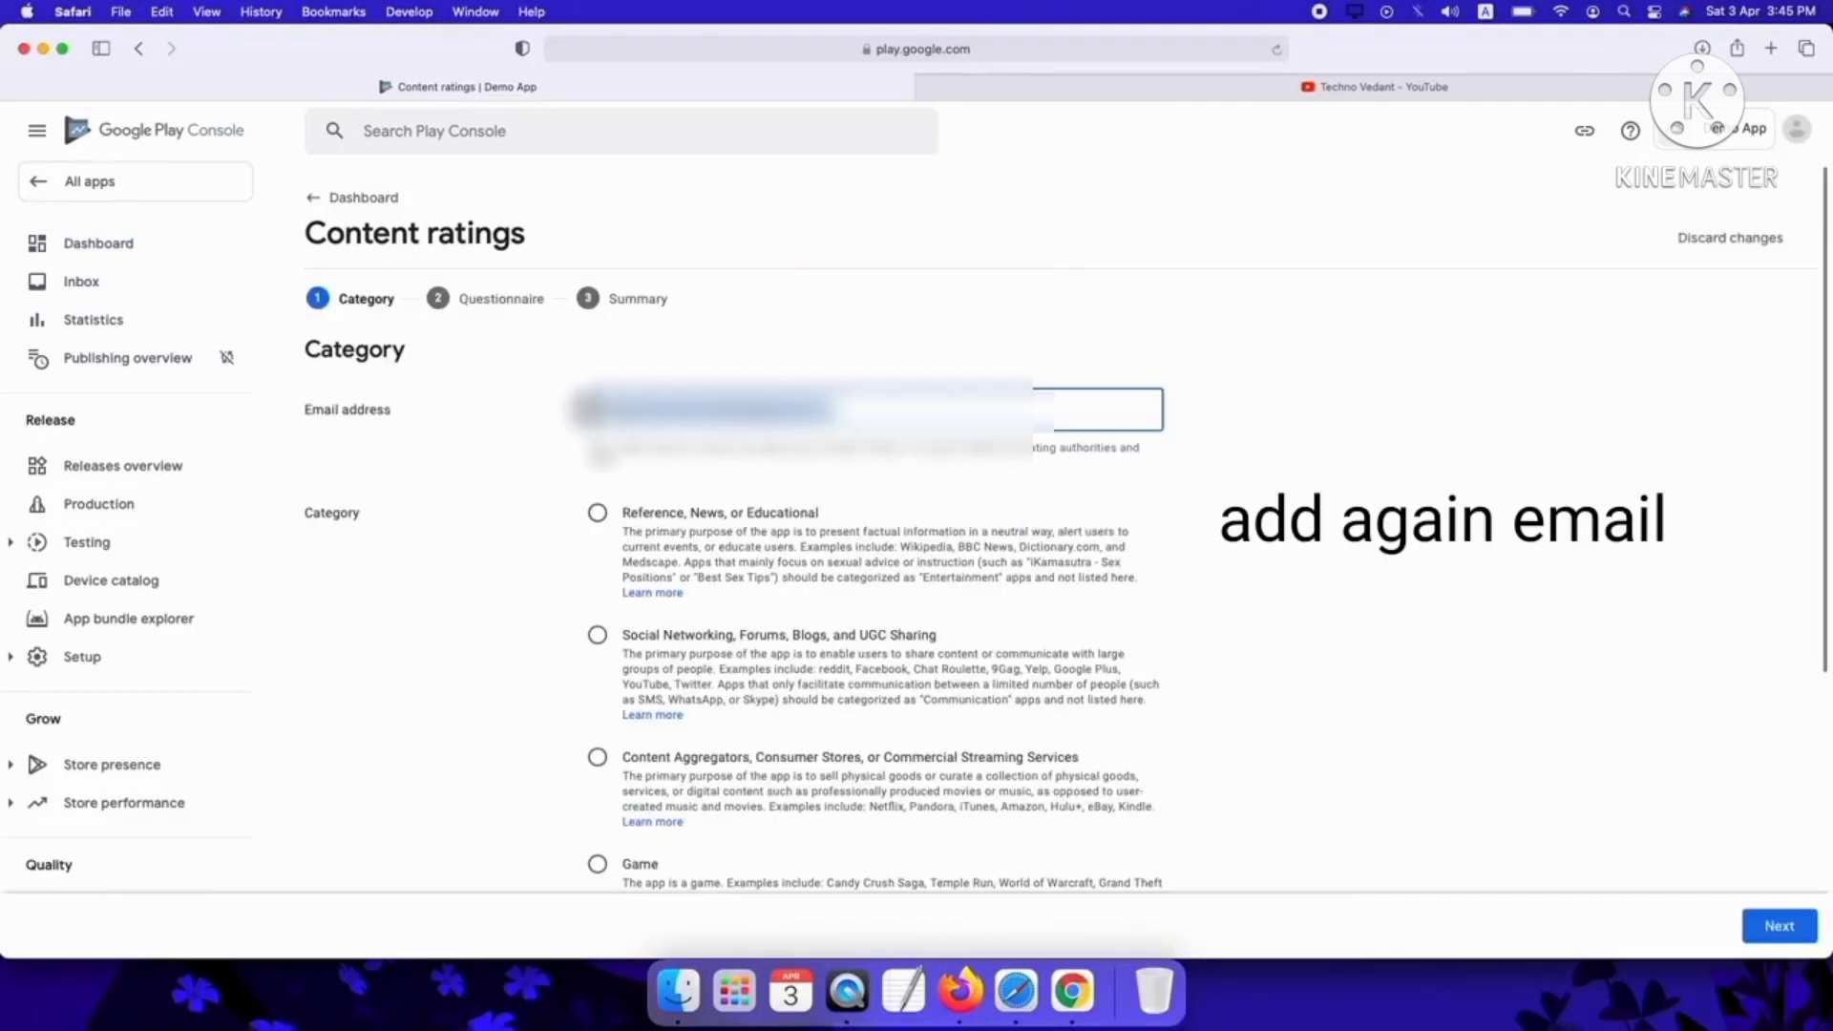
click(1303, 452)
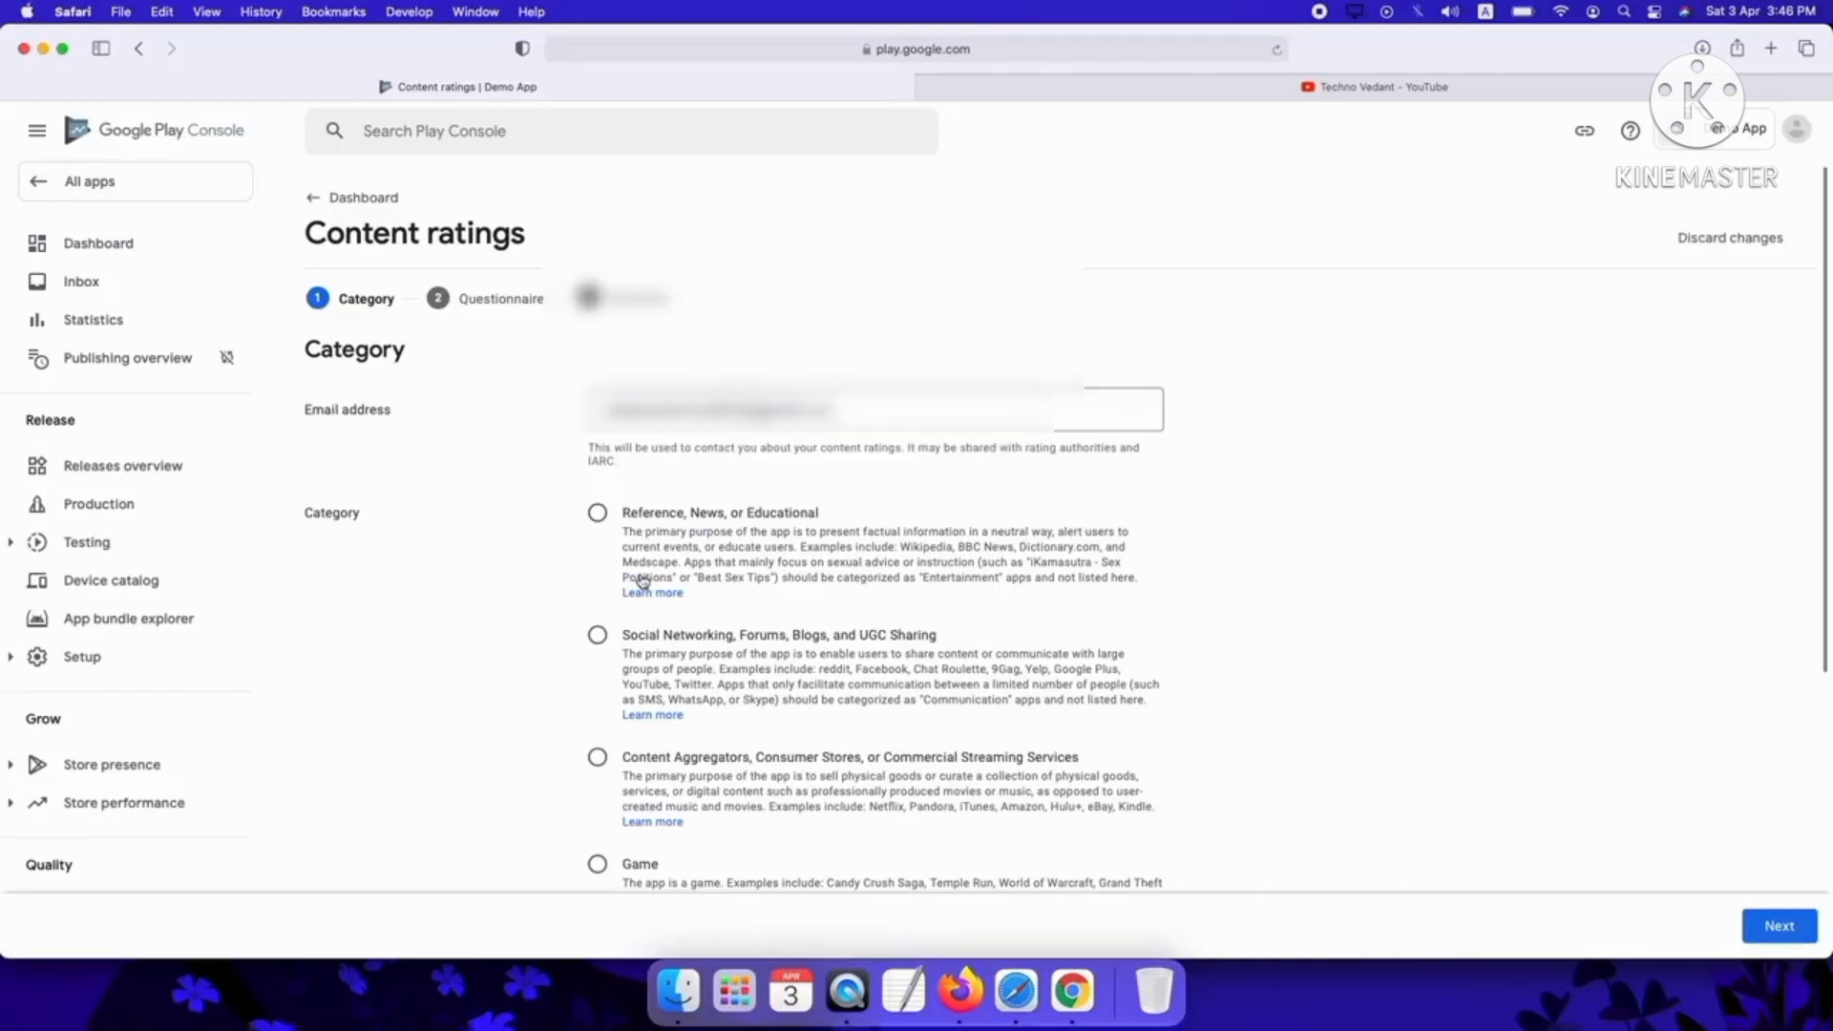
scroll(847, 575, down, 3)
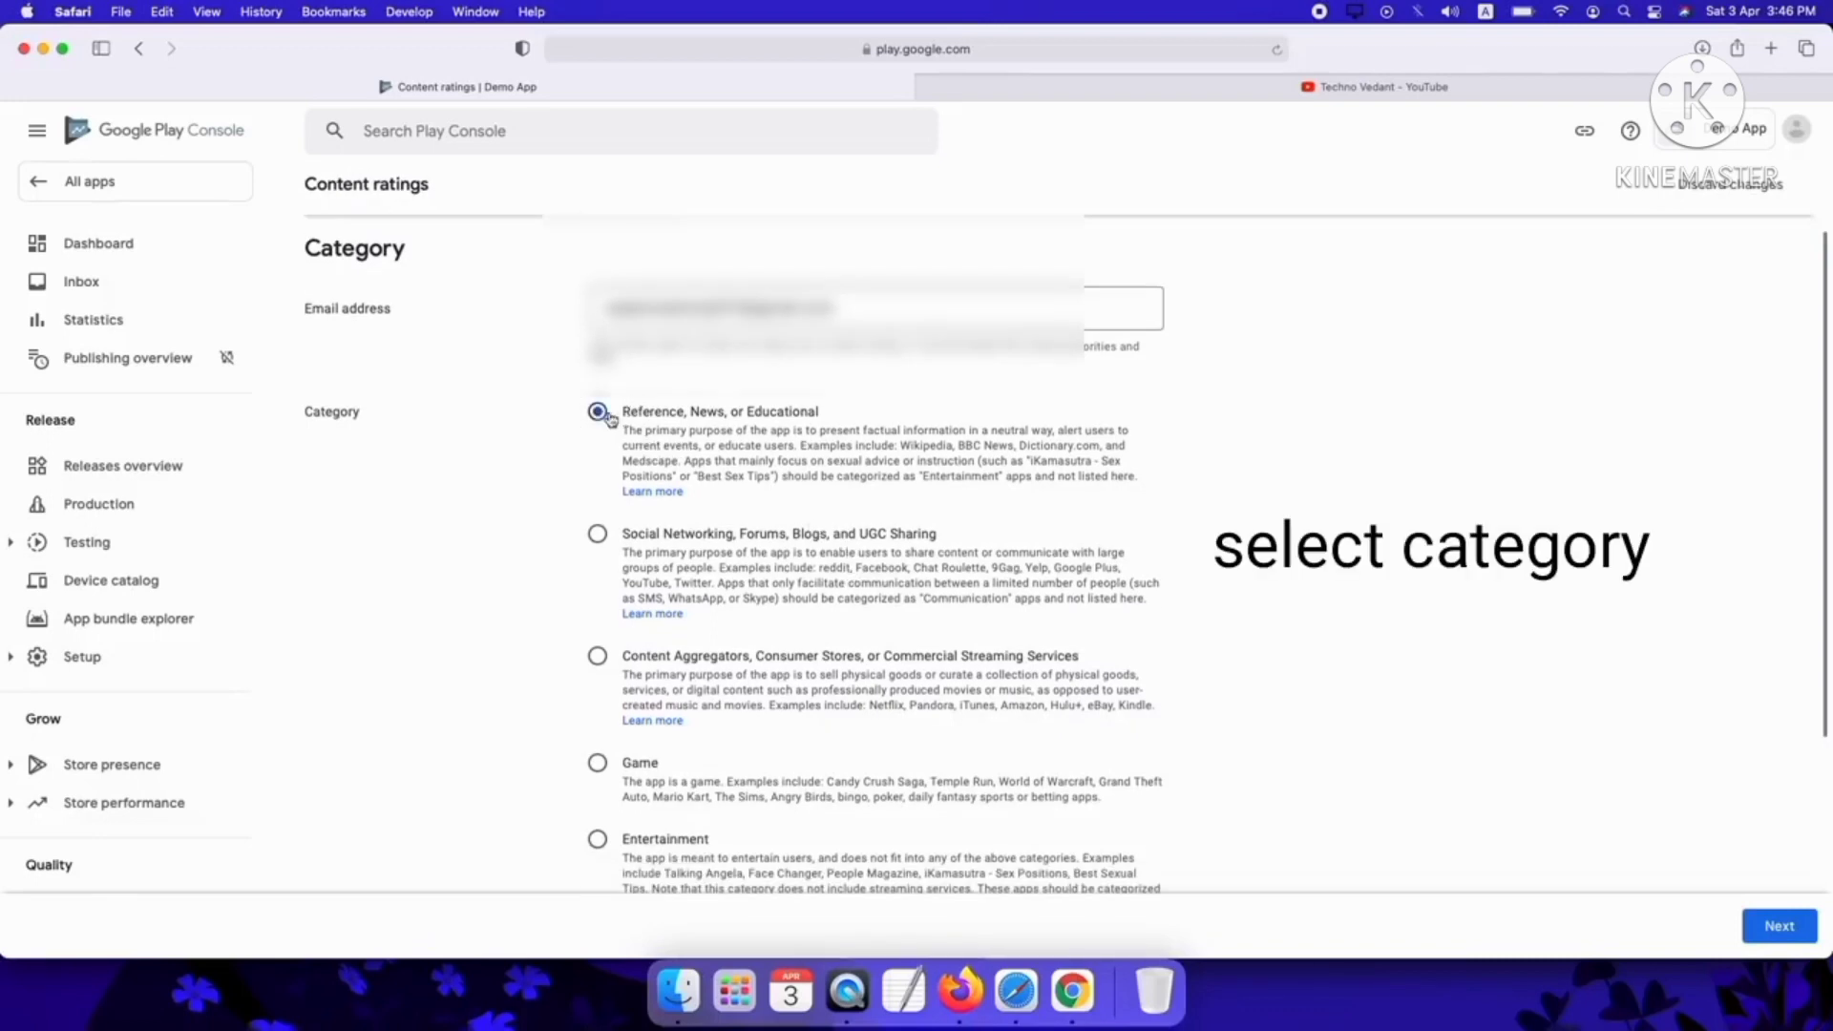
click(597, 412)
scroll(688, 673, down, 2)
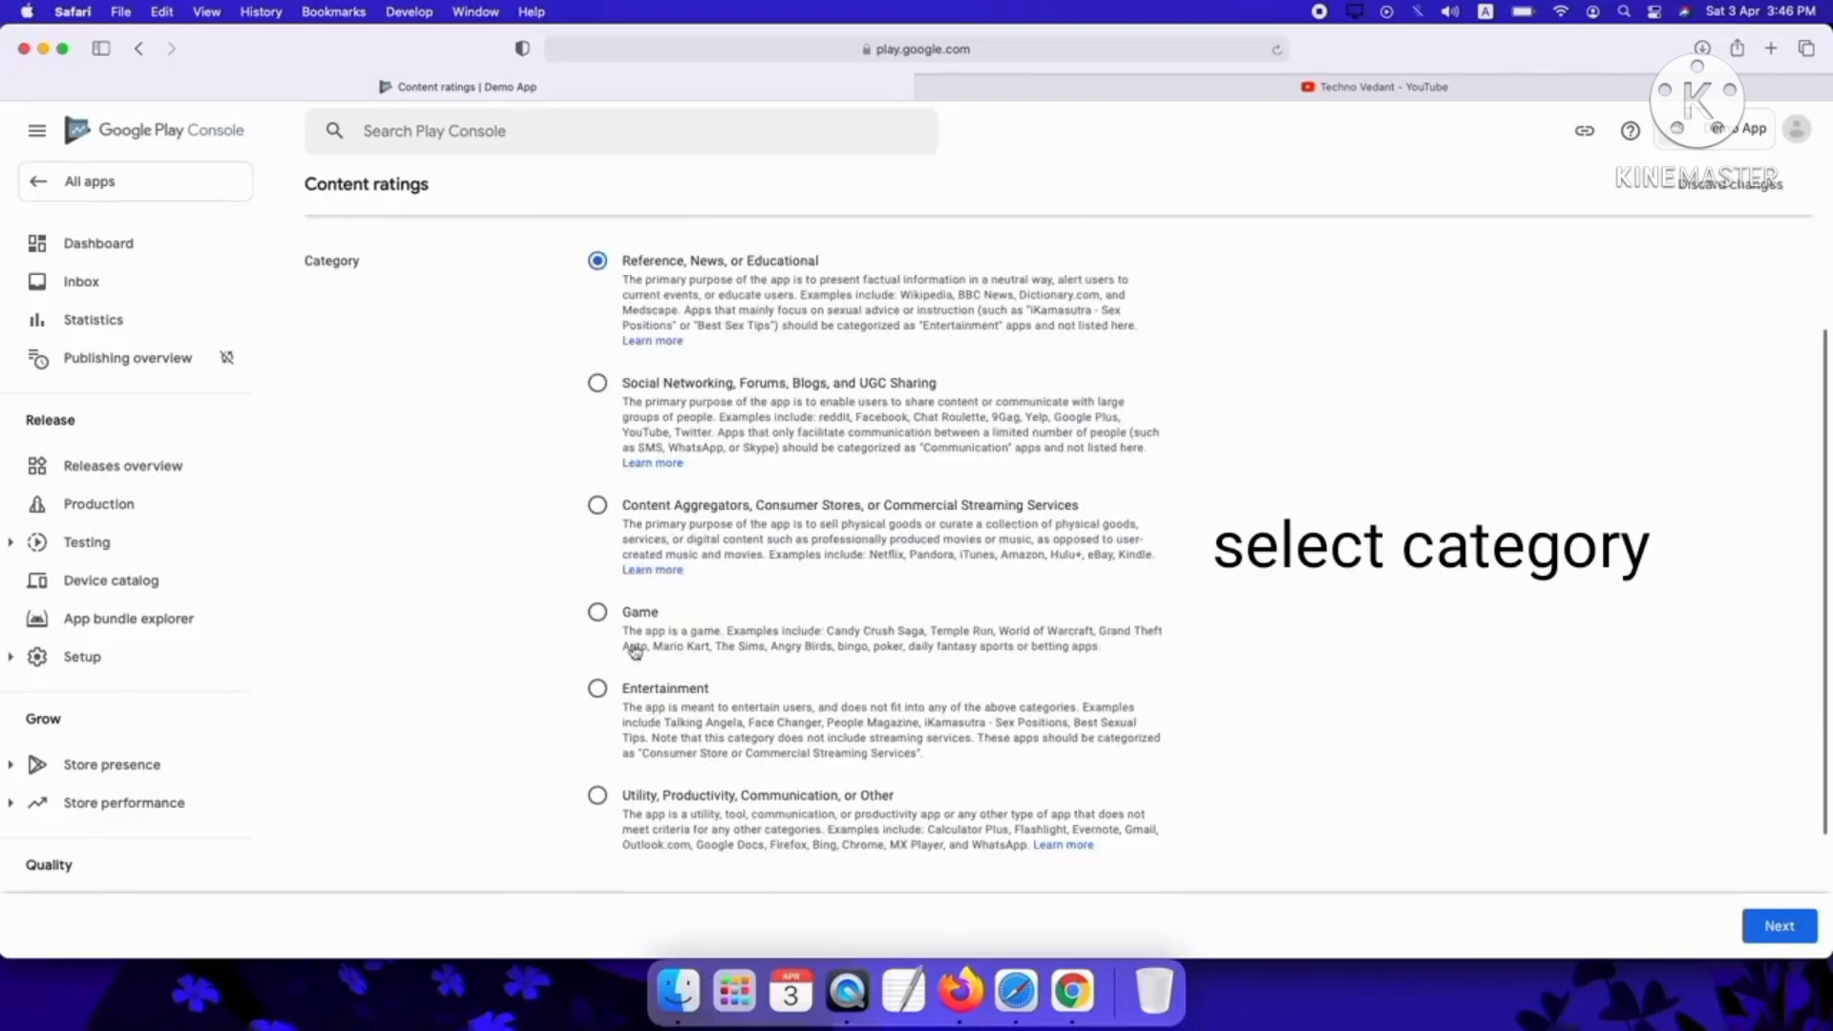
scroll(611, 749, down, 1)
scroll(610, 750, down, 2)
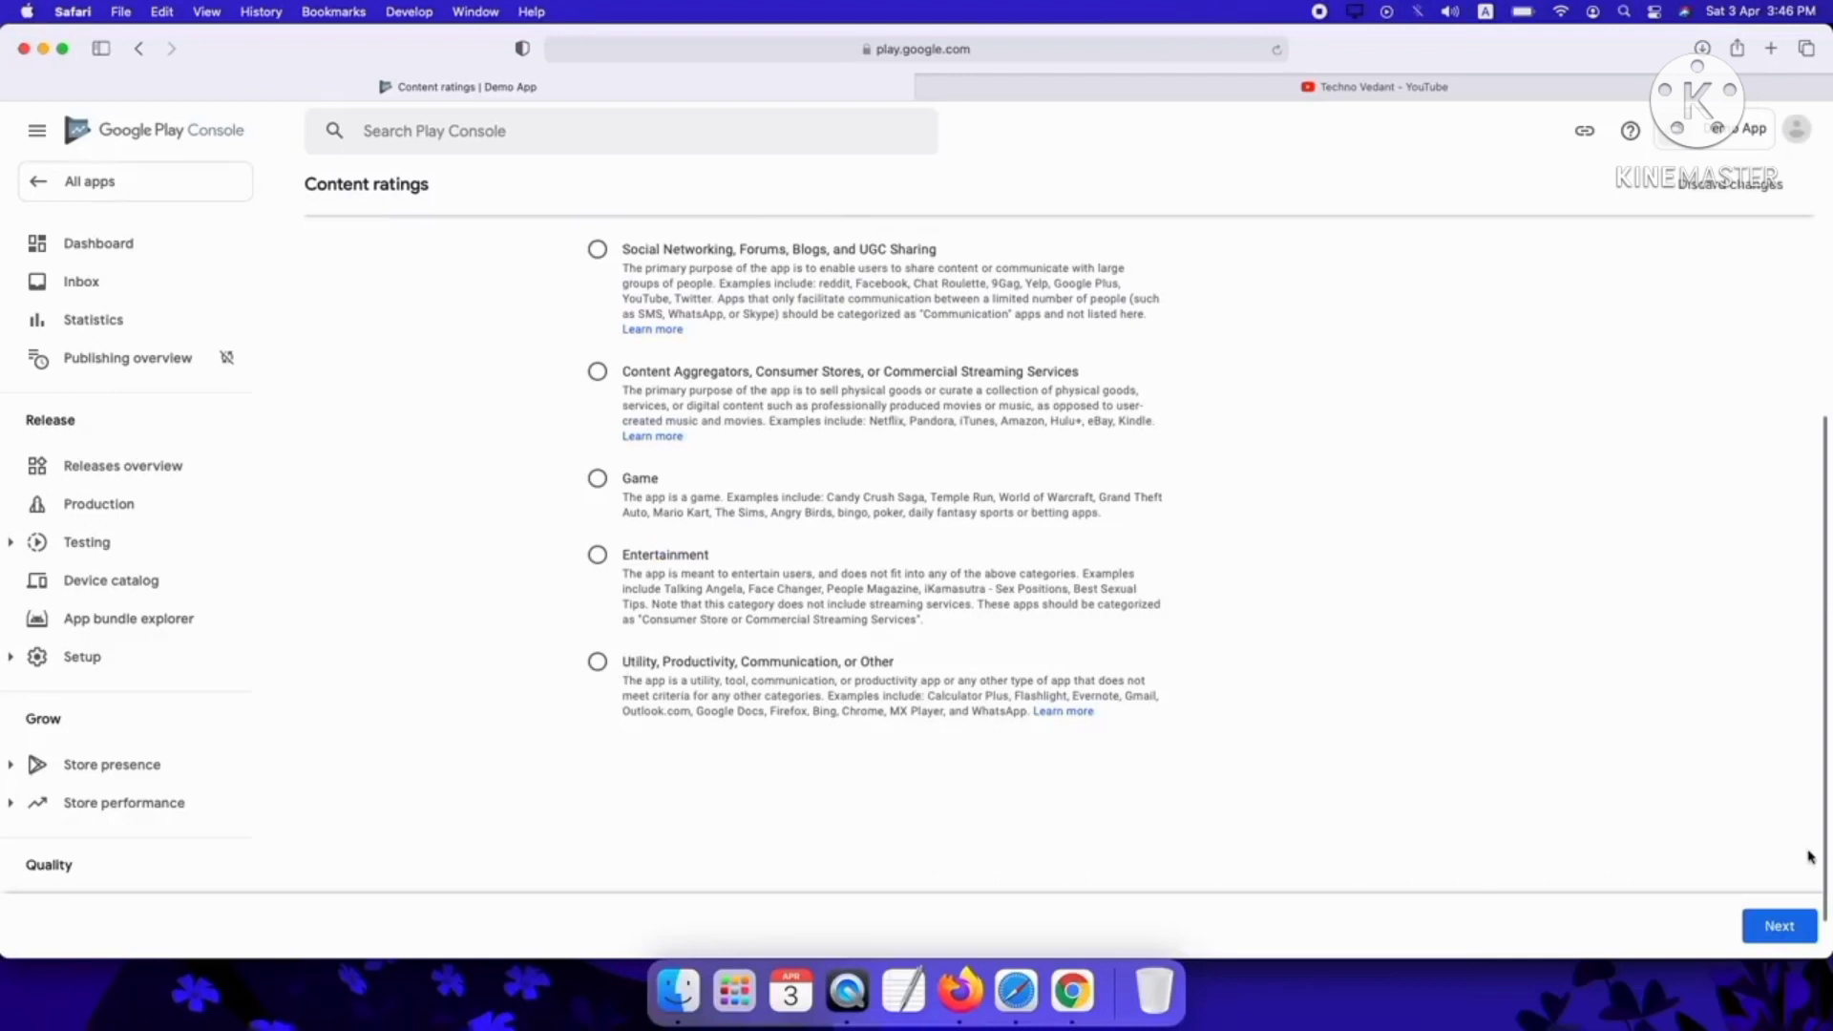
click(1780, 927)
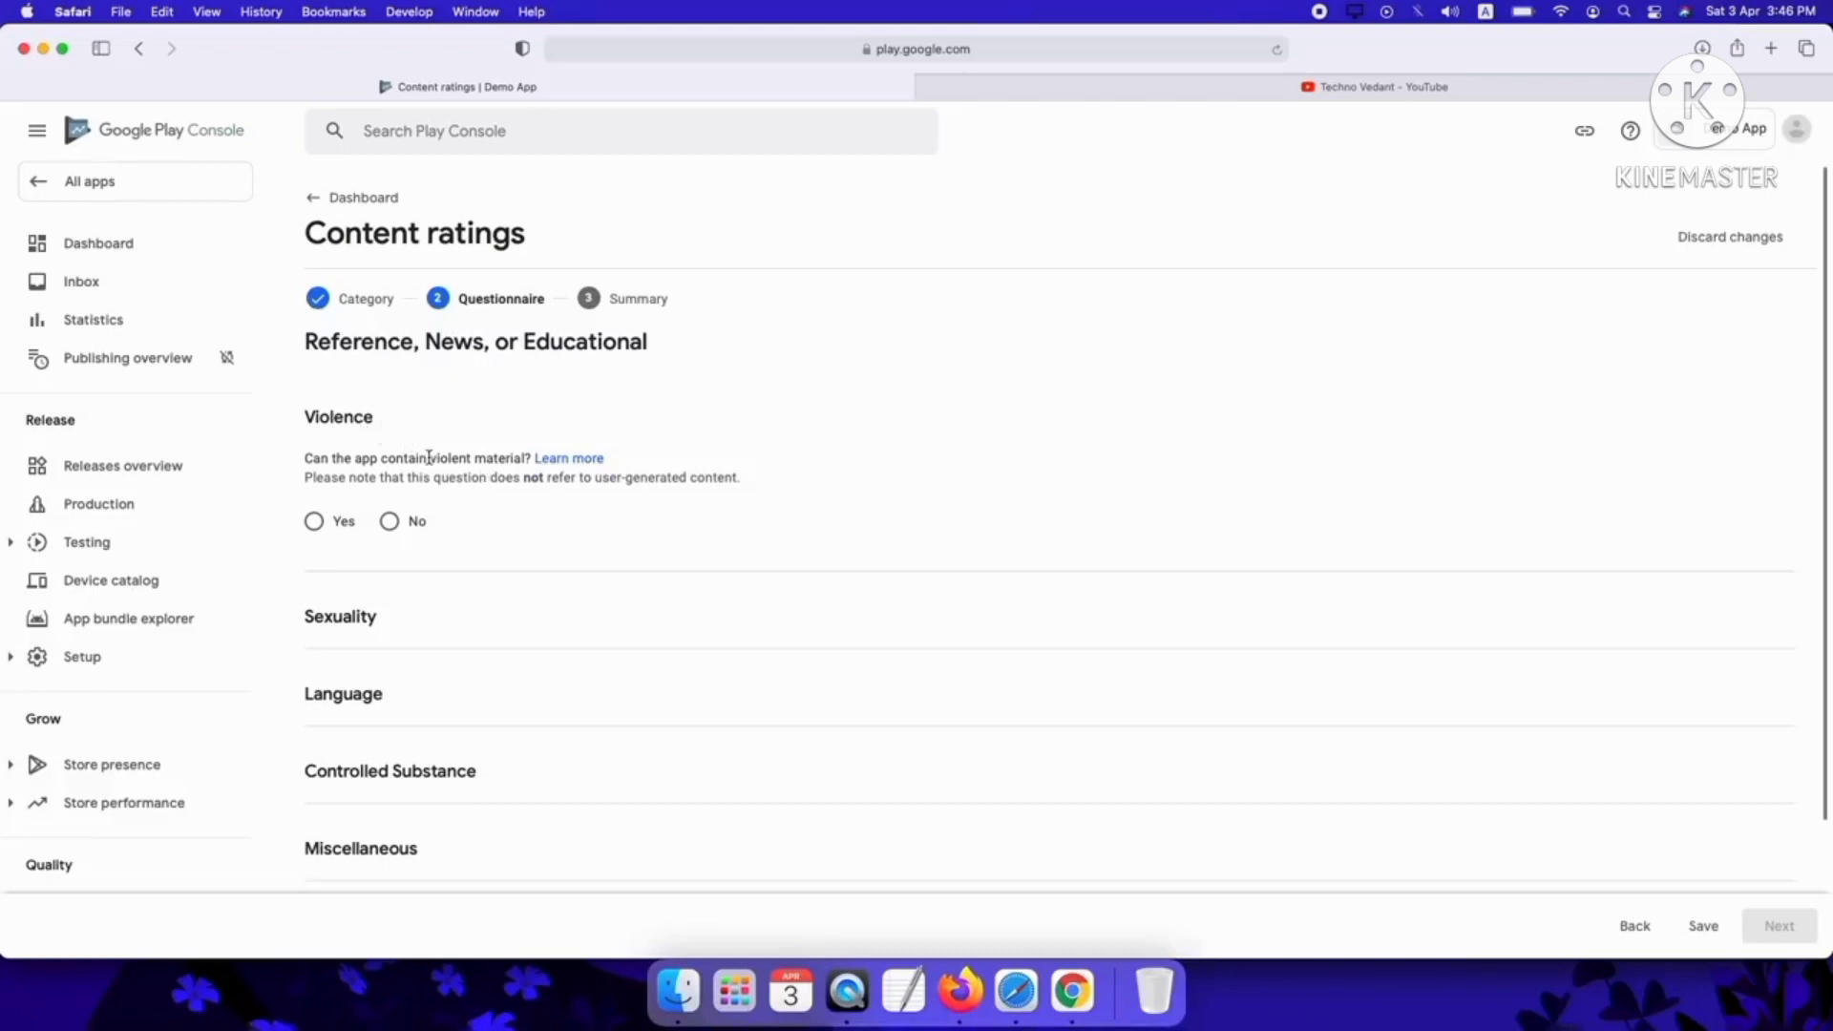
Step: Answer No to the violence, sexuality, language and controlled substance questions
click(390, 521)
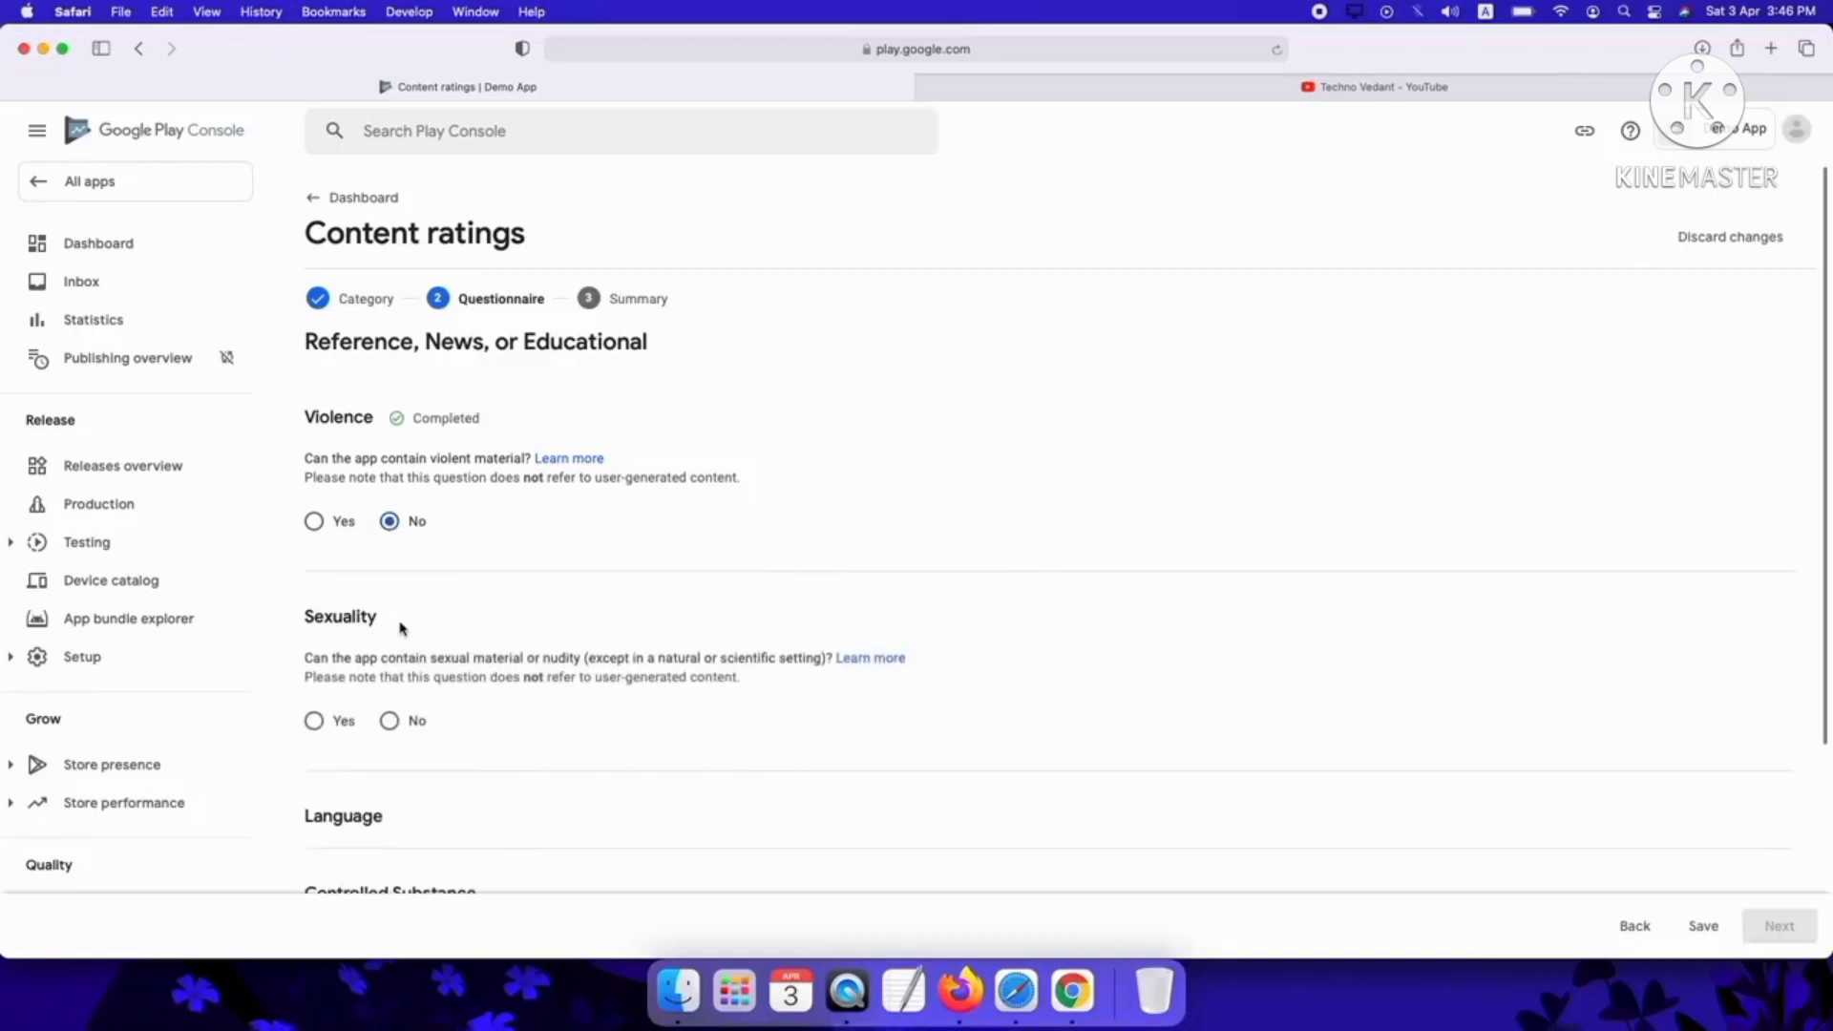
click(390, 721)
scroll(490, 613, down, 2)
scroll(420, 556, down, 3)
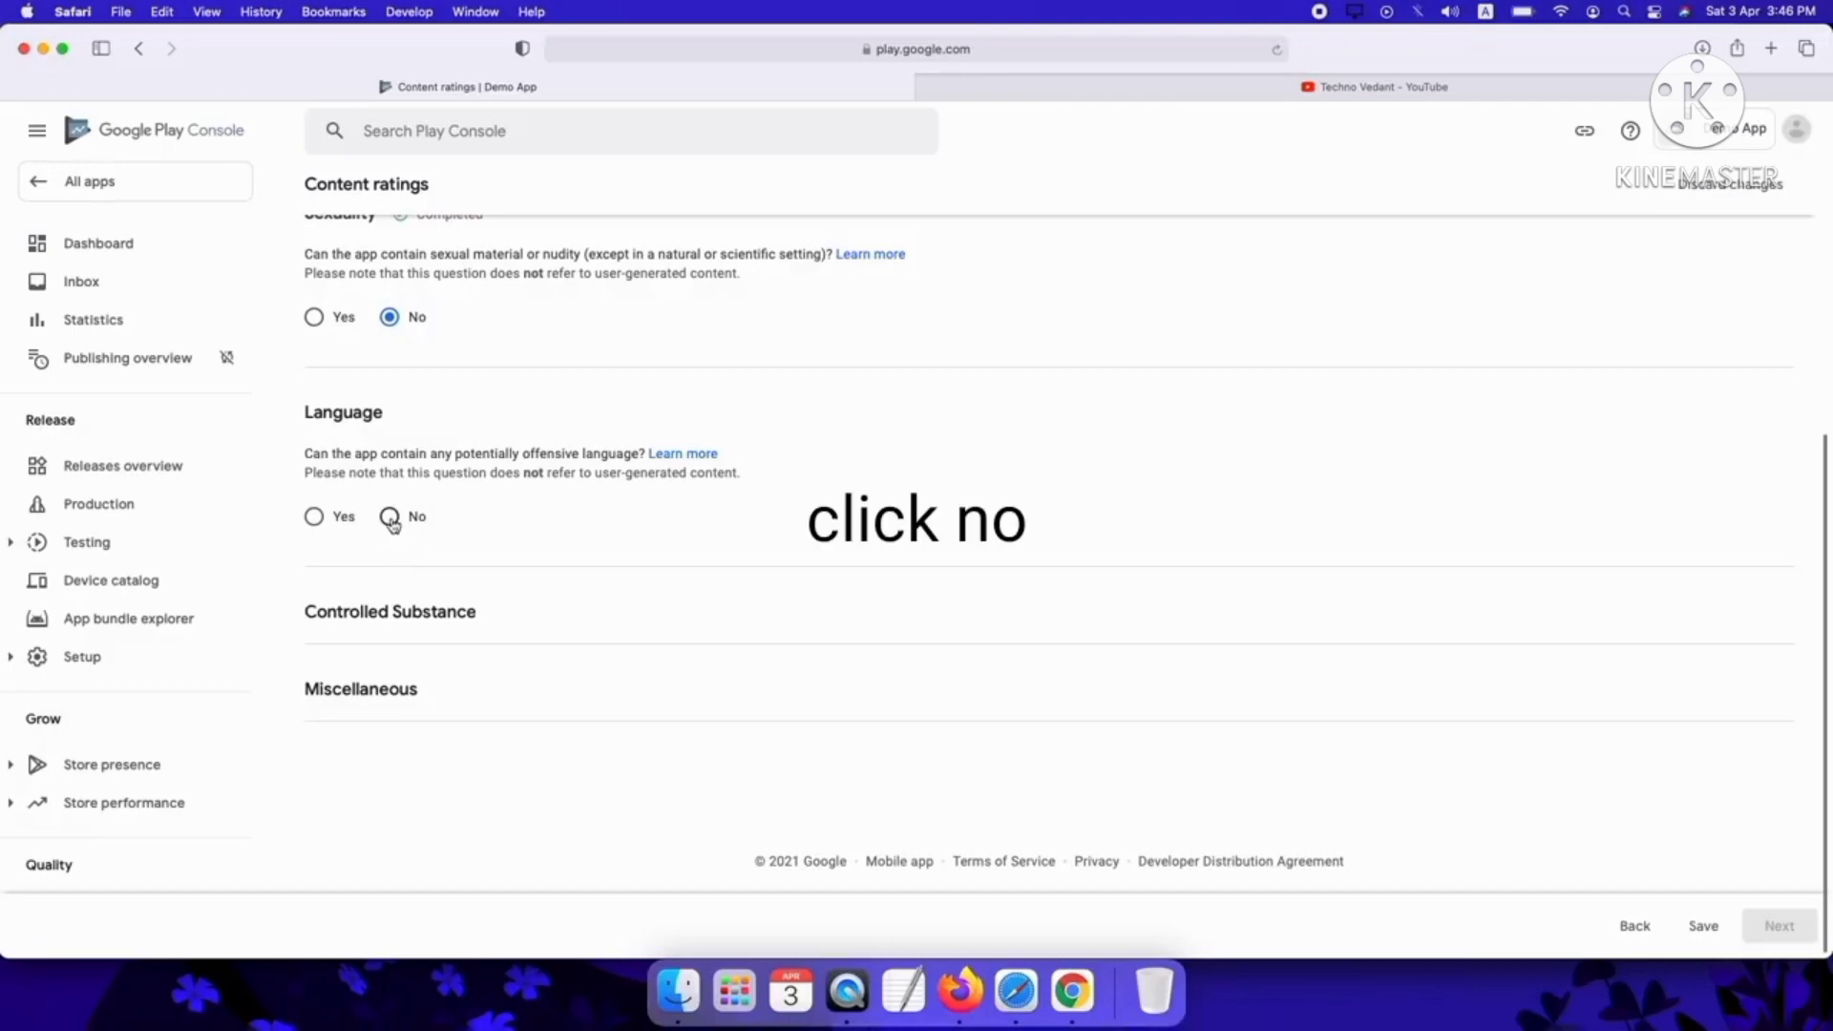
click(389, 516)
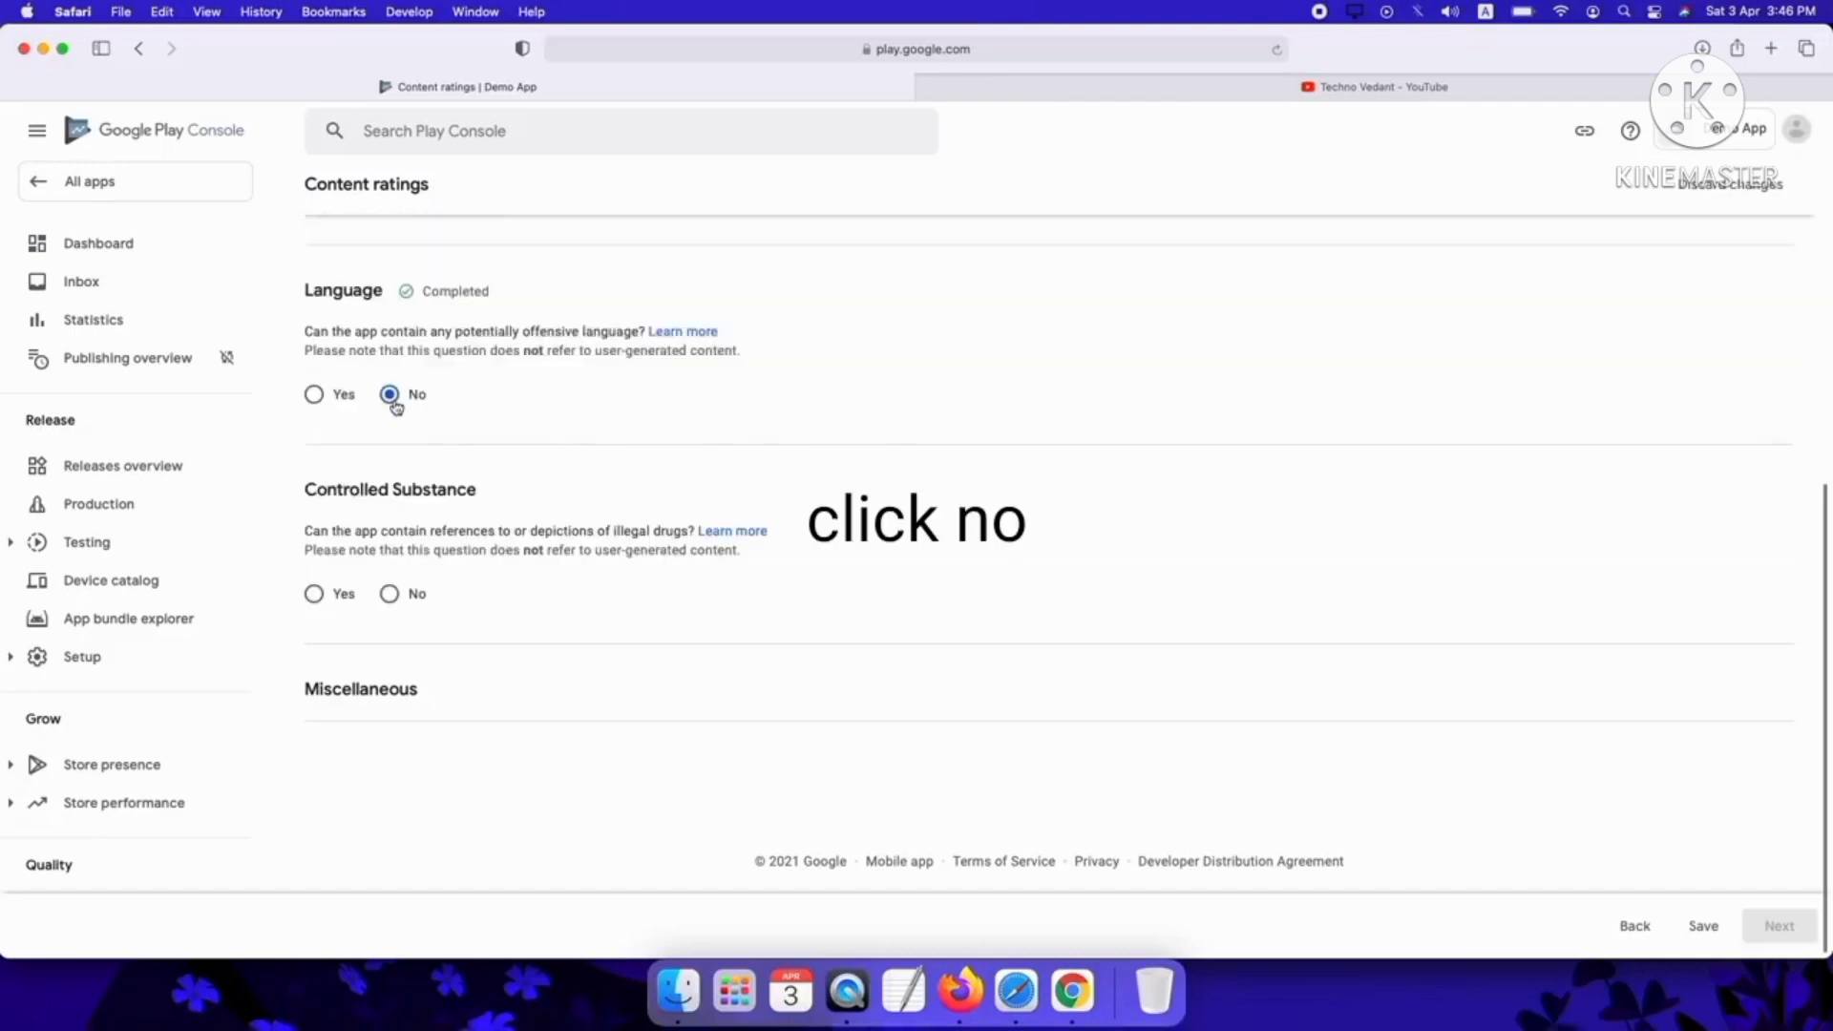
click(391, 594)
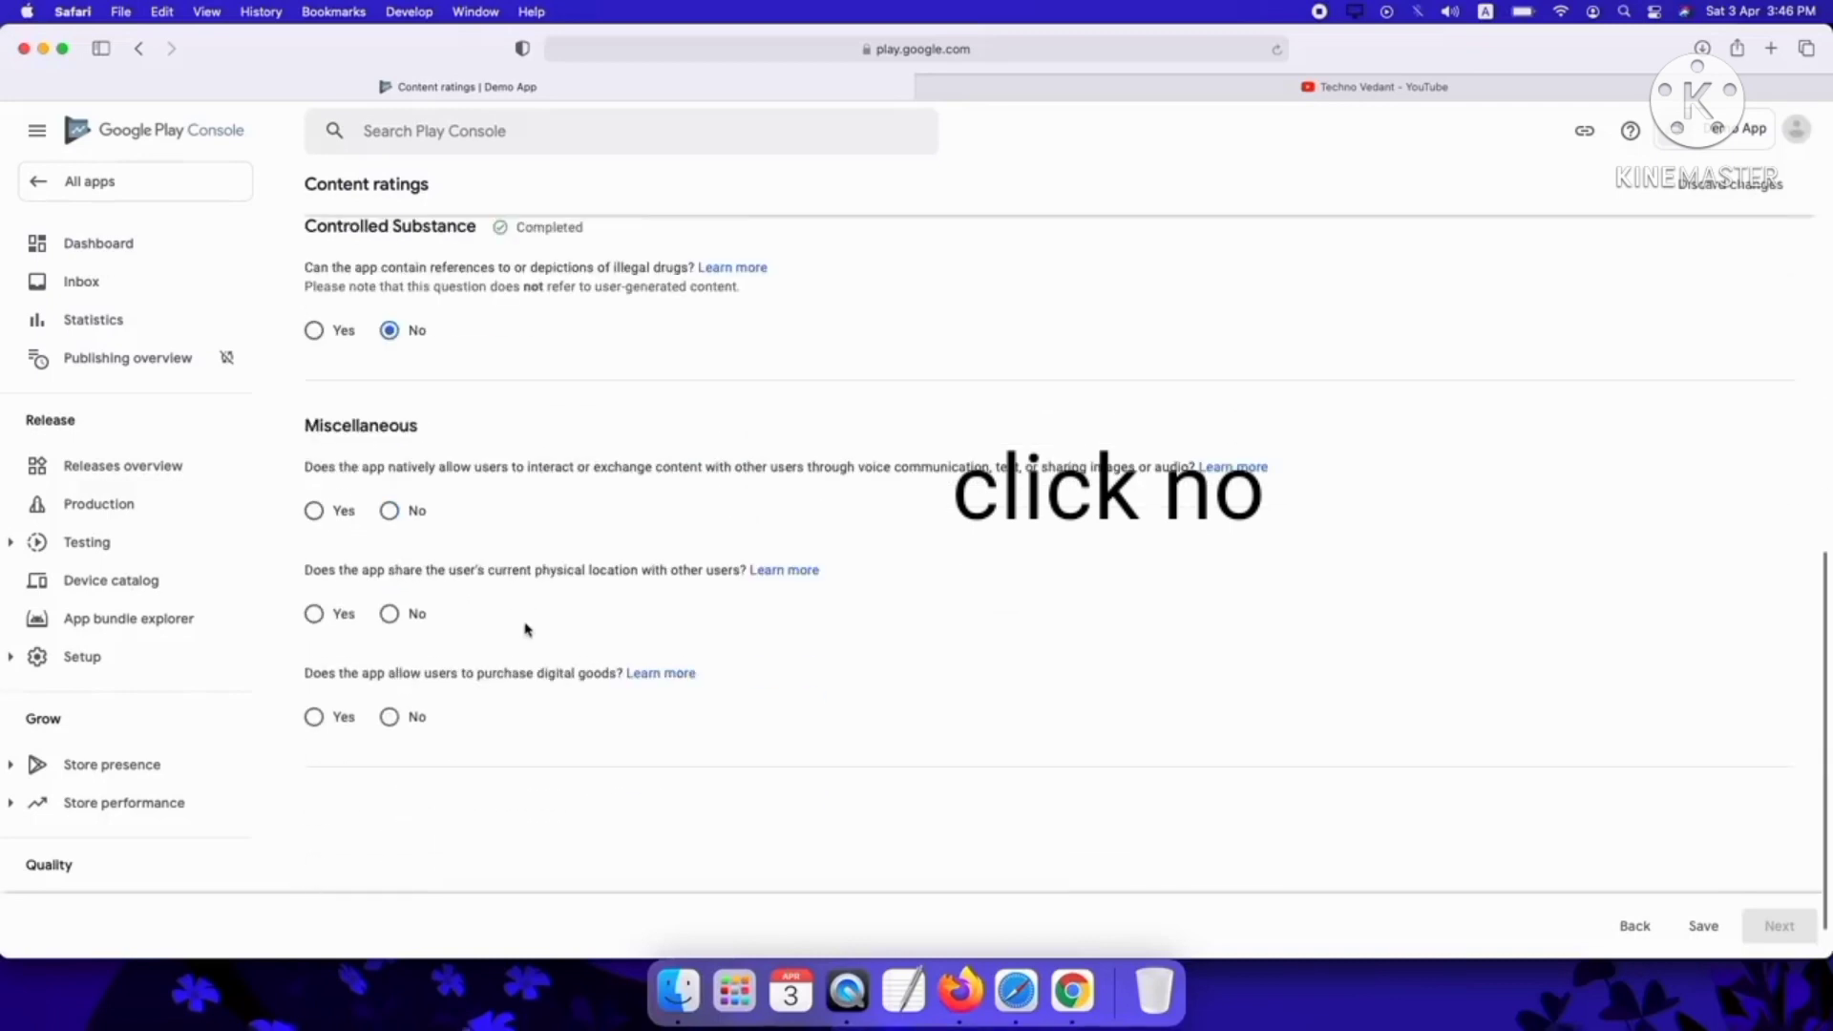
Step: Answer No to the user interaction, location sharing and digital goods questions, save, and view the ratings
click(390, 464)
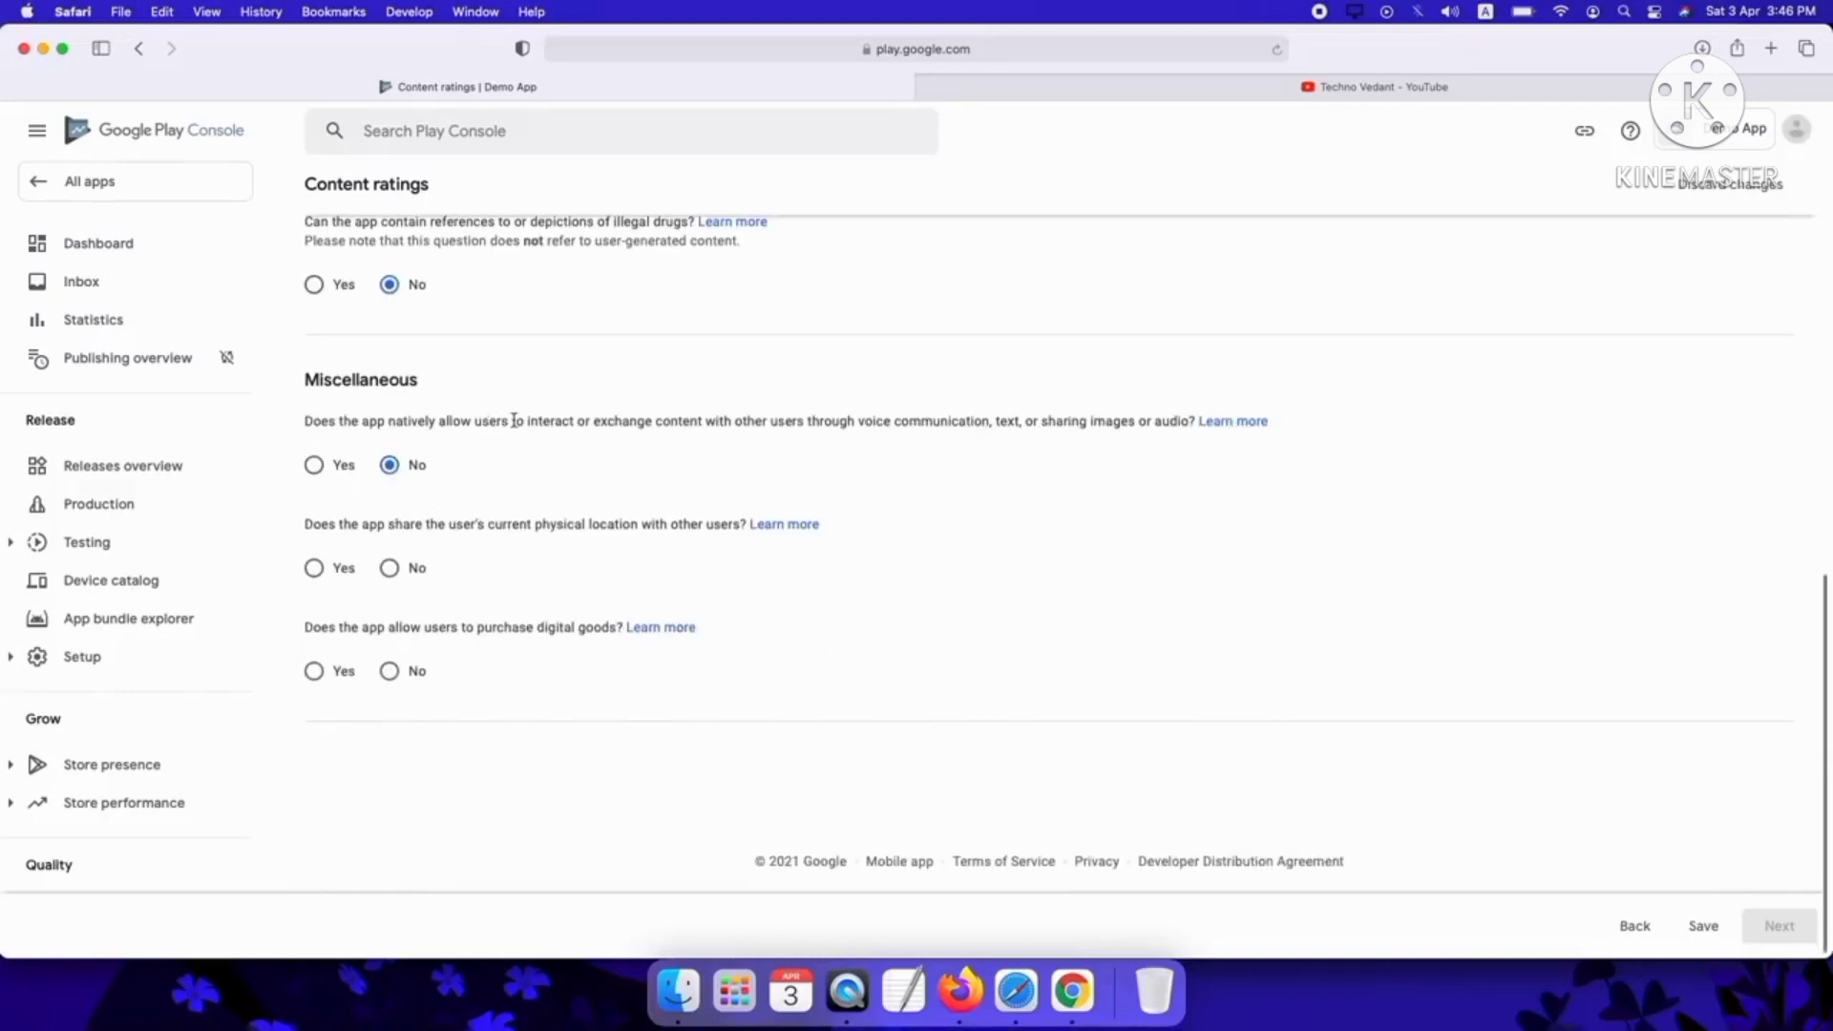
drag(514, 421, 726, 421)
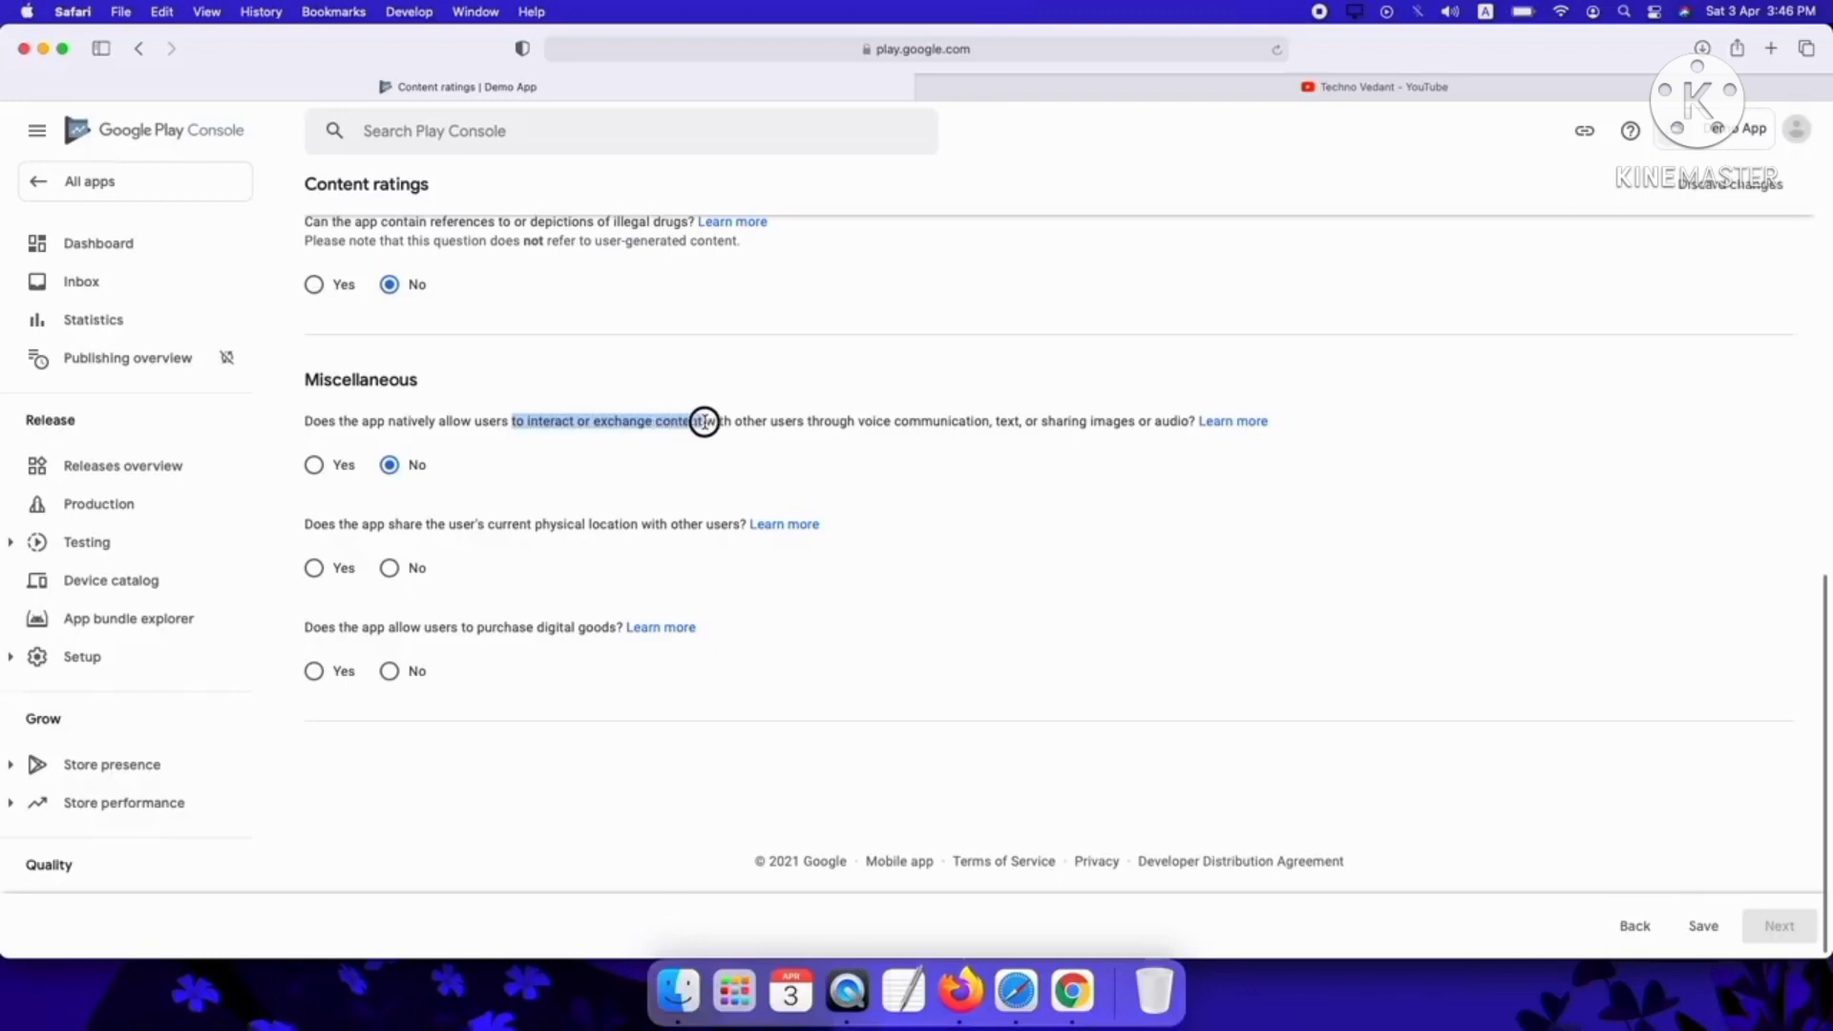
click(625, 440)
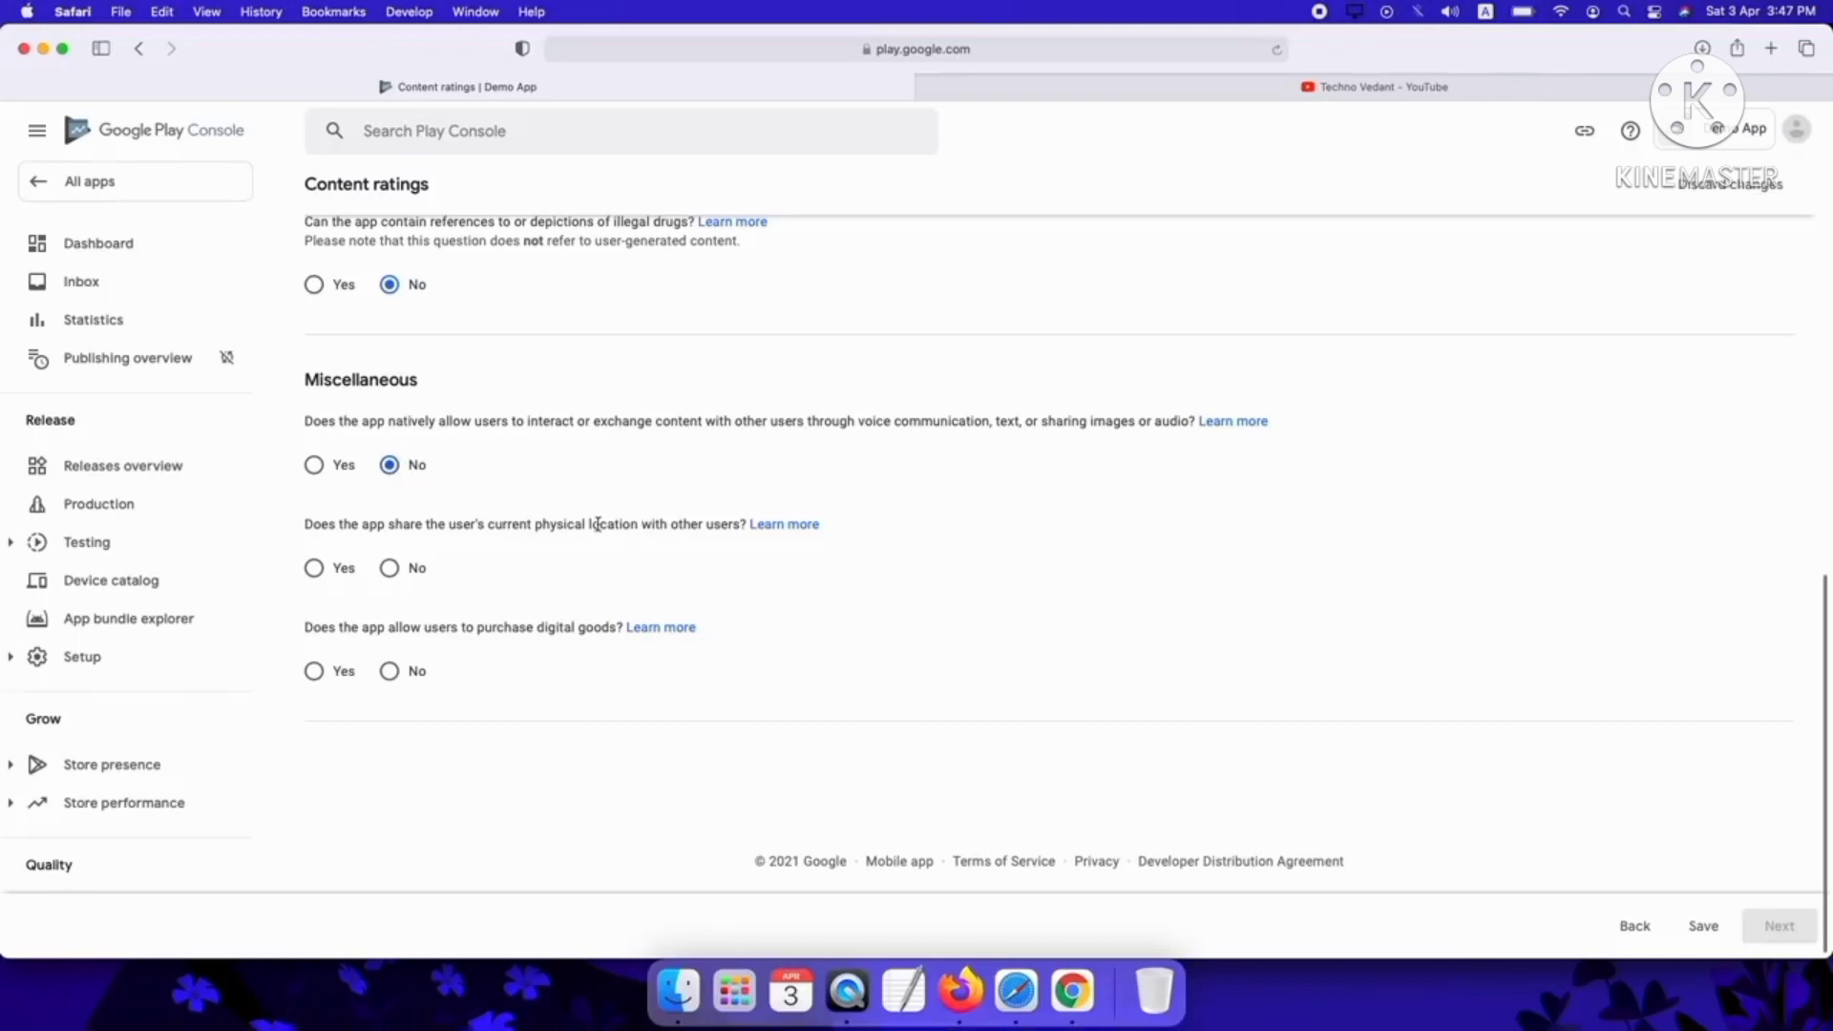
drag(513, 524, 666, 524)
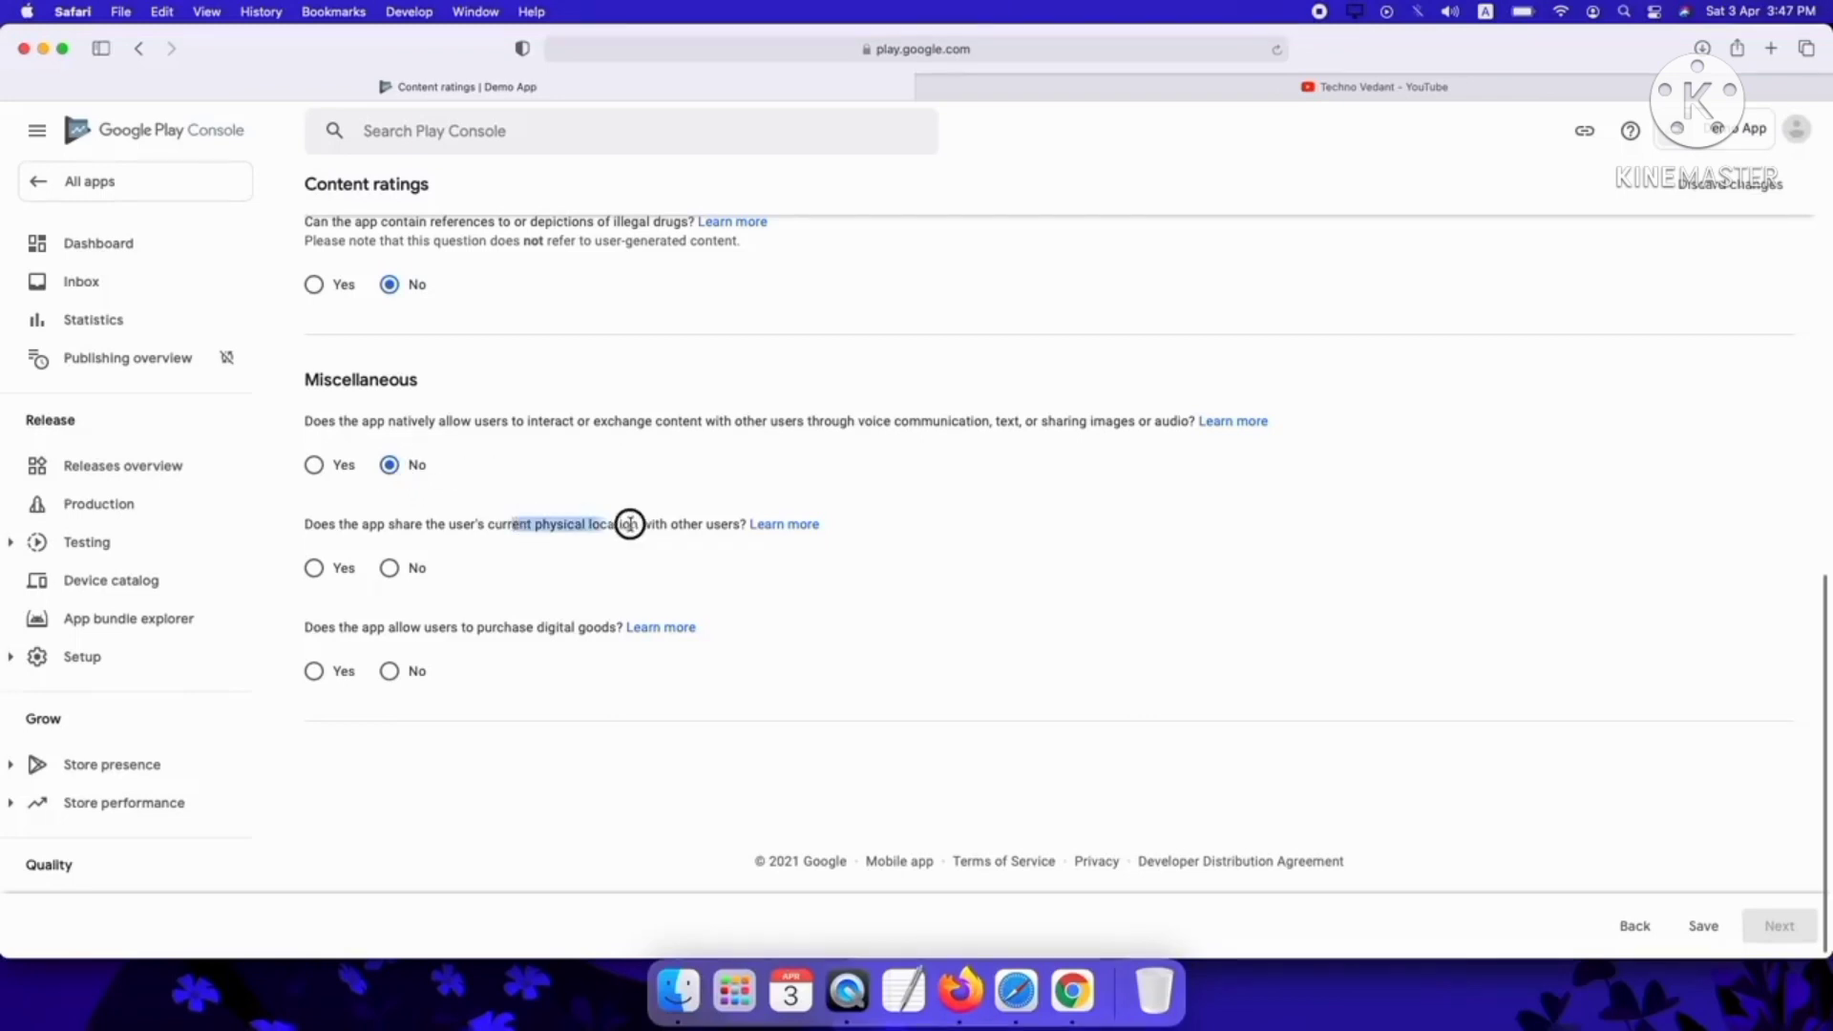
click(390, 570)
drag(454, 631, 628, 632)
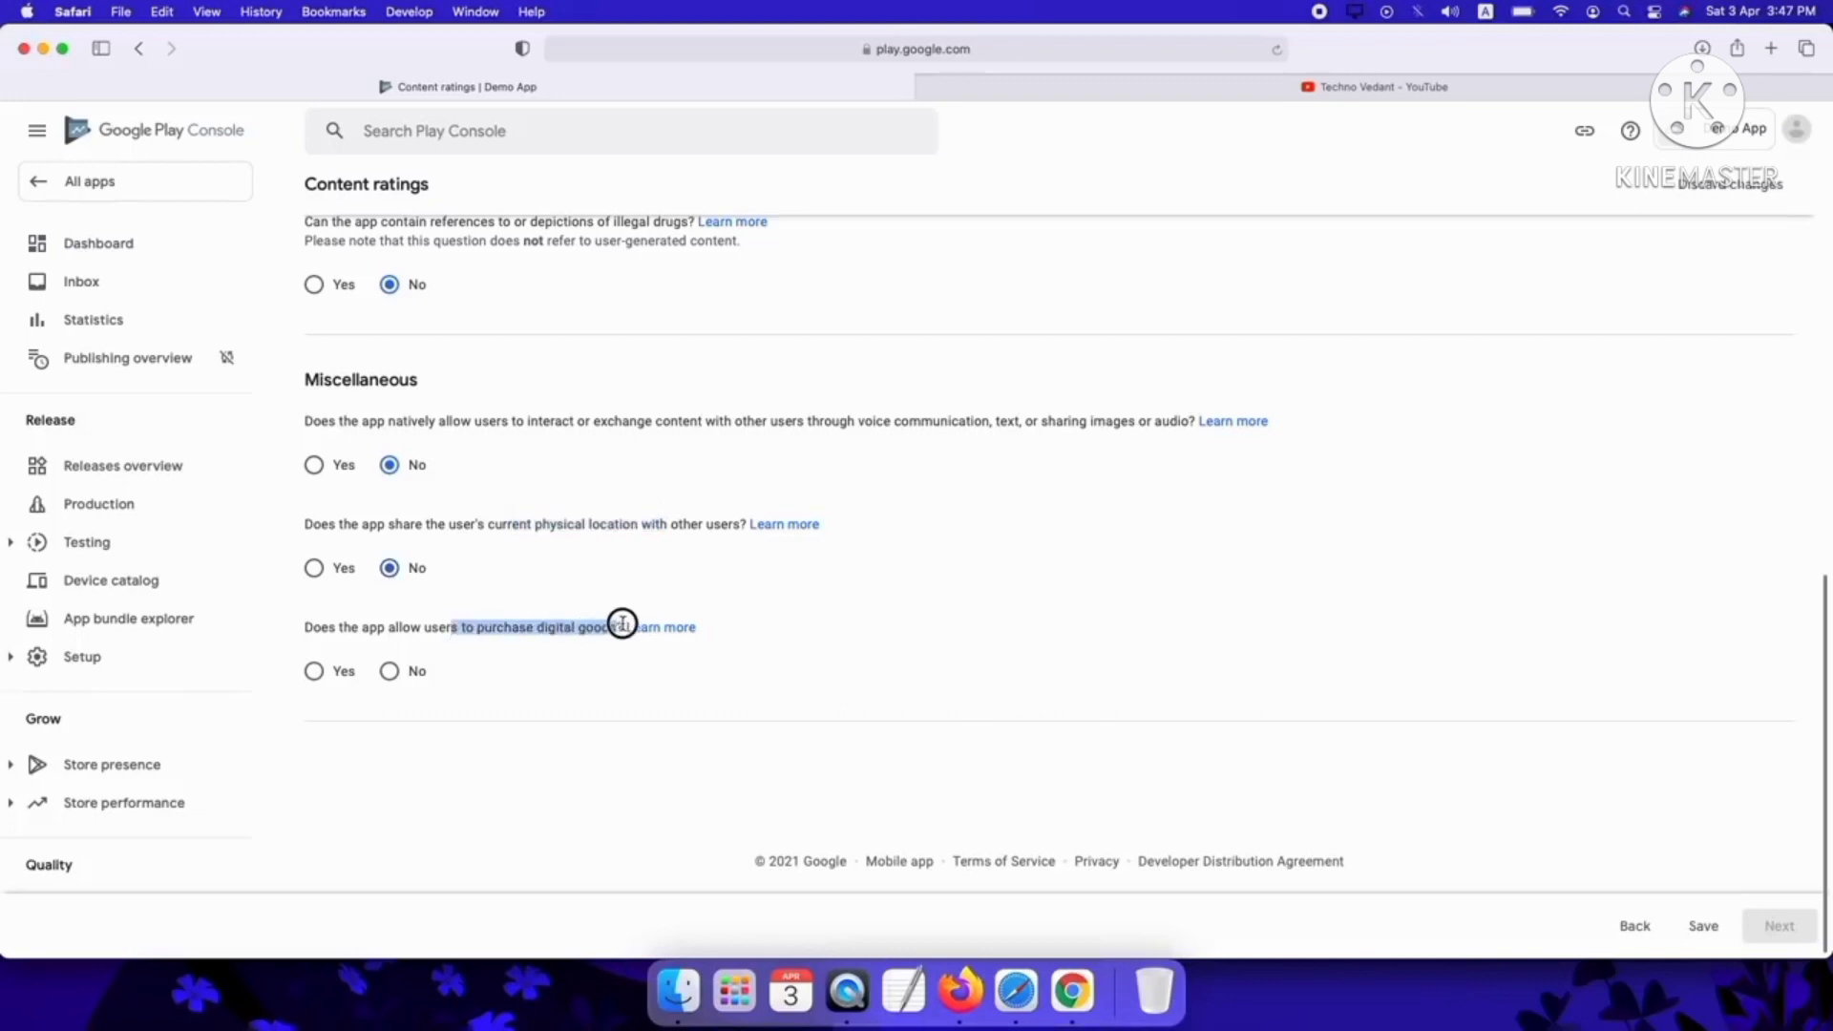
click(390, 672)
click(1701, 927)
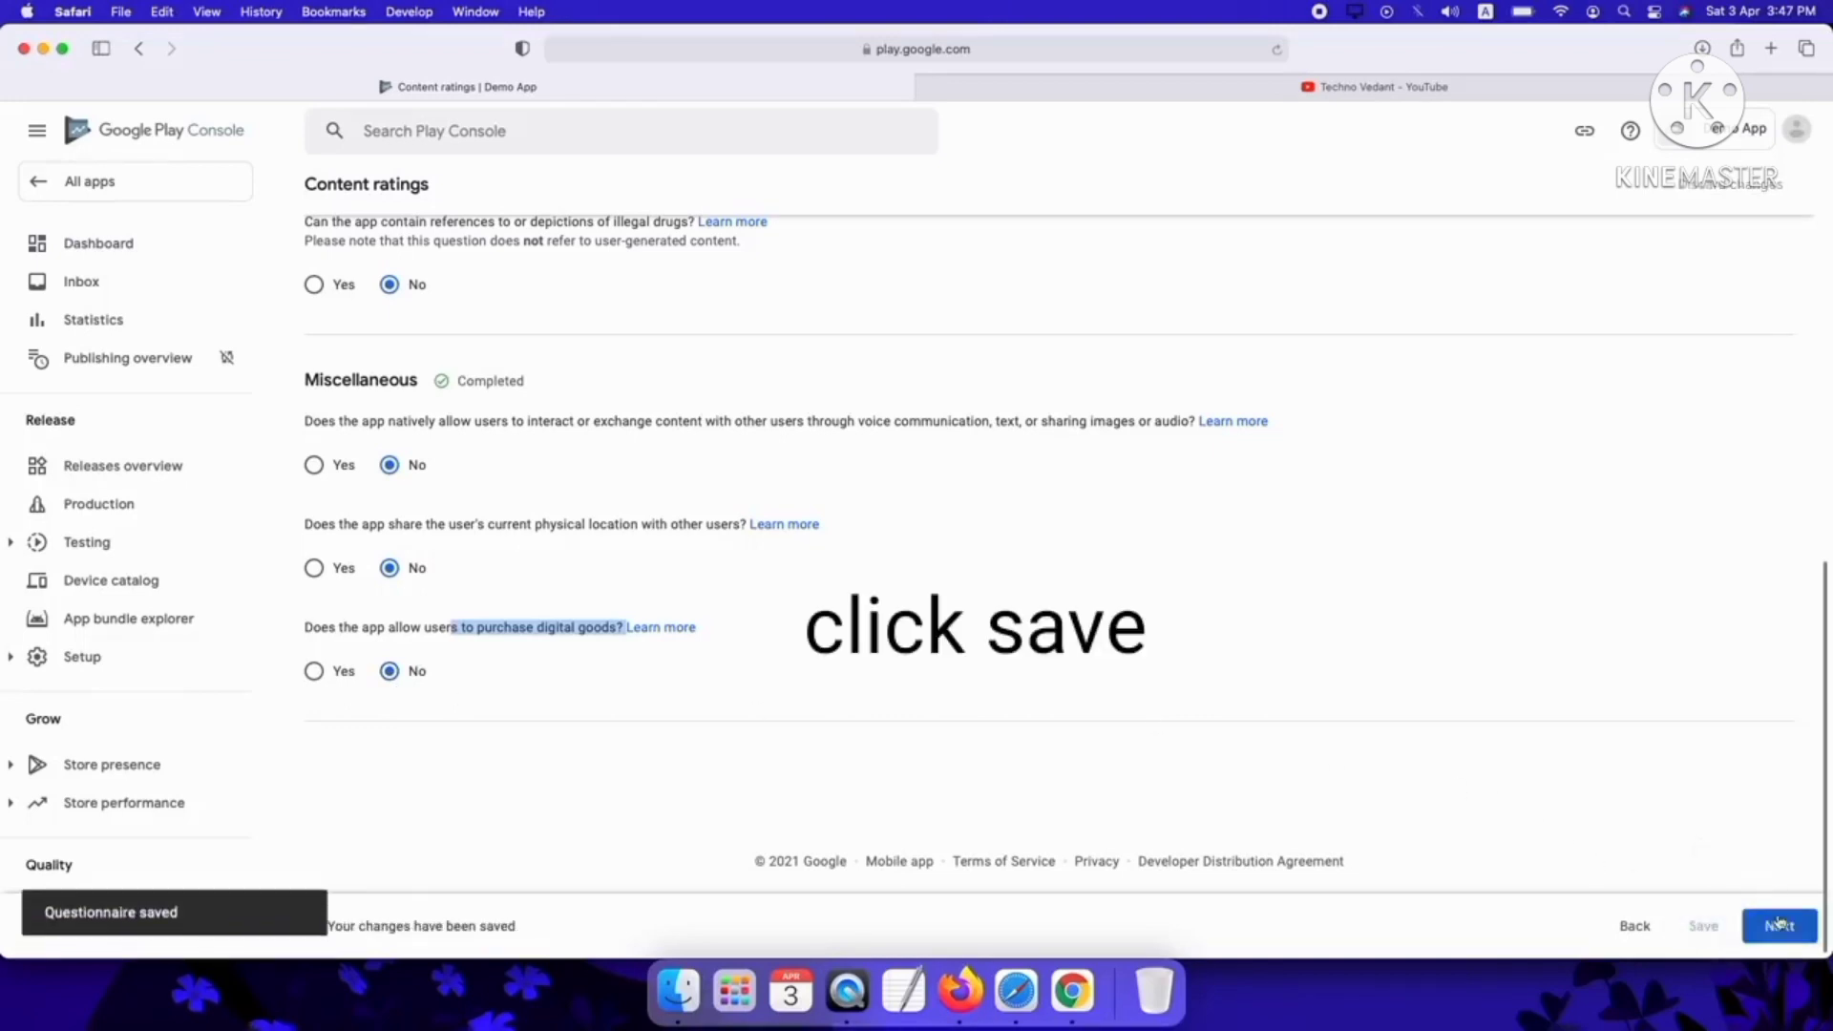
click(1782, 930)
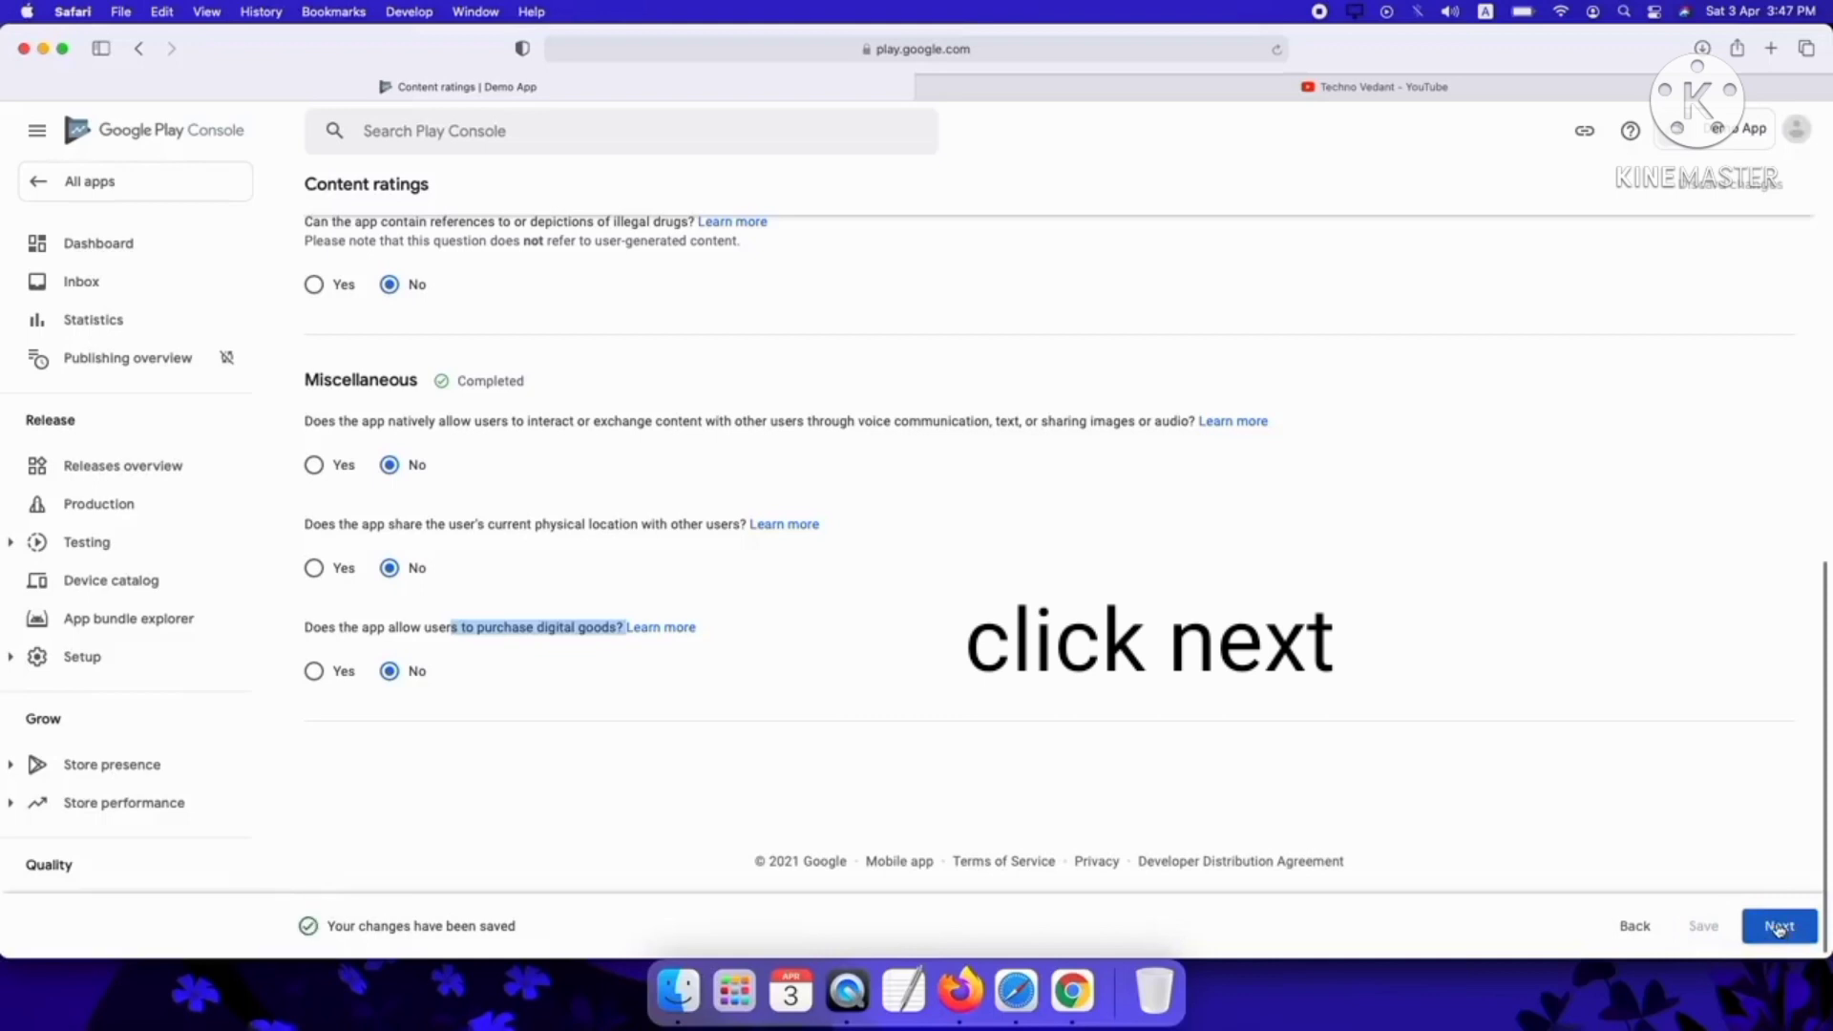
scroll(1802, 868, down, 10)
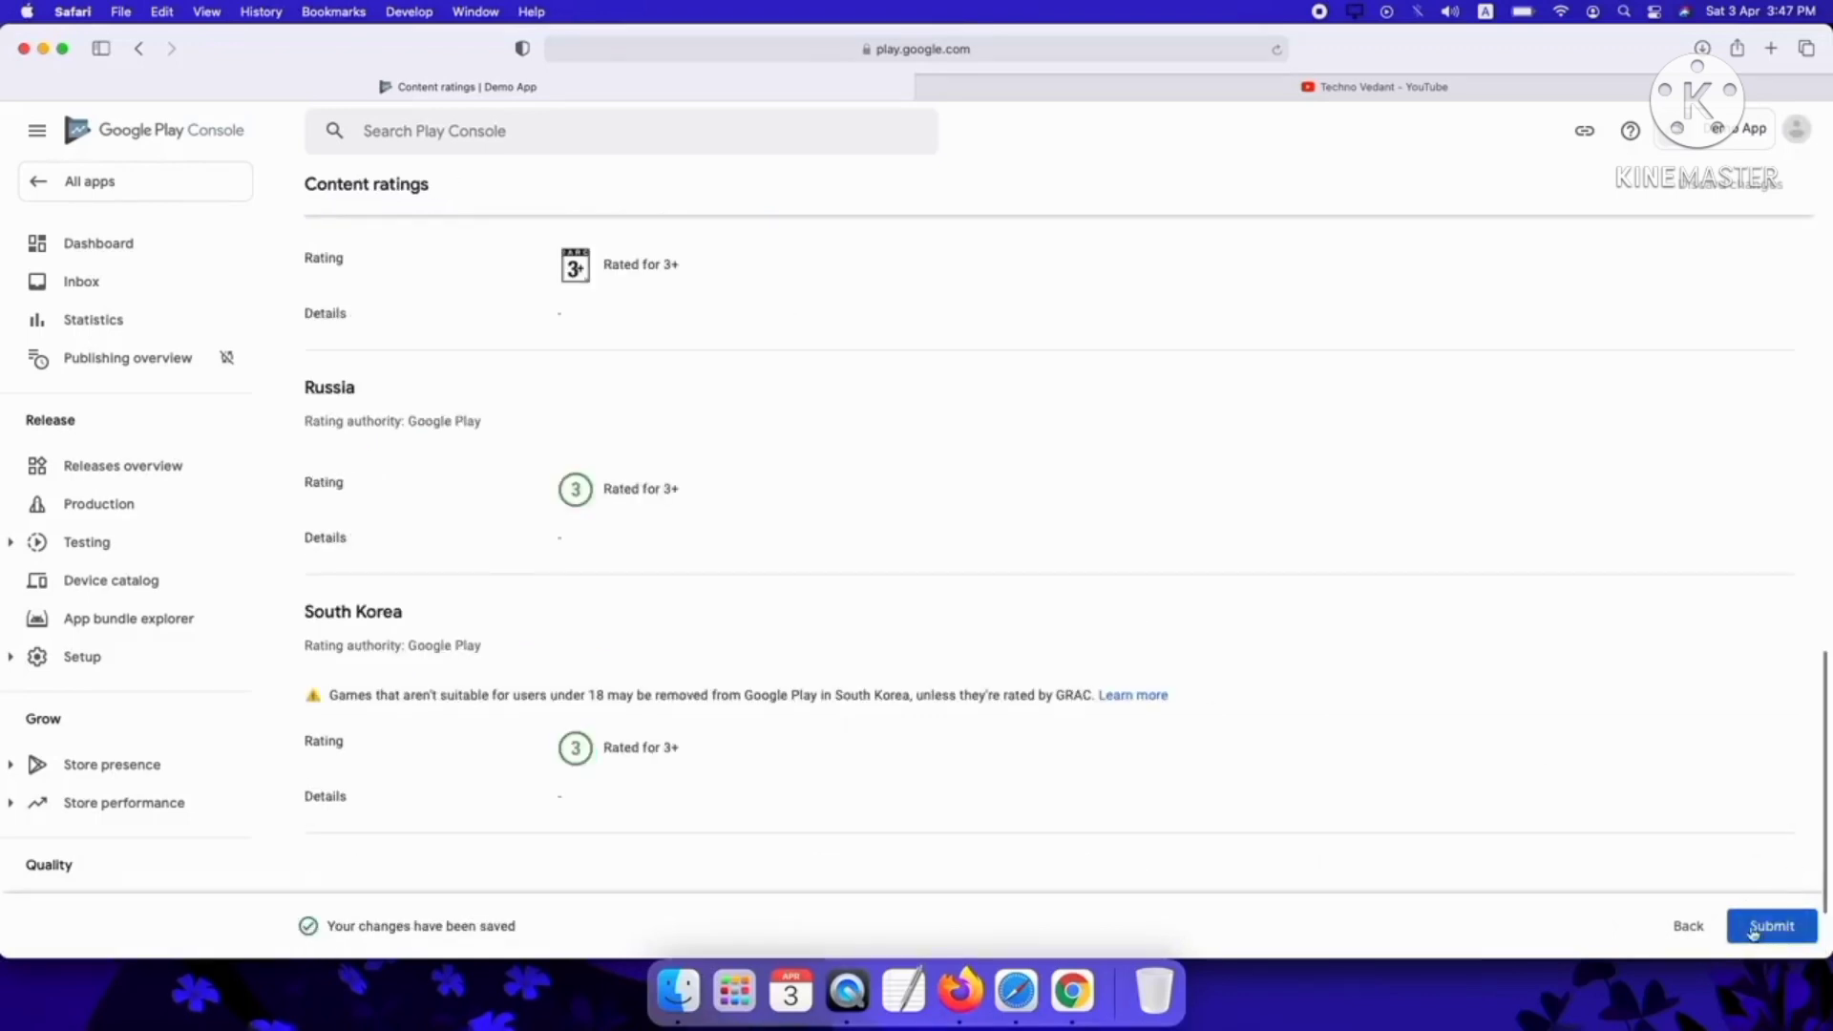
Step: Submit the ratings summary and go back to the app dashboard
click(1775, 929)
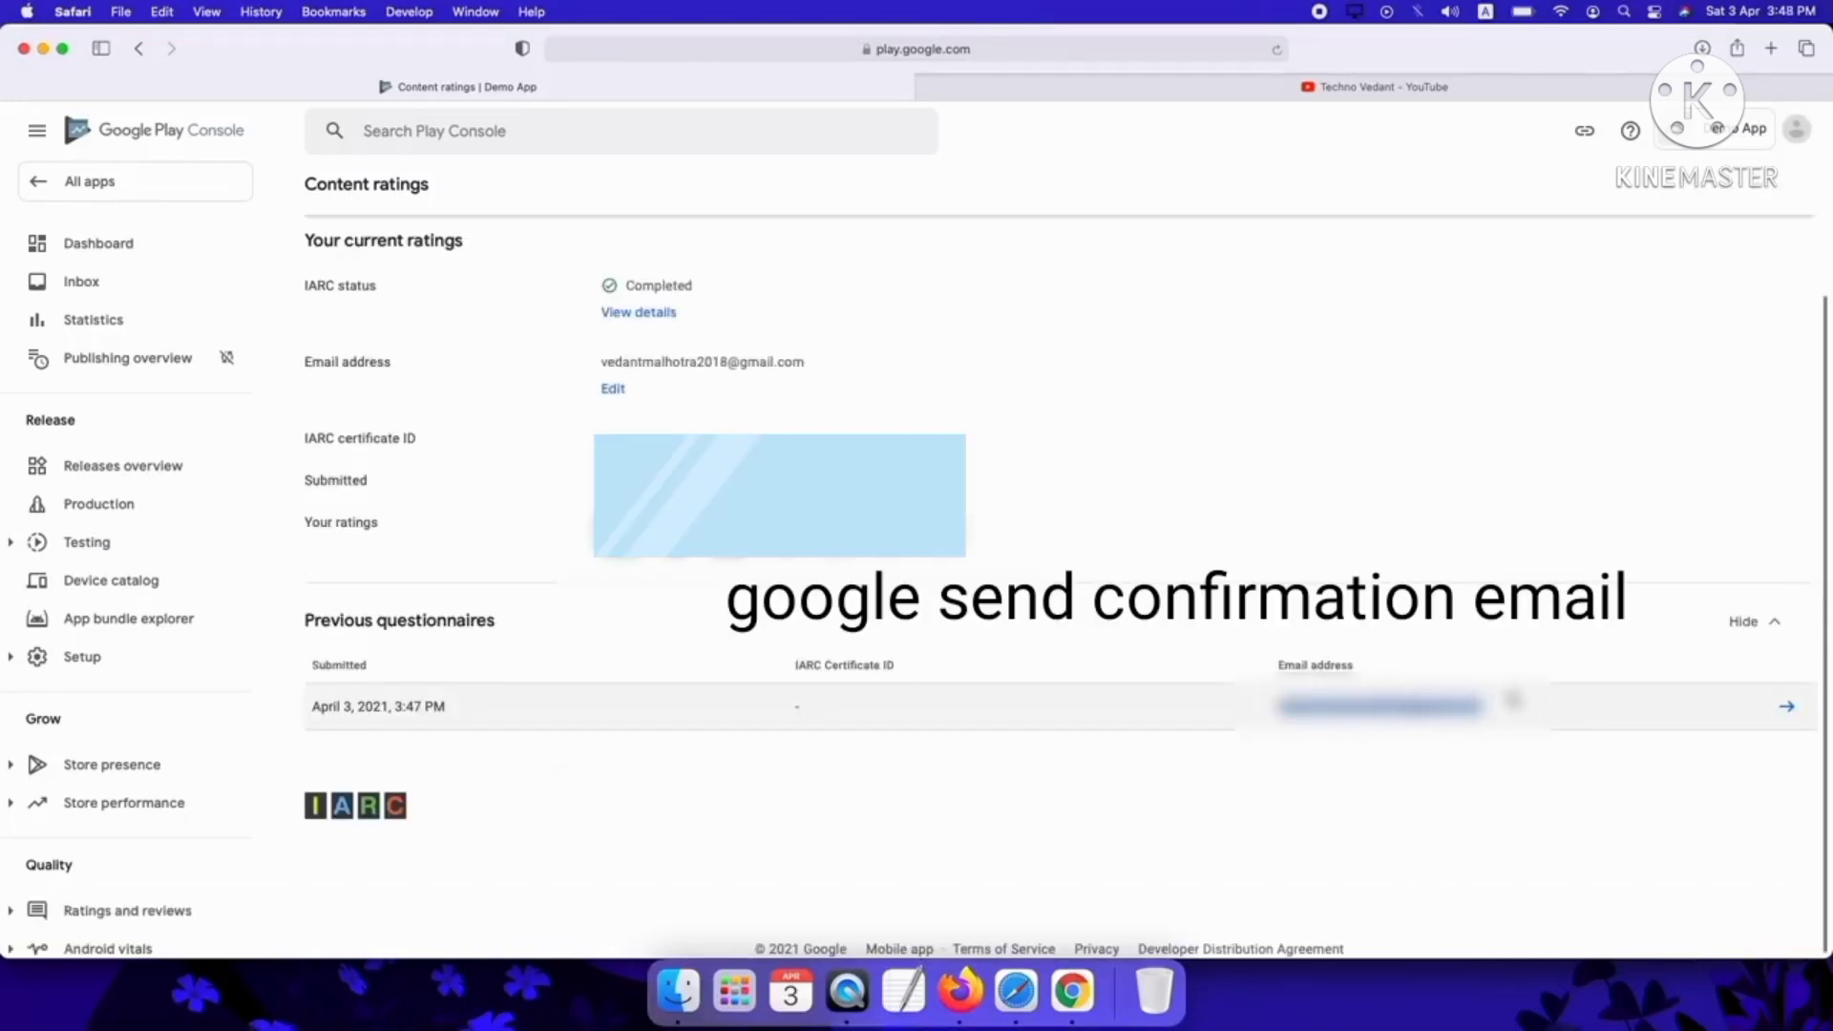
scroll(545, 372, up, 3)
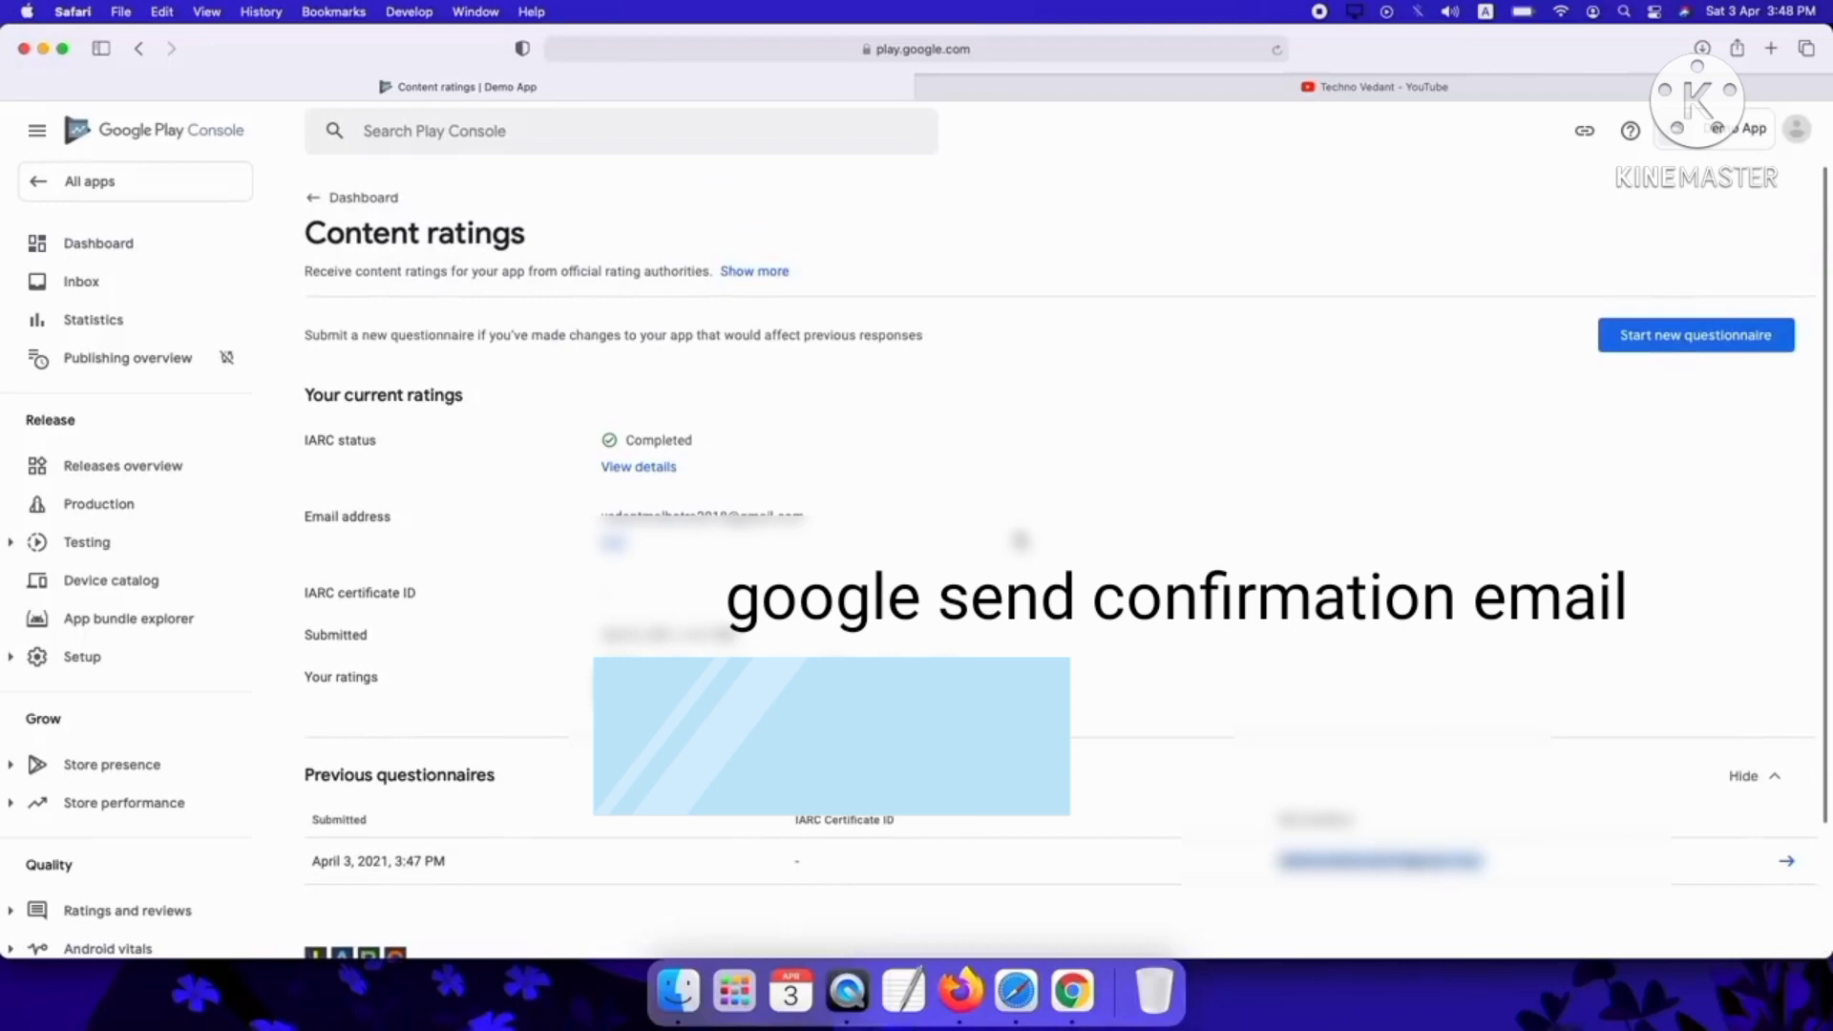
click(364, 197)
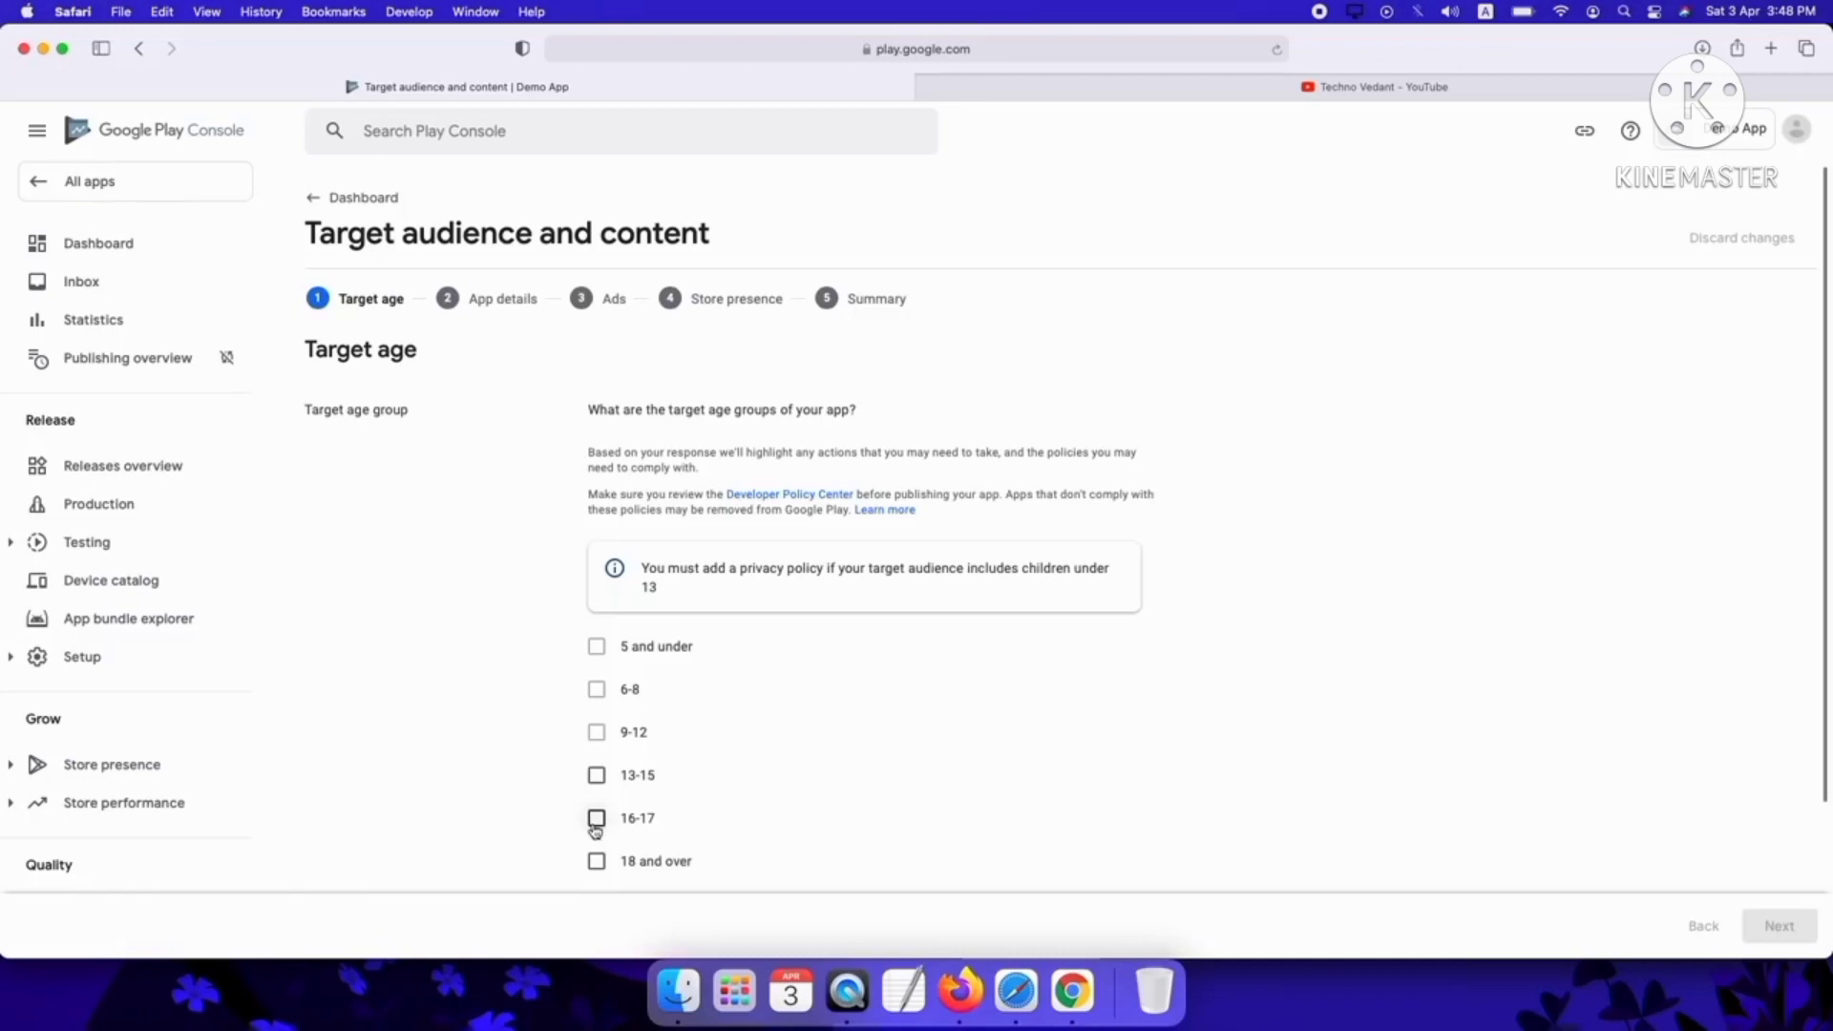
Step: Choose ages 16-17 and 18 and over, stating the listing does not appeal to children
click(597, 818)
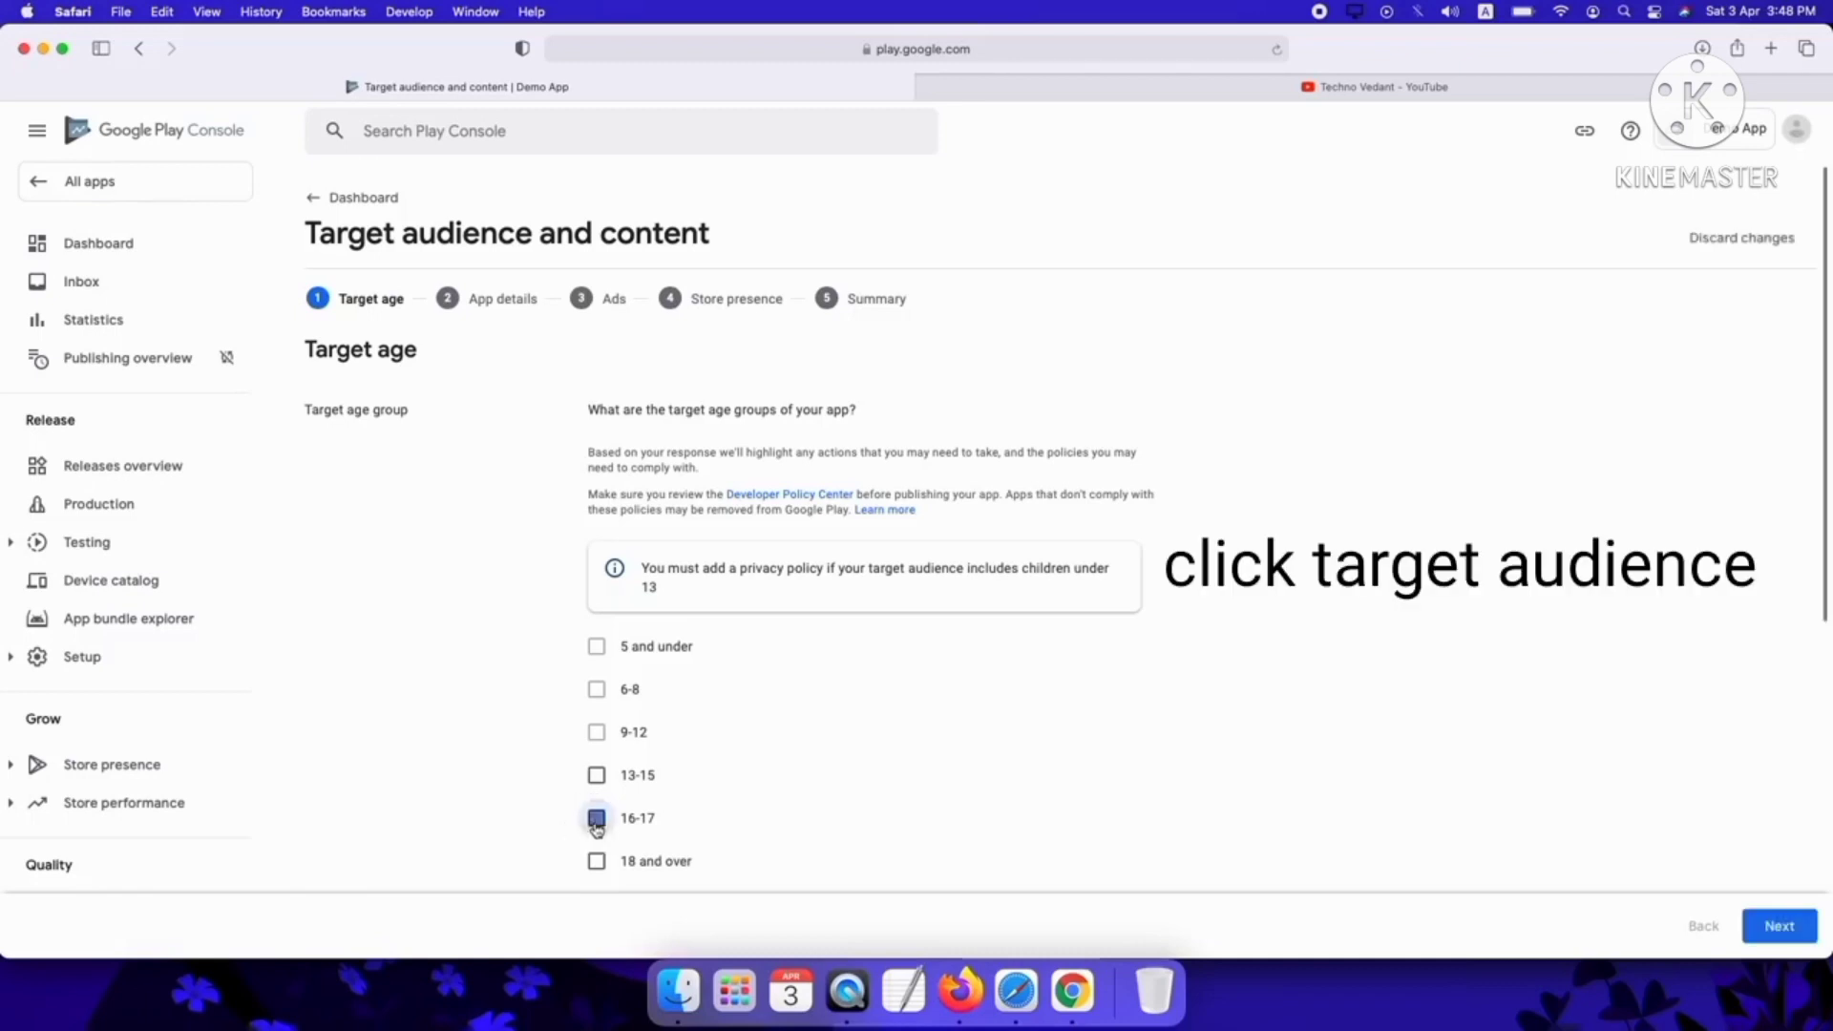
click(596, 863)
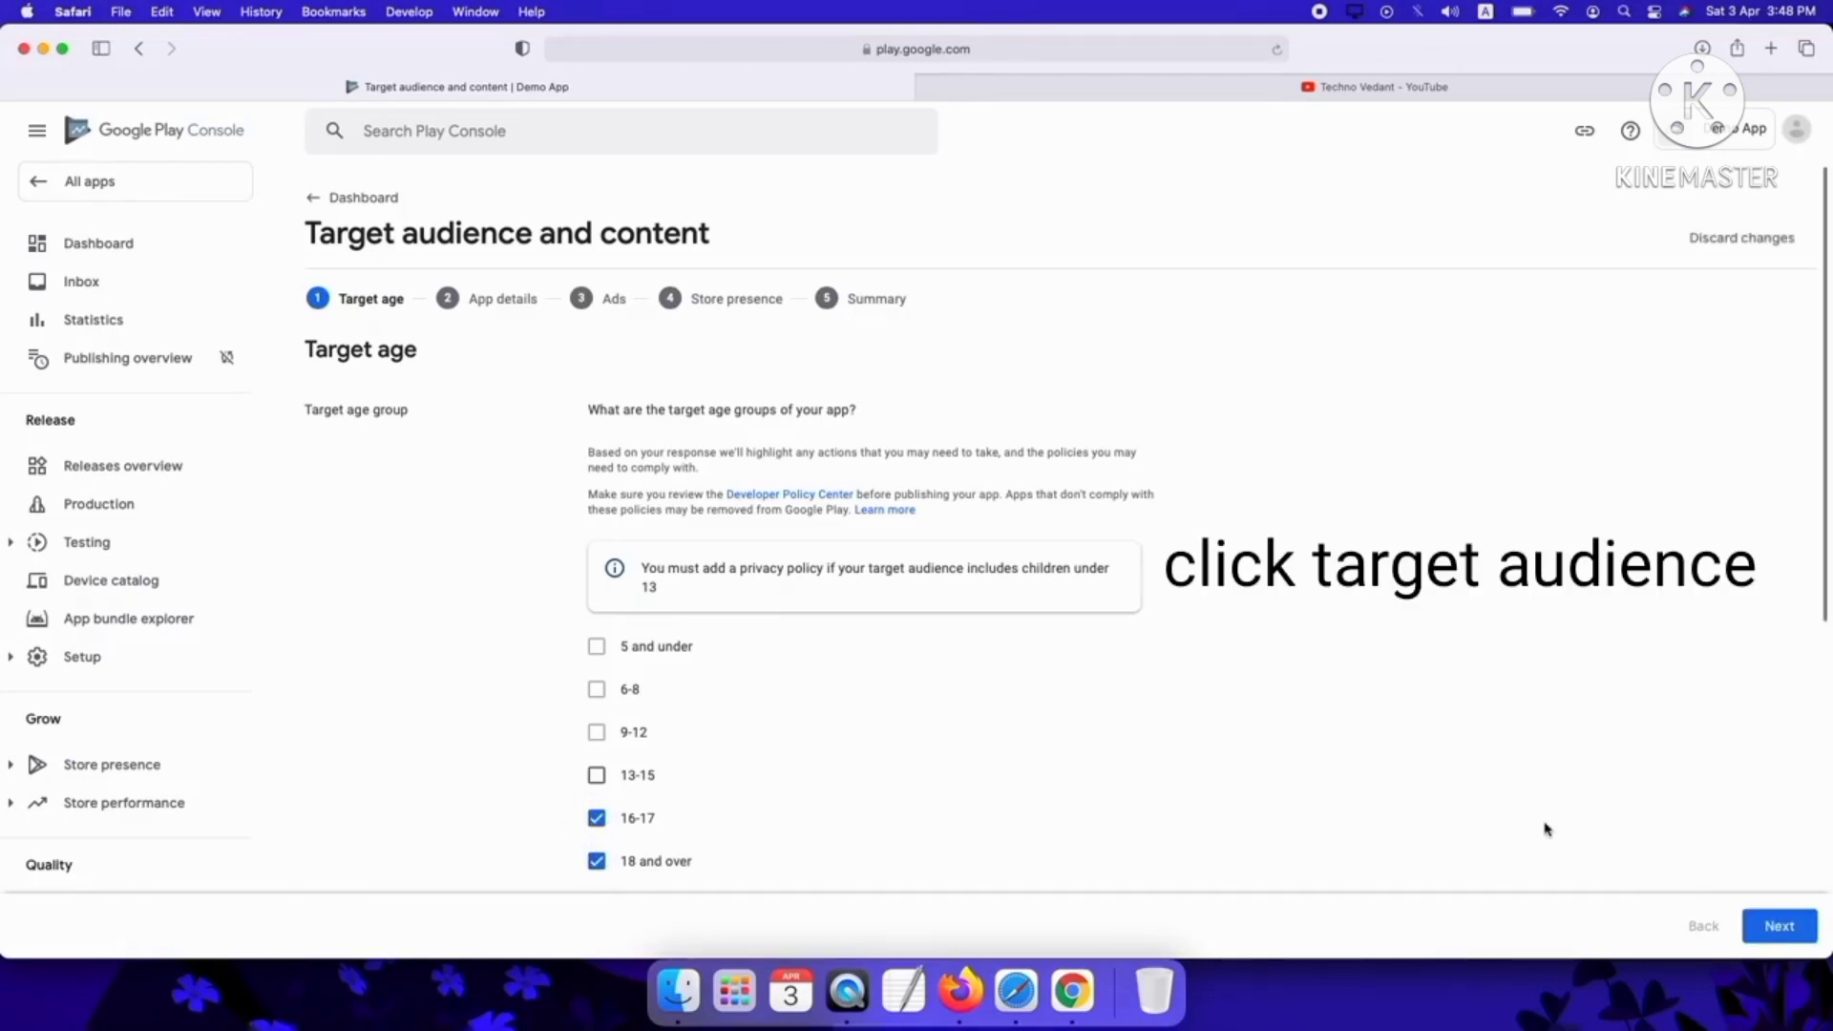
click(1787, 925)
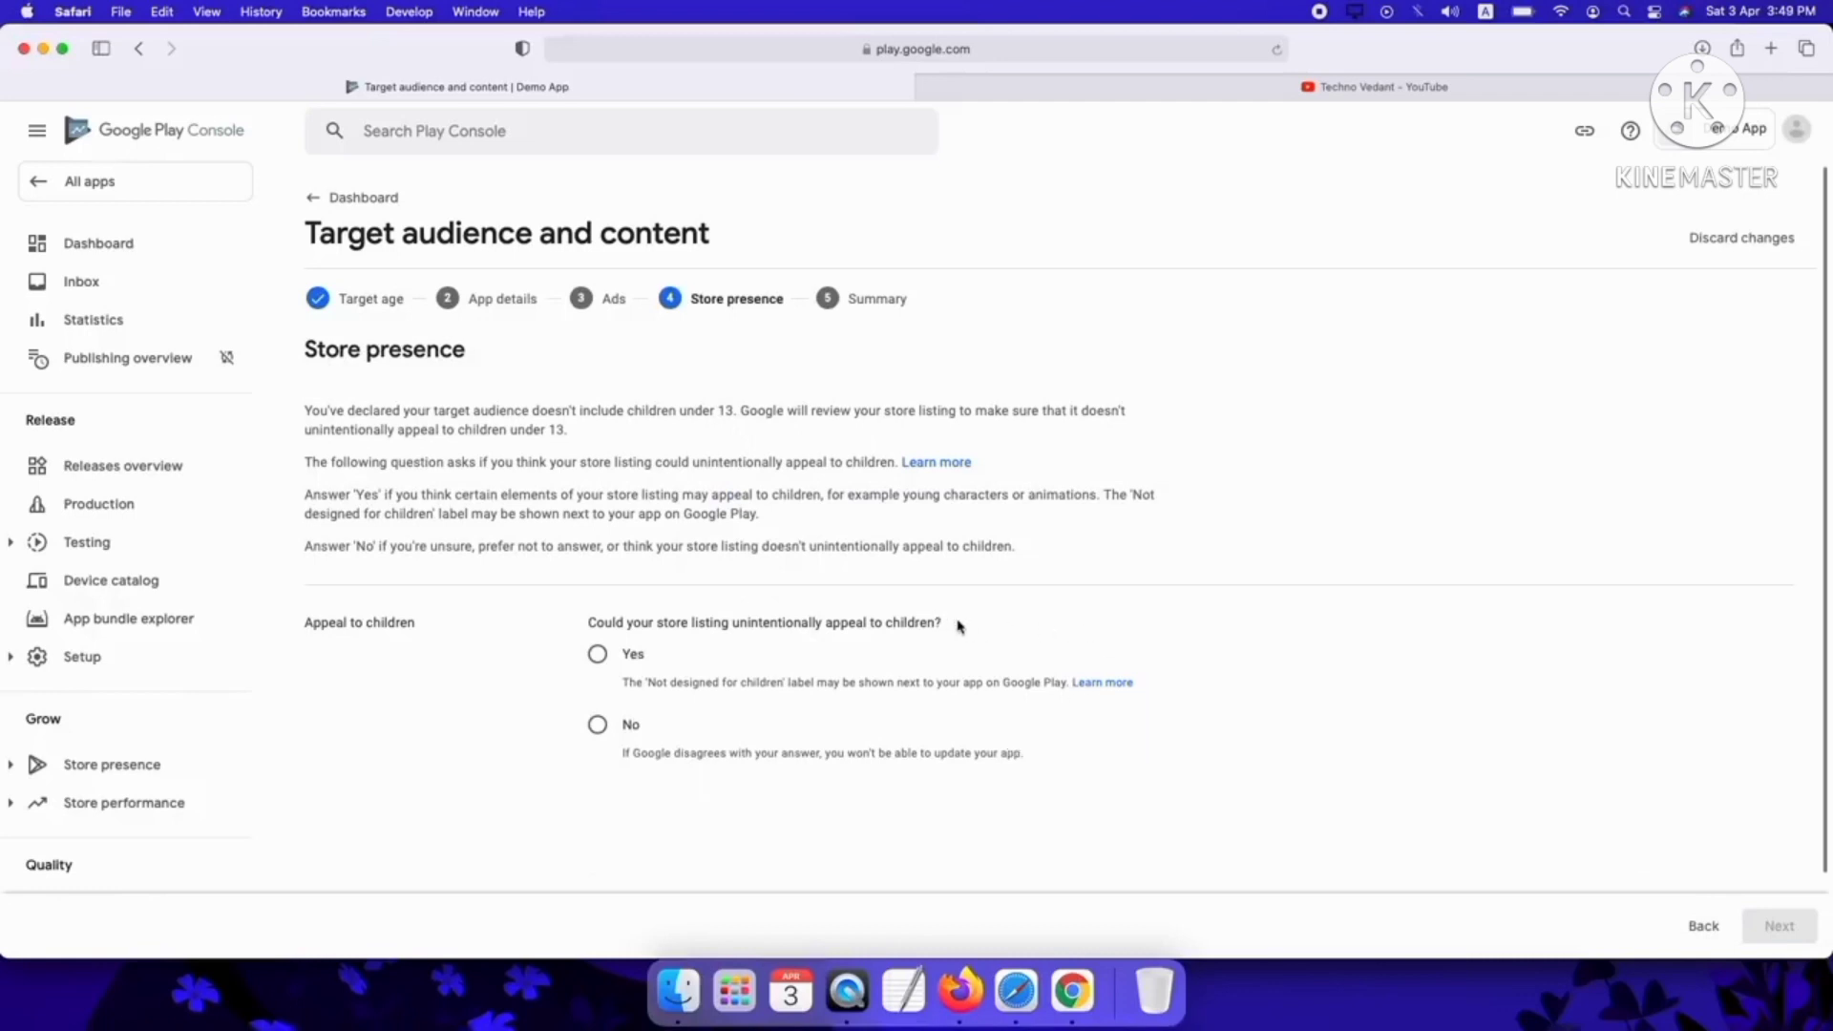
drag(958, 626, 827, 622)
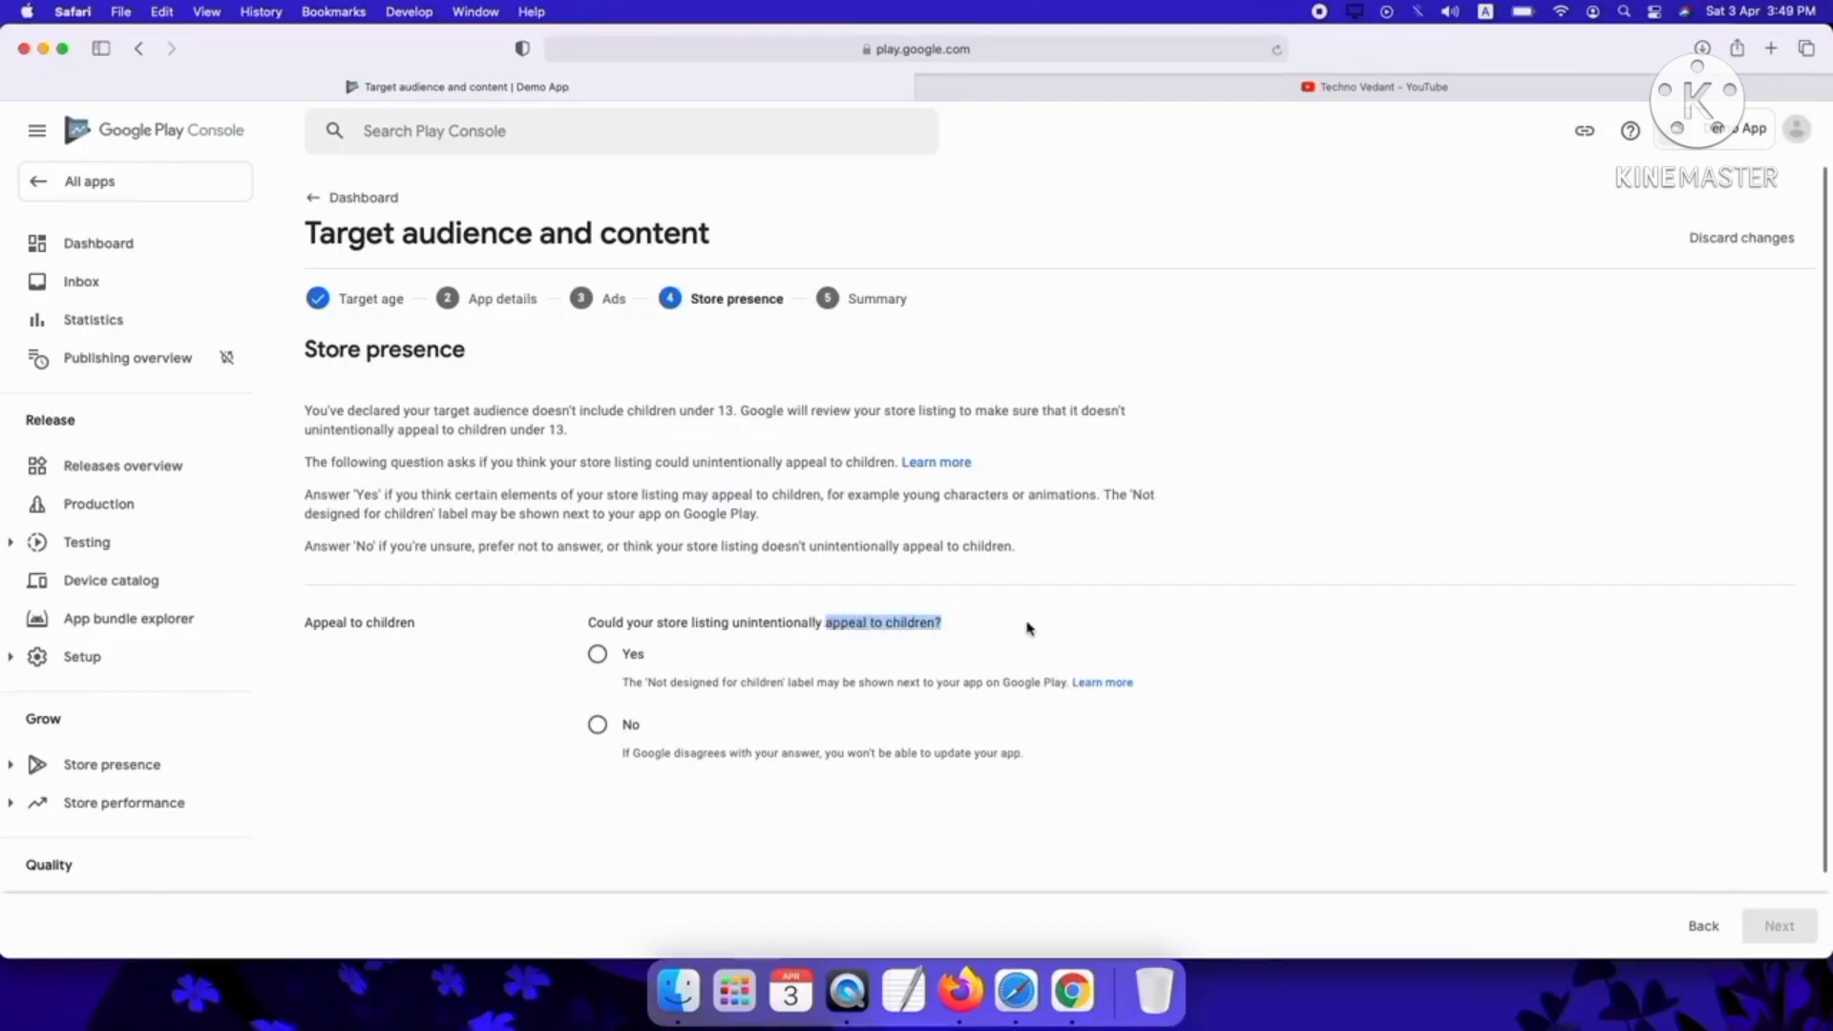
click(596, 726)
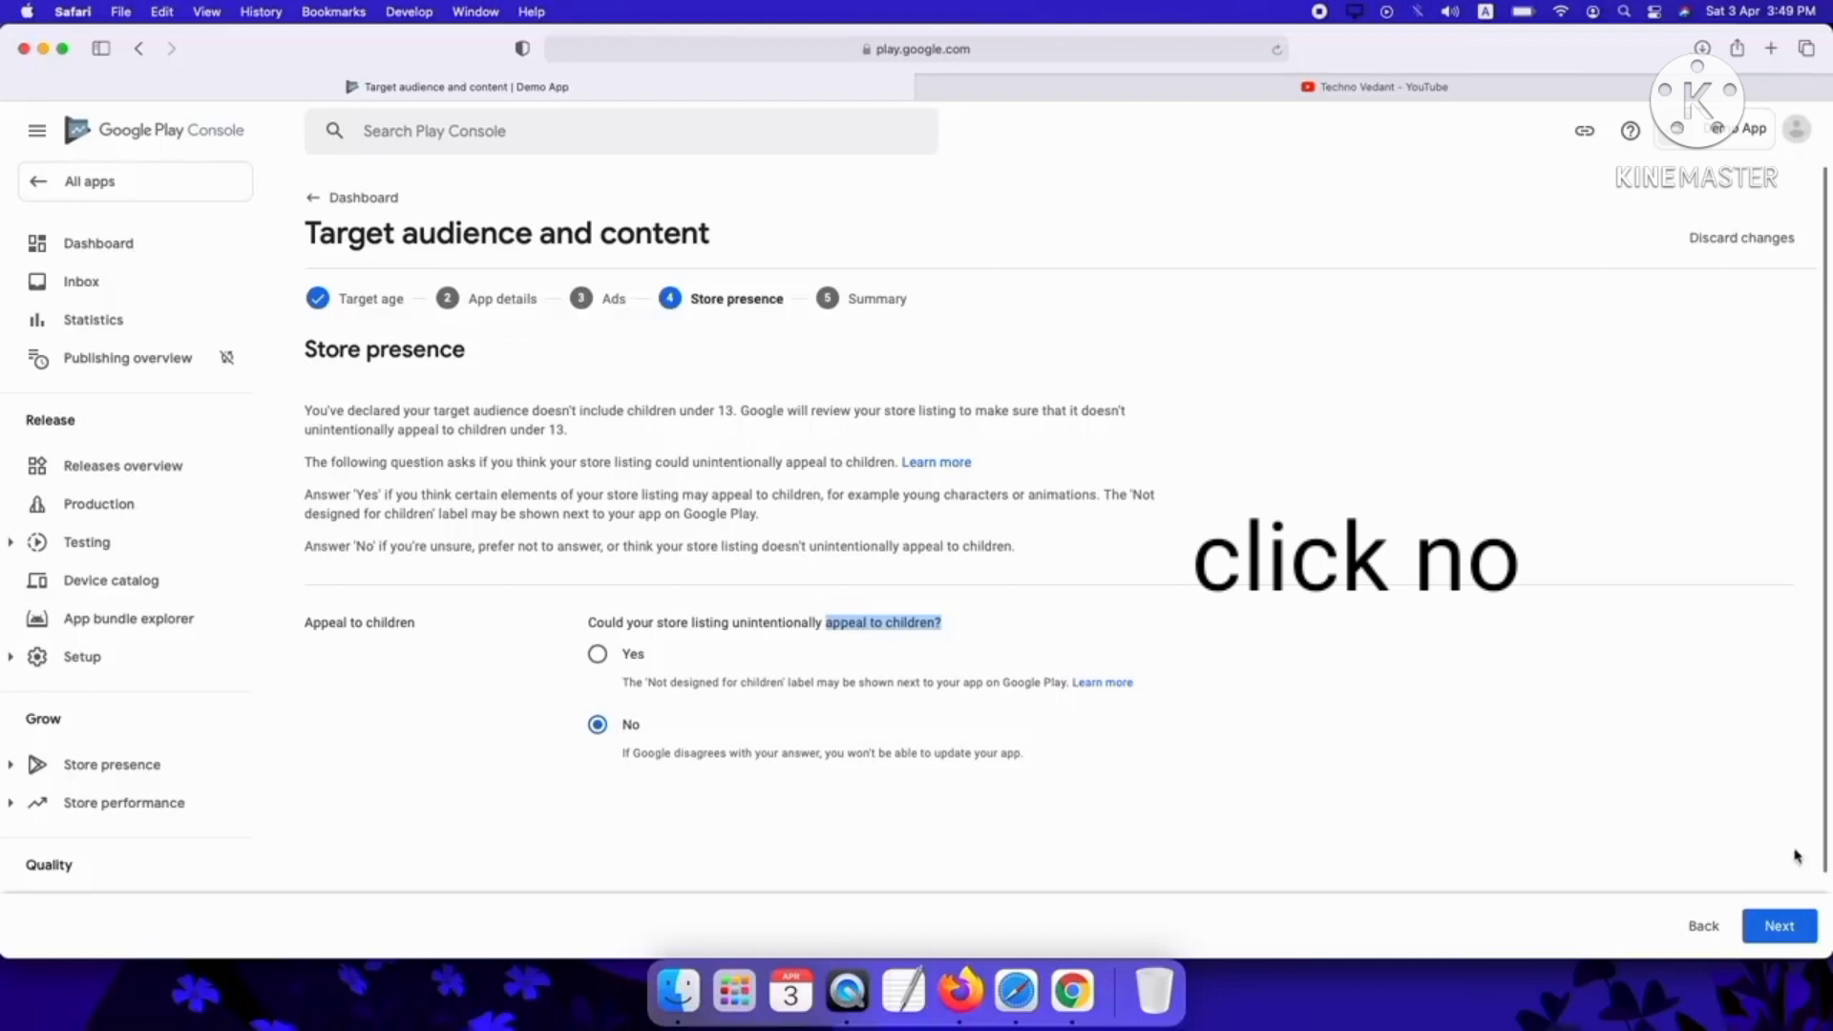
click(1788, 930)
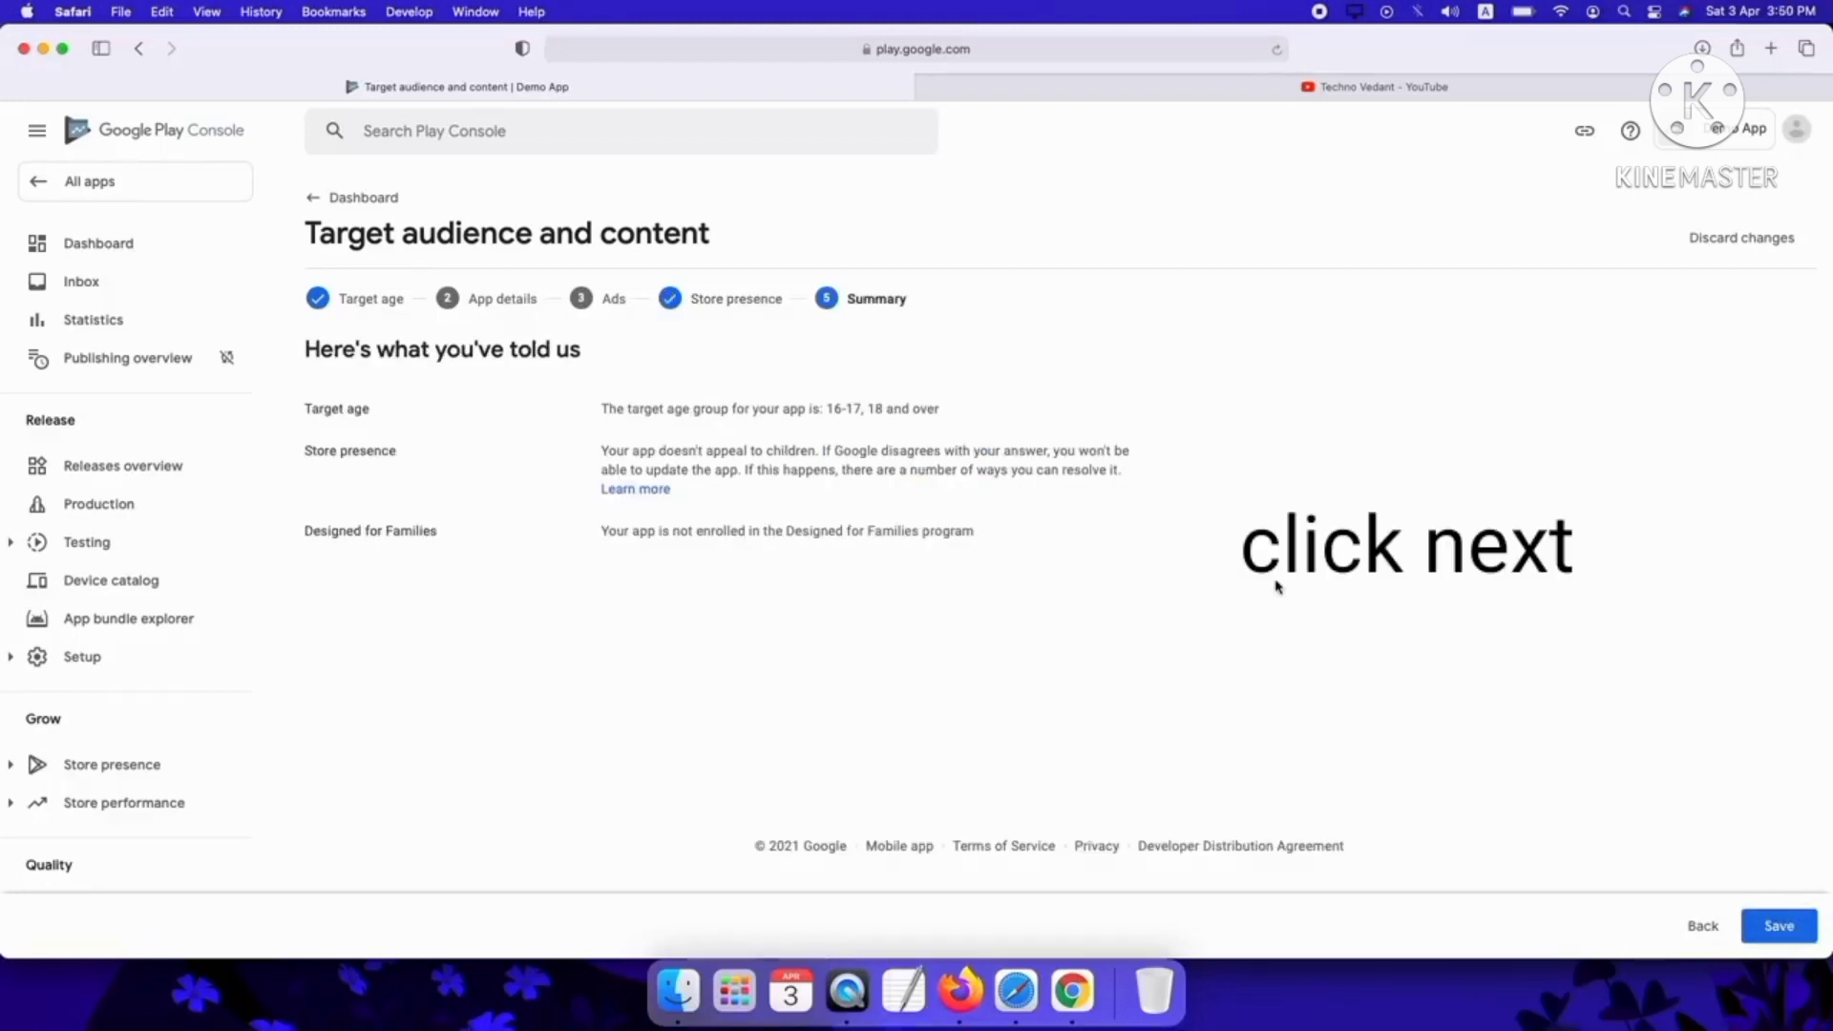
Step: Save the target audience answers and return to the app dashboard
click(1775, 927)
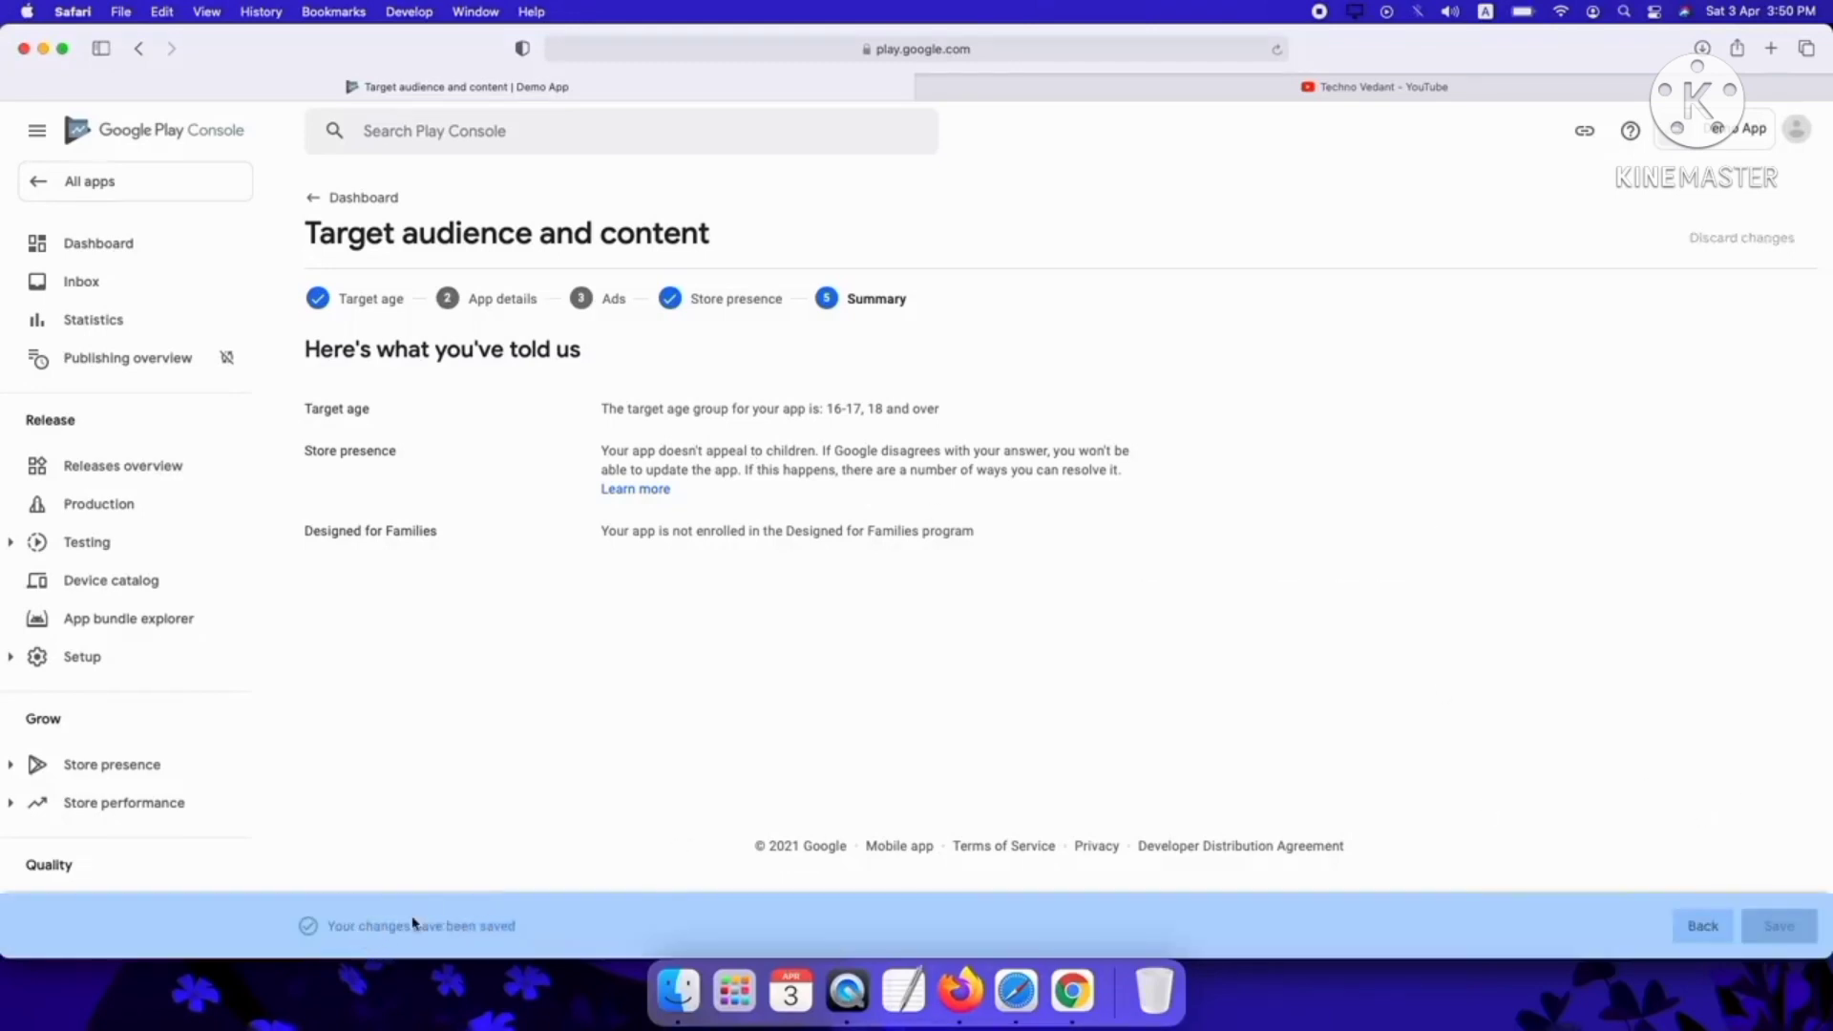
drag(330, 926, 520, 925)
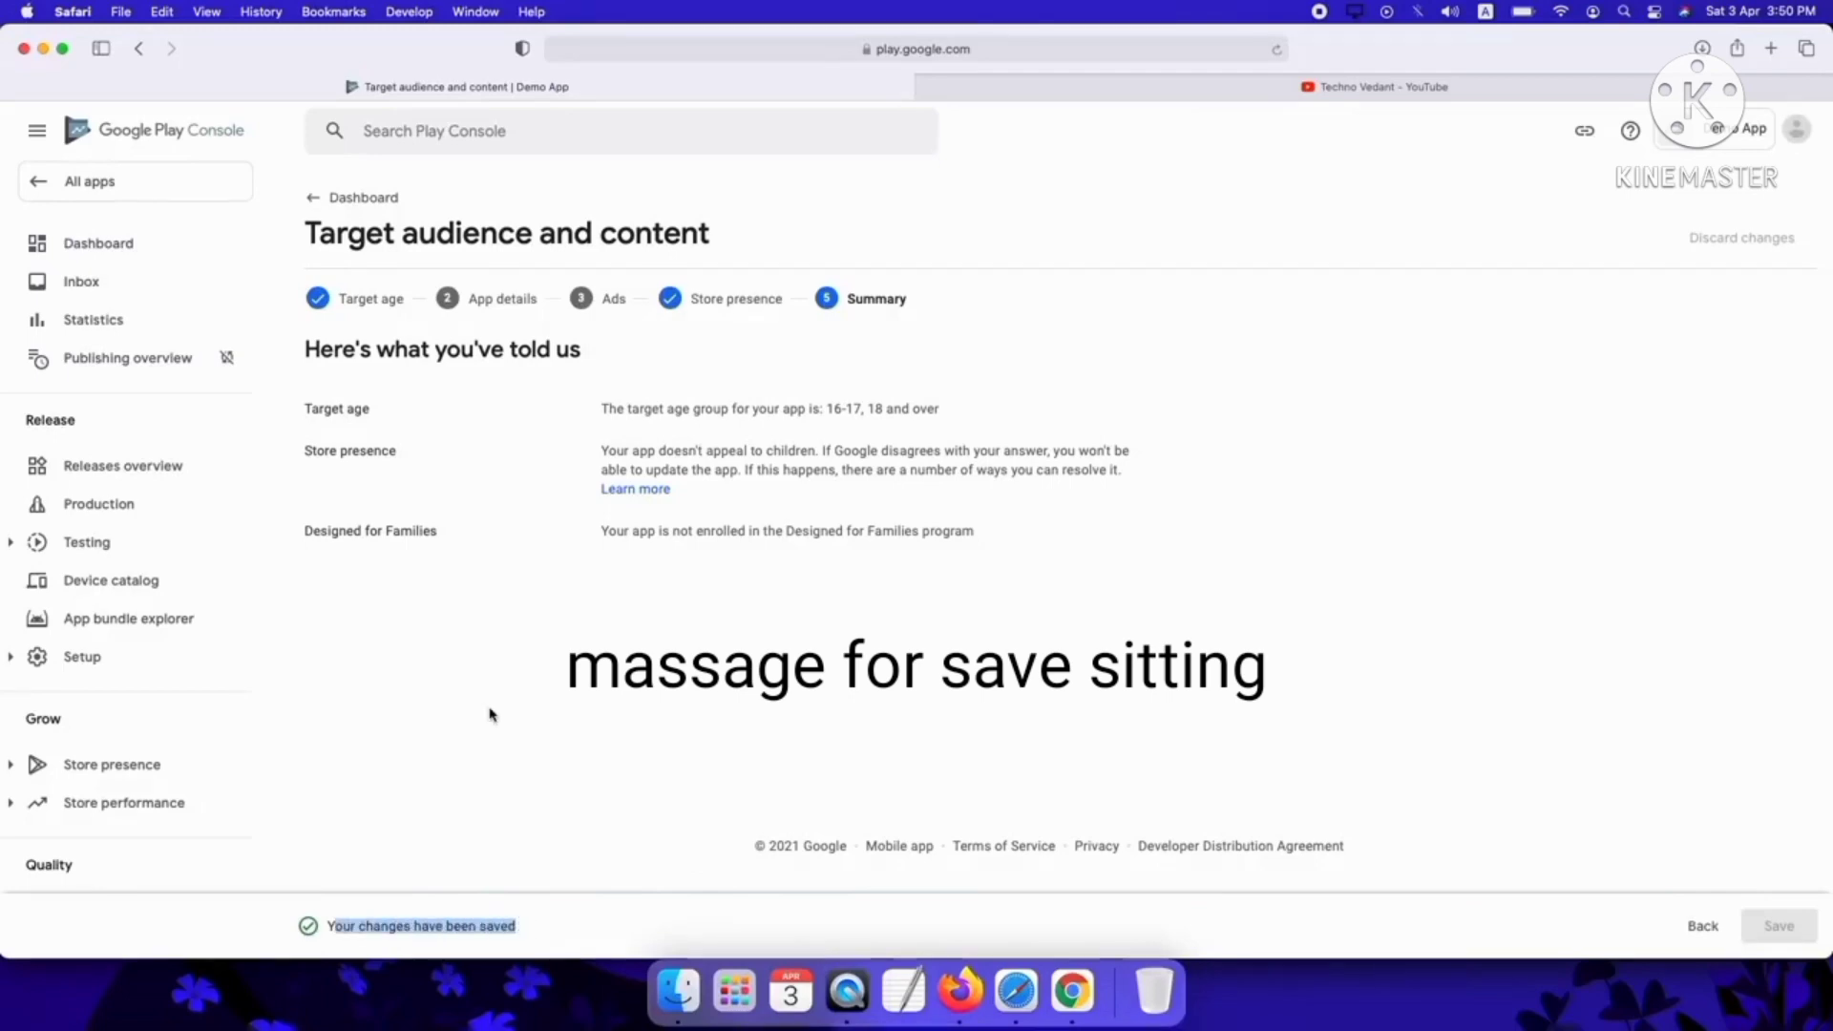
click(411, 430)
click(347, 200)
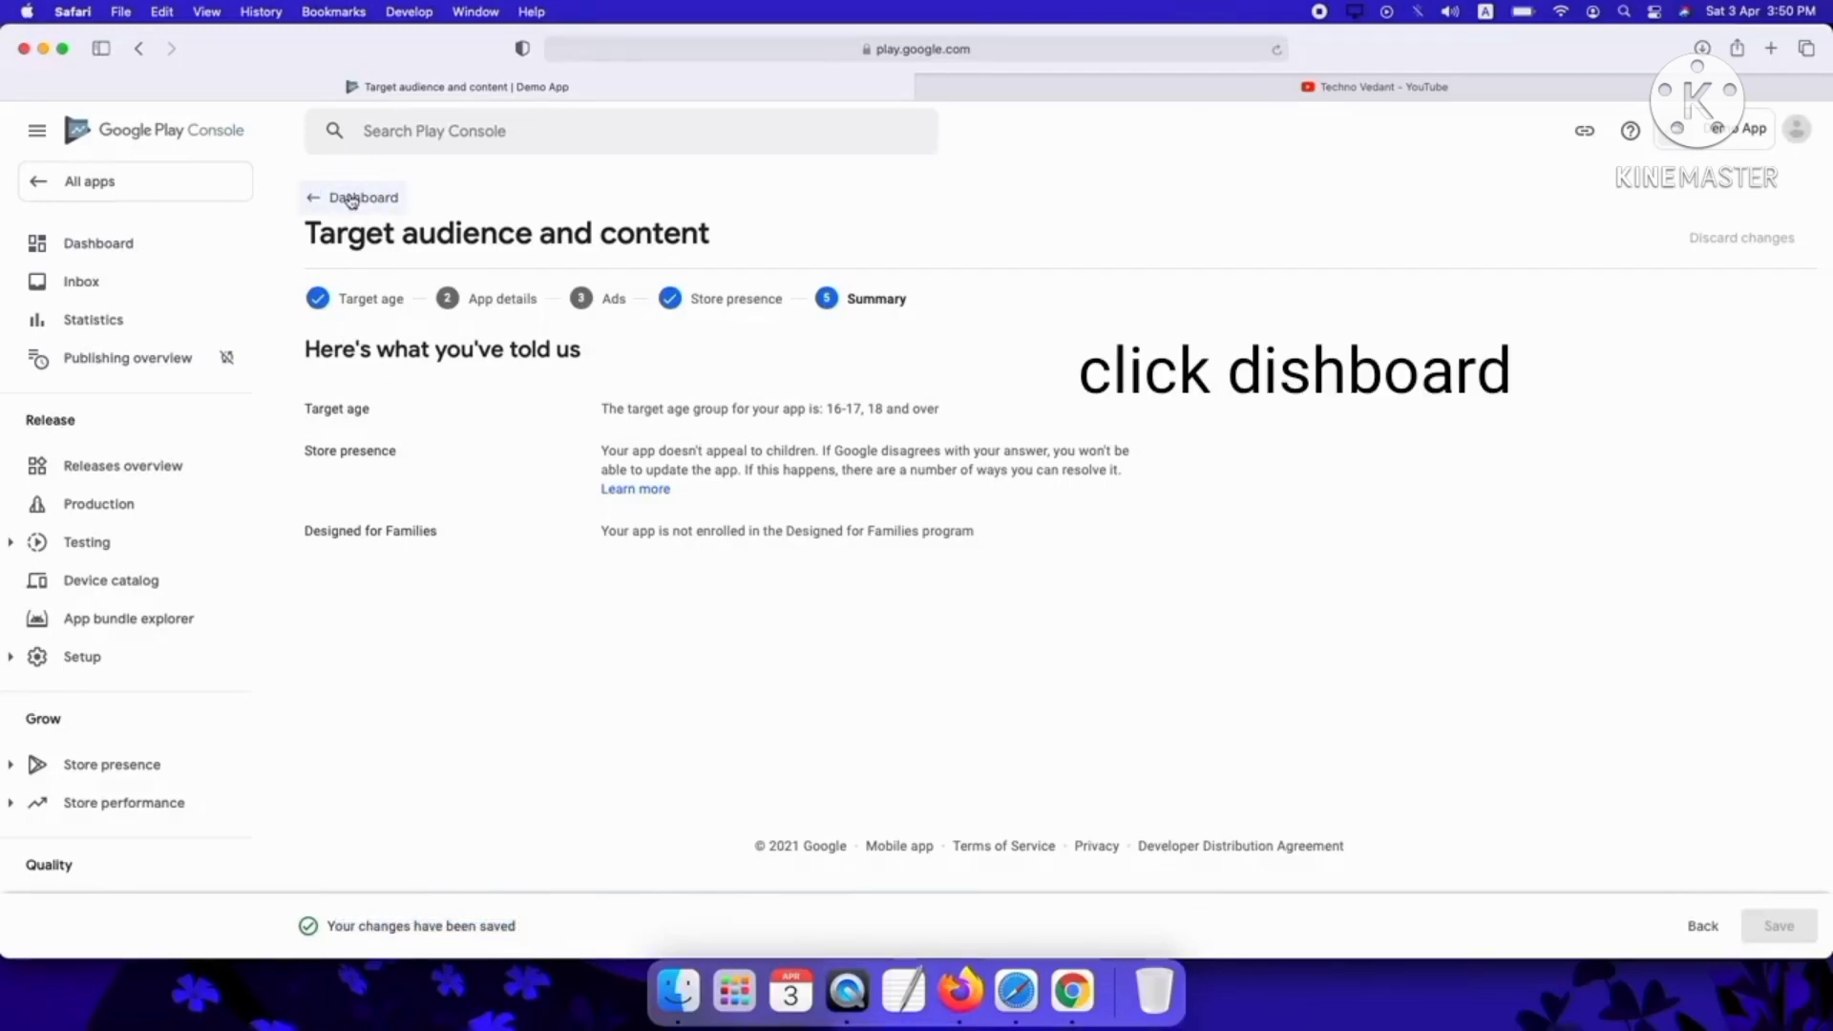
scroll(782, 732, down, 2)
scroll(587, 806, down, 1)
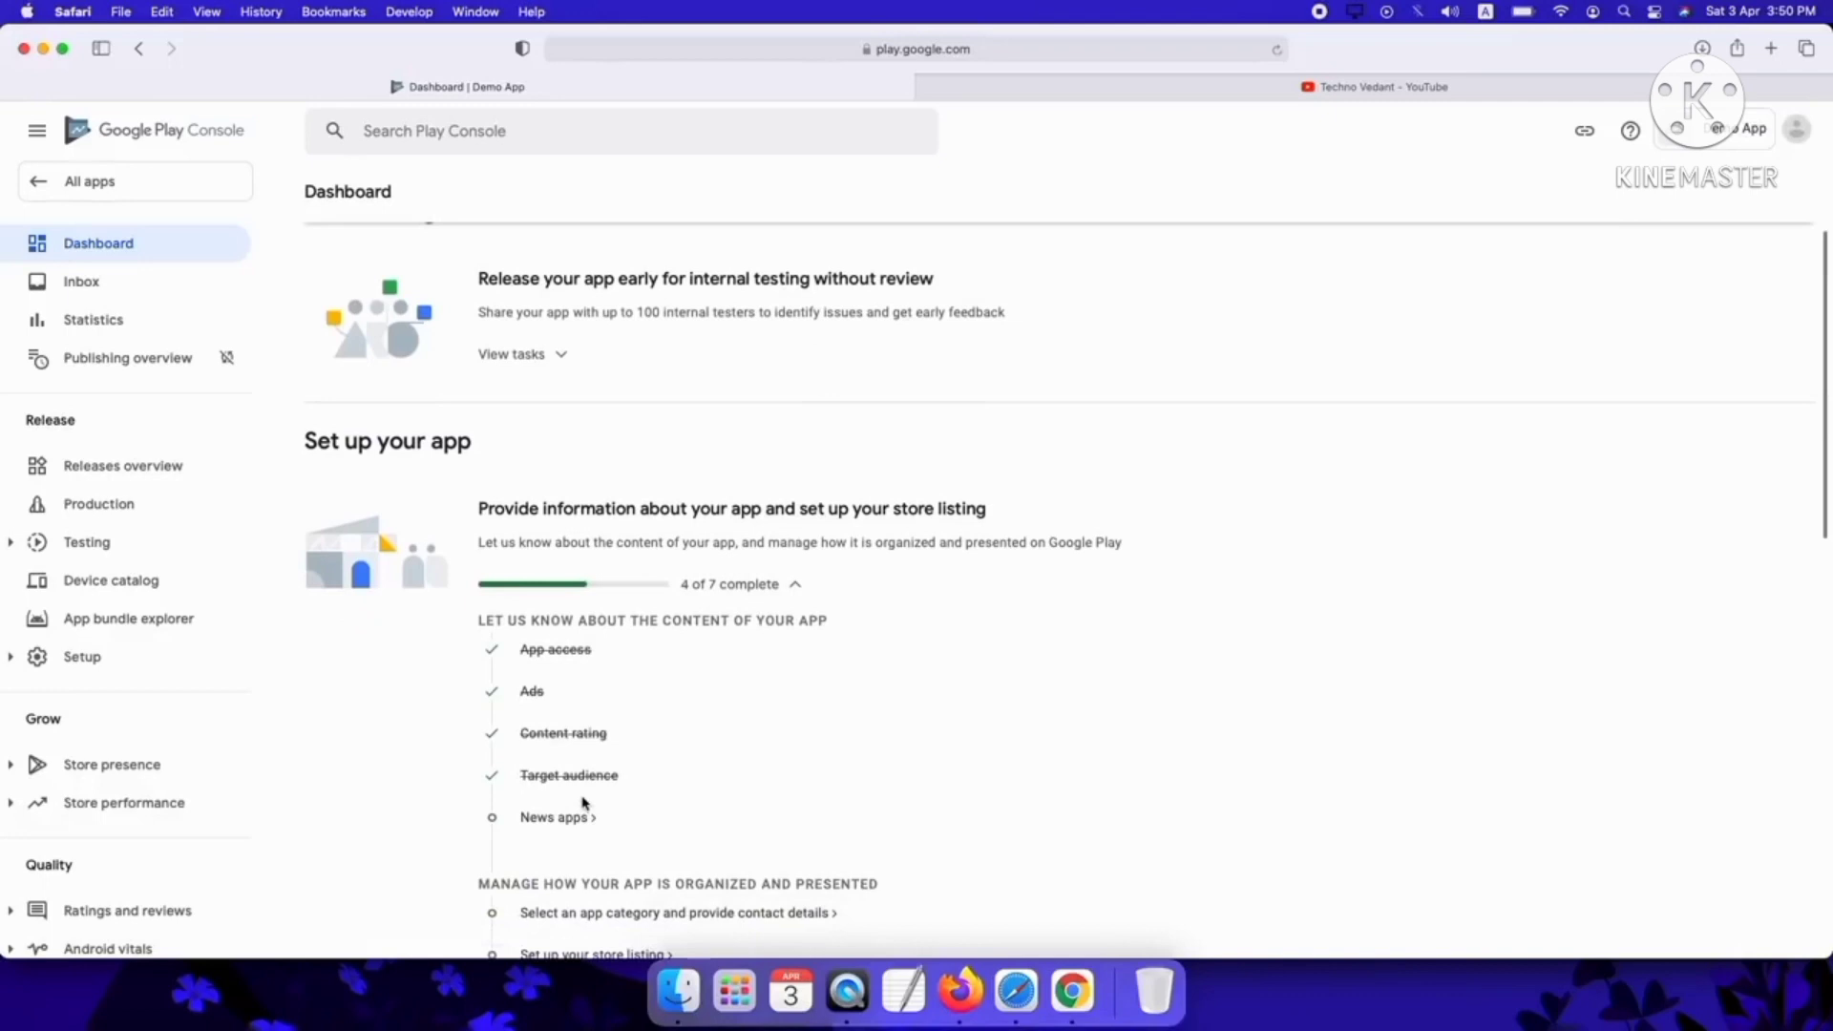
Step: Declare Demo App is not a news app, save, and return to the Dashboard checklist
click(563, 799)
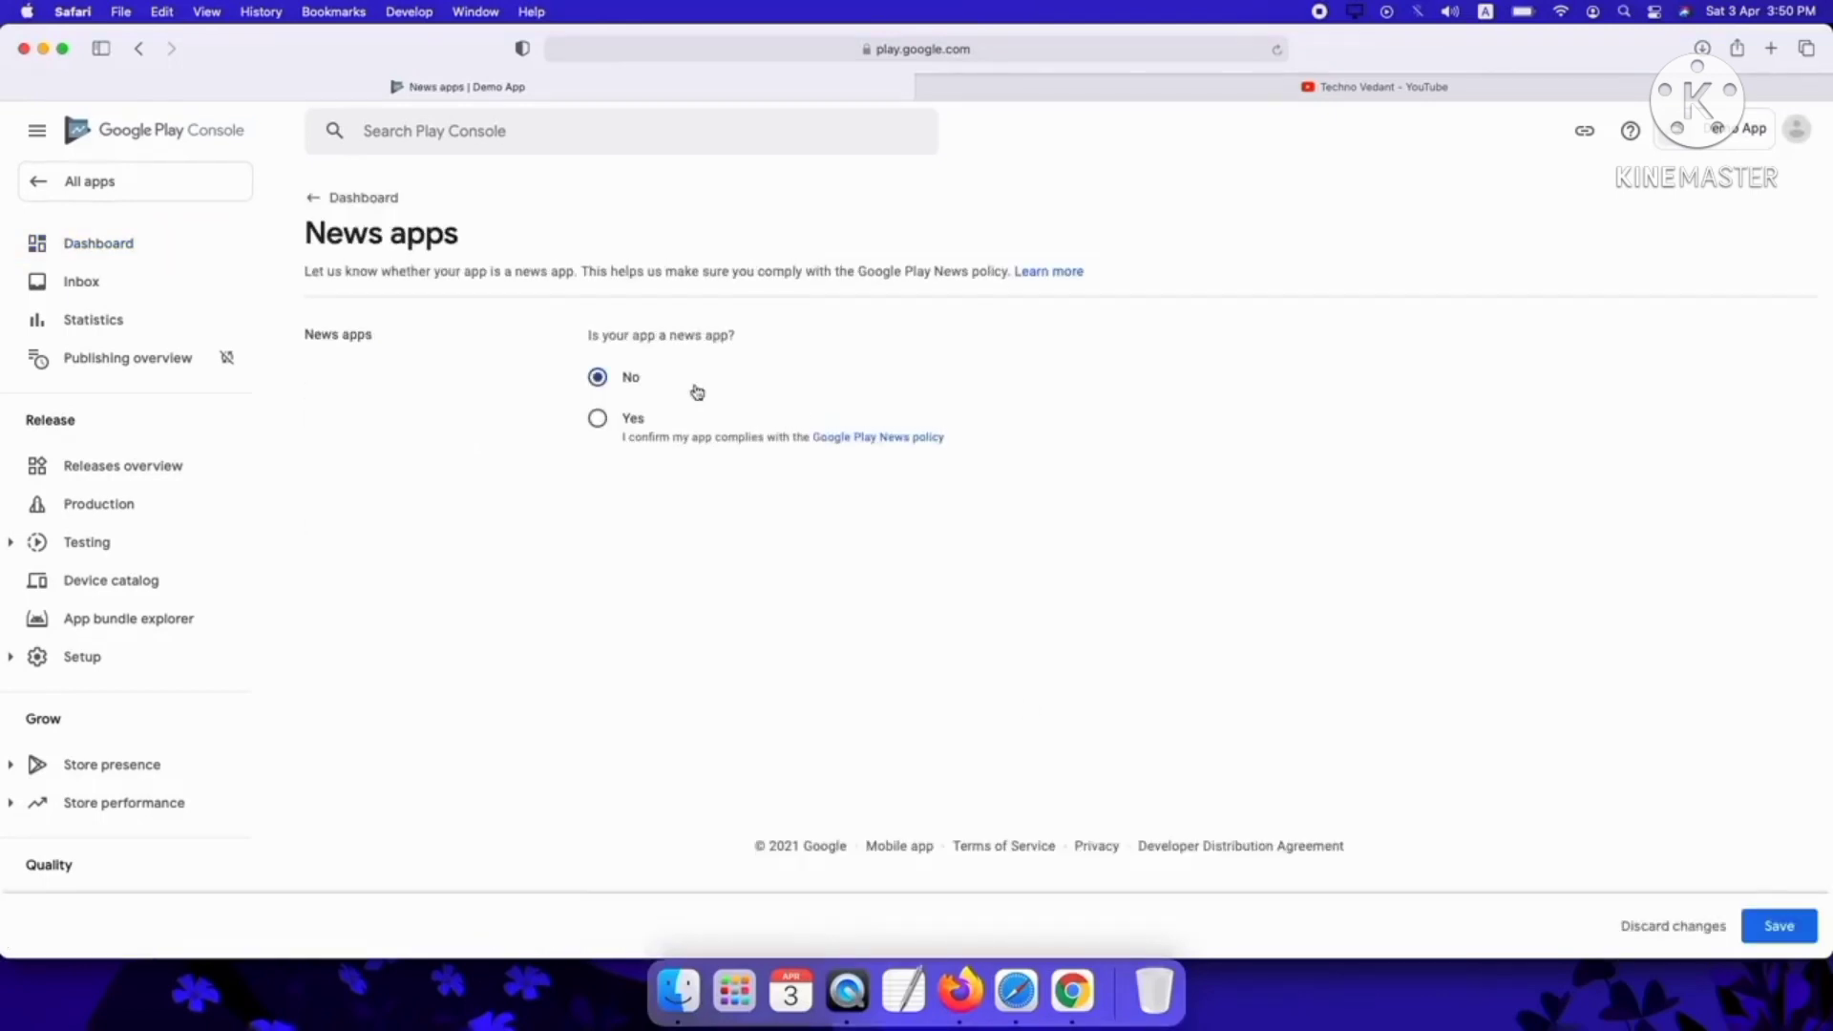
click(1778, 927)
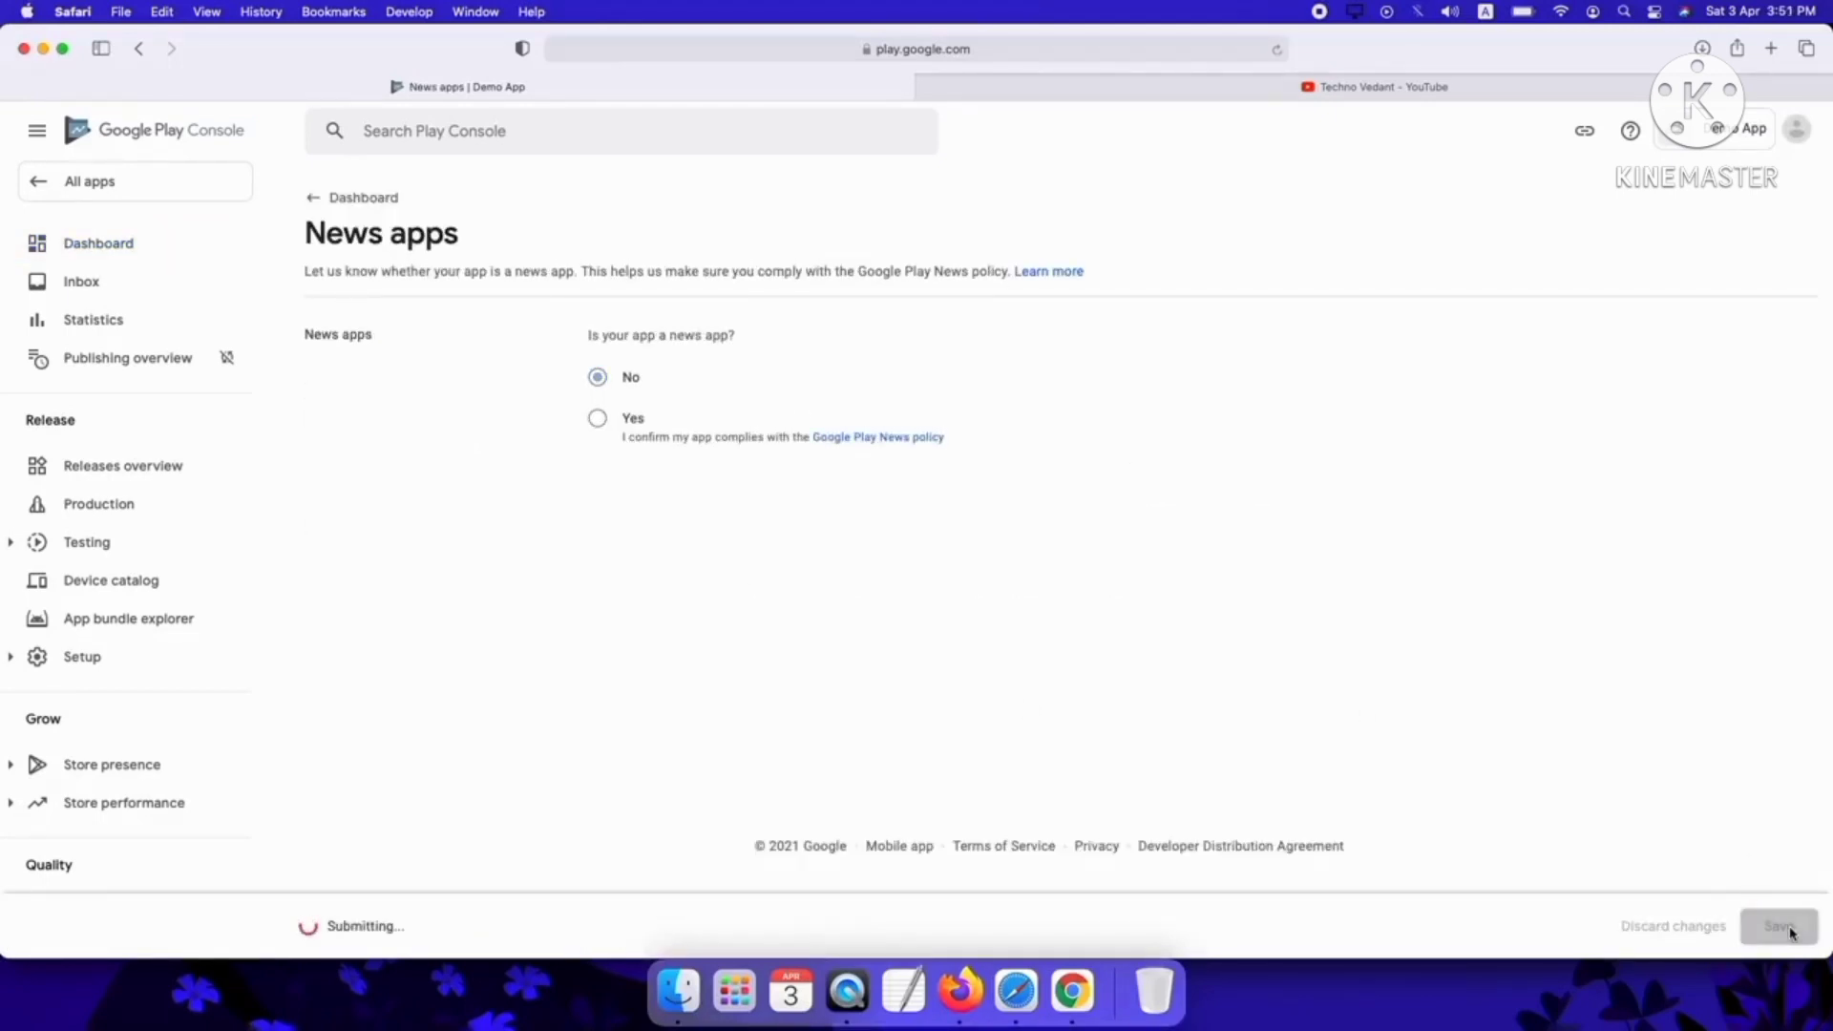
click(363, 197)
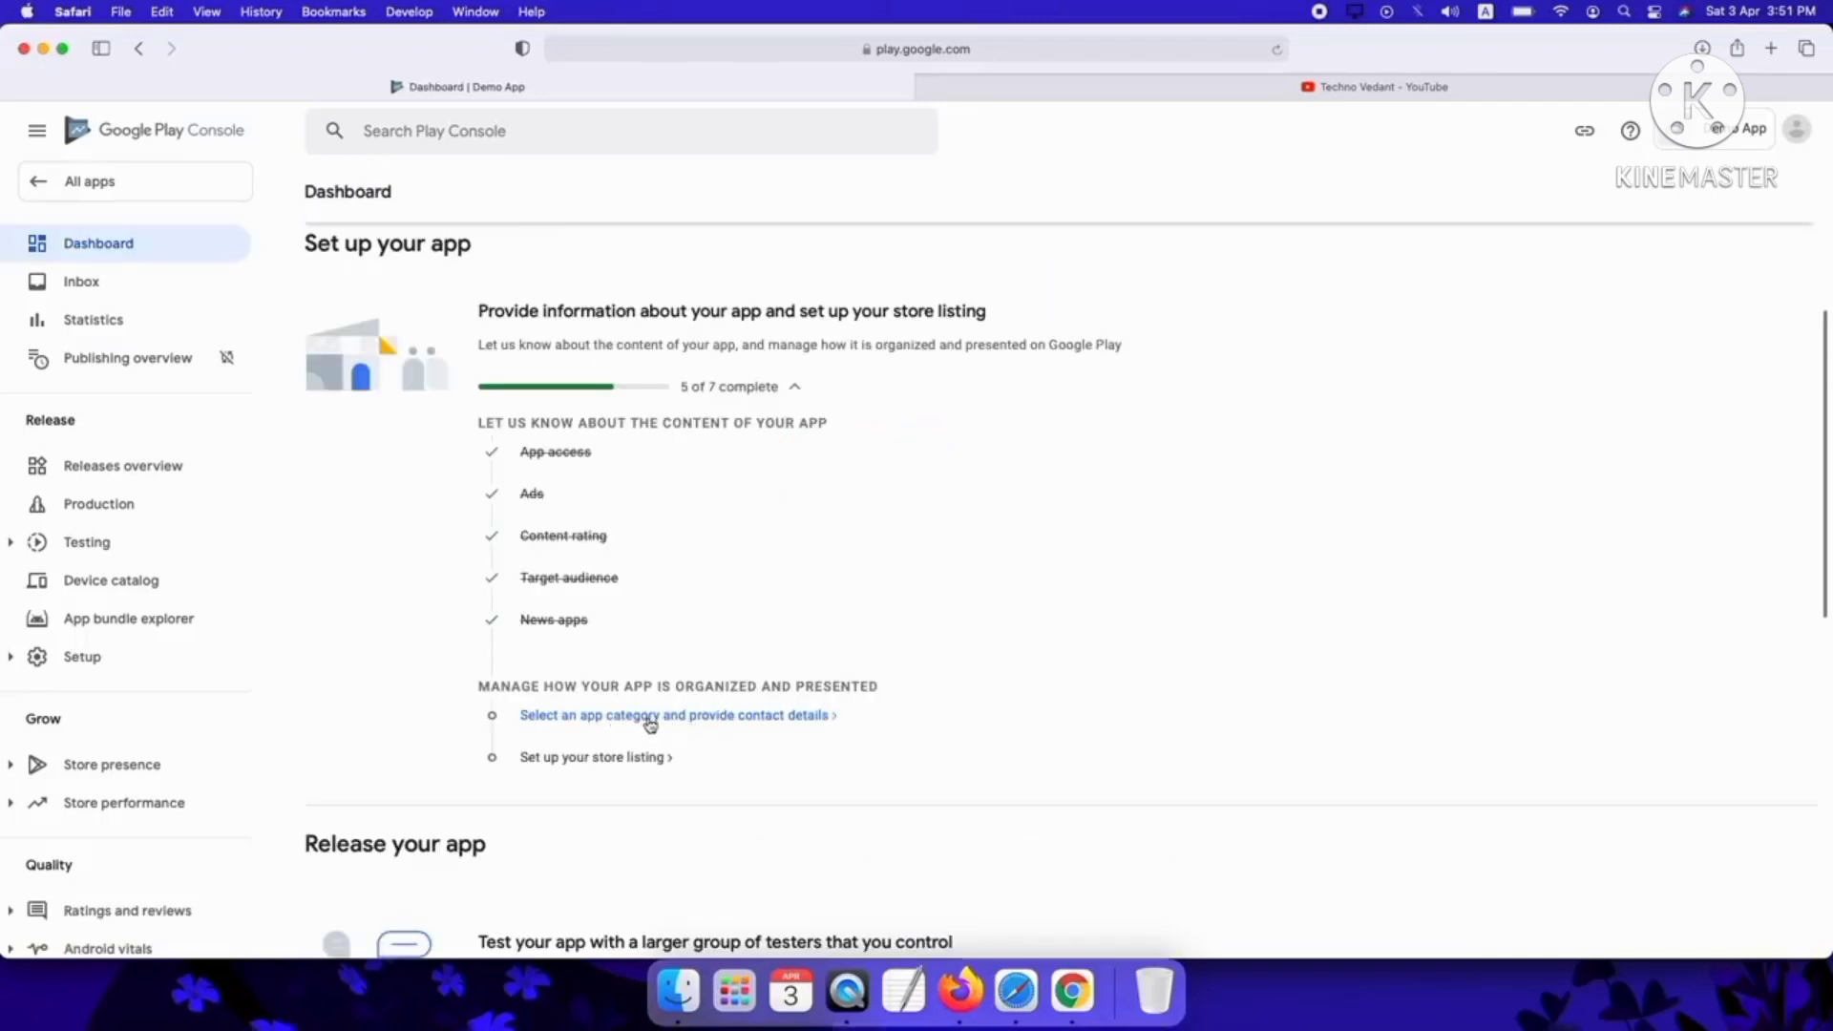
Step: In store settings classify the listing as an App in the Education category
click(764, 718)
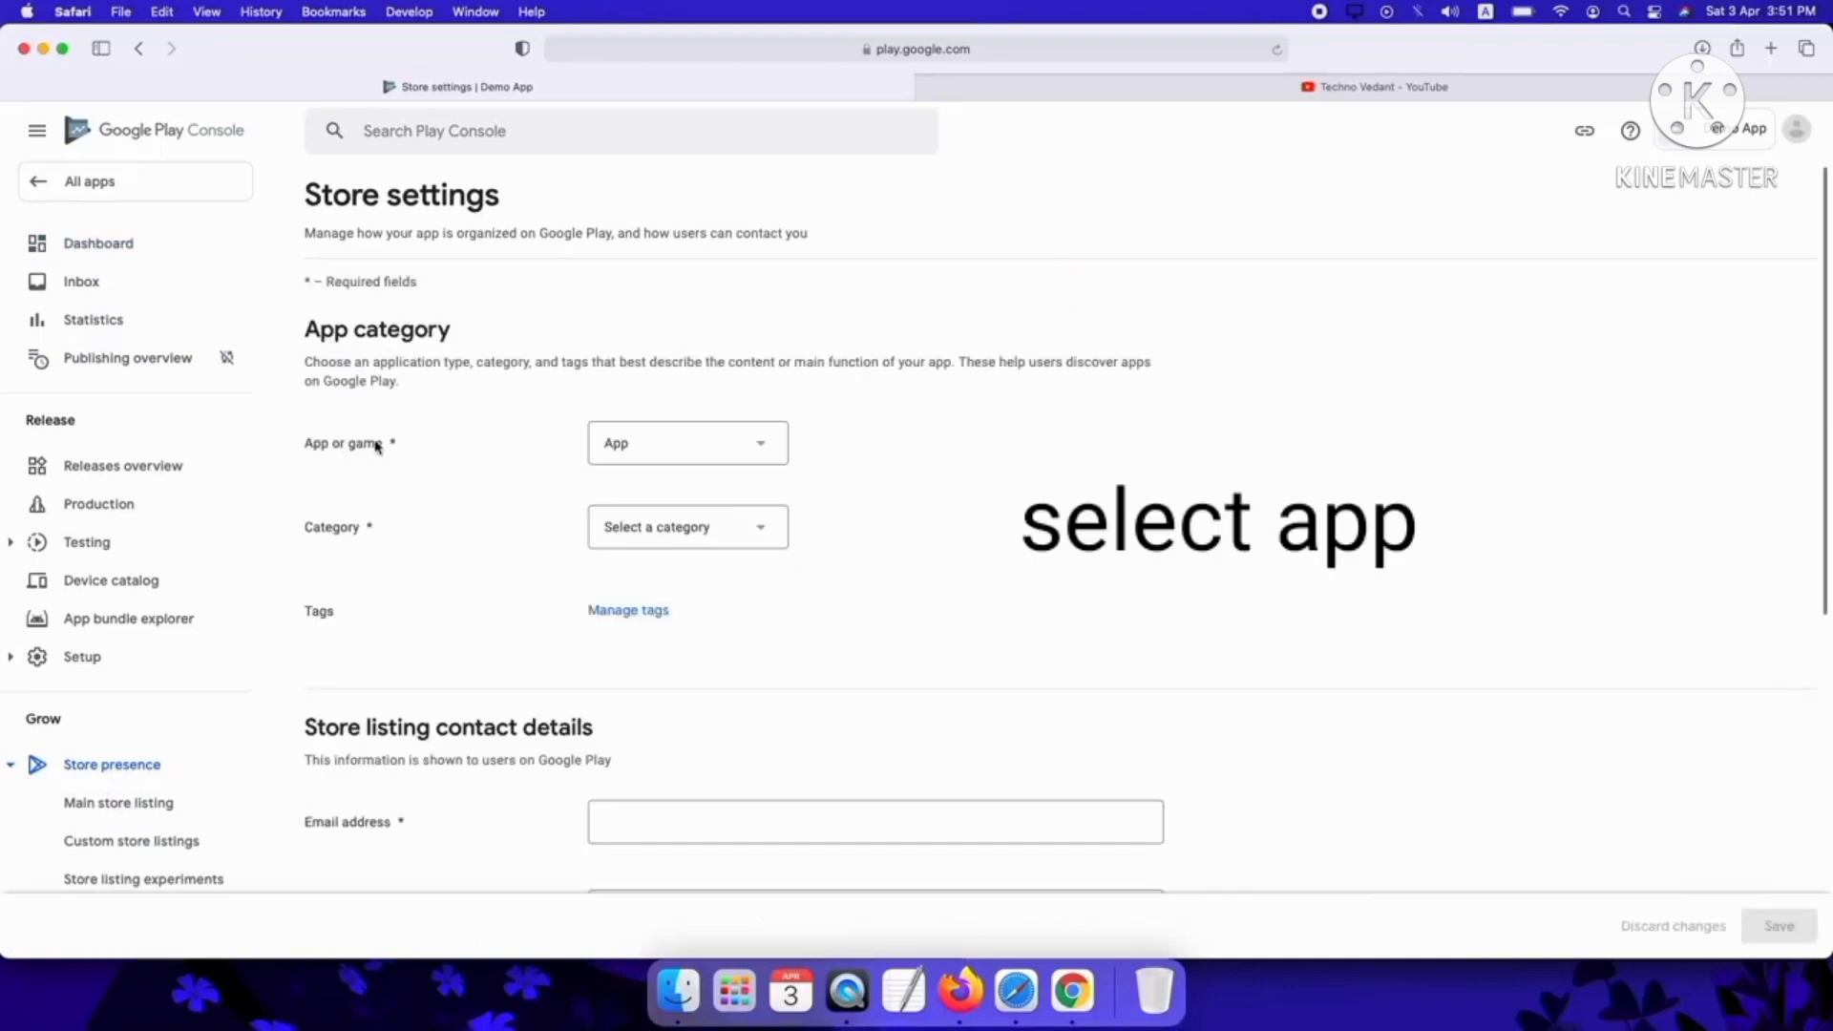
click(758, 454)
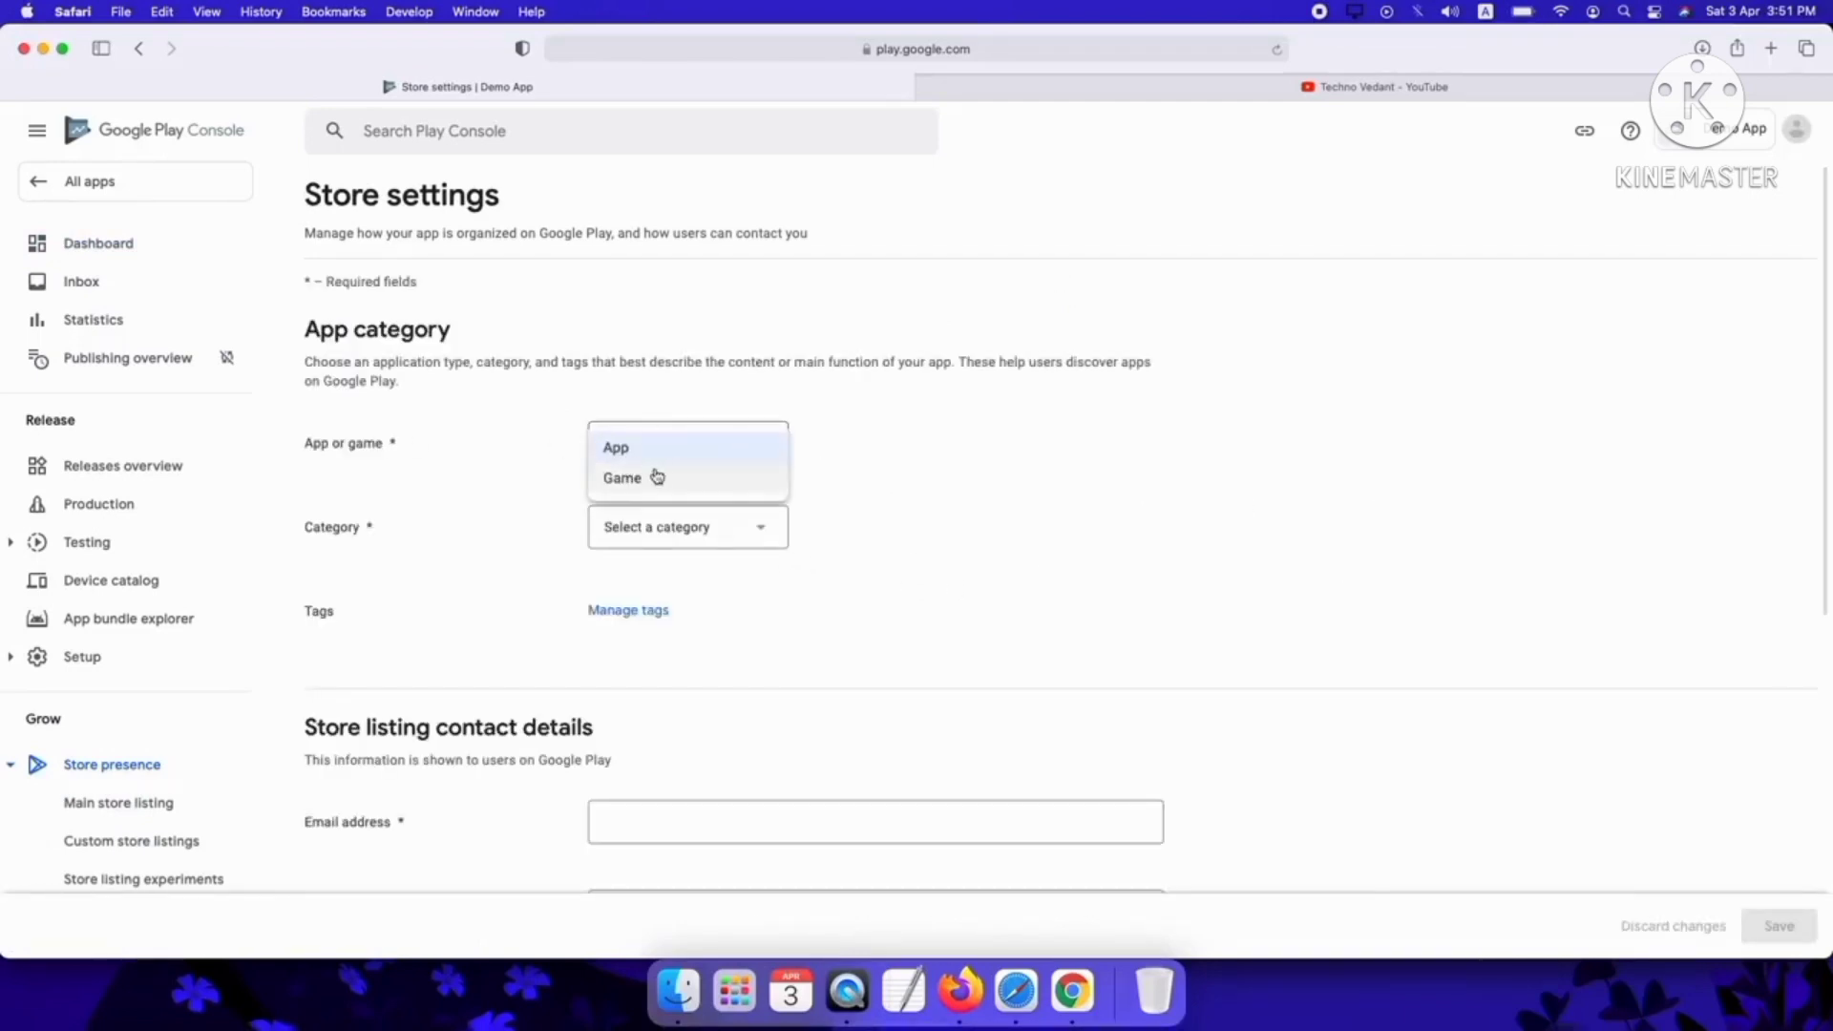
click(647, 459)
click(753, 548)
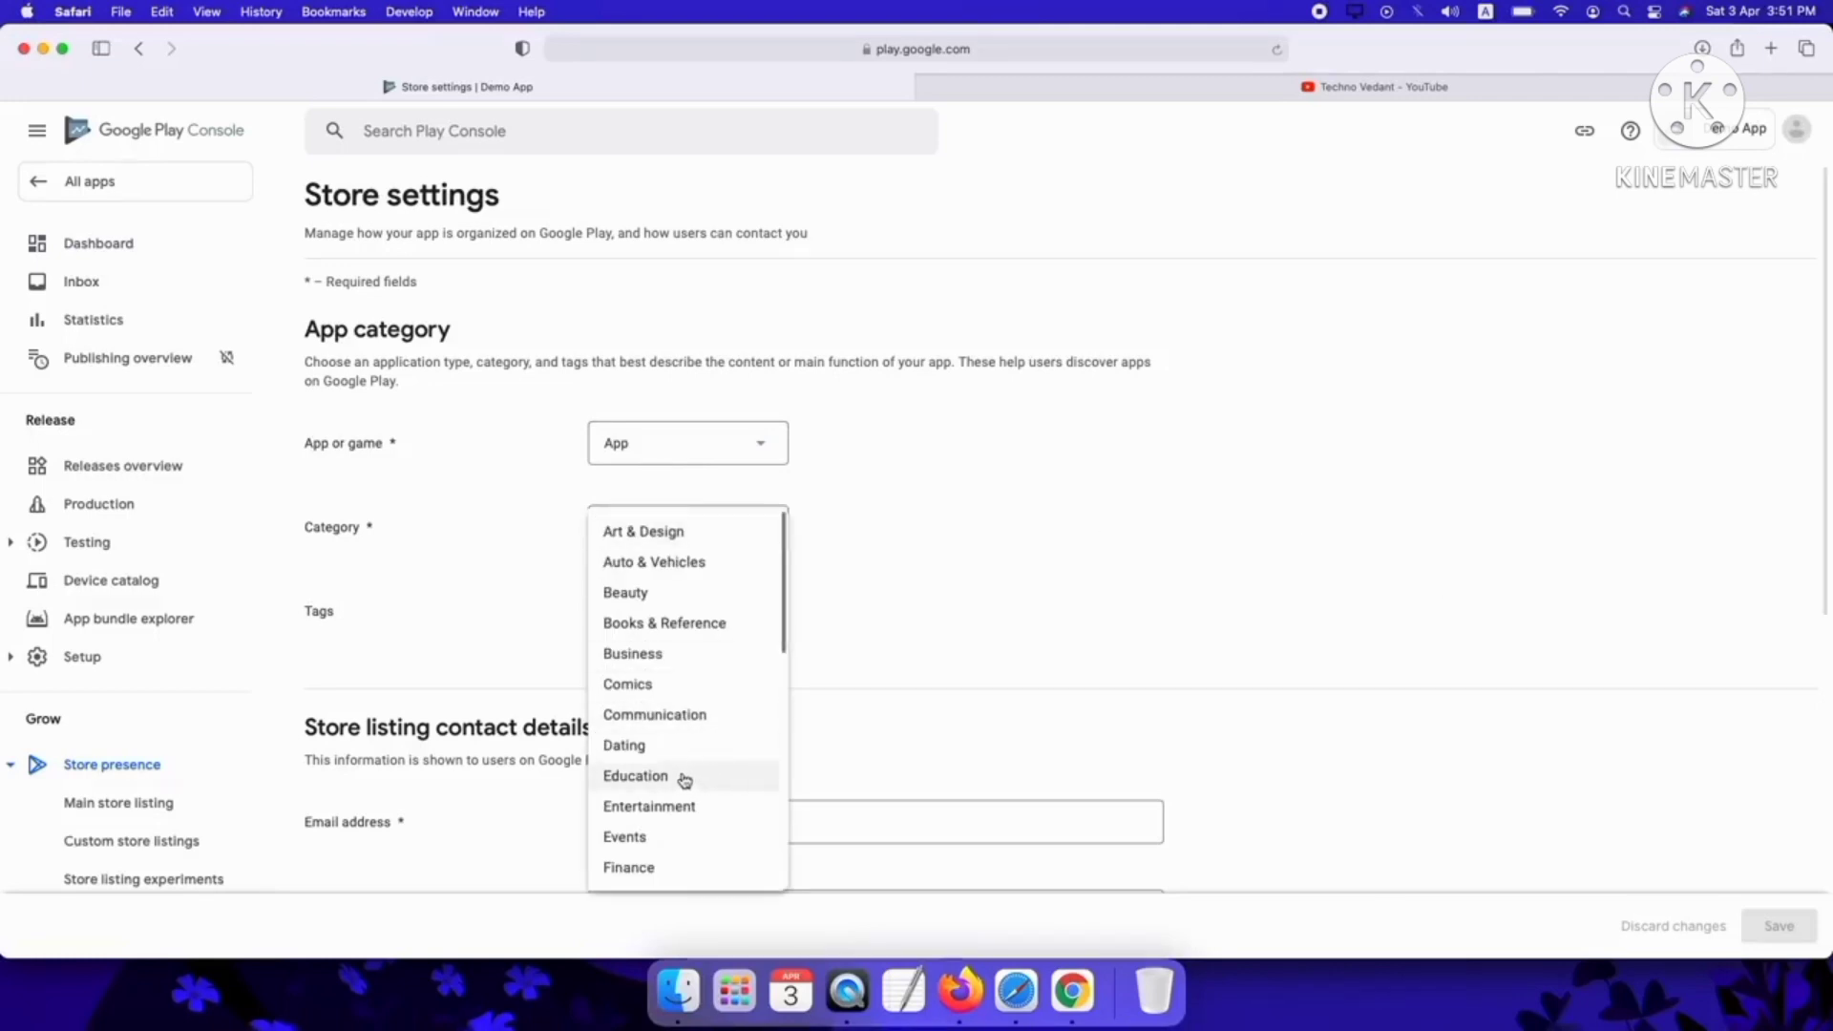
click(676, 781)
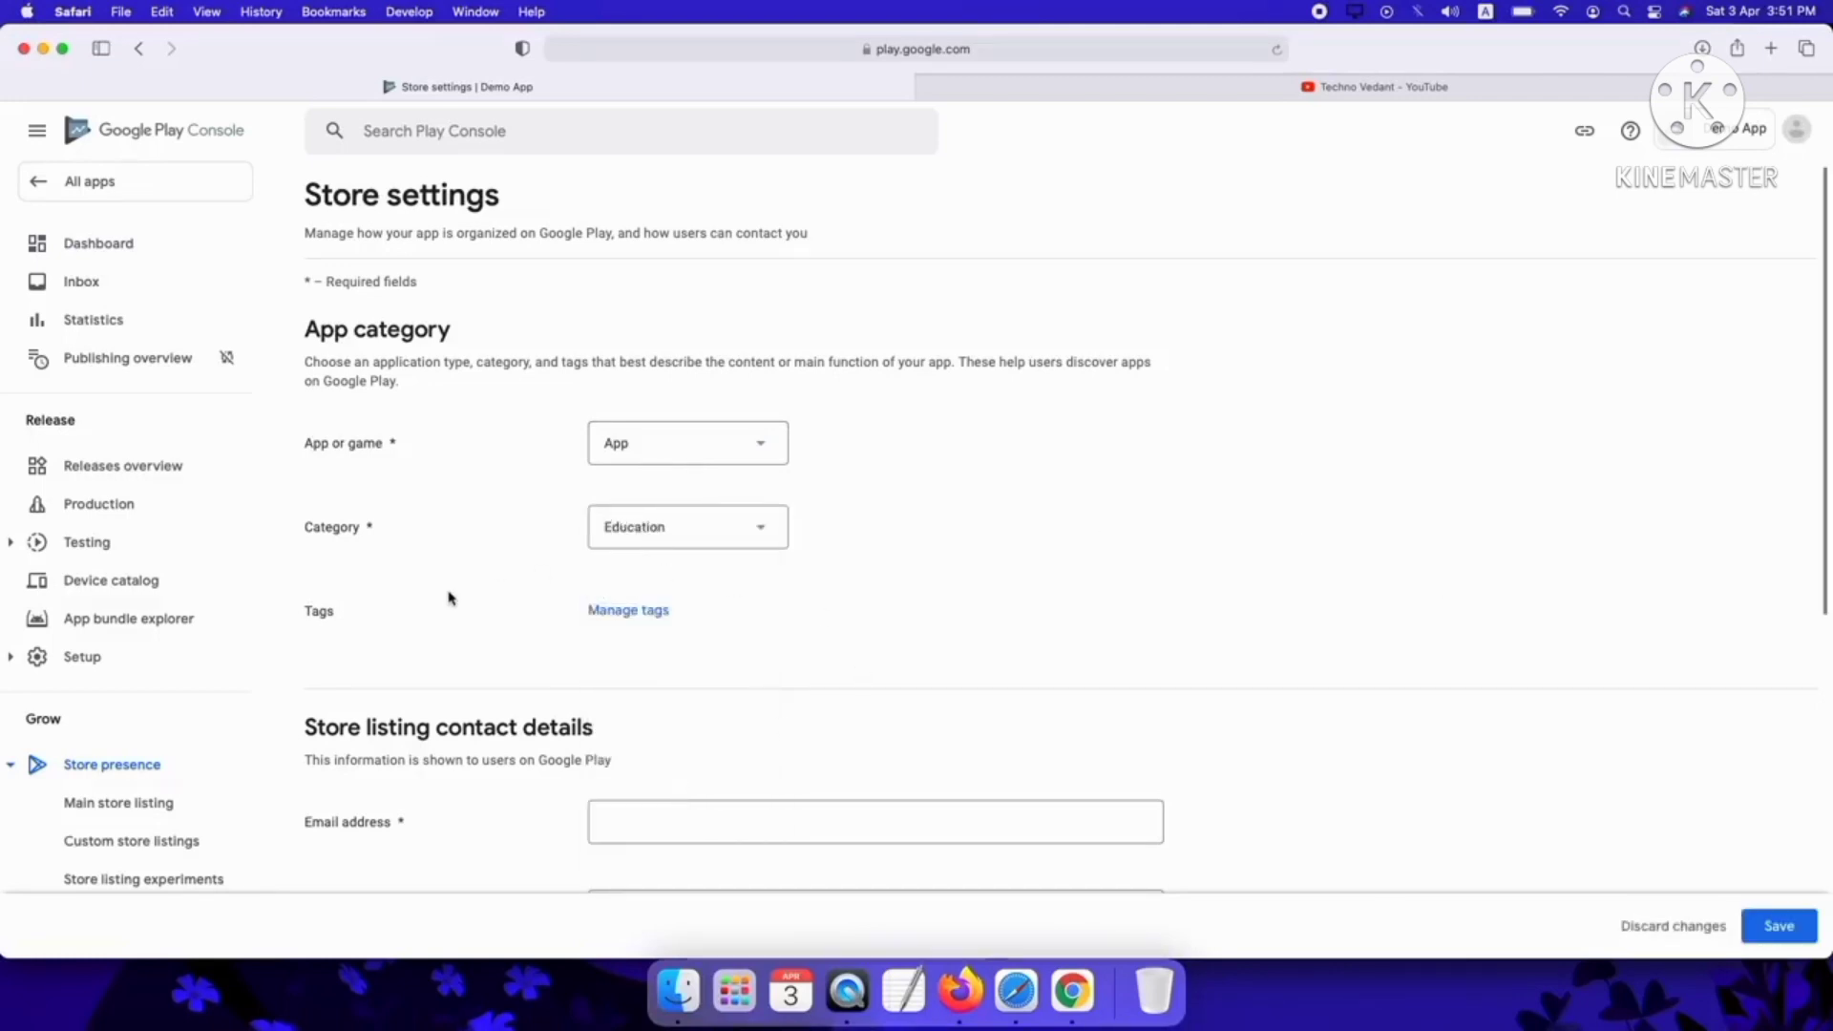
scroll(448, 598, down, 1)
click(631, 592)
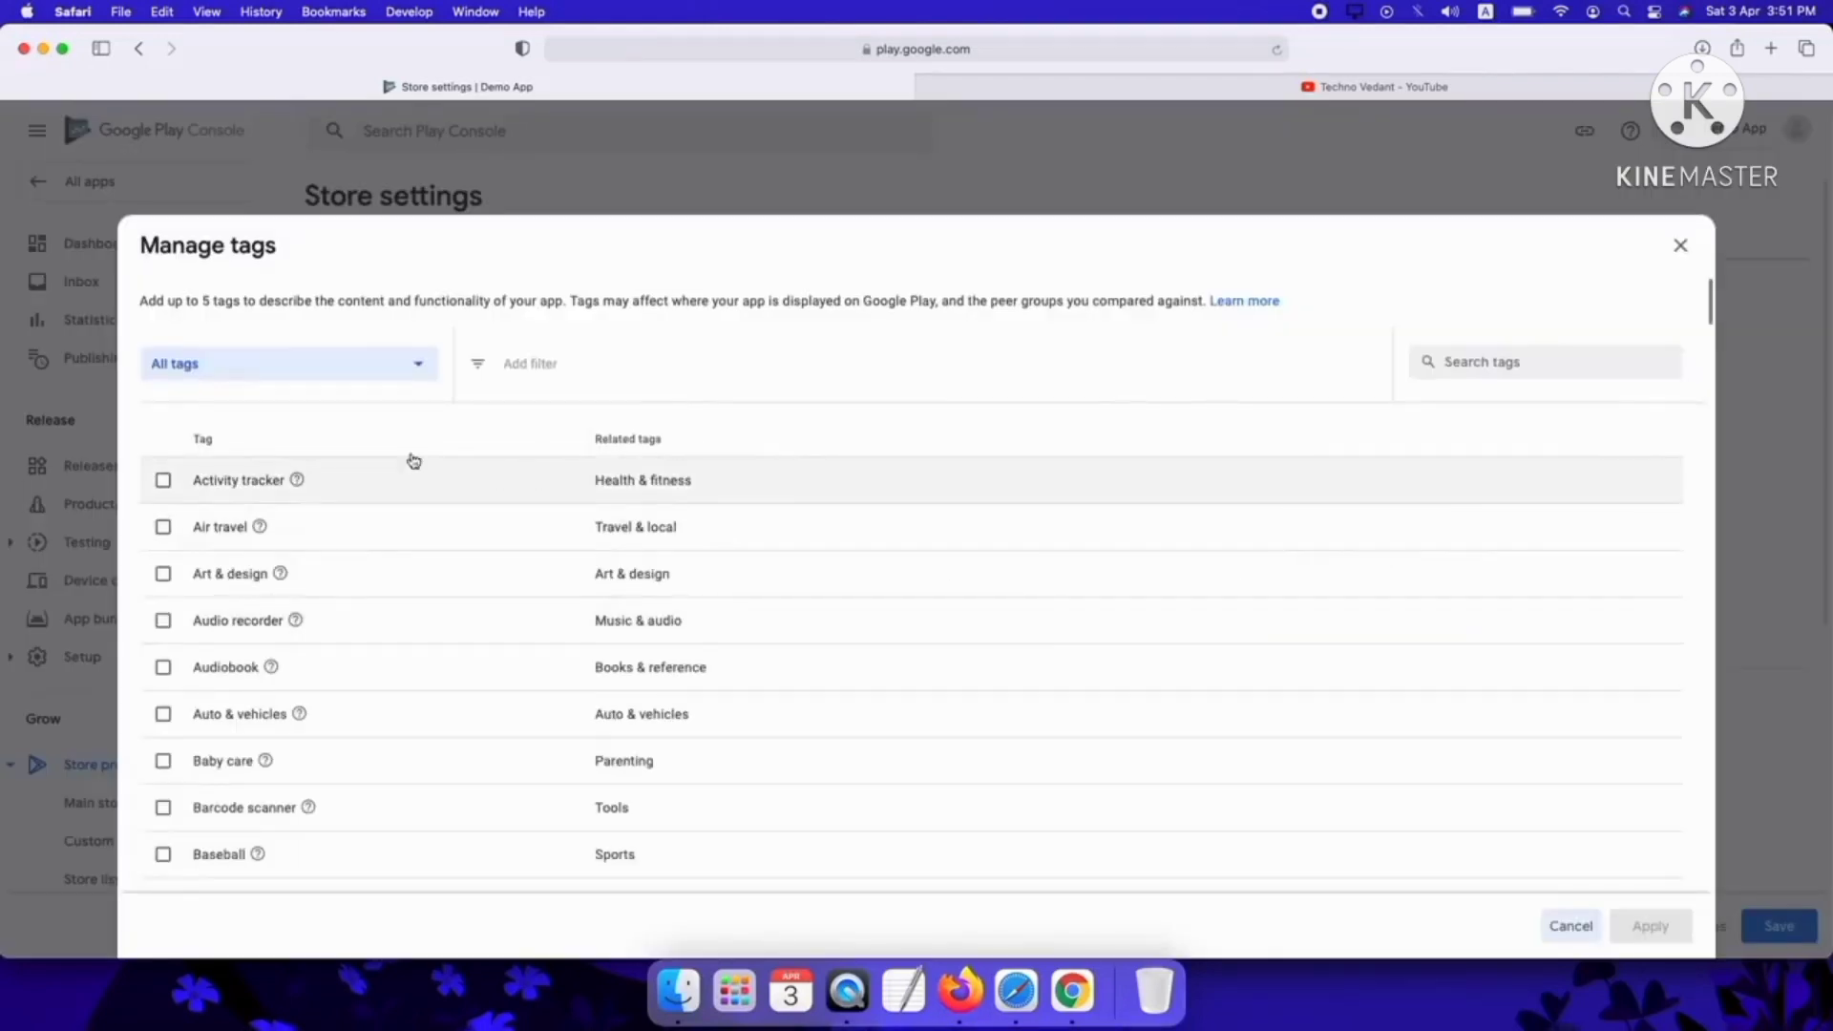
Step: Search the tag list for 'education', tick the Education tag and apply it
click(411, 367)
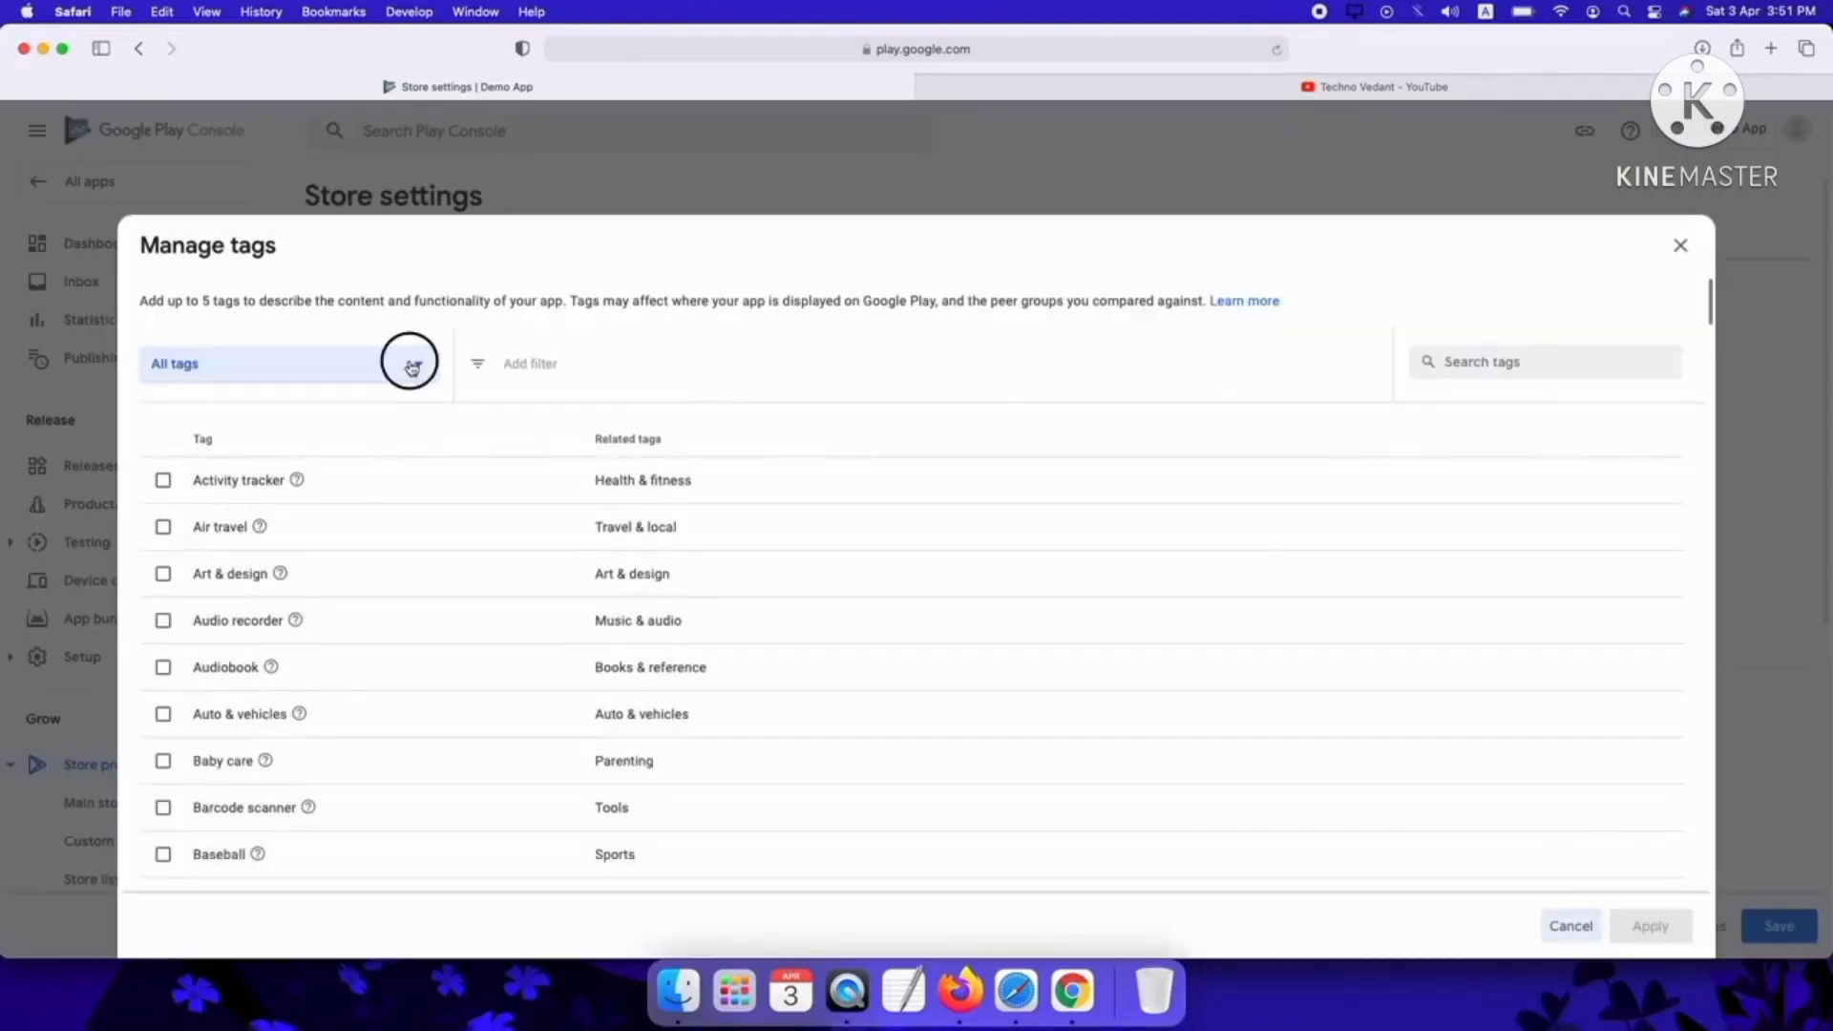
click(215, 441)
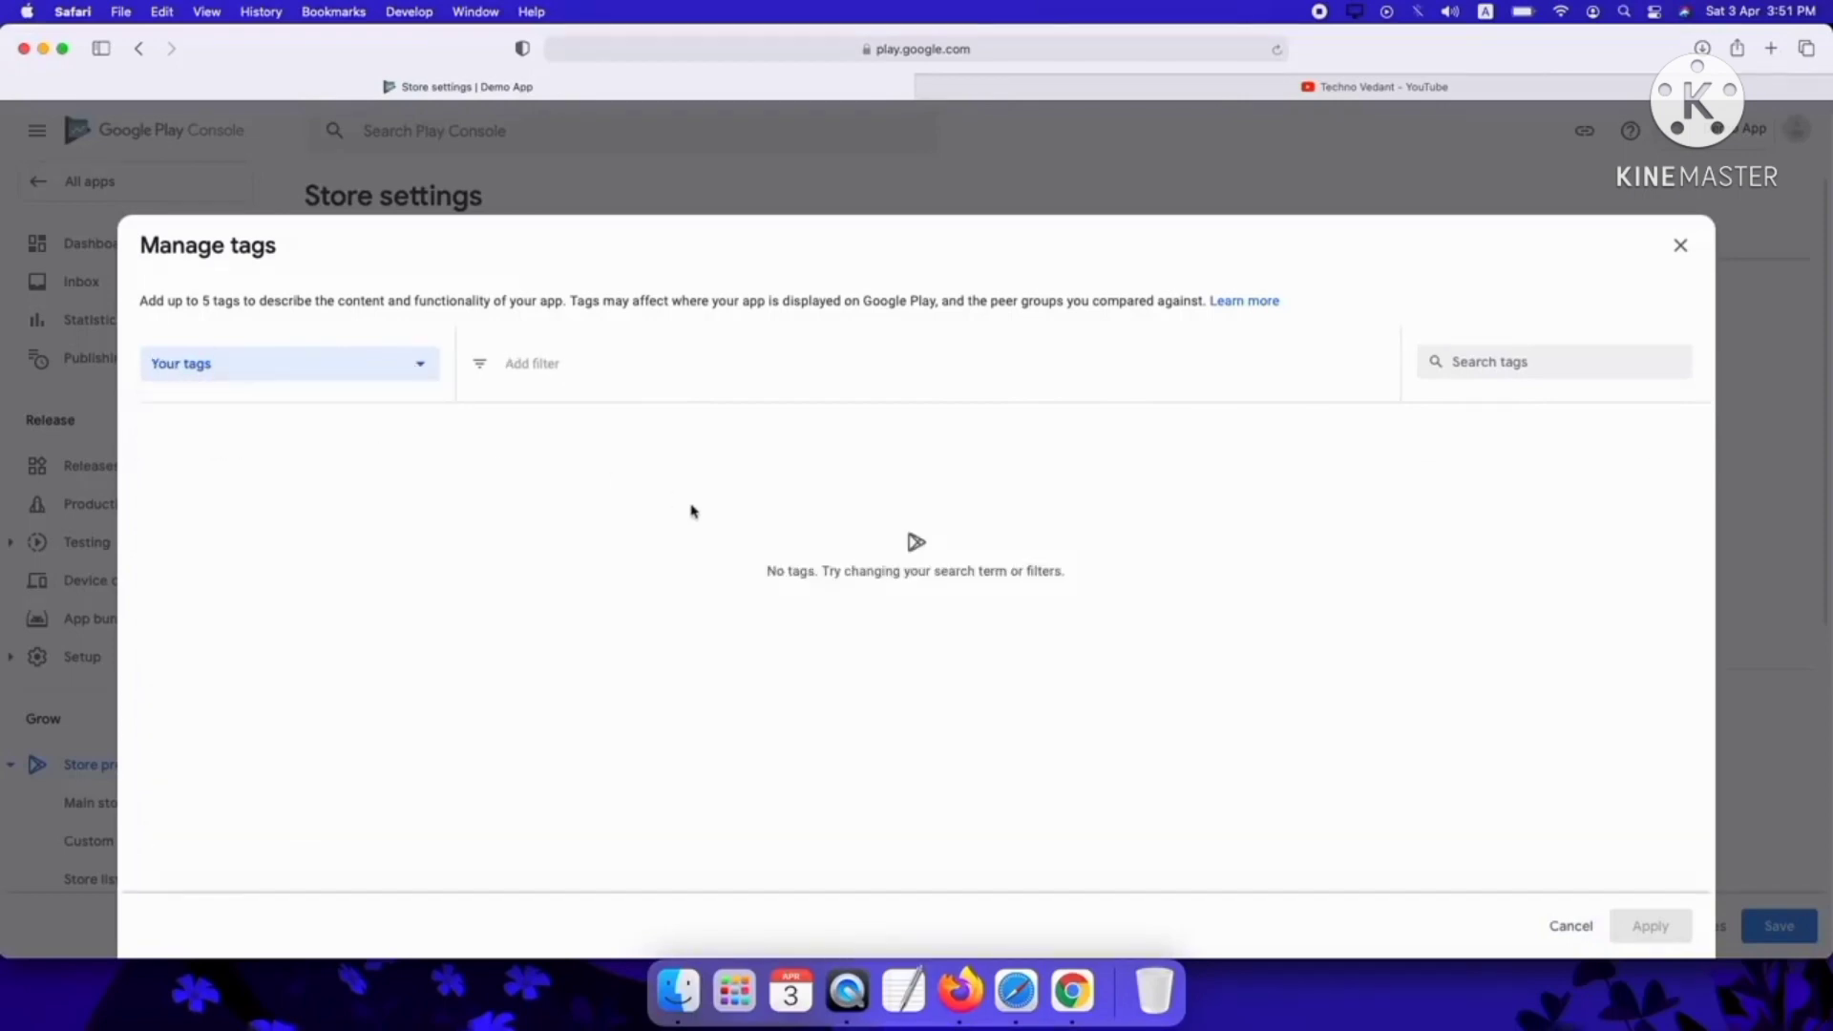
click(400, 364)
click(192, 406)
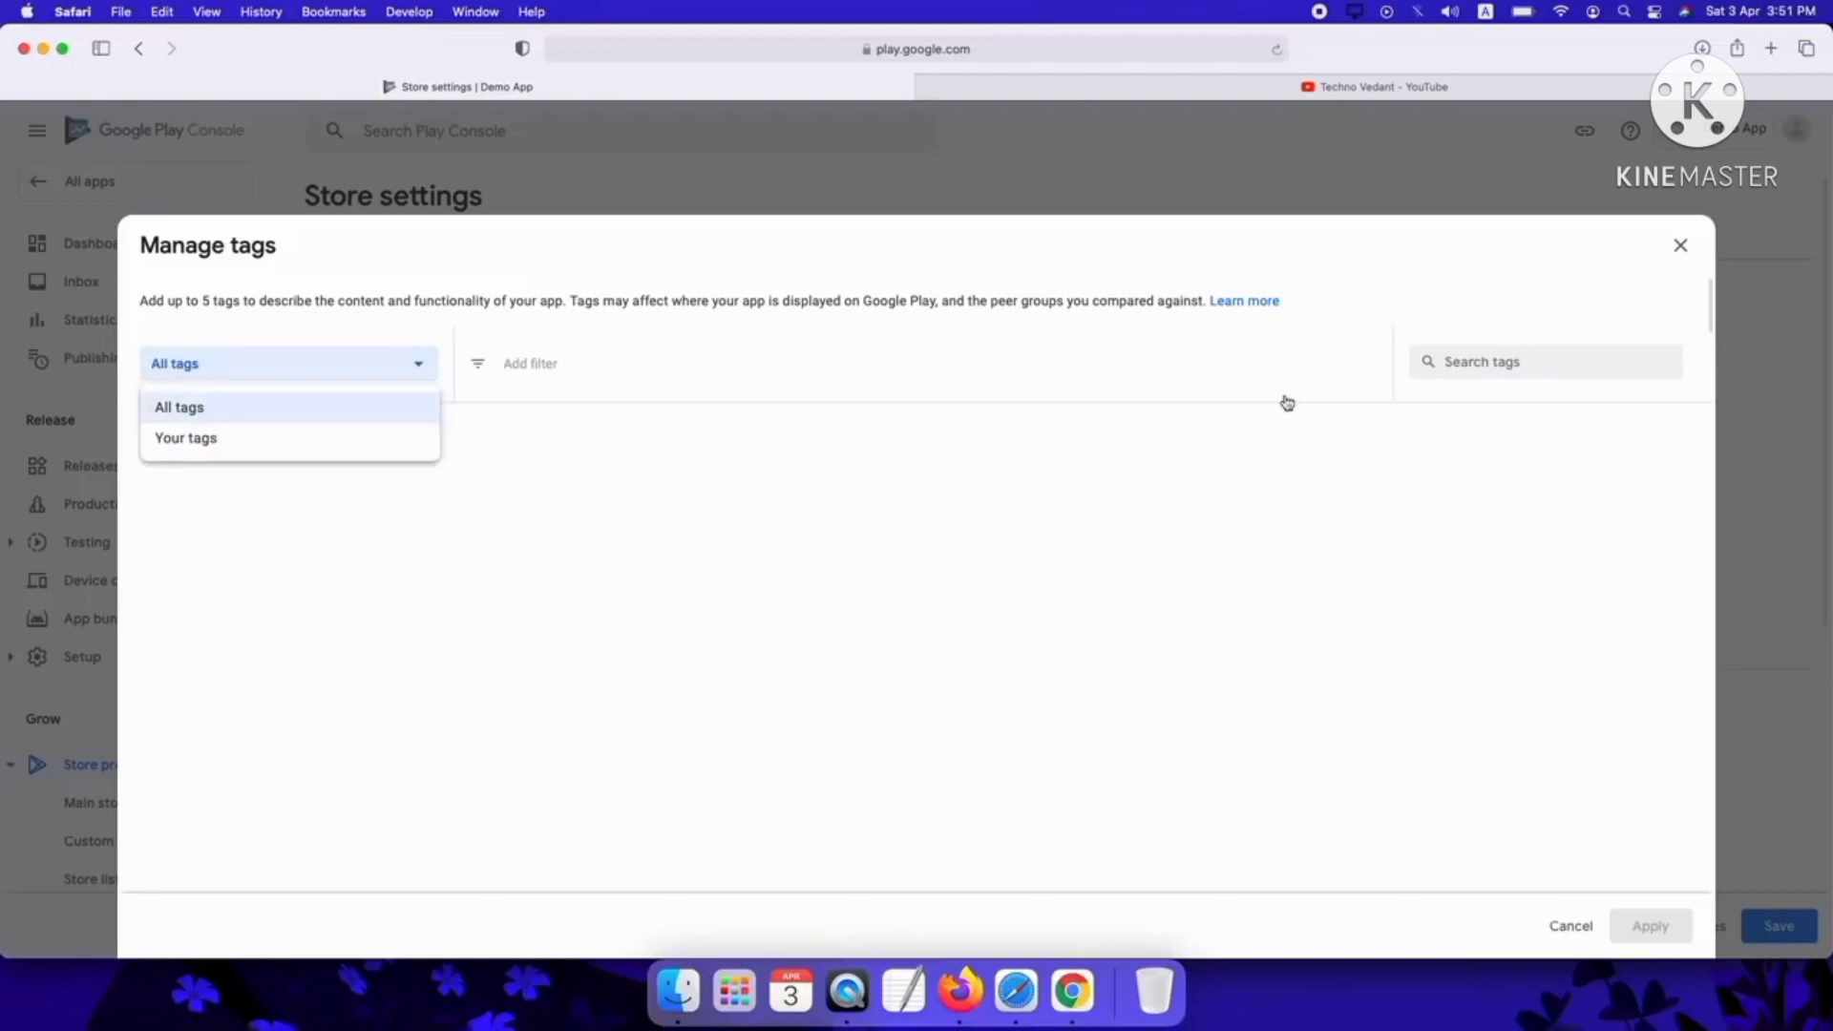
click(1530, 375)
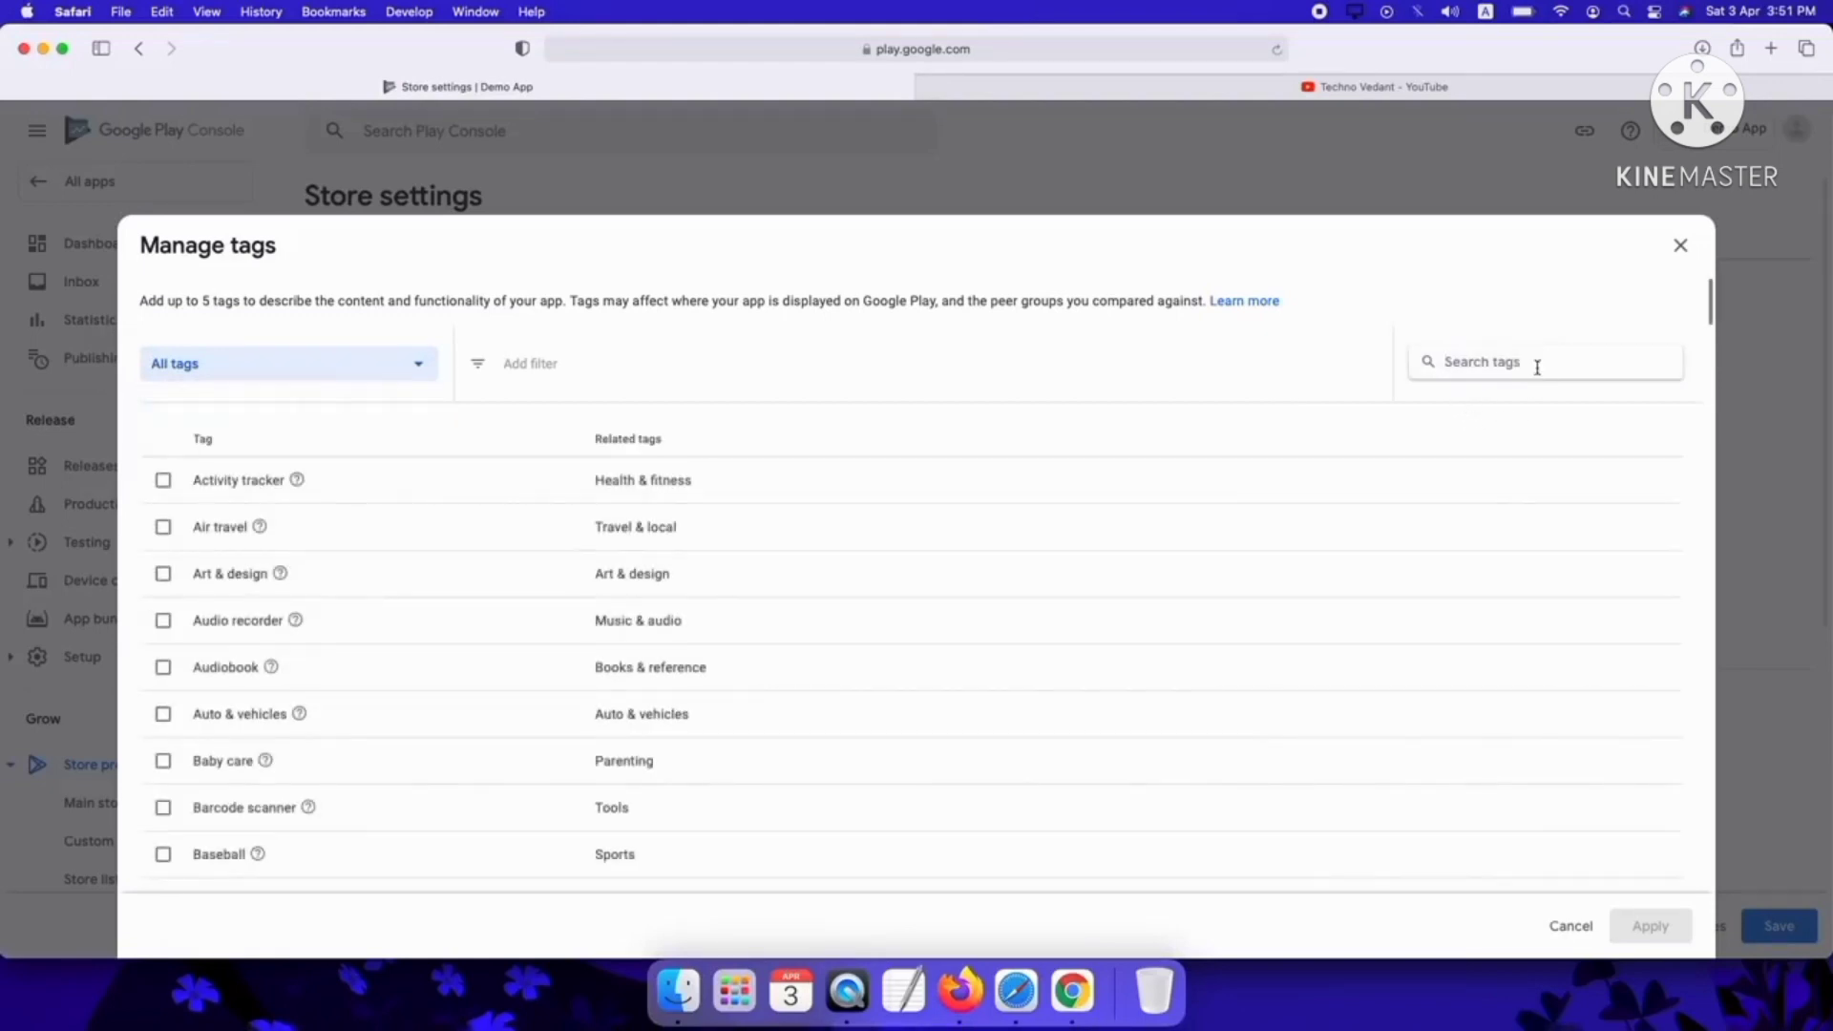
text(education)
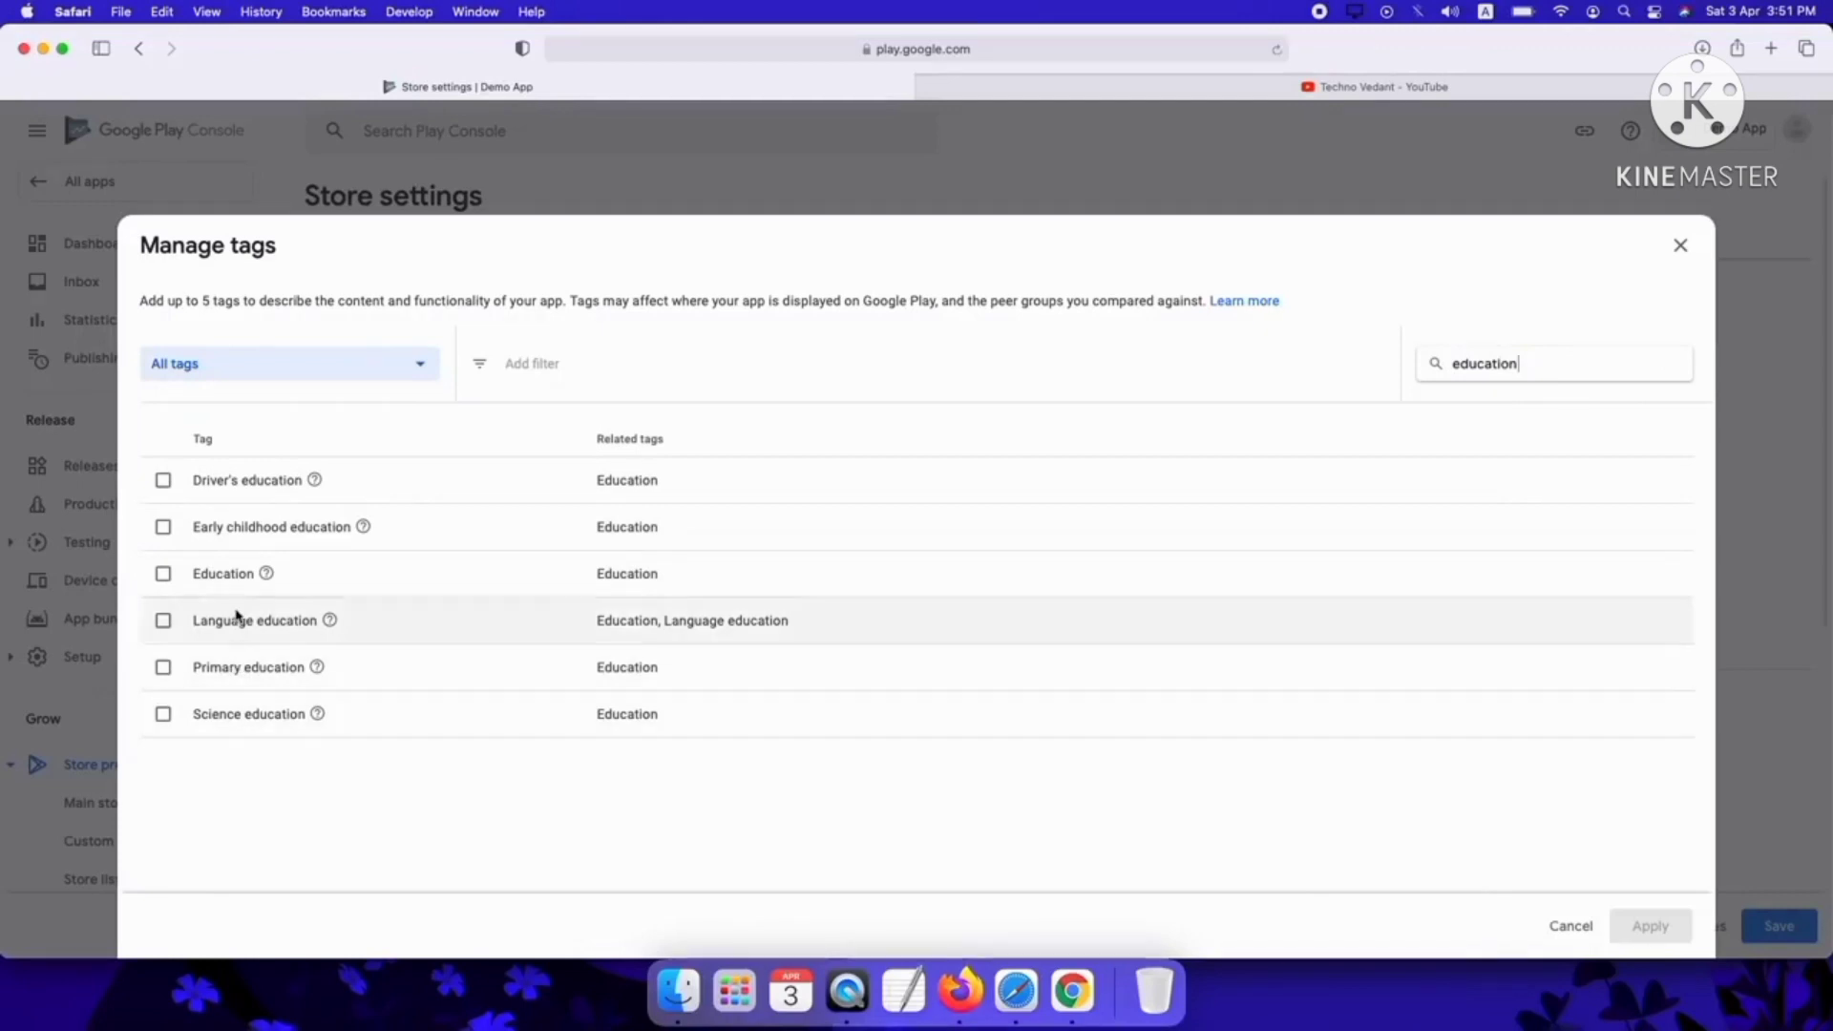
click(162, 574)
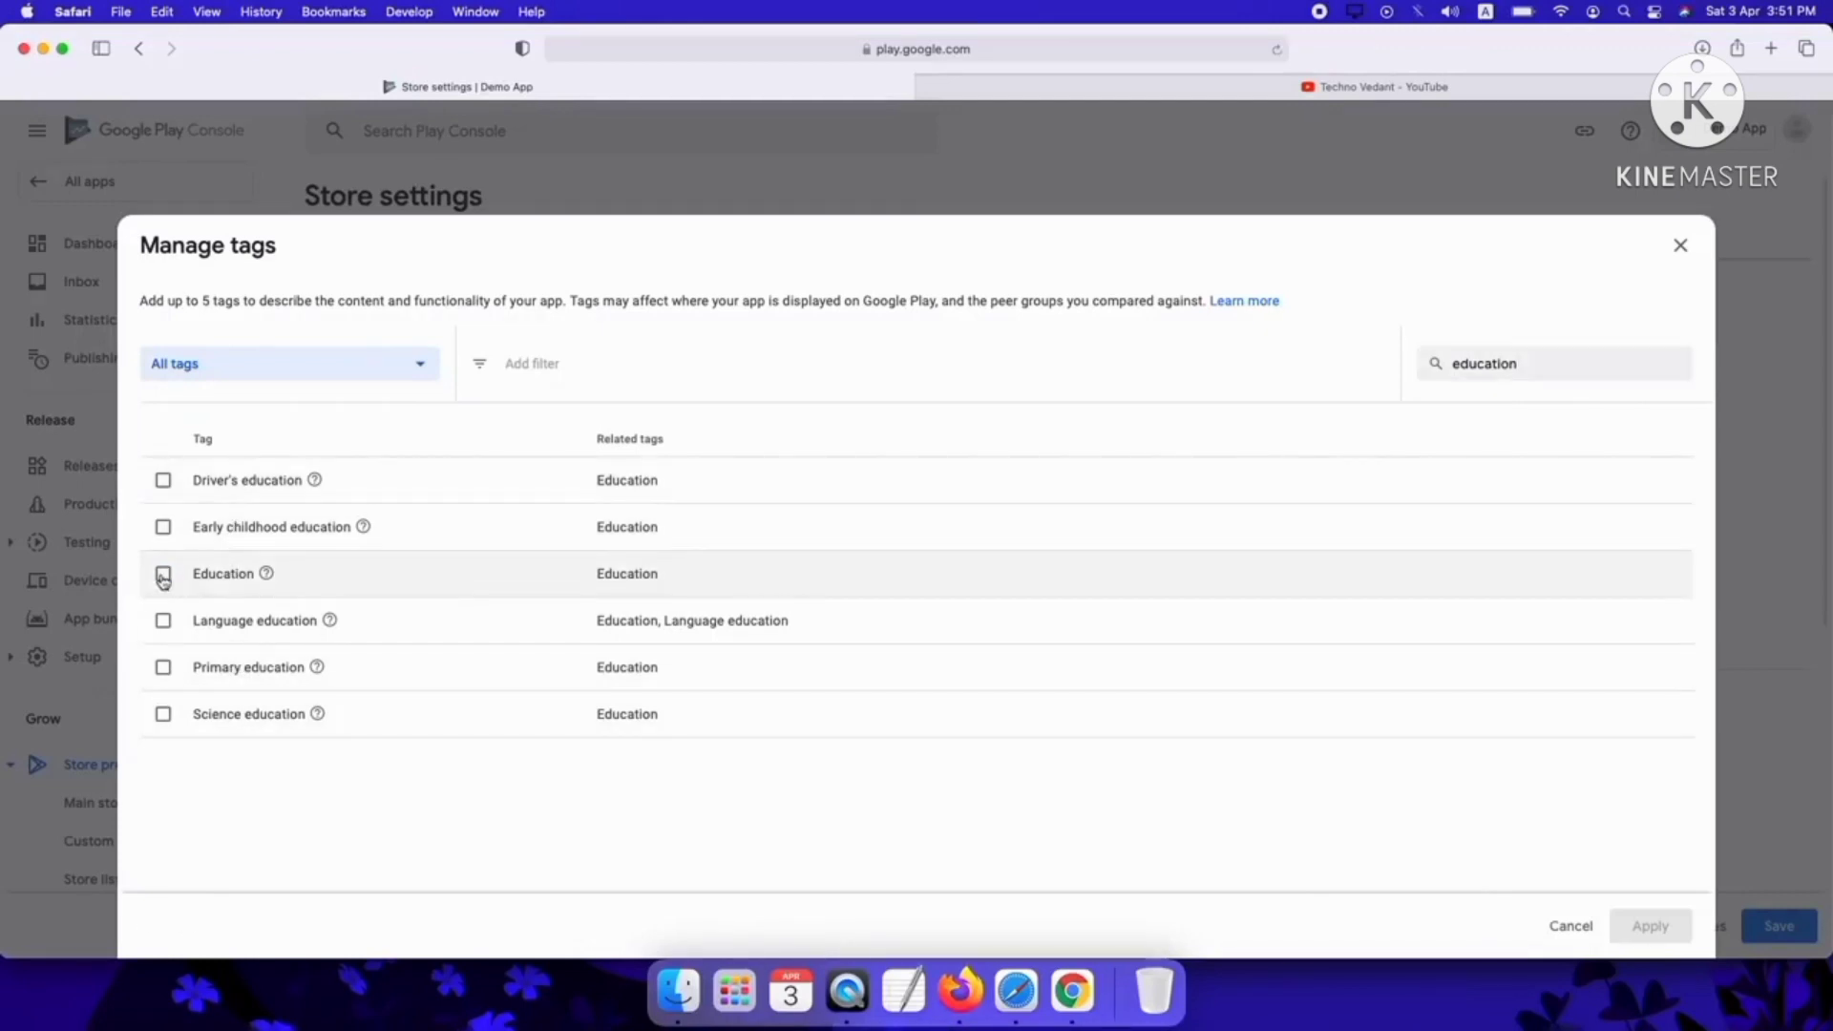
click(1668, 928)
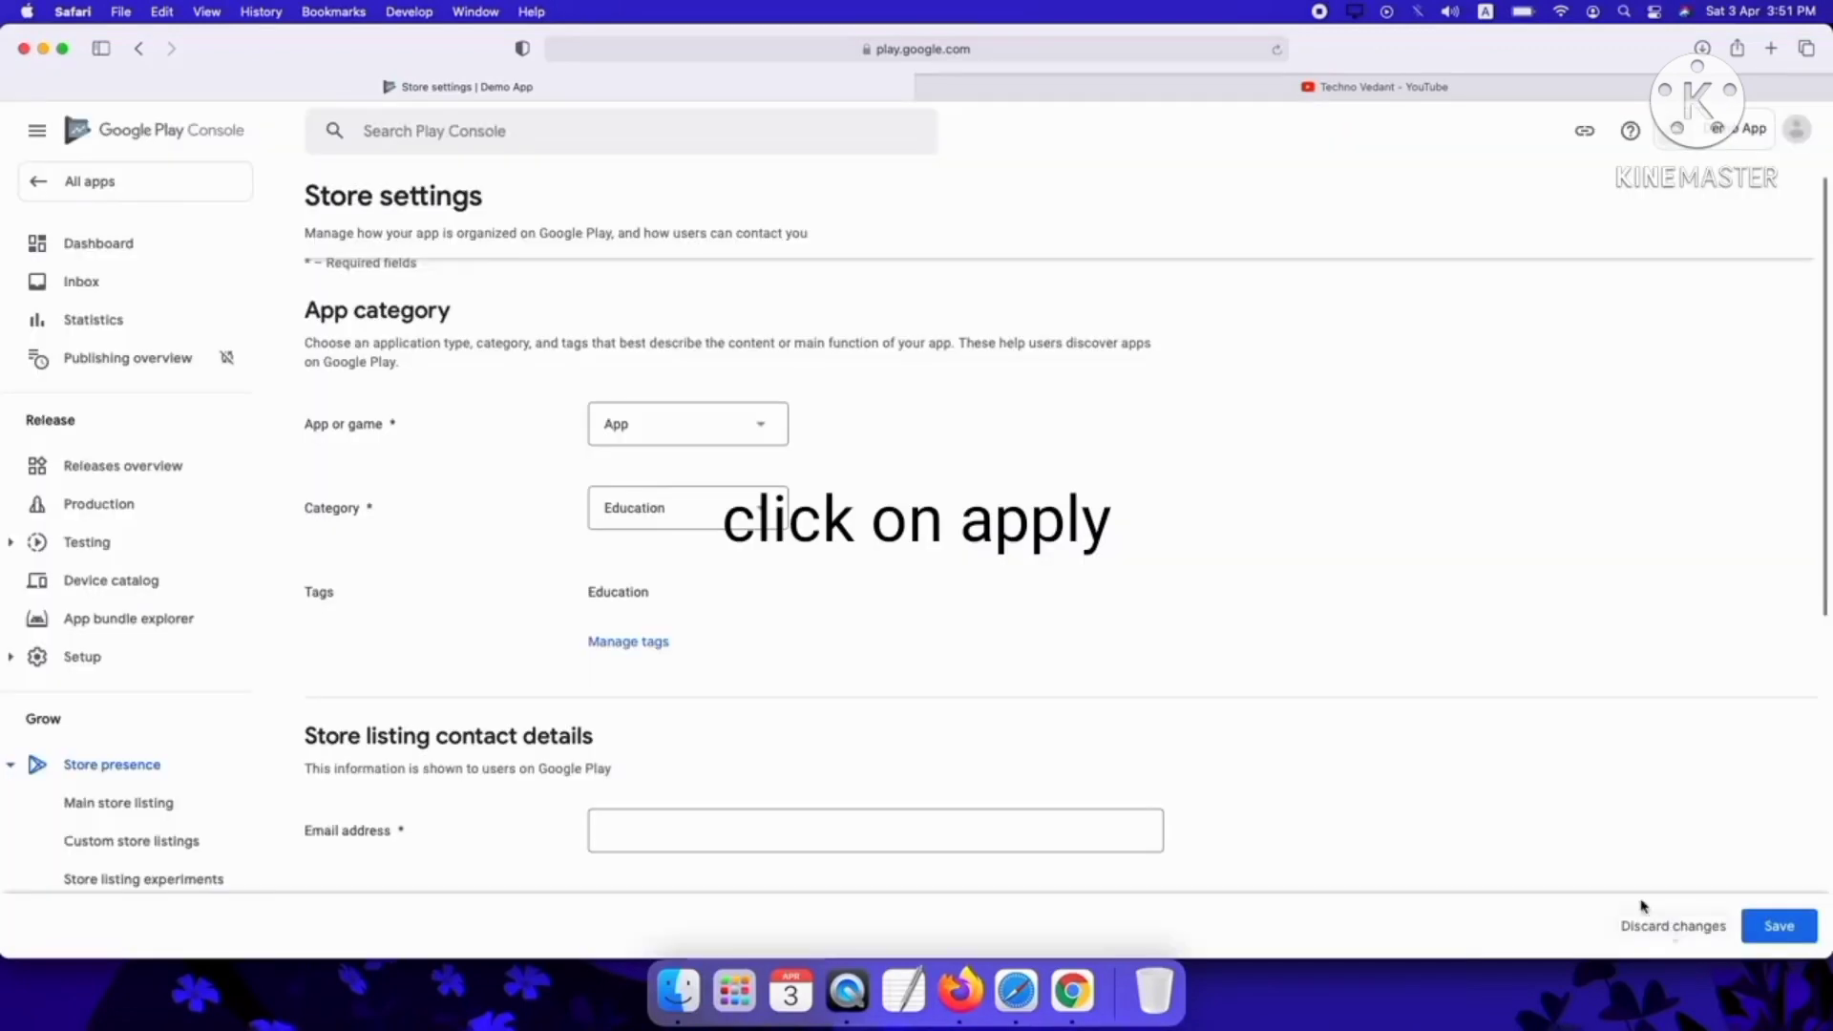
Step: Reopen the tag chooser to confirm Education is selected, then cancel without changes
click(638, 647)
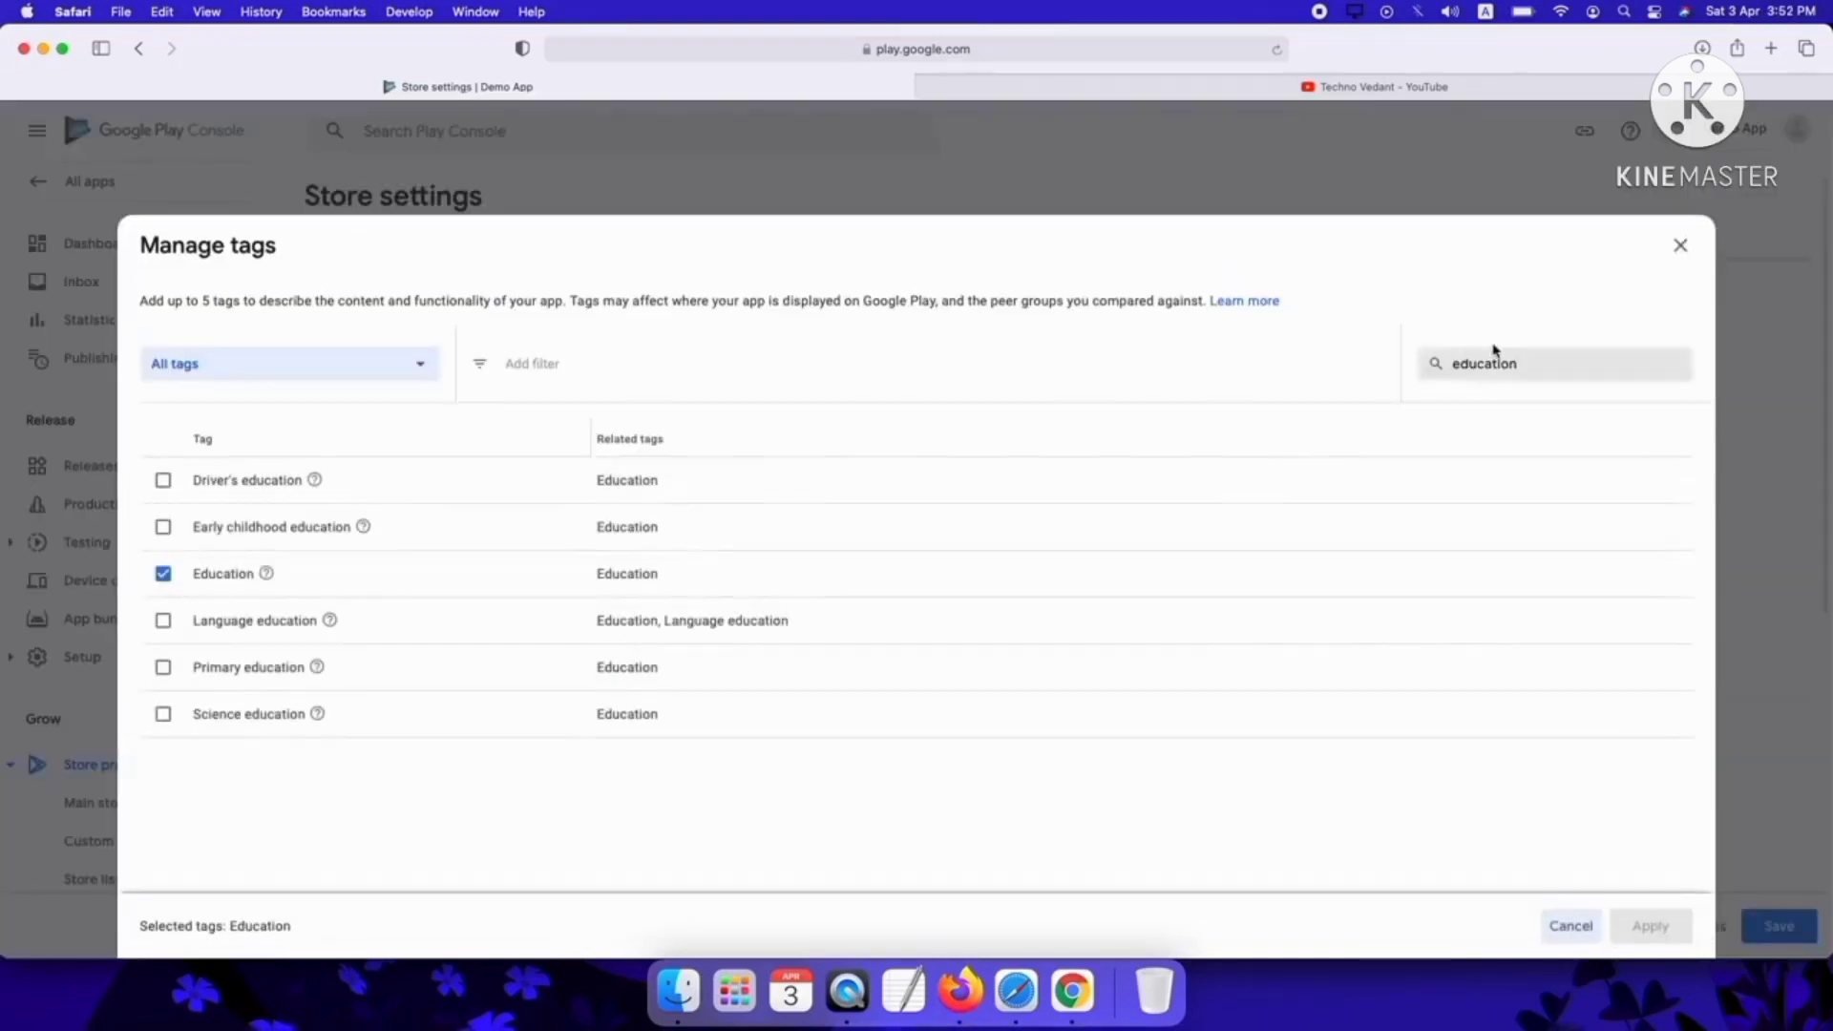
drag(1523, 364, 1436, 364)
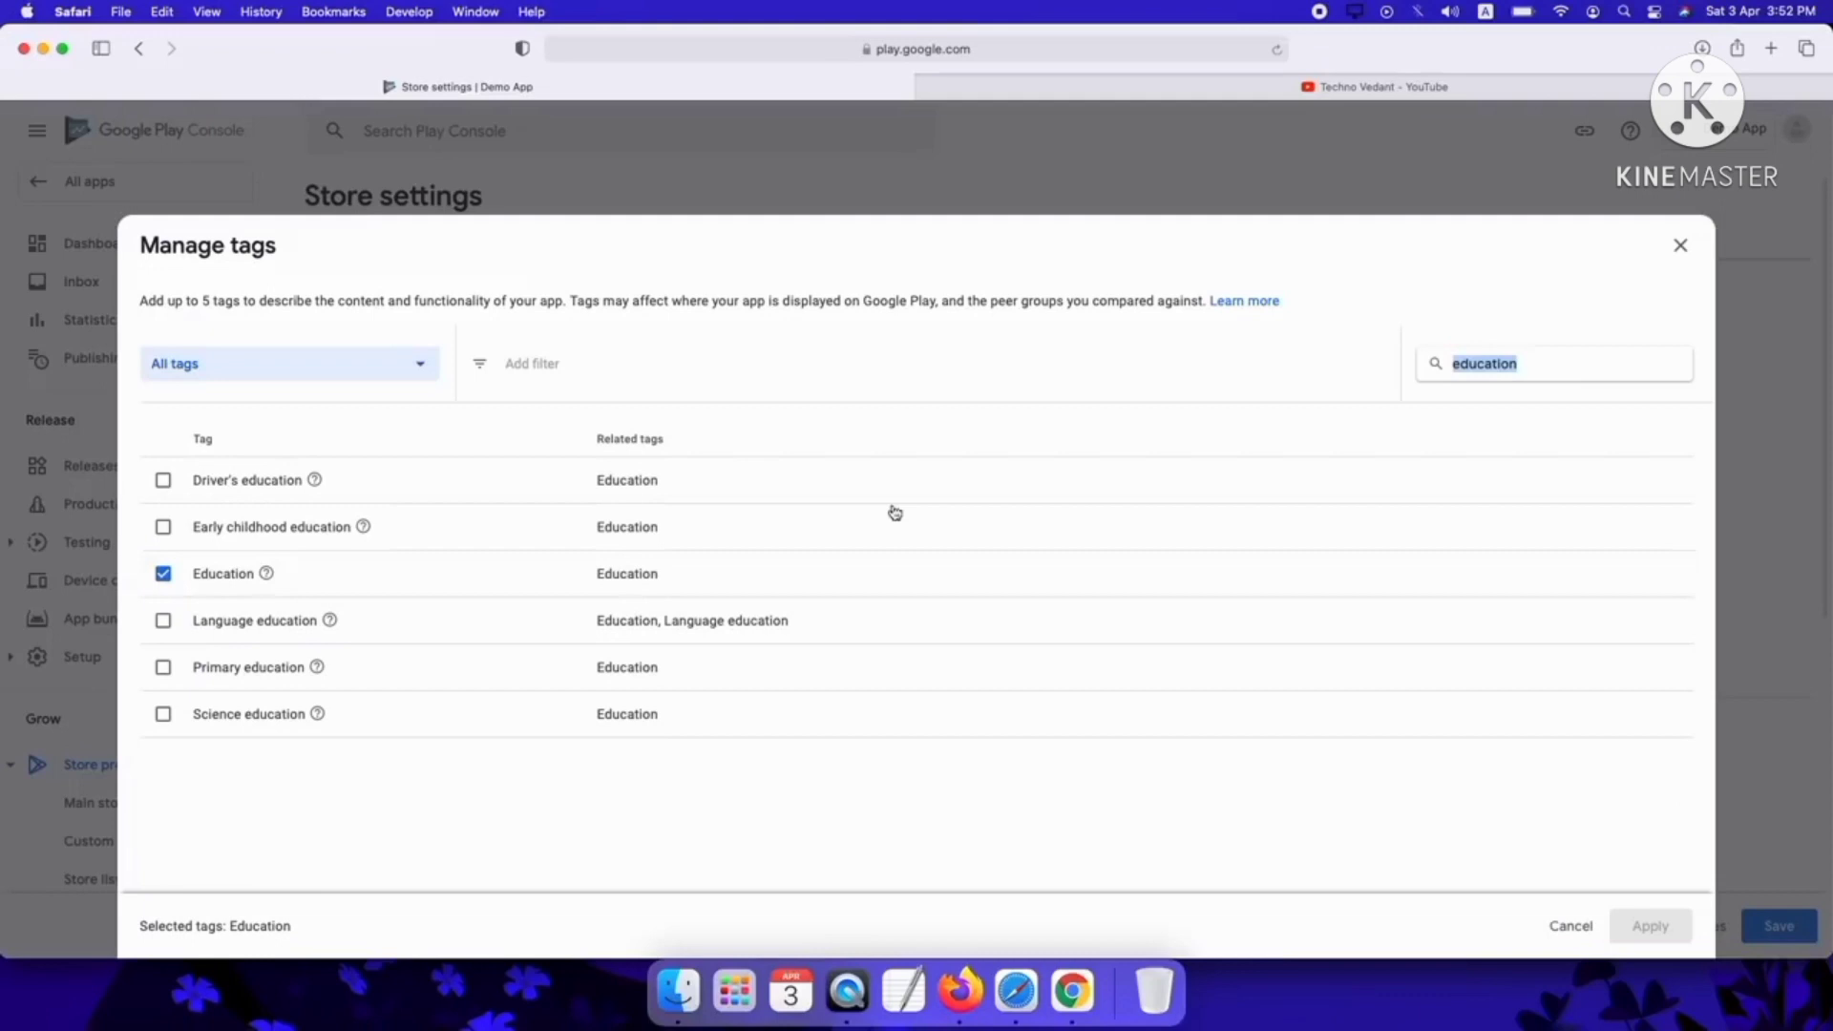
click(1642, 925)
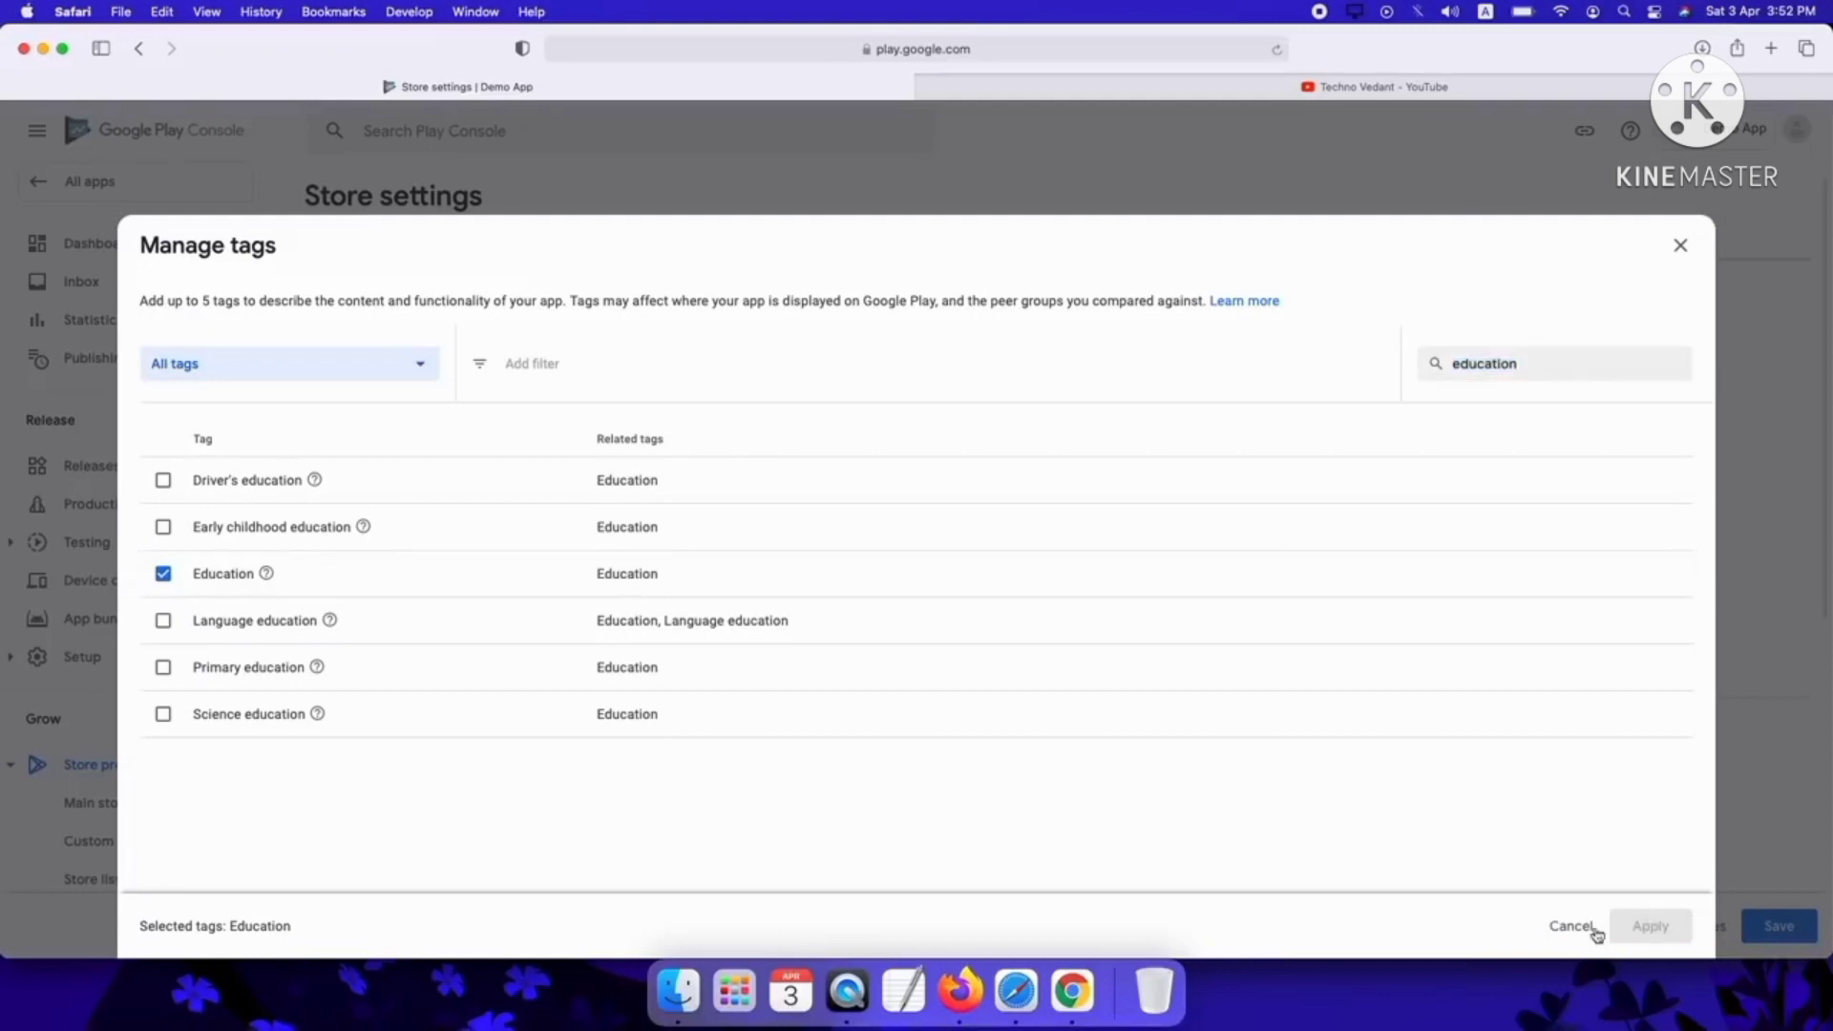
click(1571, 926)
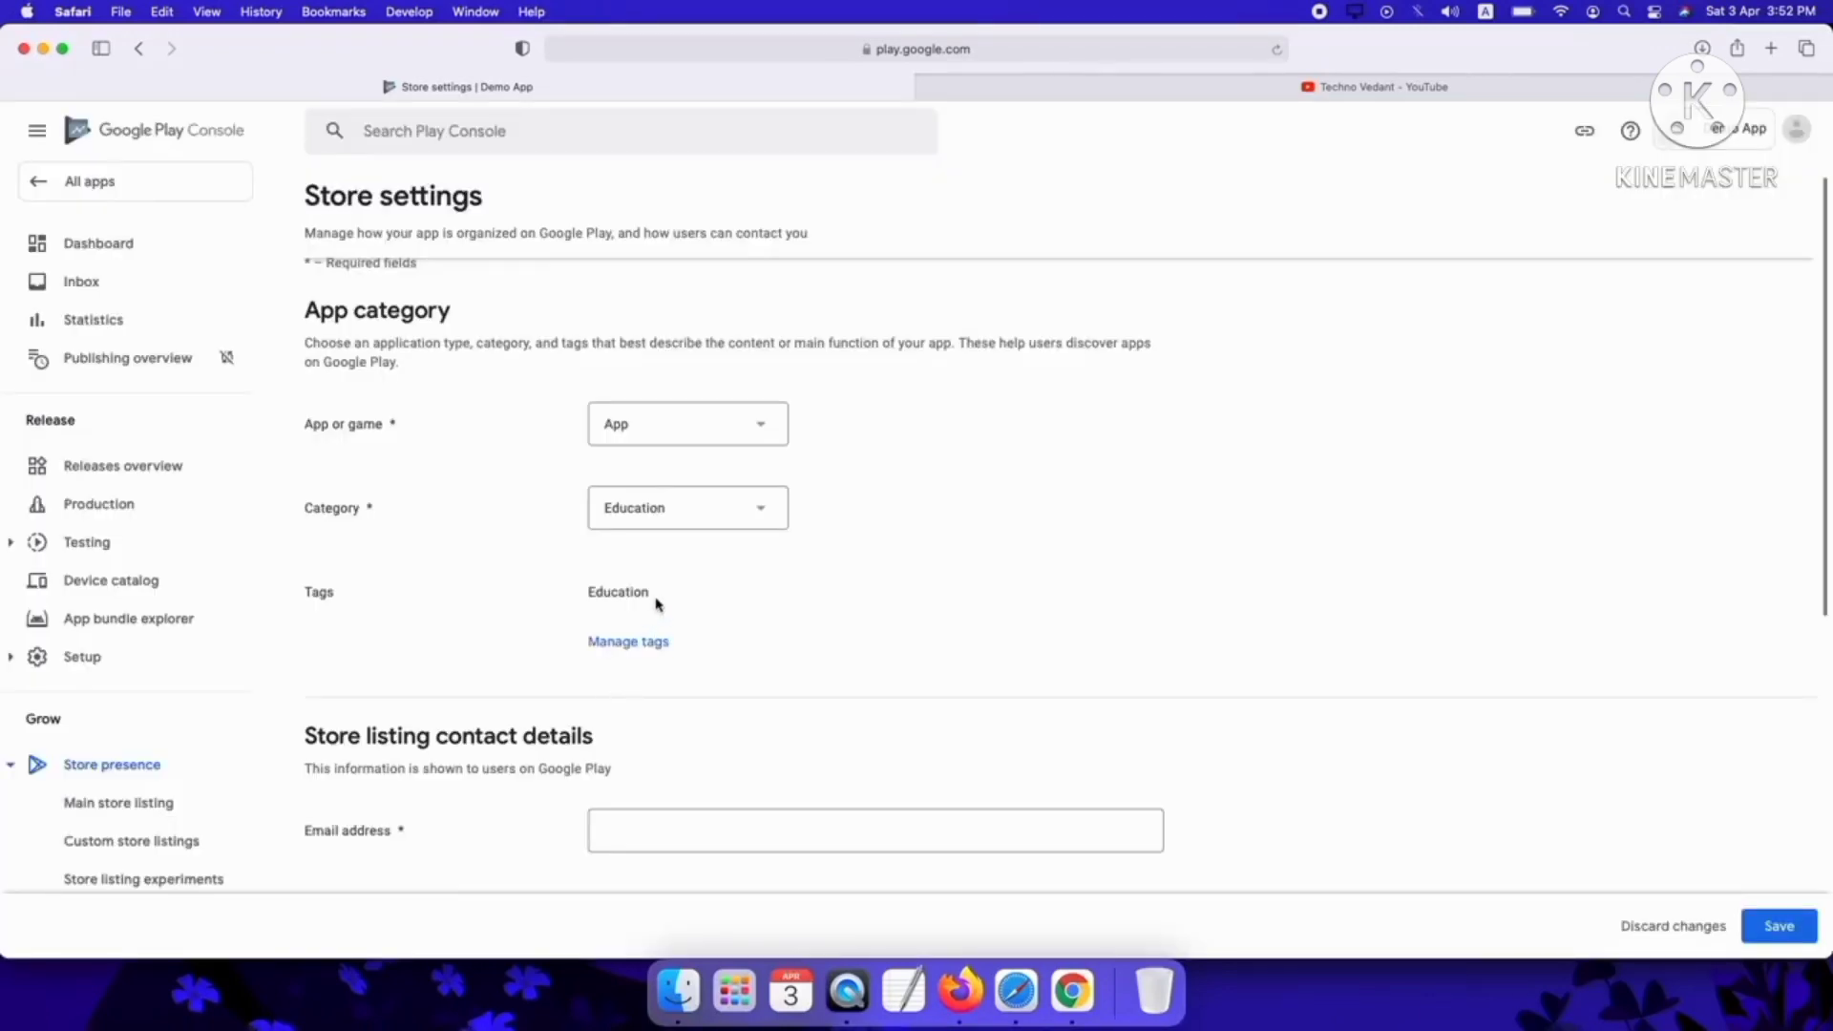
drag(657, 603, 541, 593)
scroll(1382, 580, down, 5)
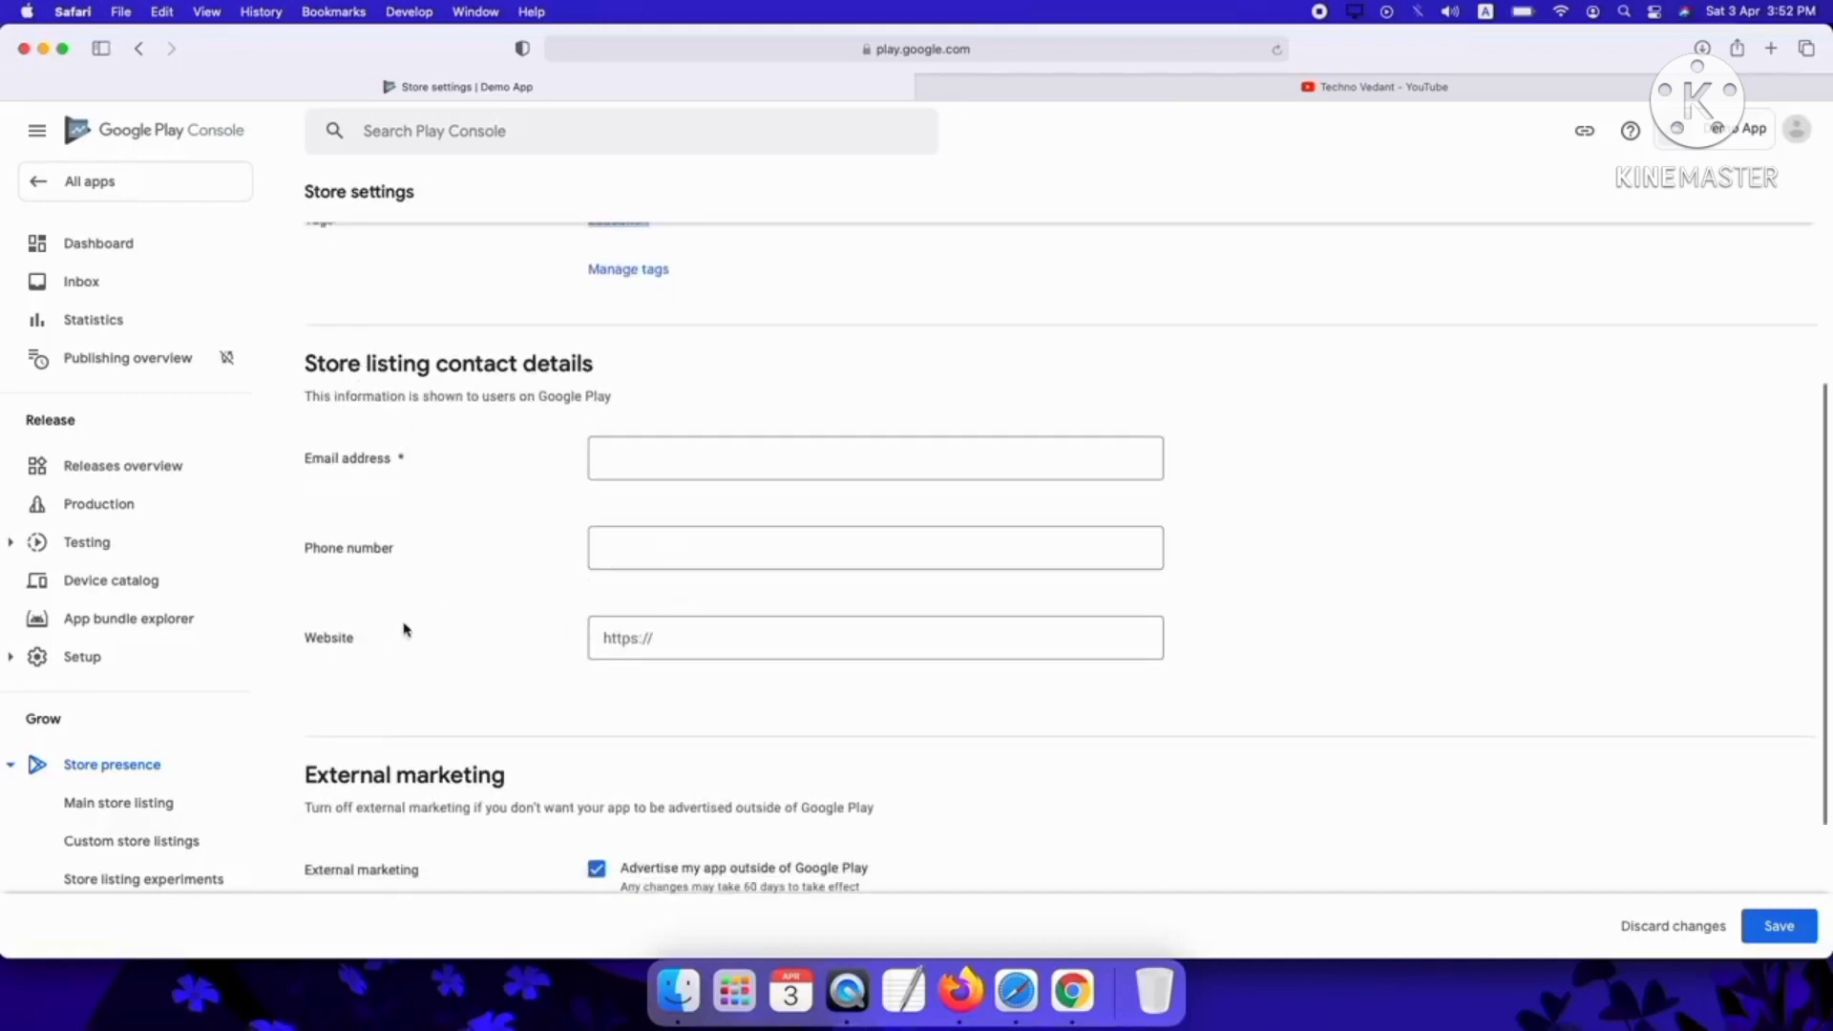
Step: Enter the contact email address, leave phone and website empty, and save store settings
click(551, 636)
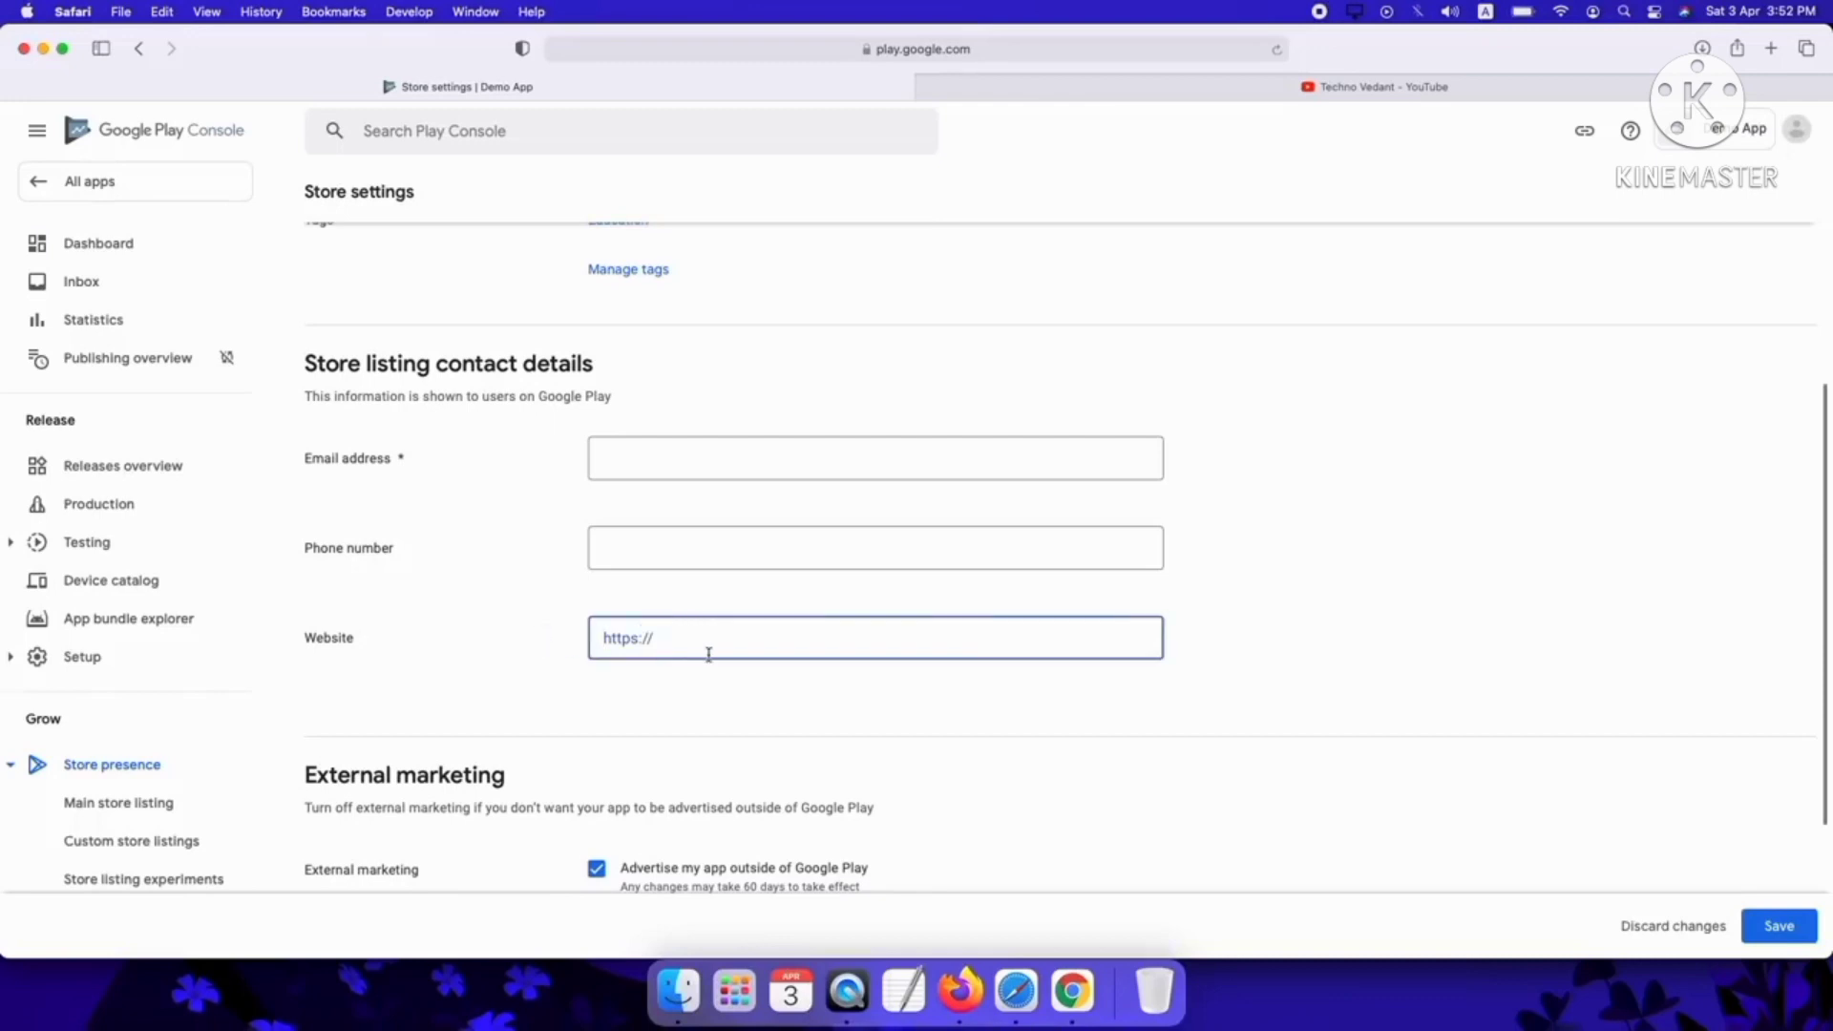
click(404, 458)
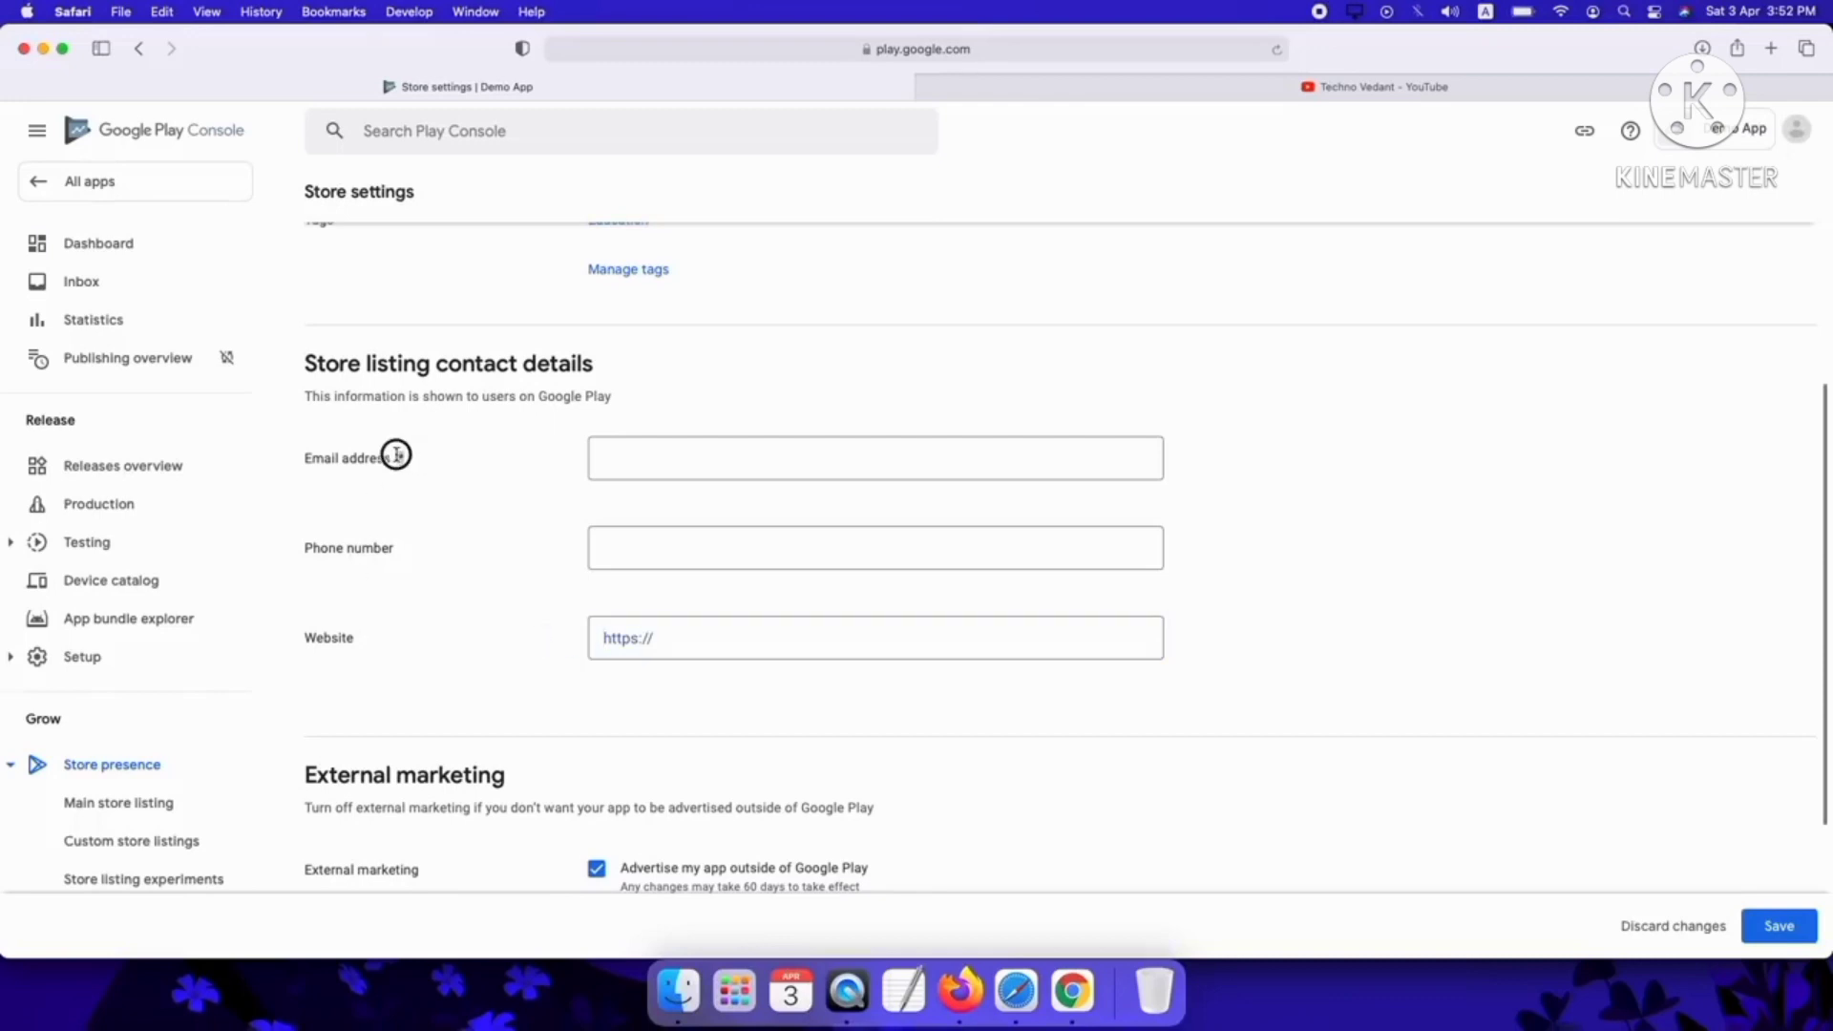
click(828, 461)
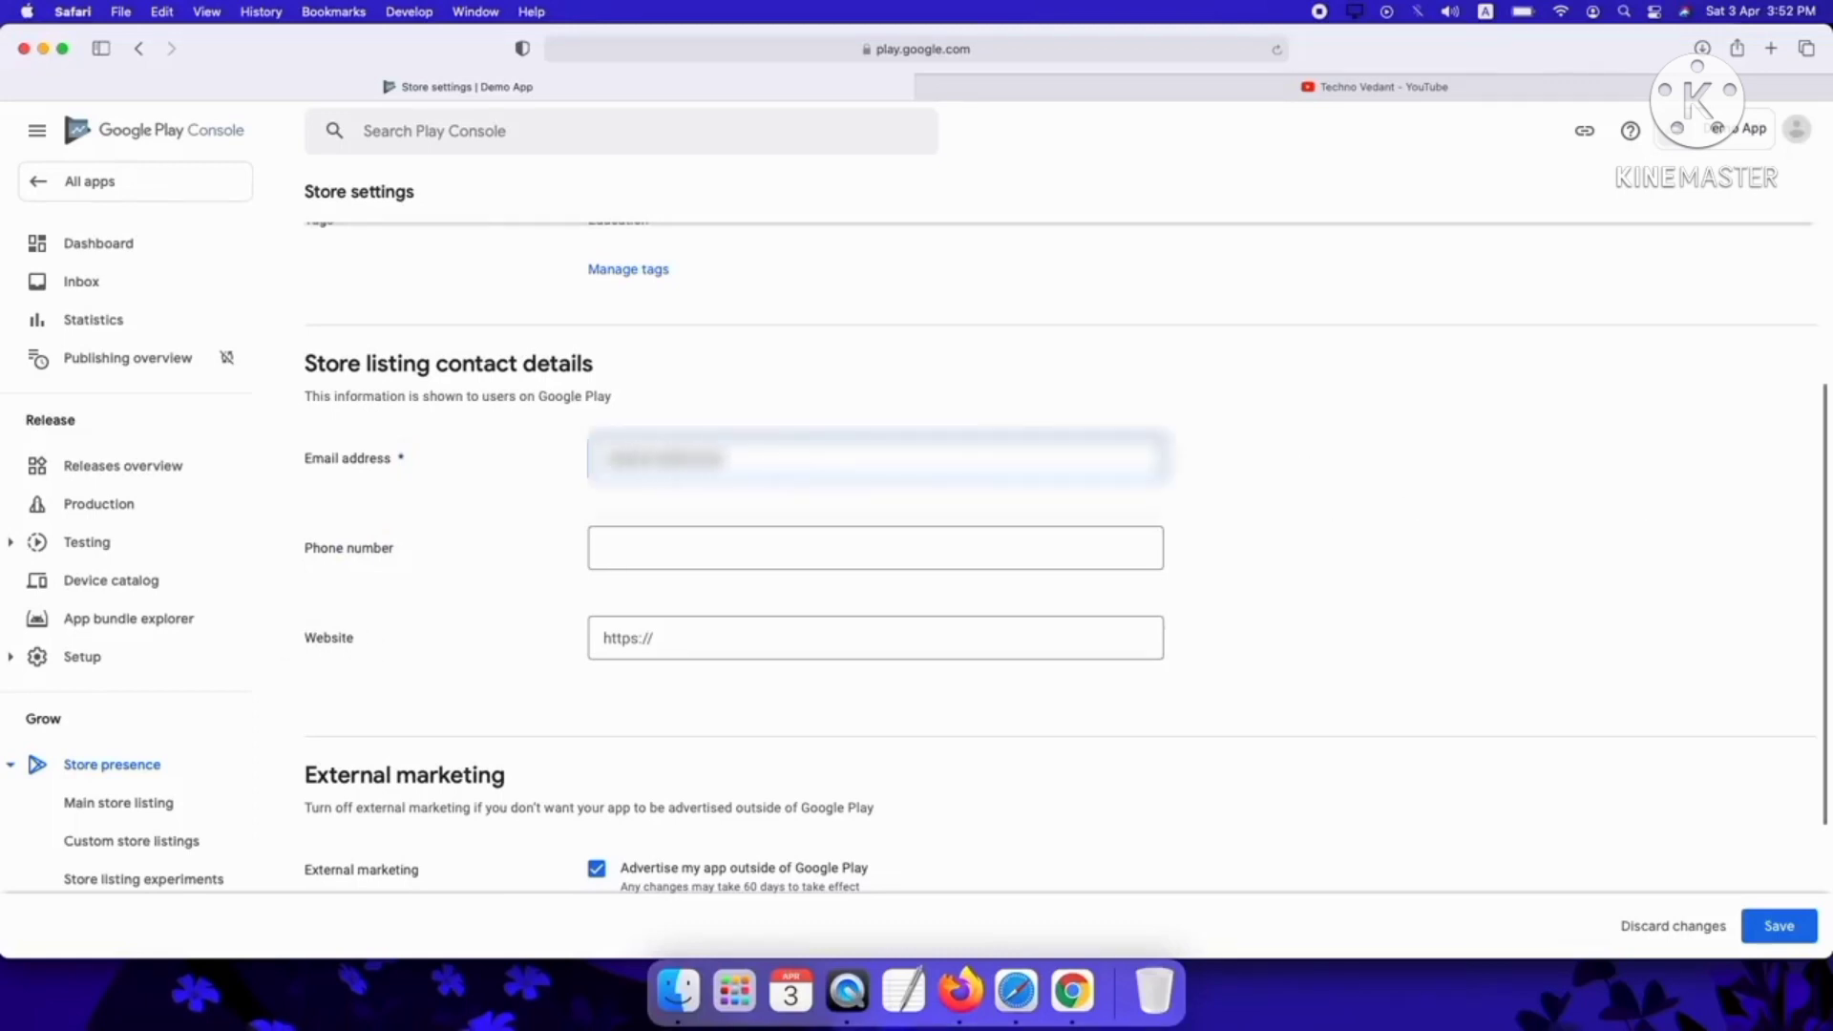
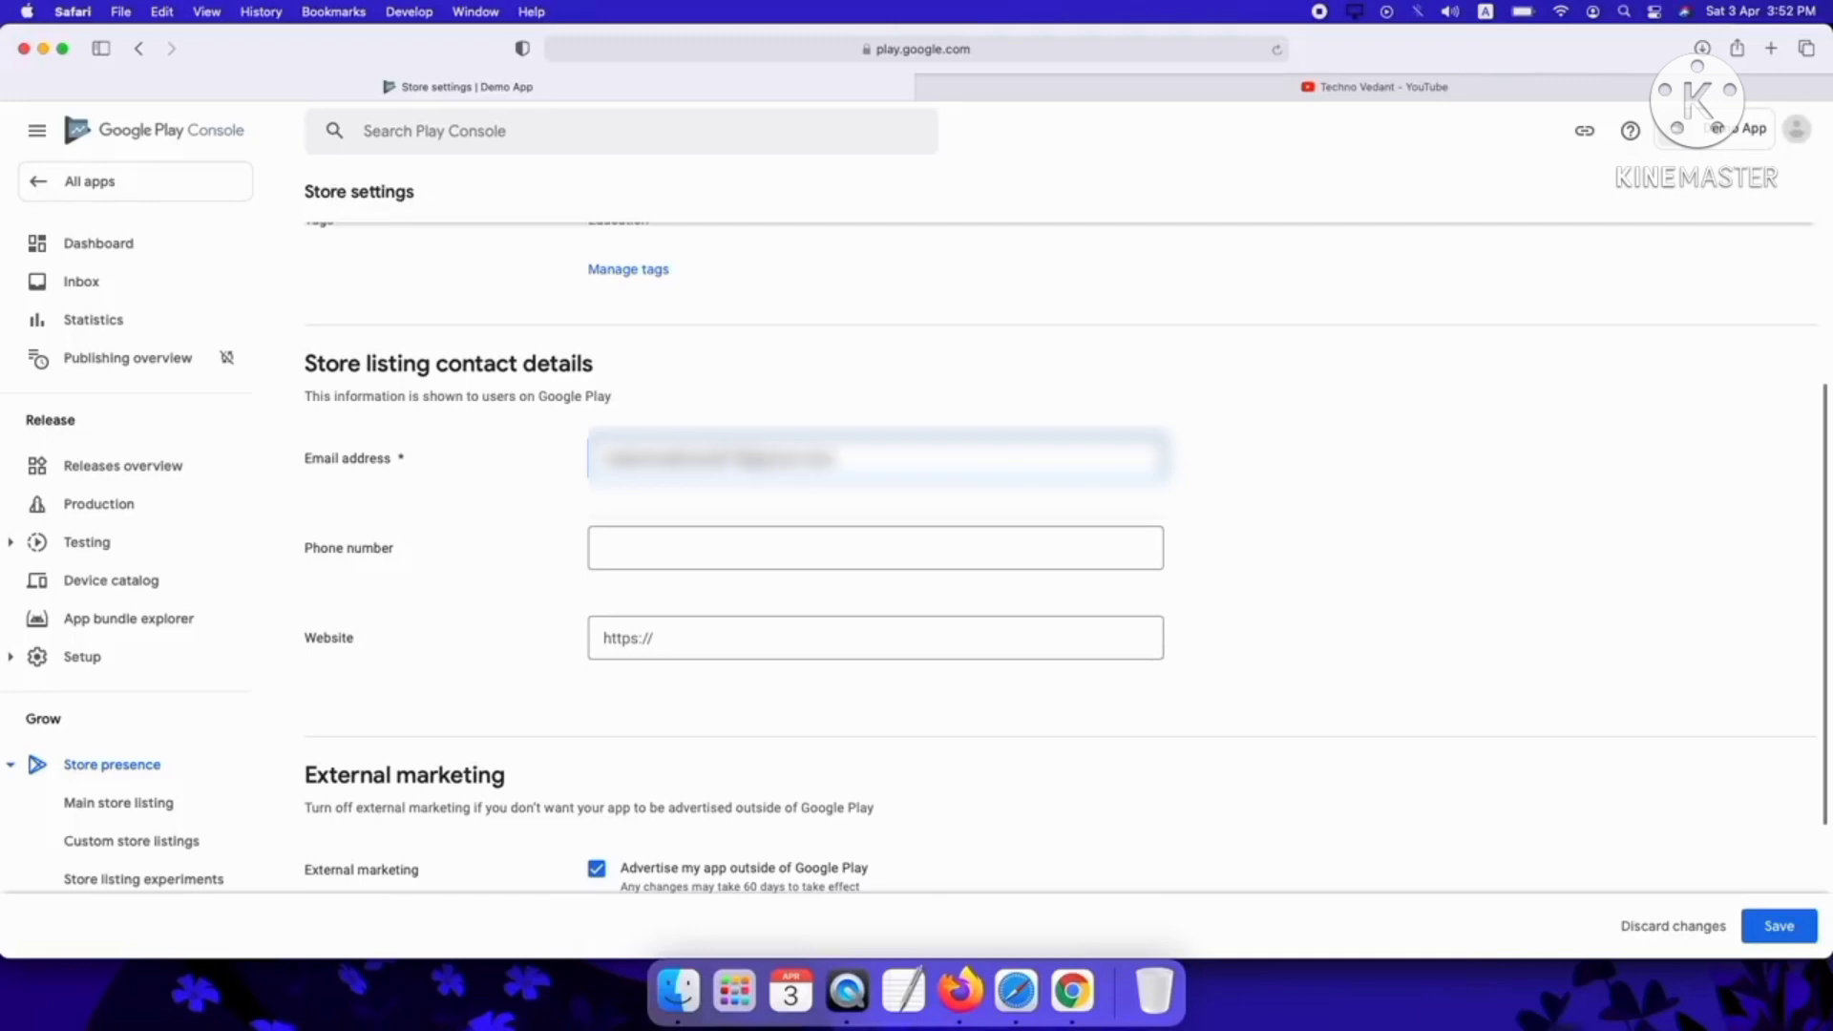
click(698, 544)
click(667, 640)
scroll(1210, 563, down, 2)
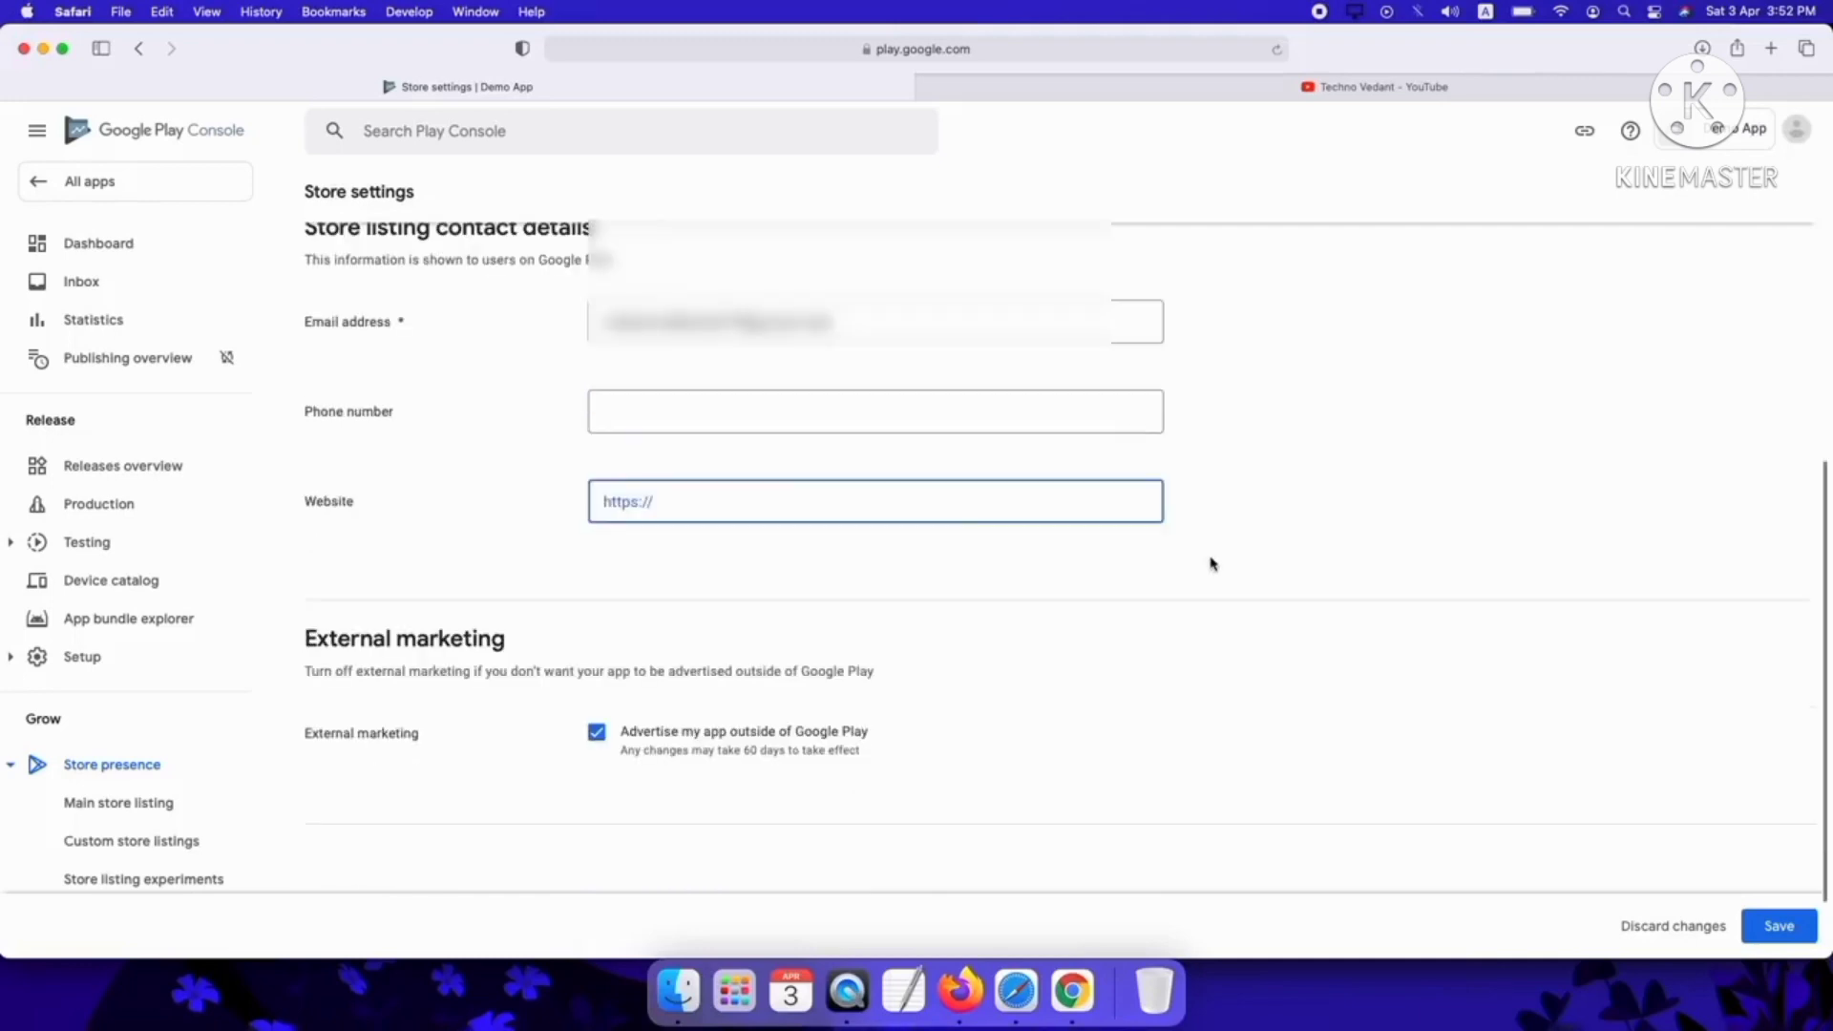
scroll(1209, 564, down, 2)
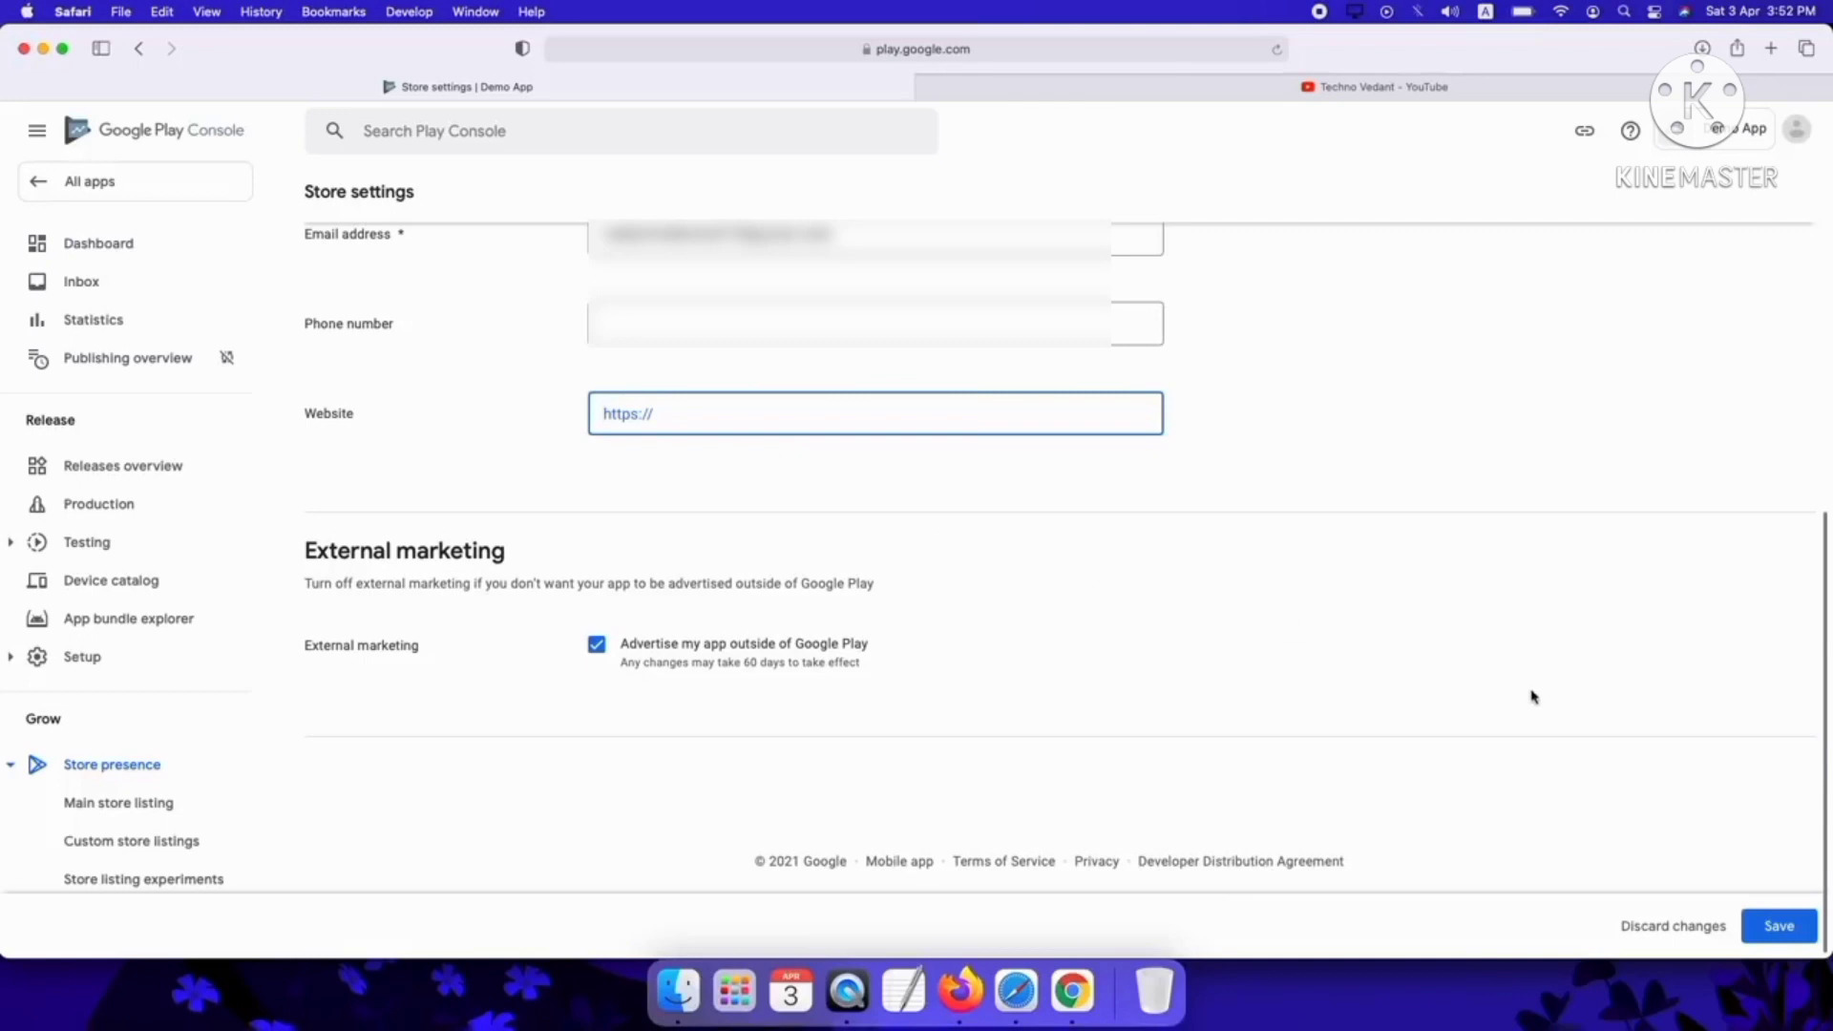
click(1778, 926)
scroll(502, 924, up, 5)
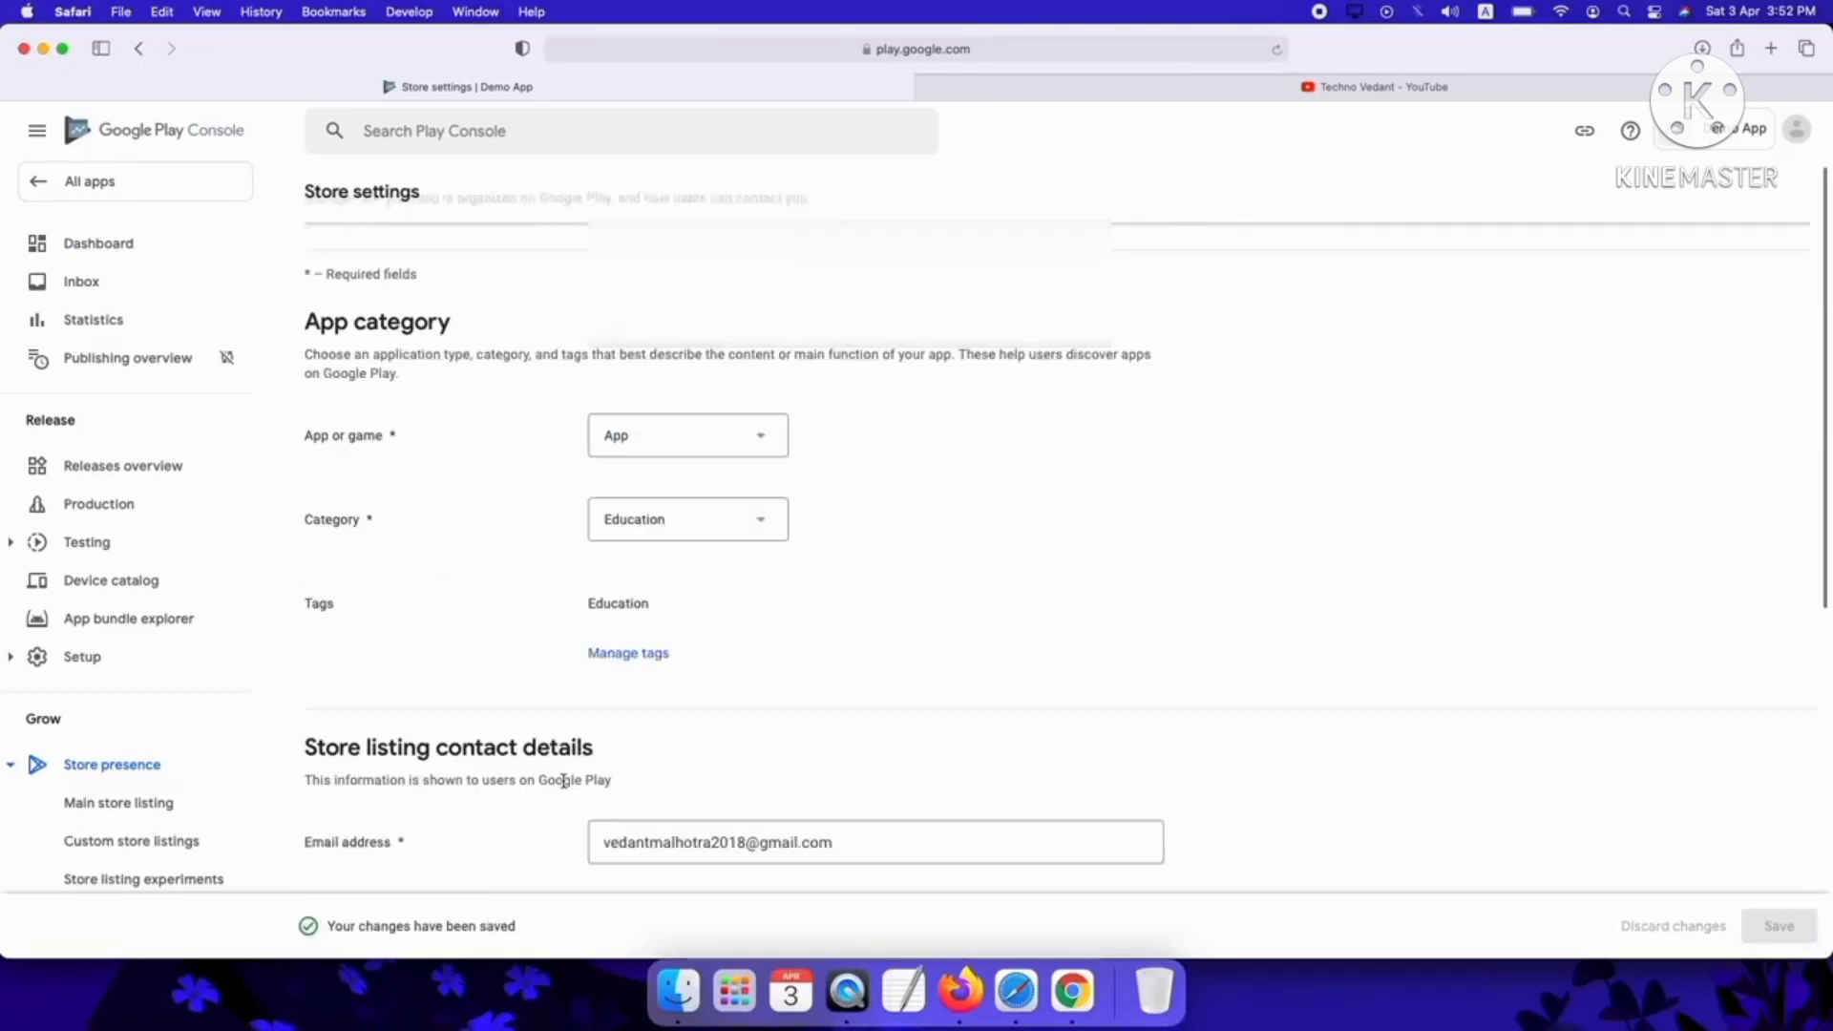
Step: From the Dashboard open the Main store listing and review the short description and phone screenshot requirements
click(126, 247)
scroll(1069, 462, down, 2)
scroll(1071, 461, down, 2)
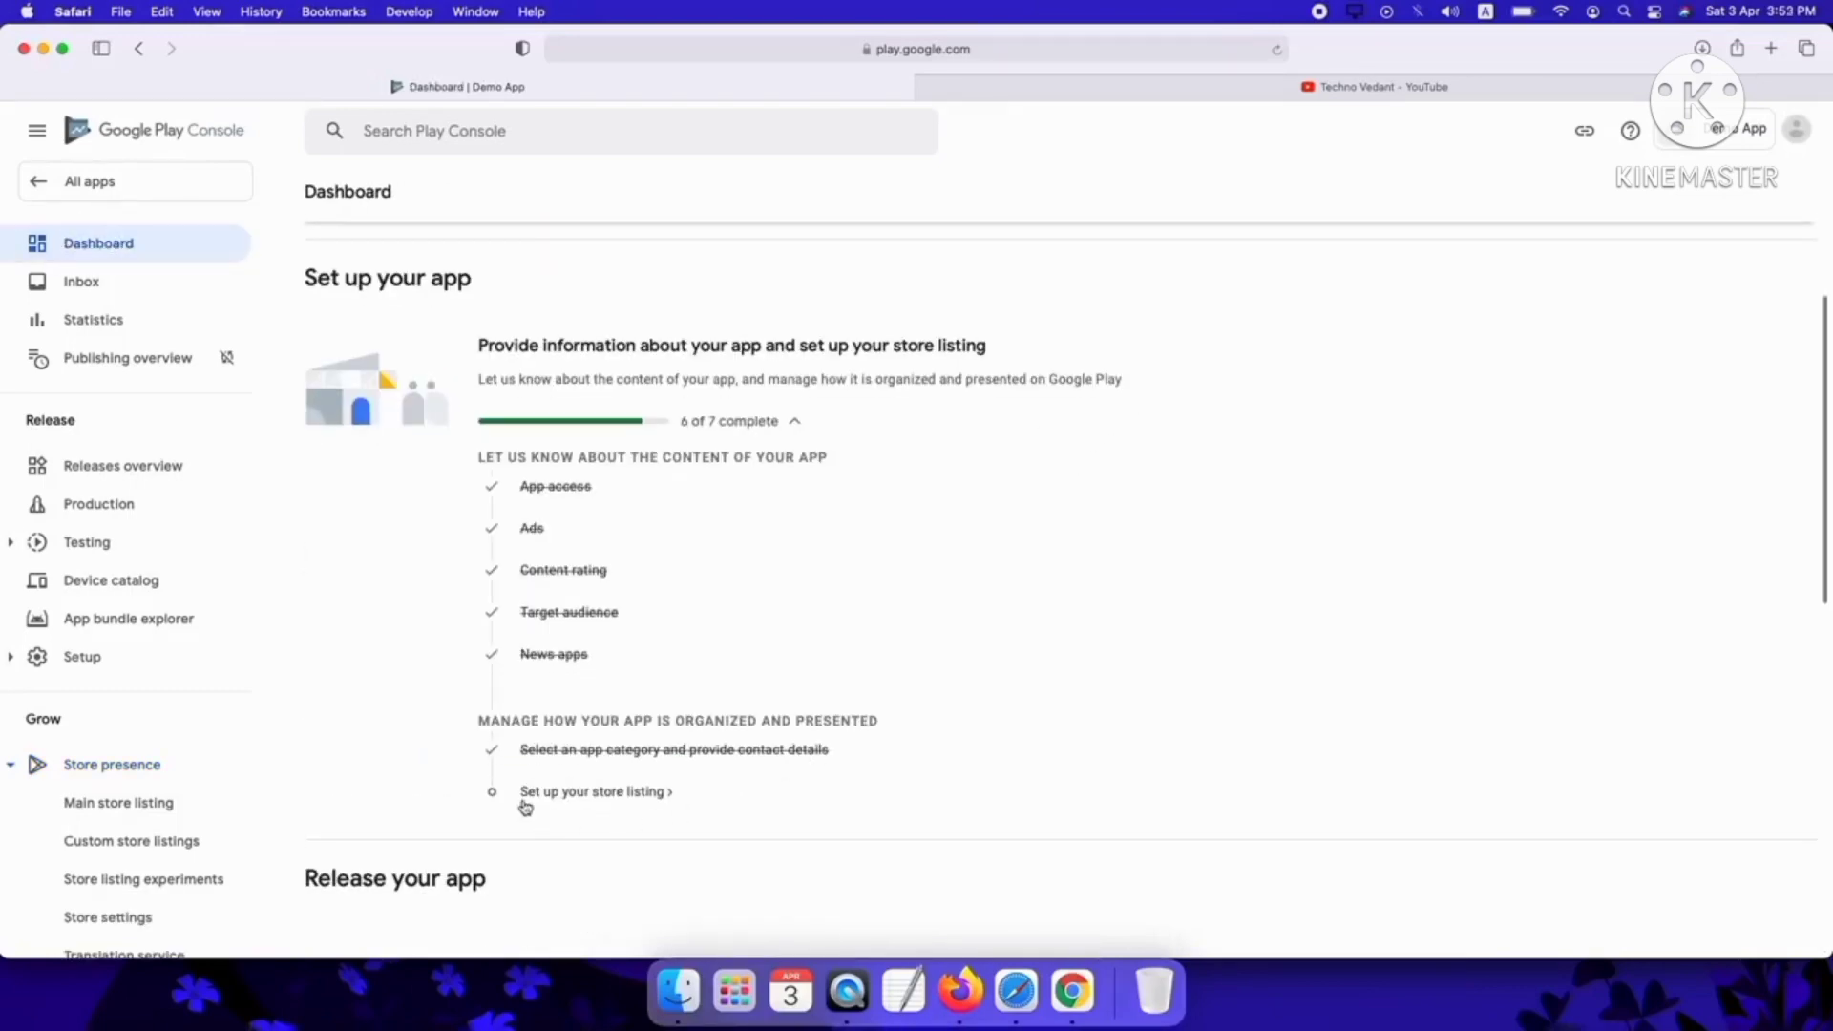
click(619, 797)
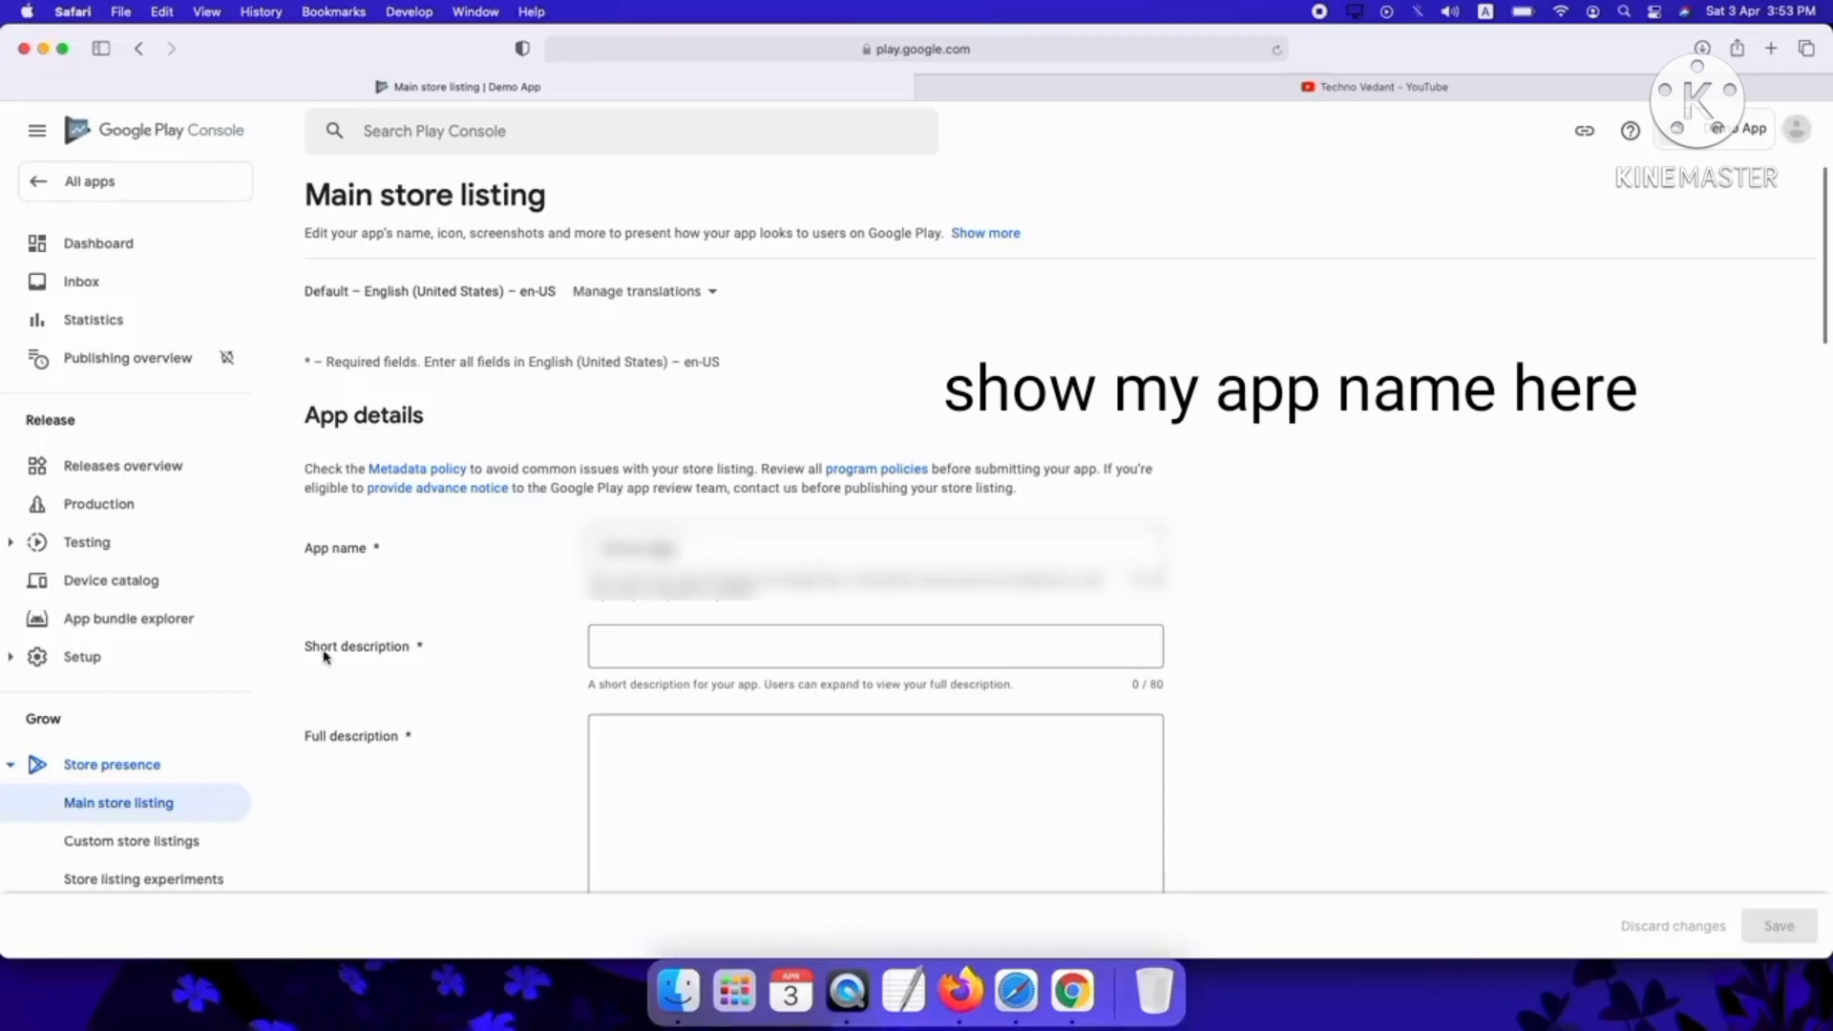
click(717, 652)
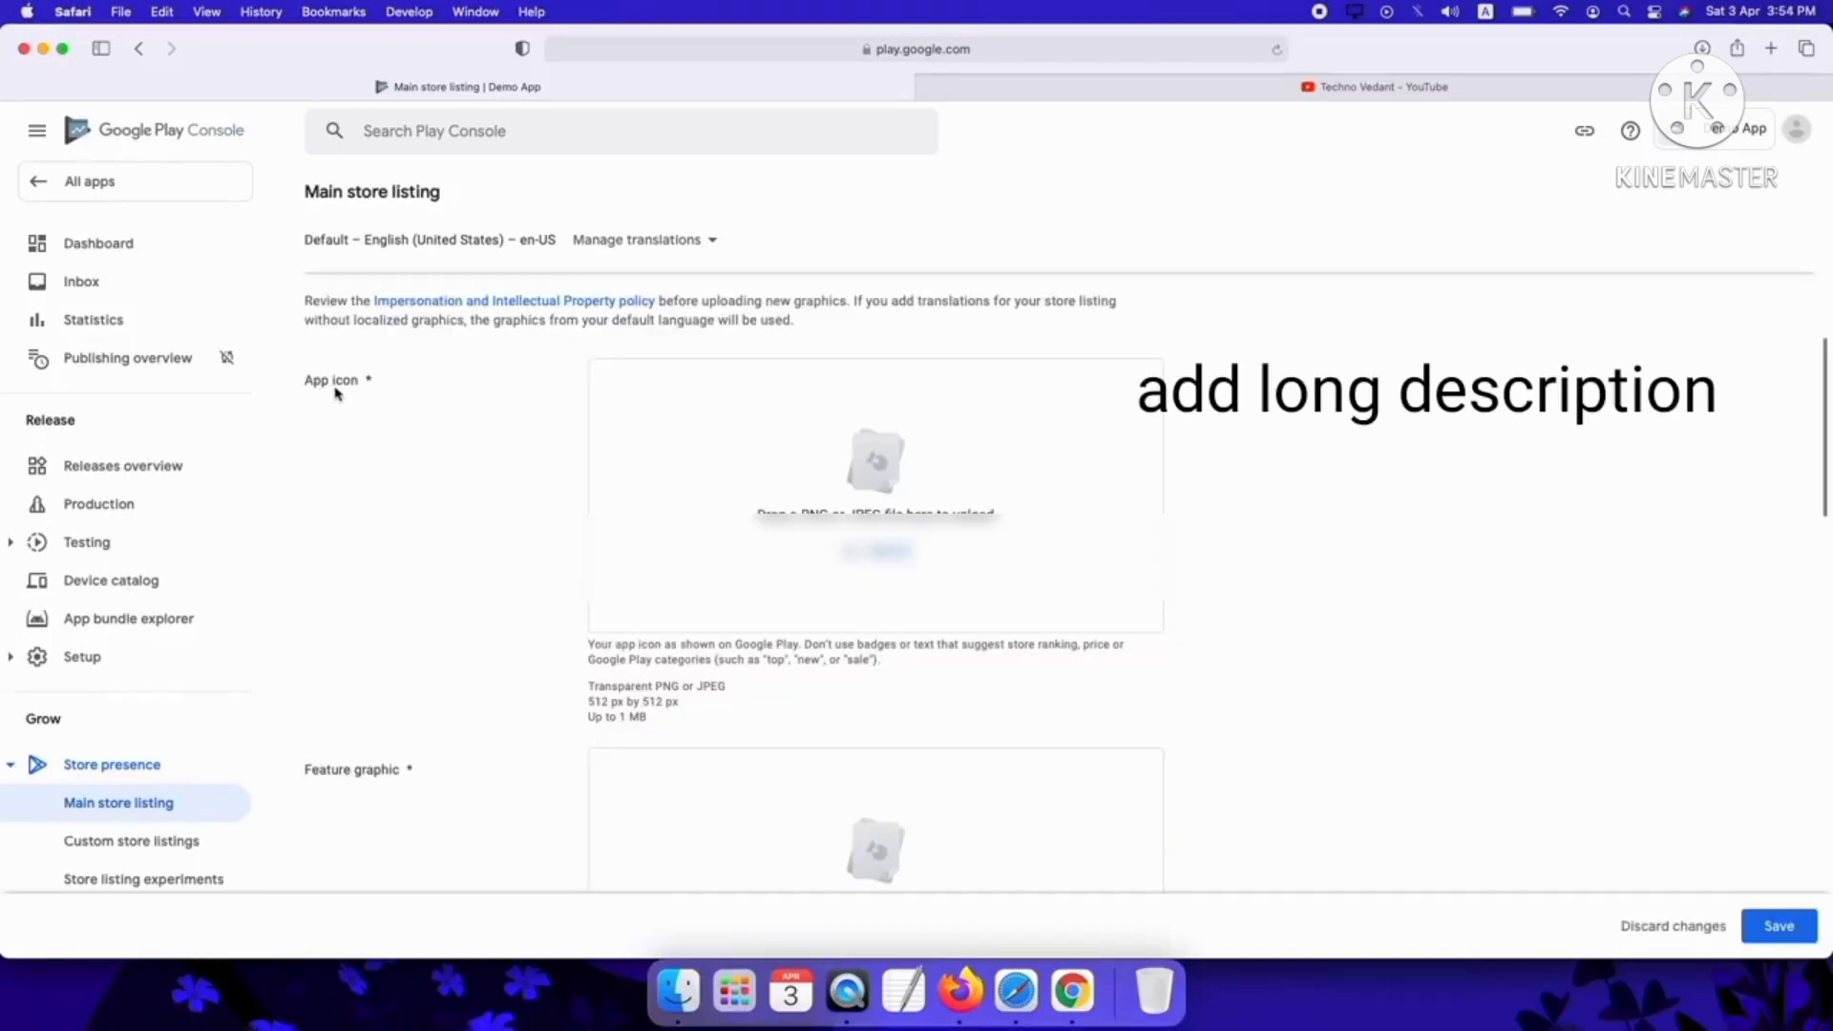
scroll(378, 774, down, 5)
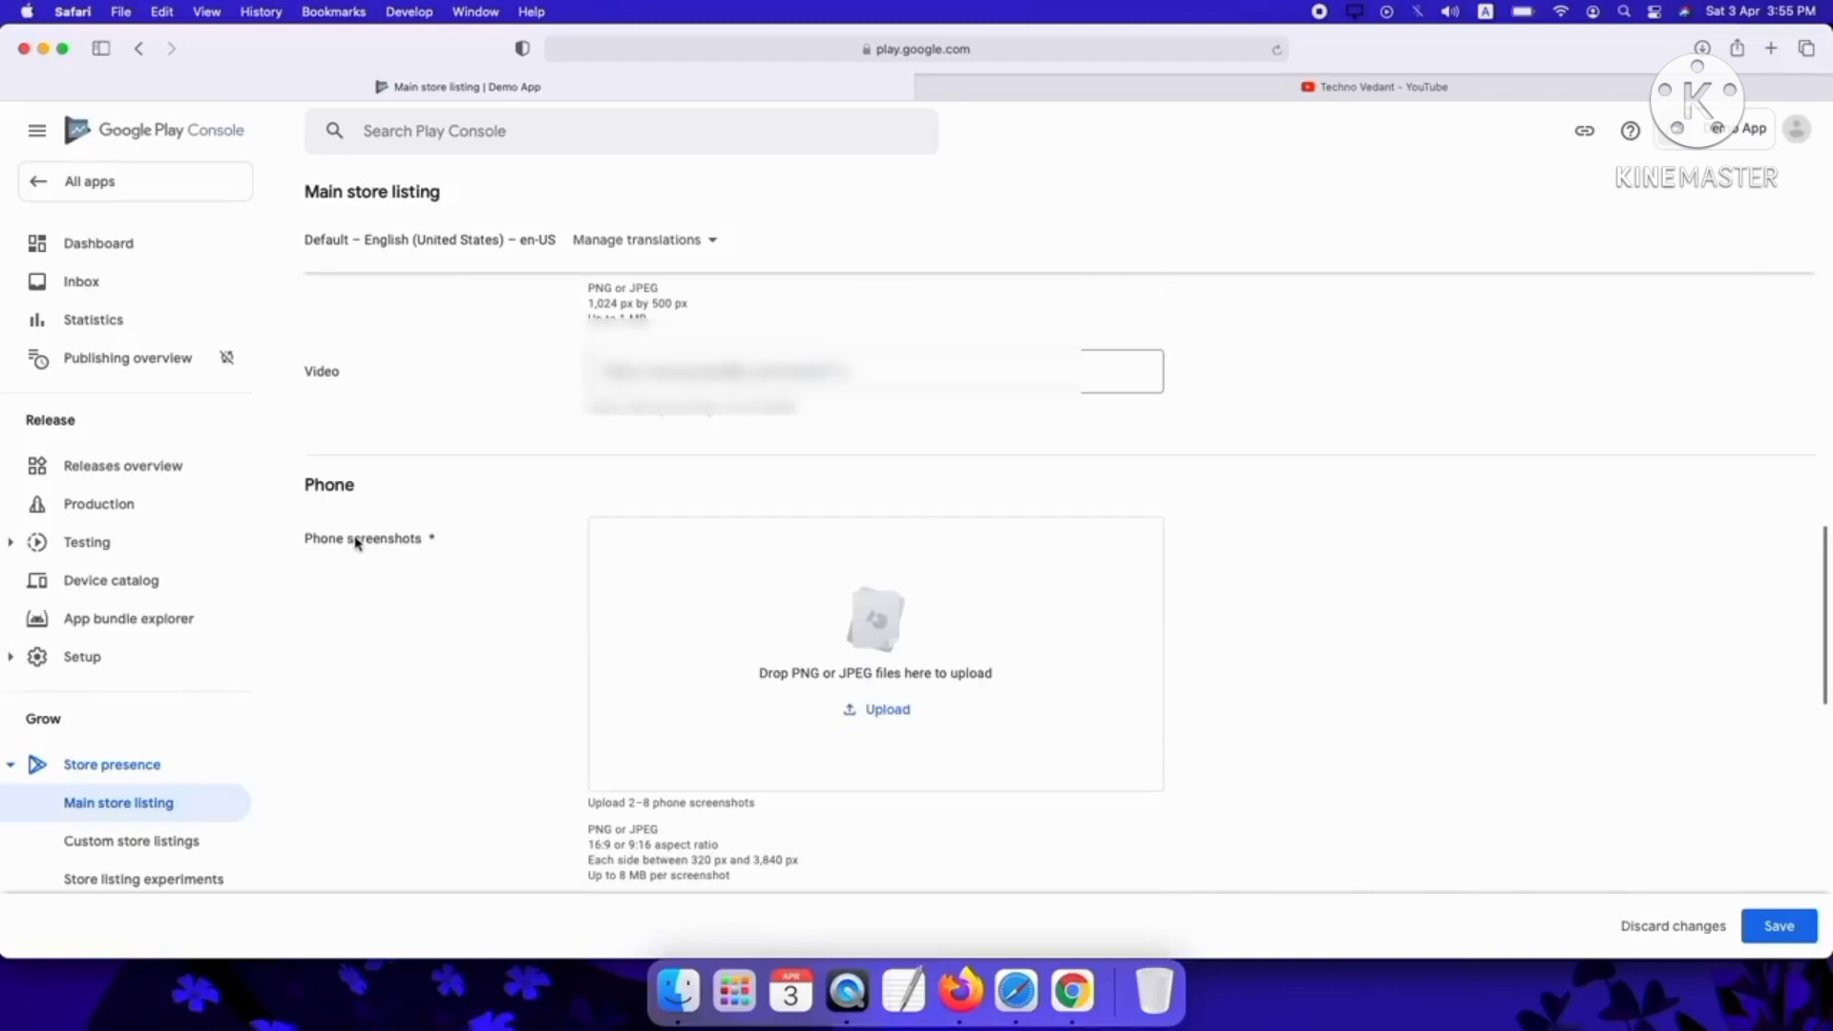
drag(329, 538, 432, 540)
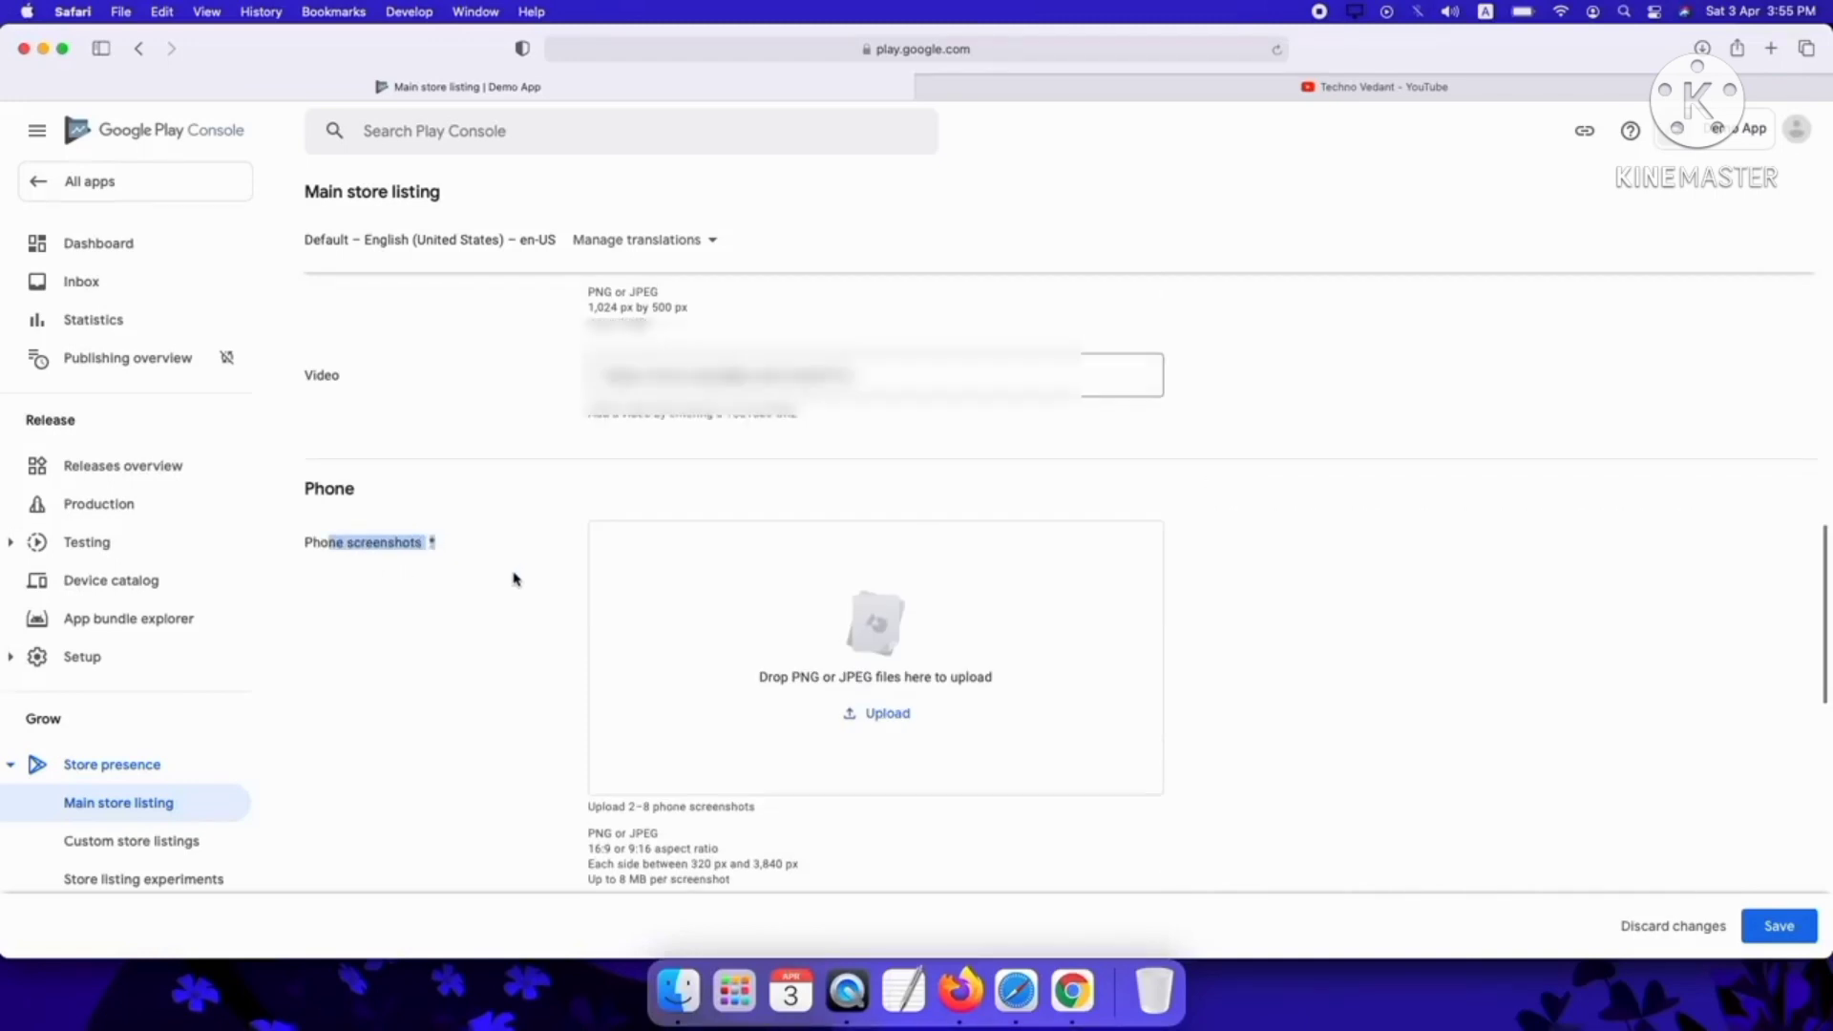
click(880, 370)
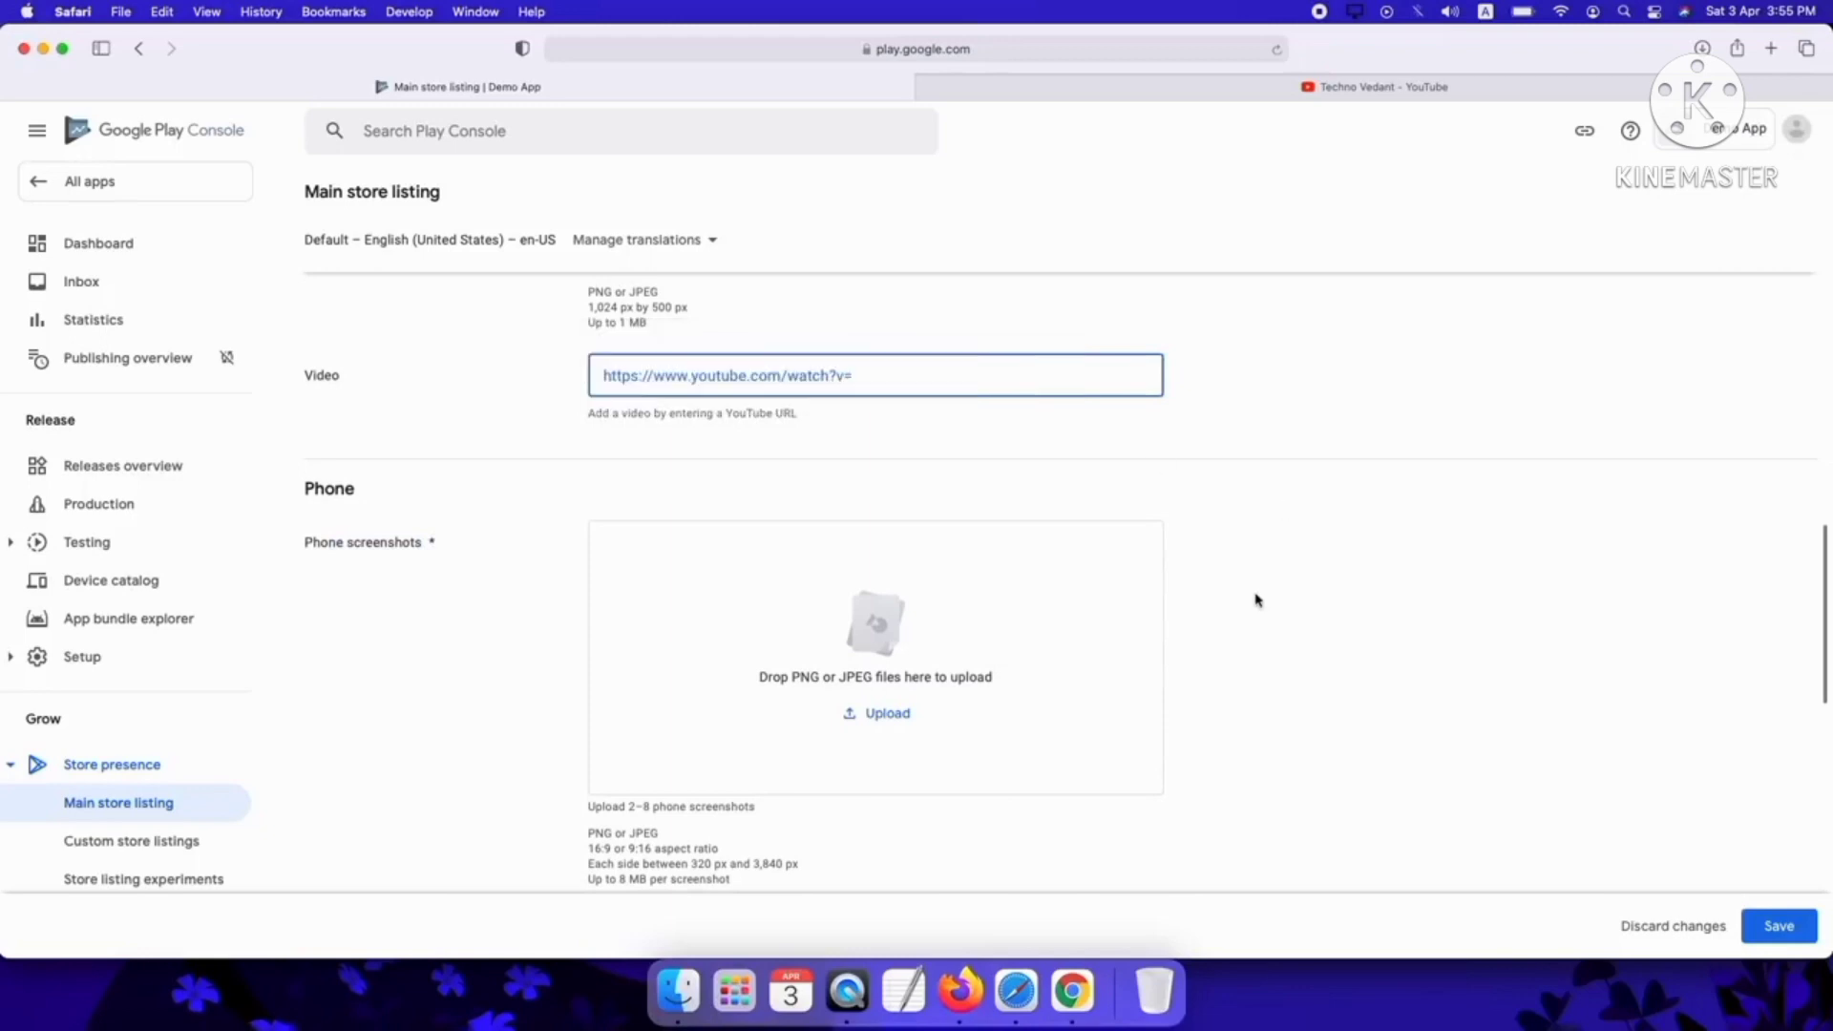
scroll(1239, 598, up, 5)
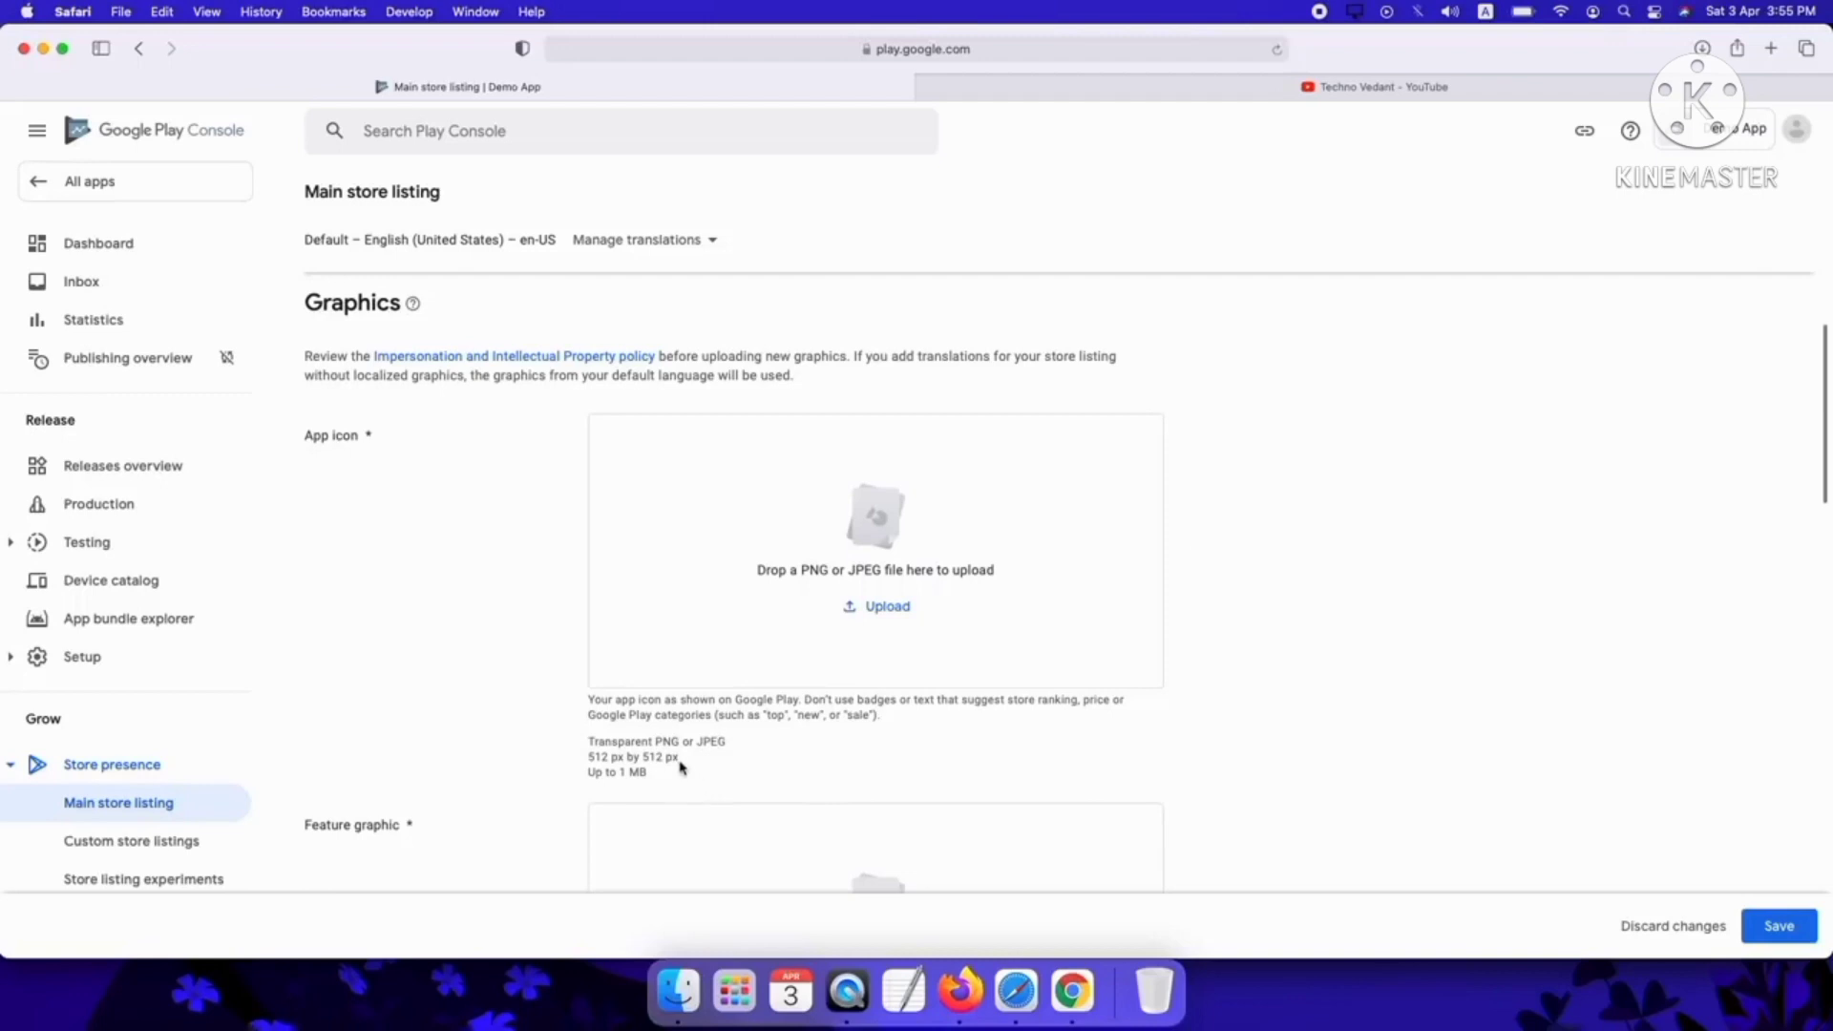
Step: Check the 512 x 512 PNG/JPEG icon requirement, confirm changes saved, and return to the Dashboard
drag(679, 761, 664, 775)
drag(726, 741, 656, 742)
scroll(811, 717, down, 2)
scroll(793, 696, down, 3)
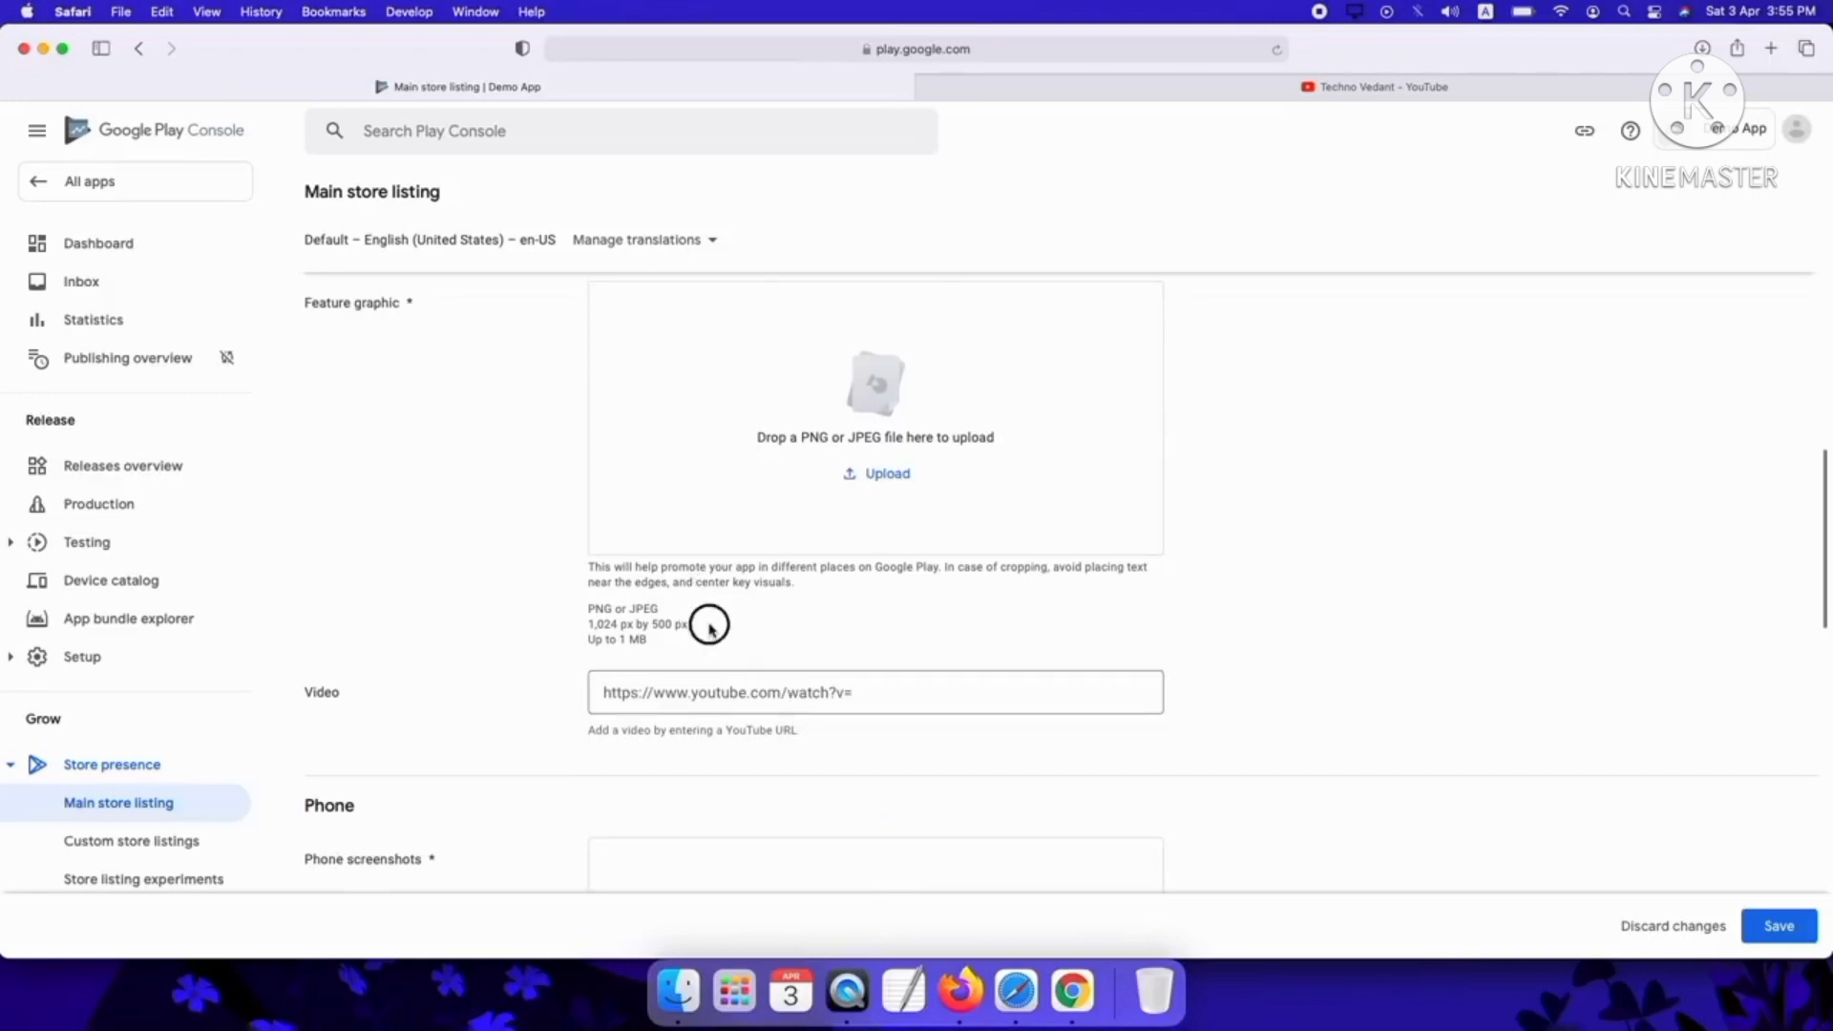
scroll(709, 625, down, 5)
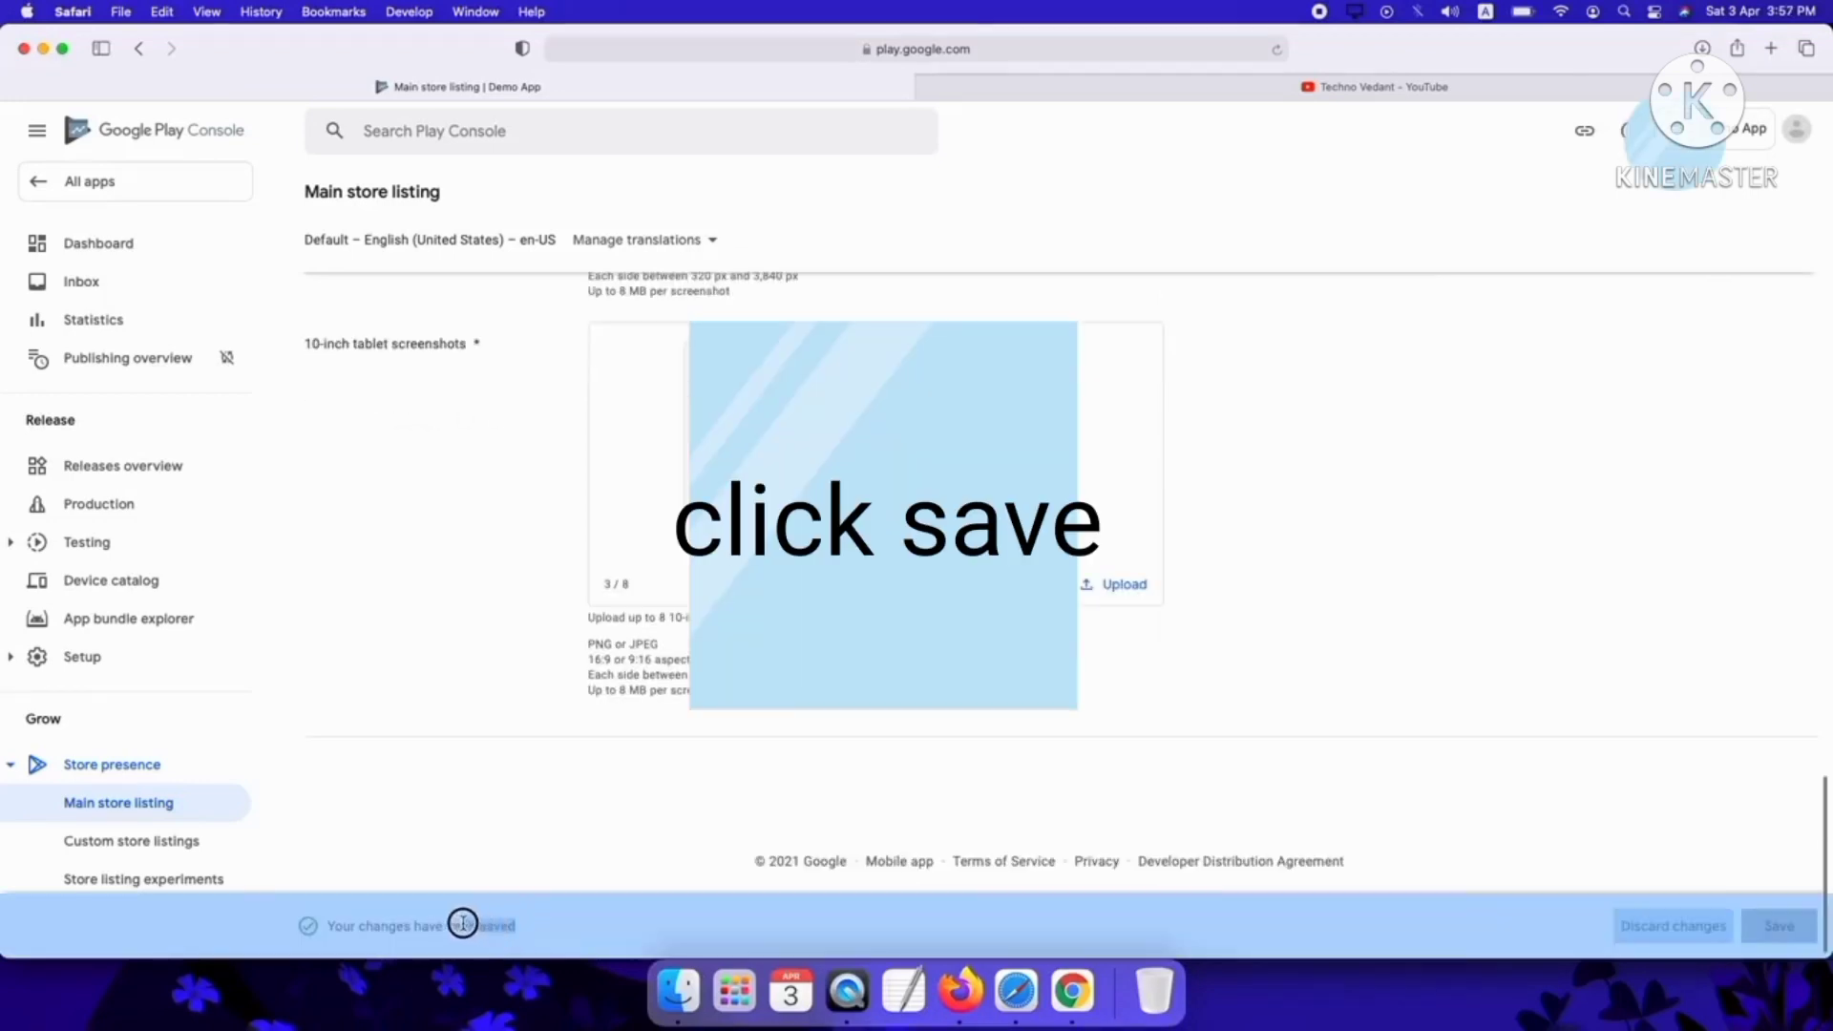
drag(376, 927, 475, 926)
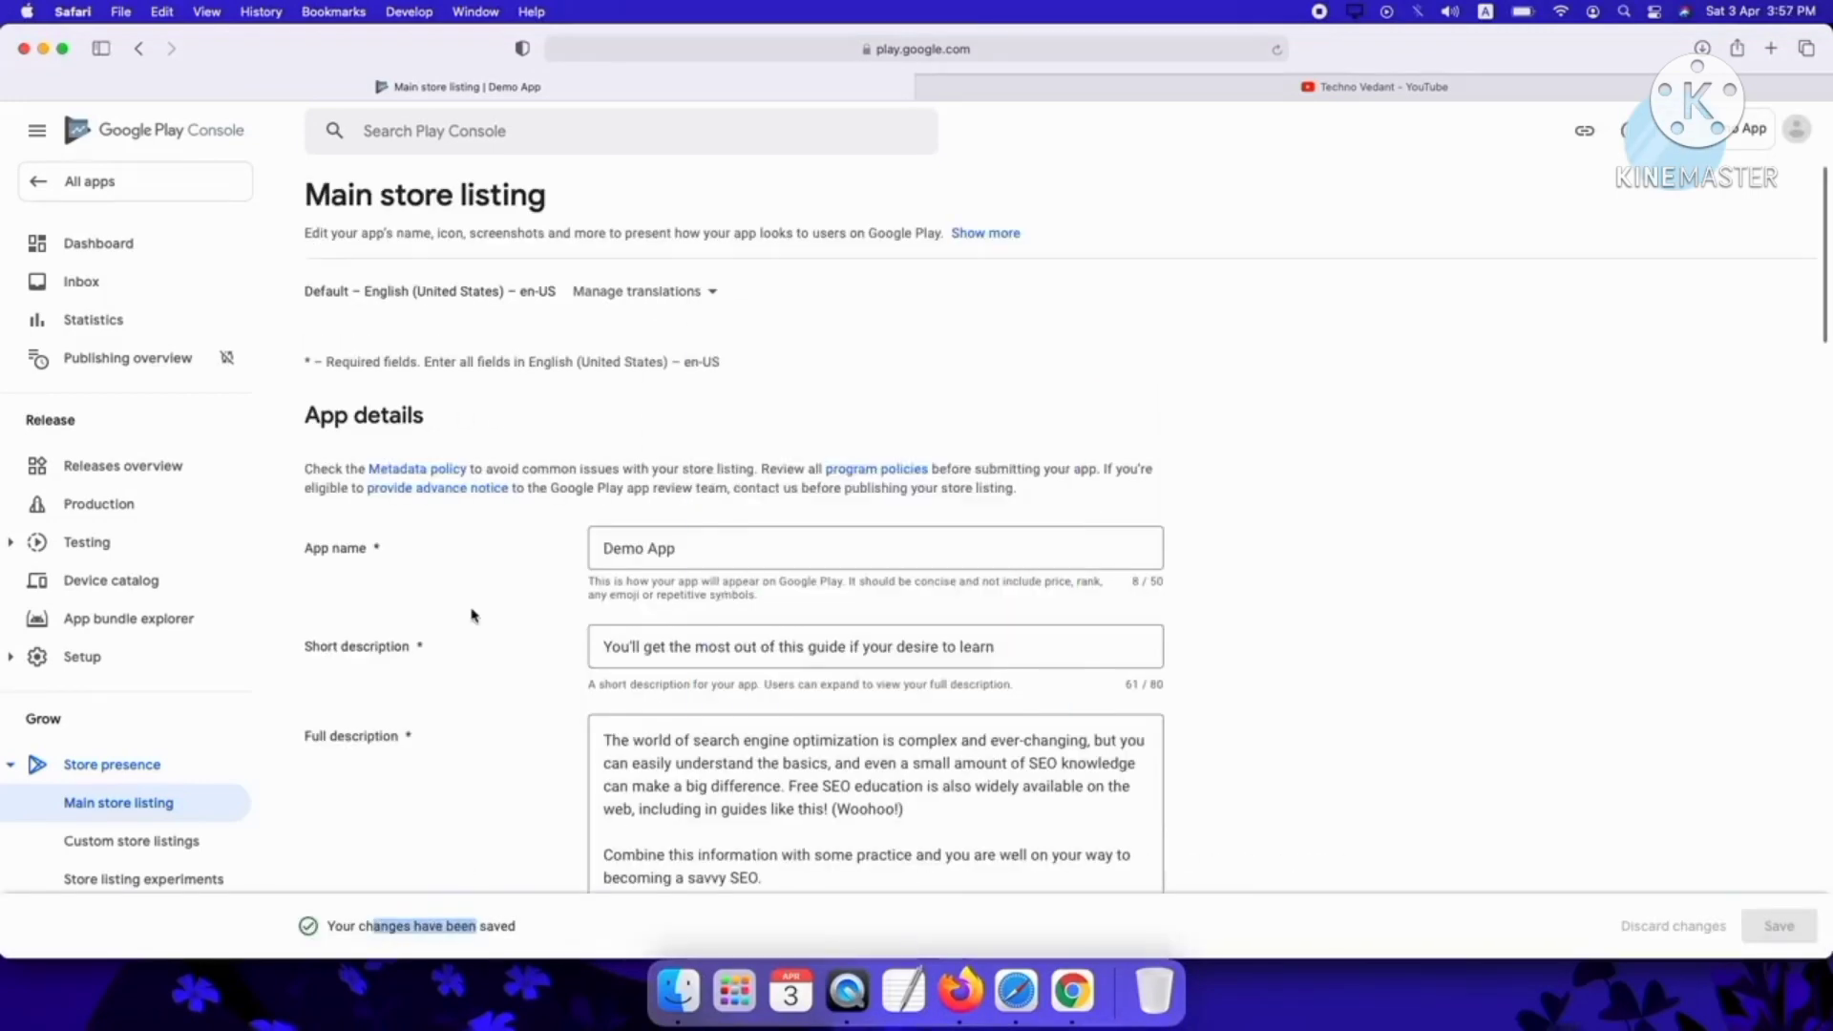
click(97, 244)
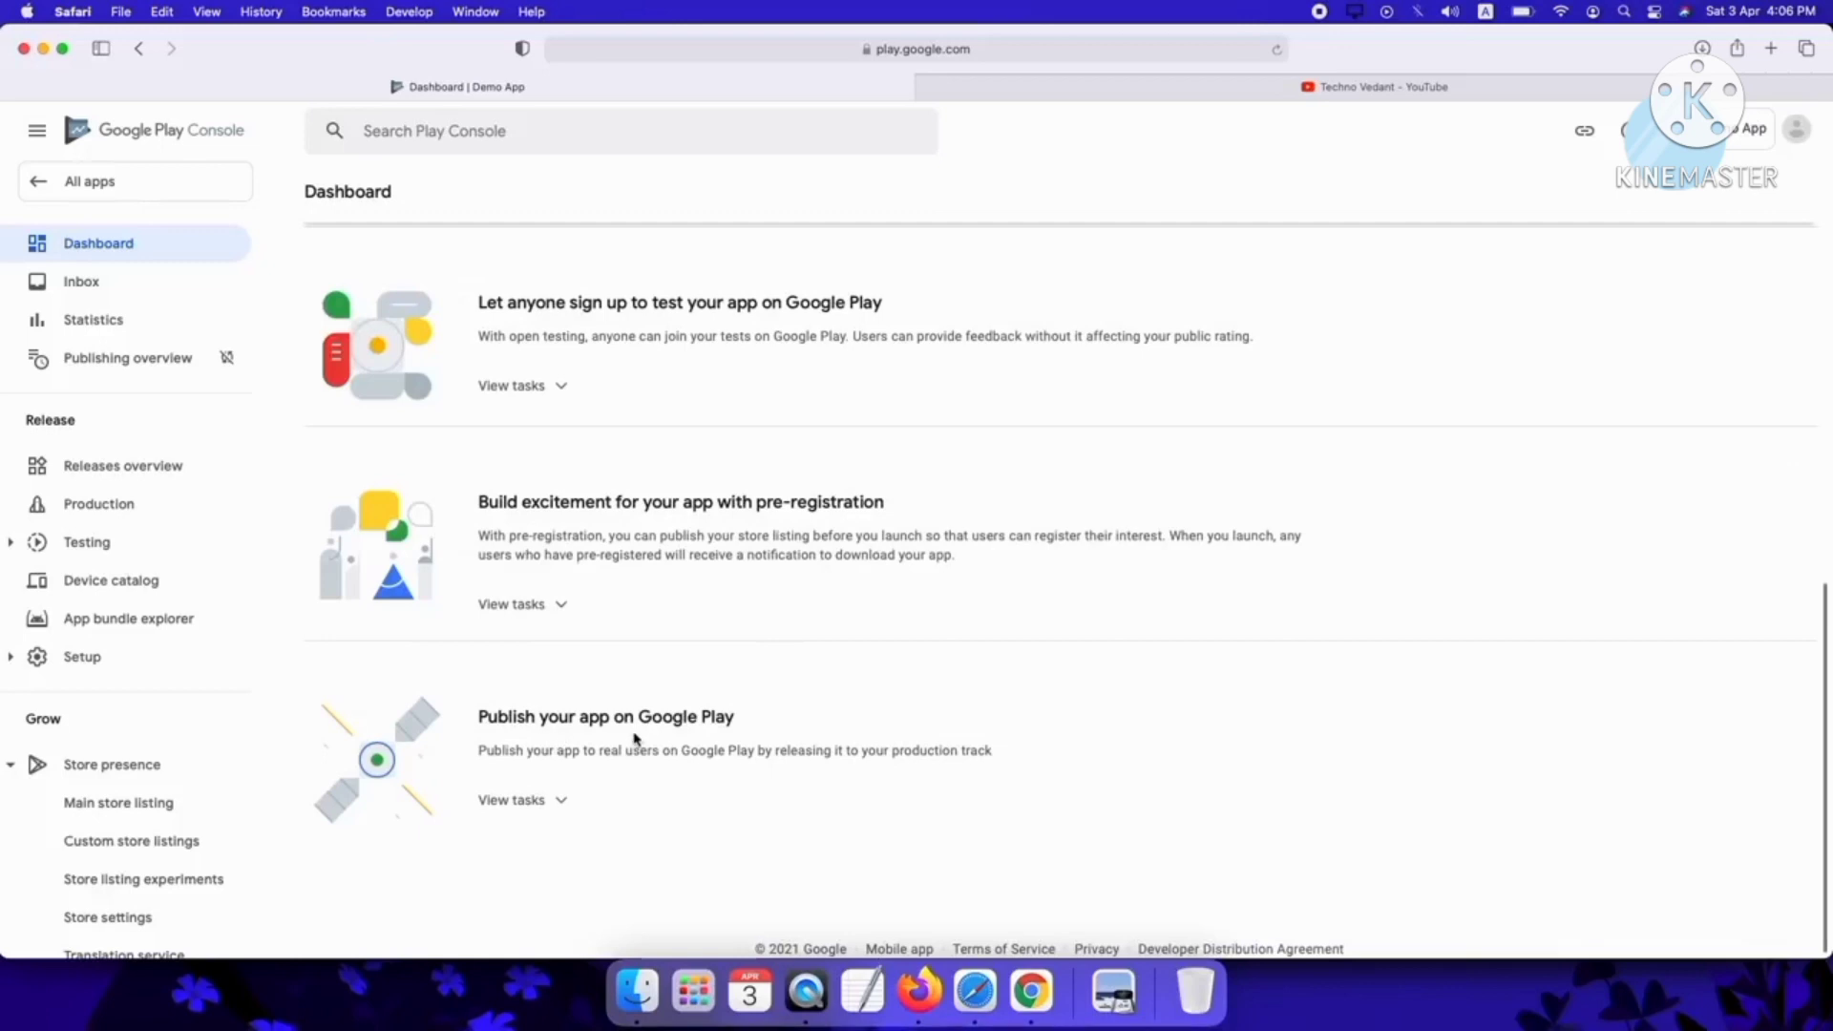
Step: Add all 176 countries / regions plus Rest of World to the production track and confirm
click(551, 801)
scroll(999, 700, down, 3)
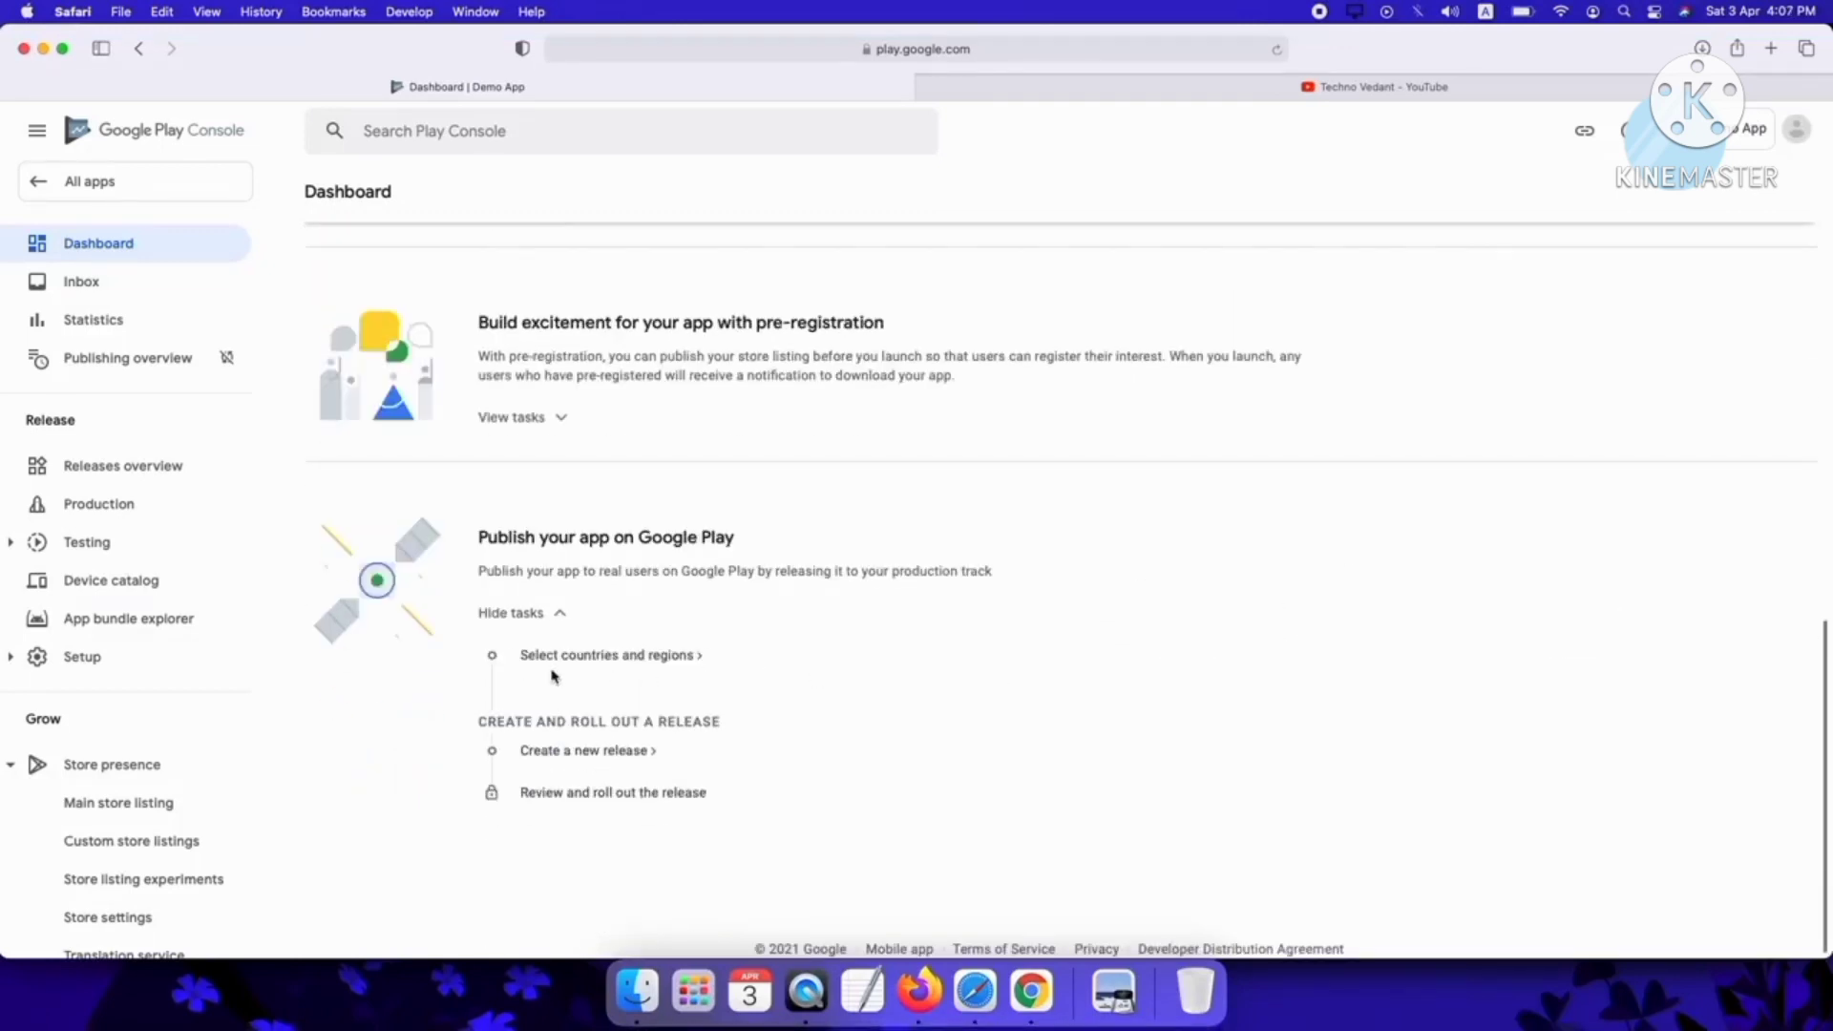
click(607, 654)
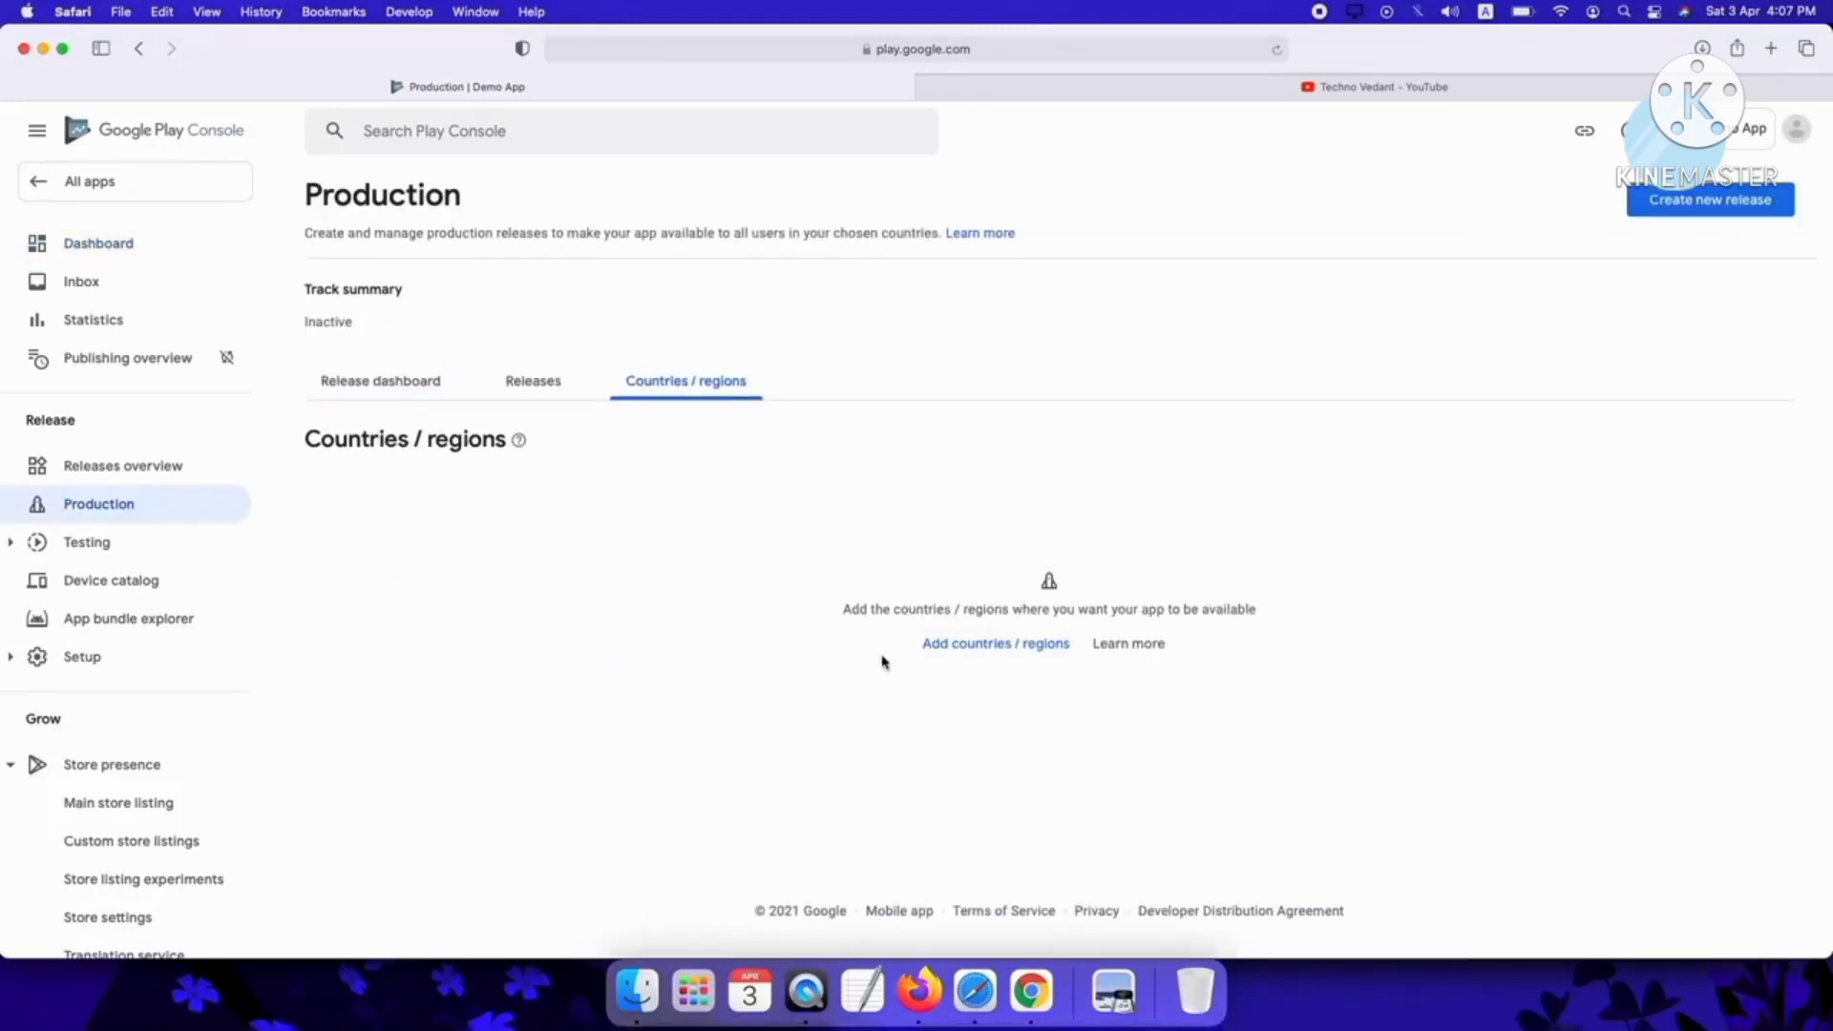
click(995, 645)
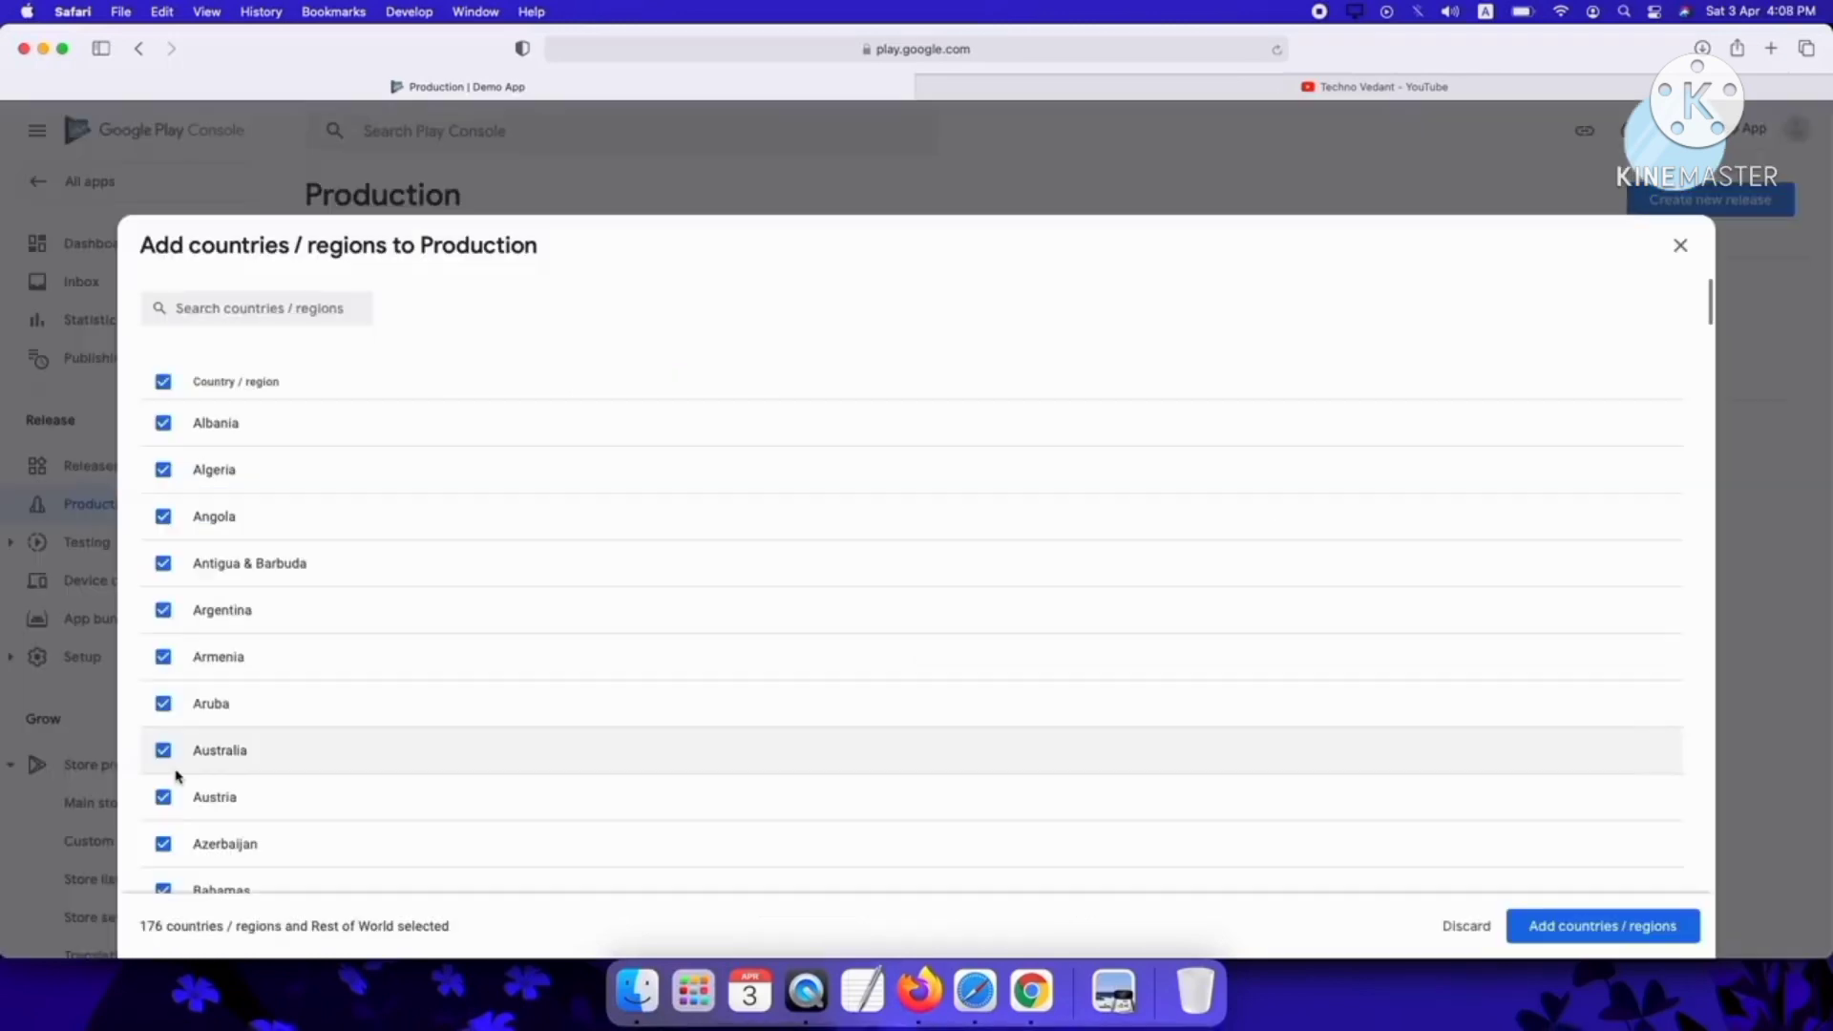
click(163, 705)
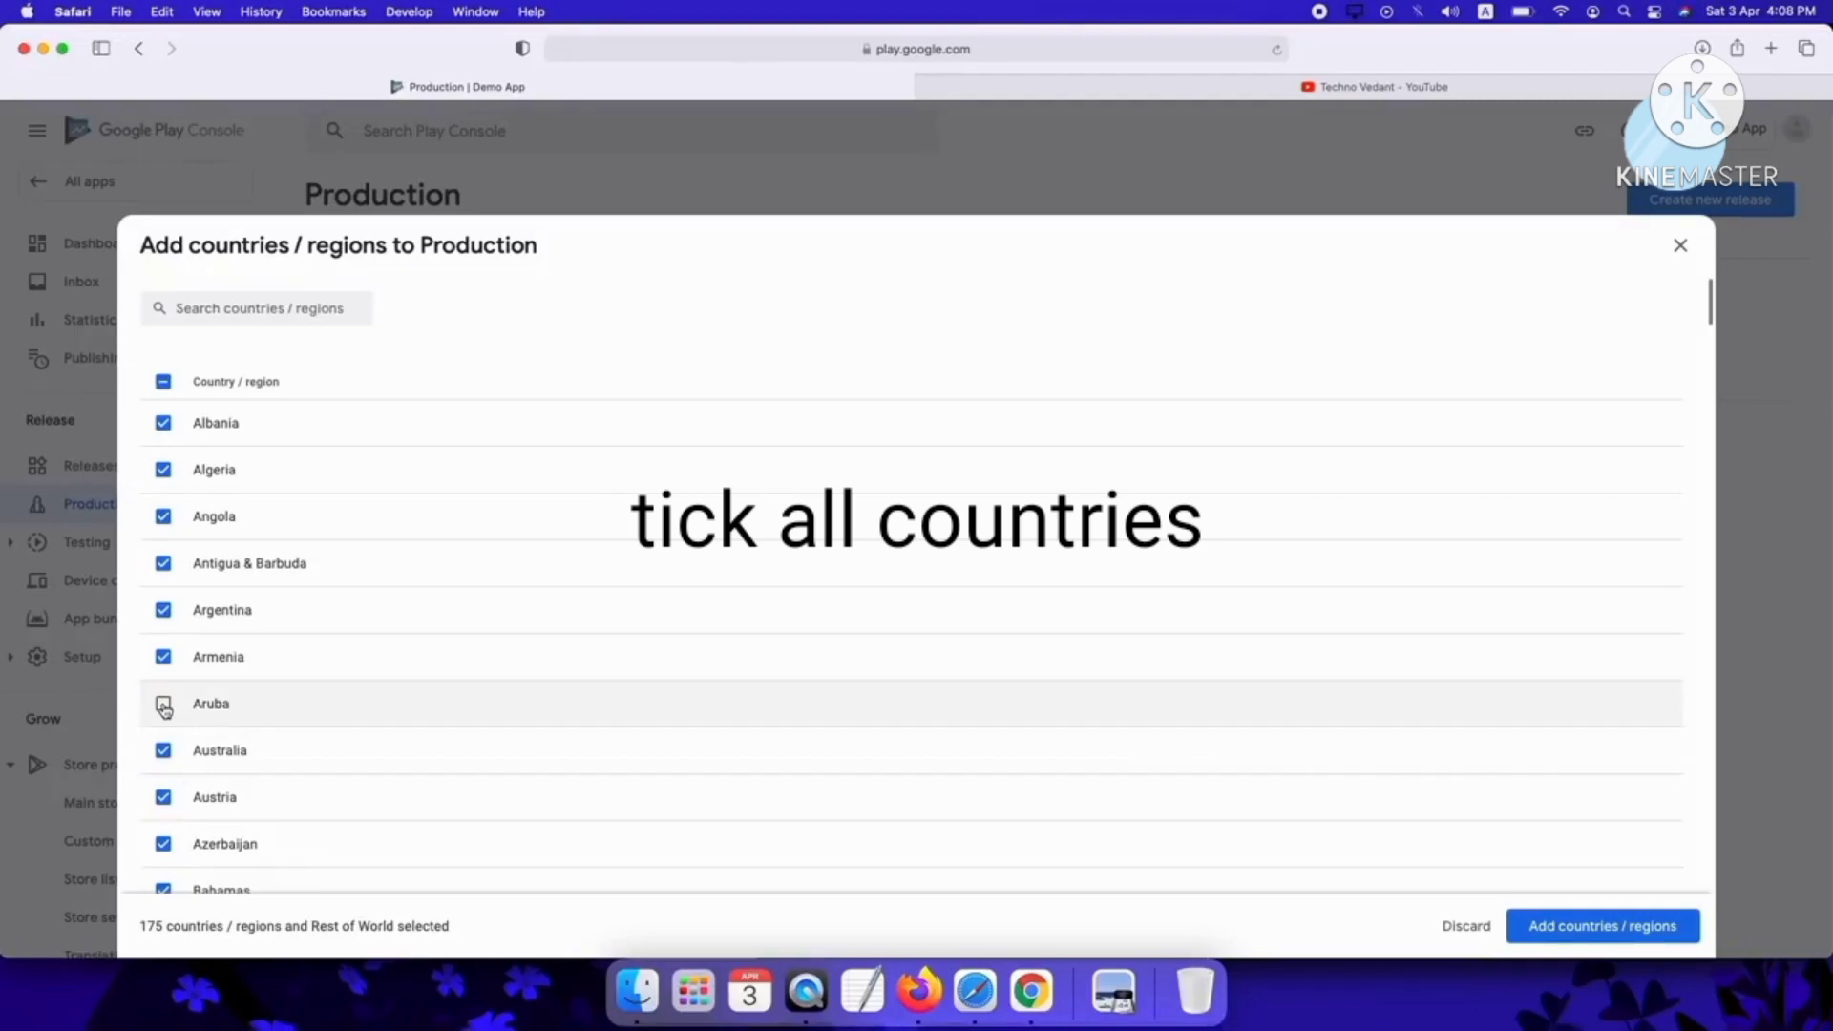
click(163, 705)
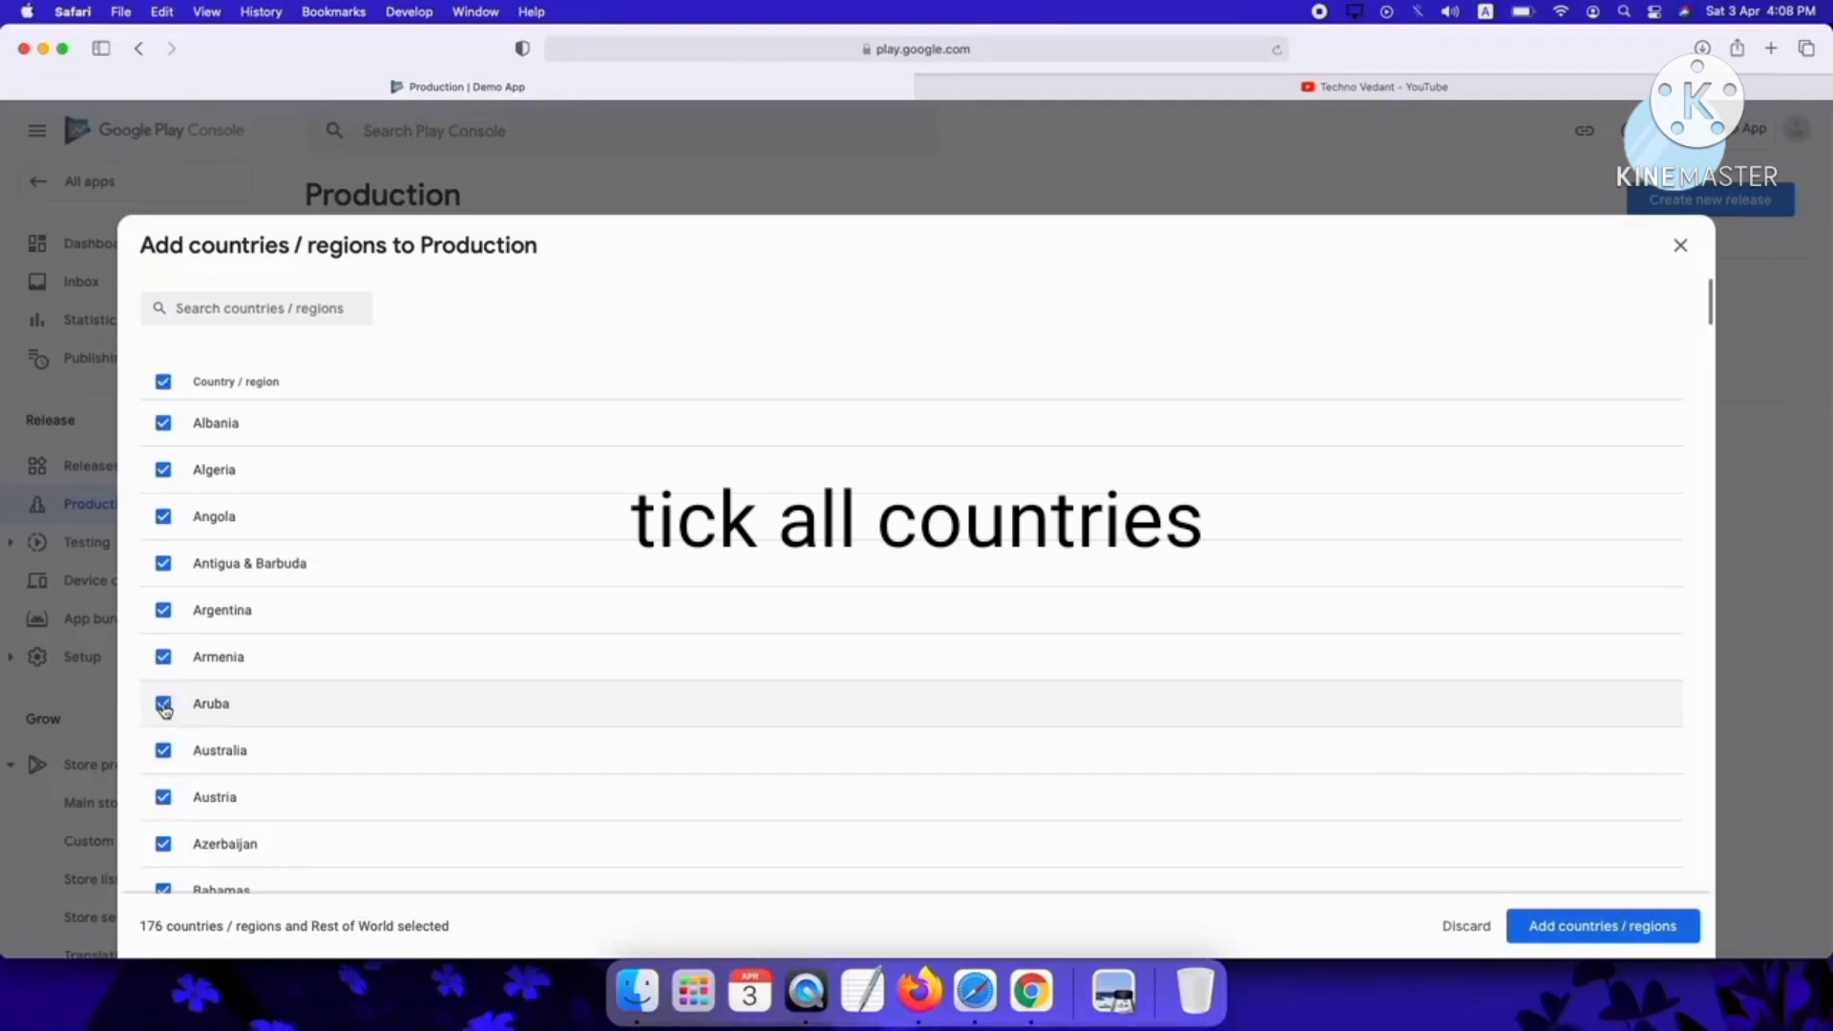
click(1606, 934)
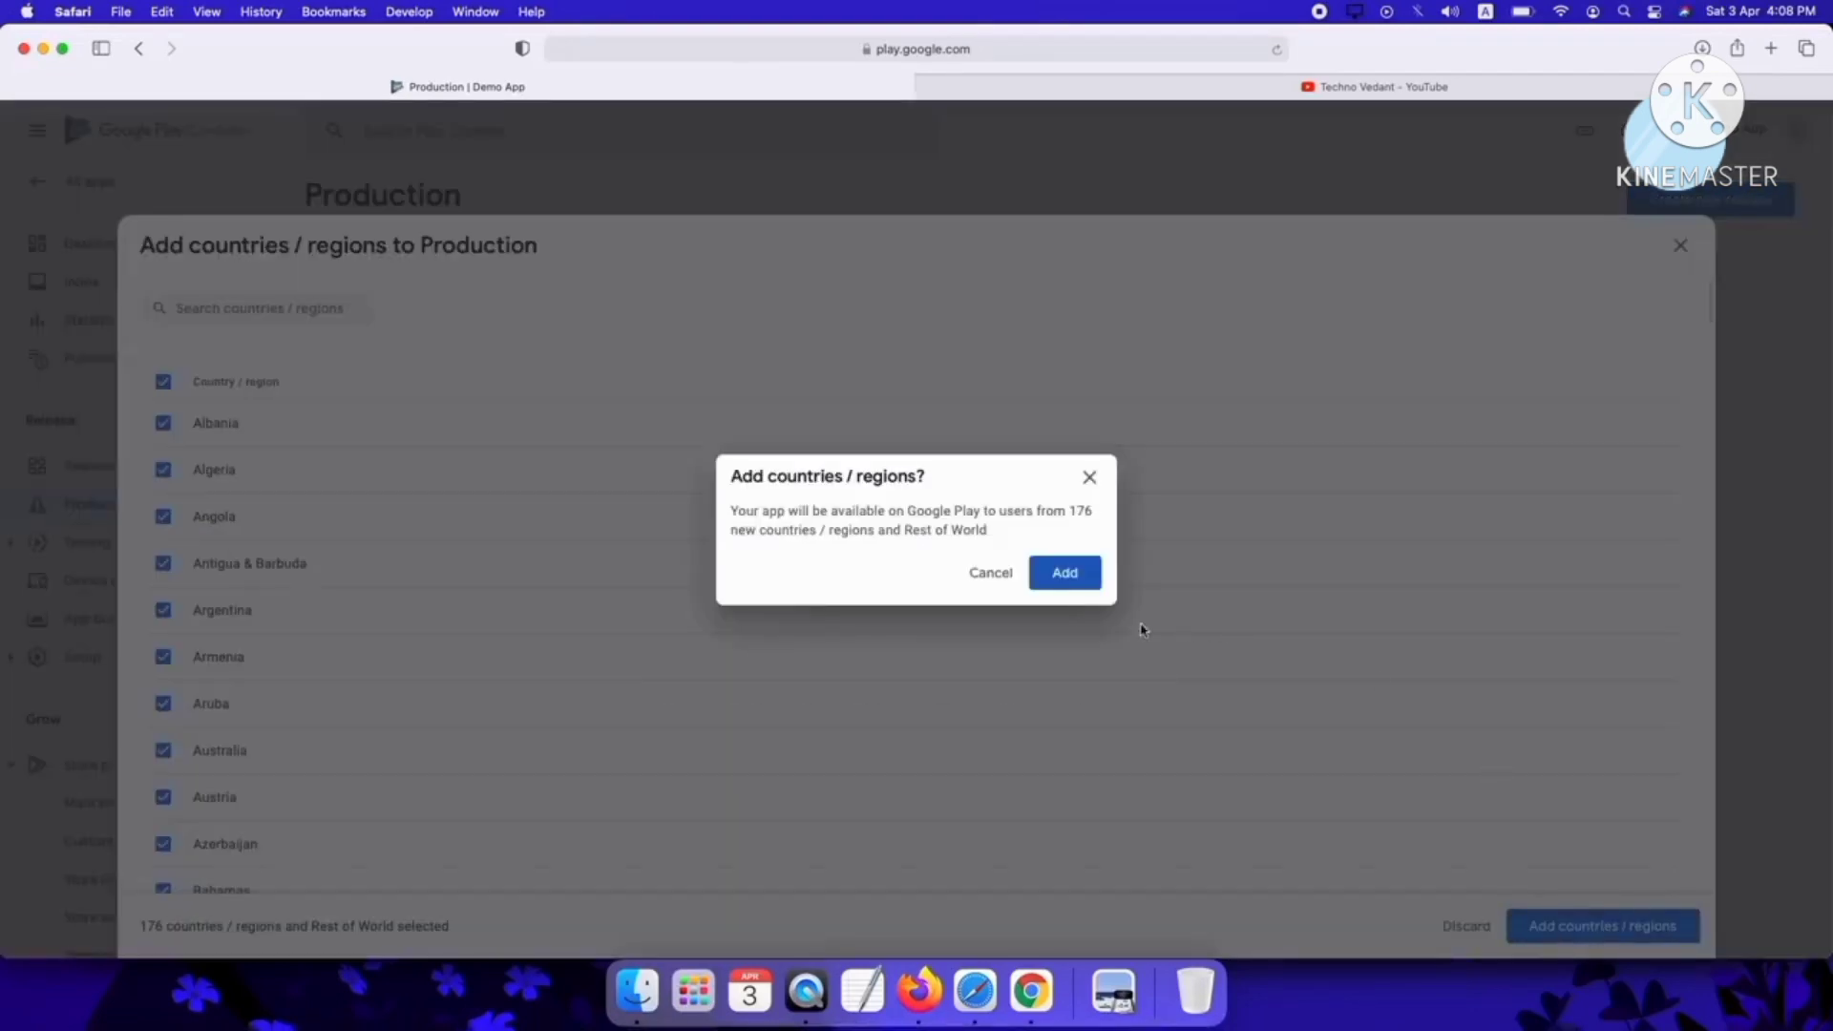
click(1067, 577)
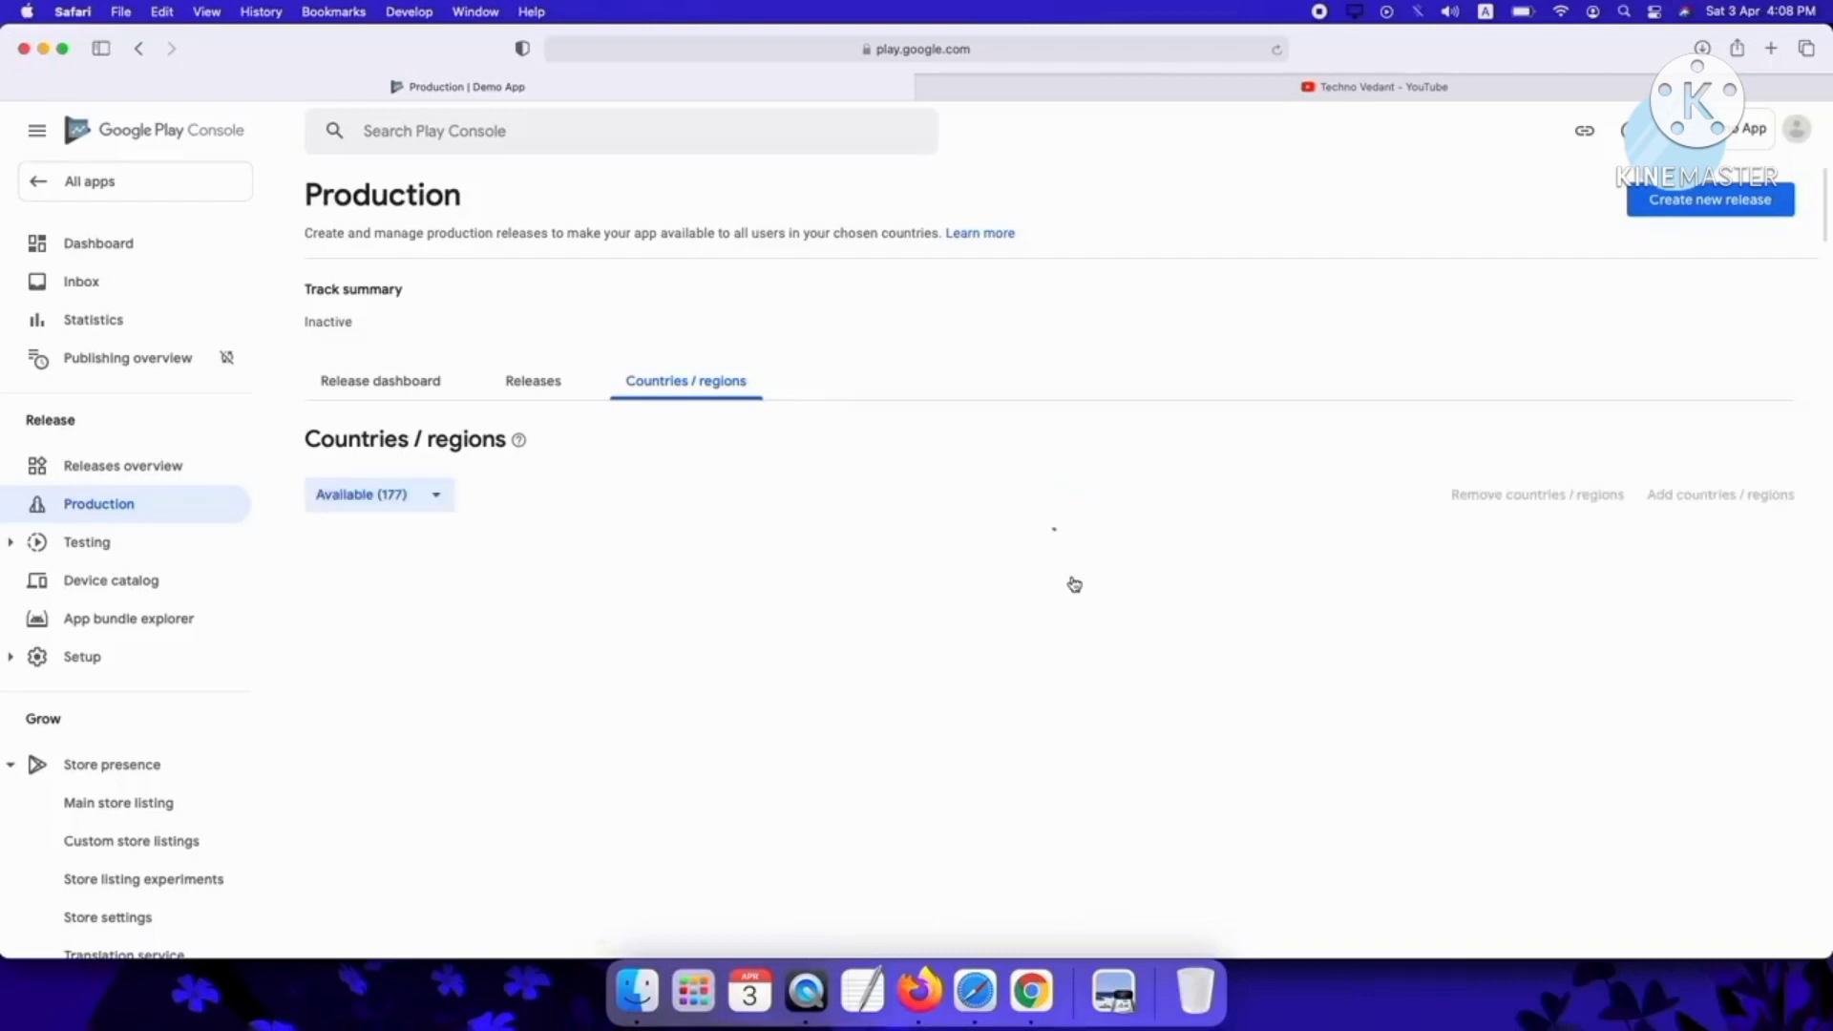
Step: Create a new production release and accept Google-managed Play App Signing before uploading the APK
click(1712, 201)
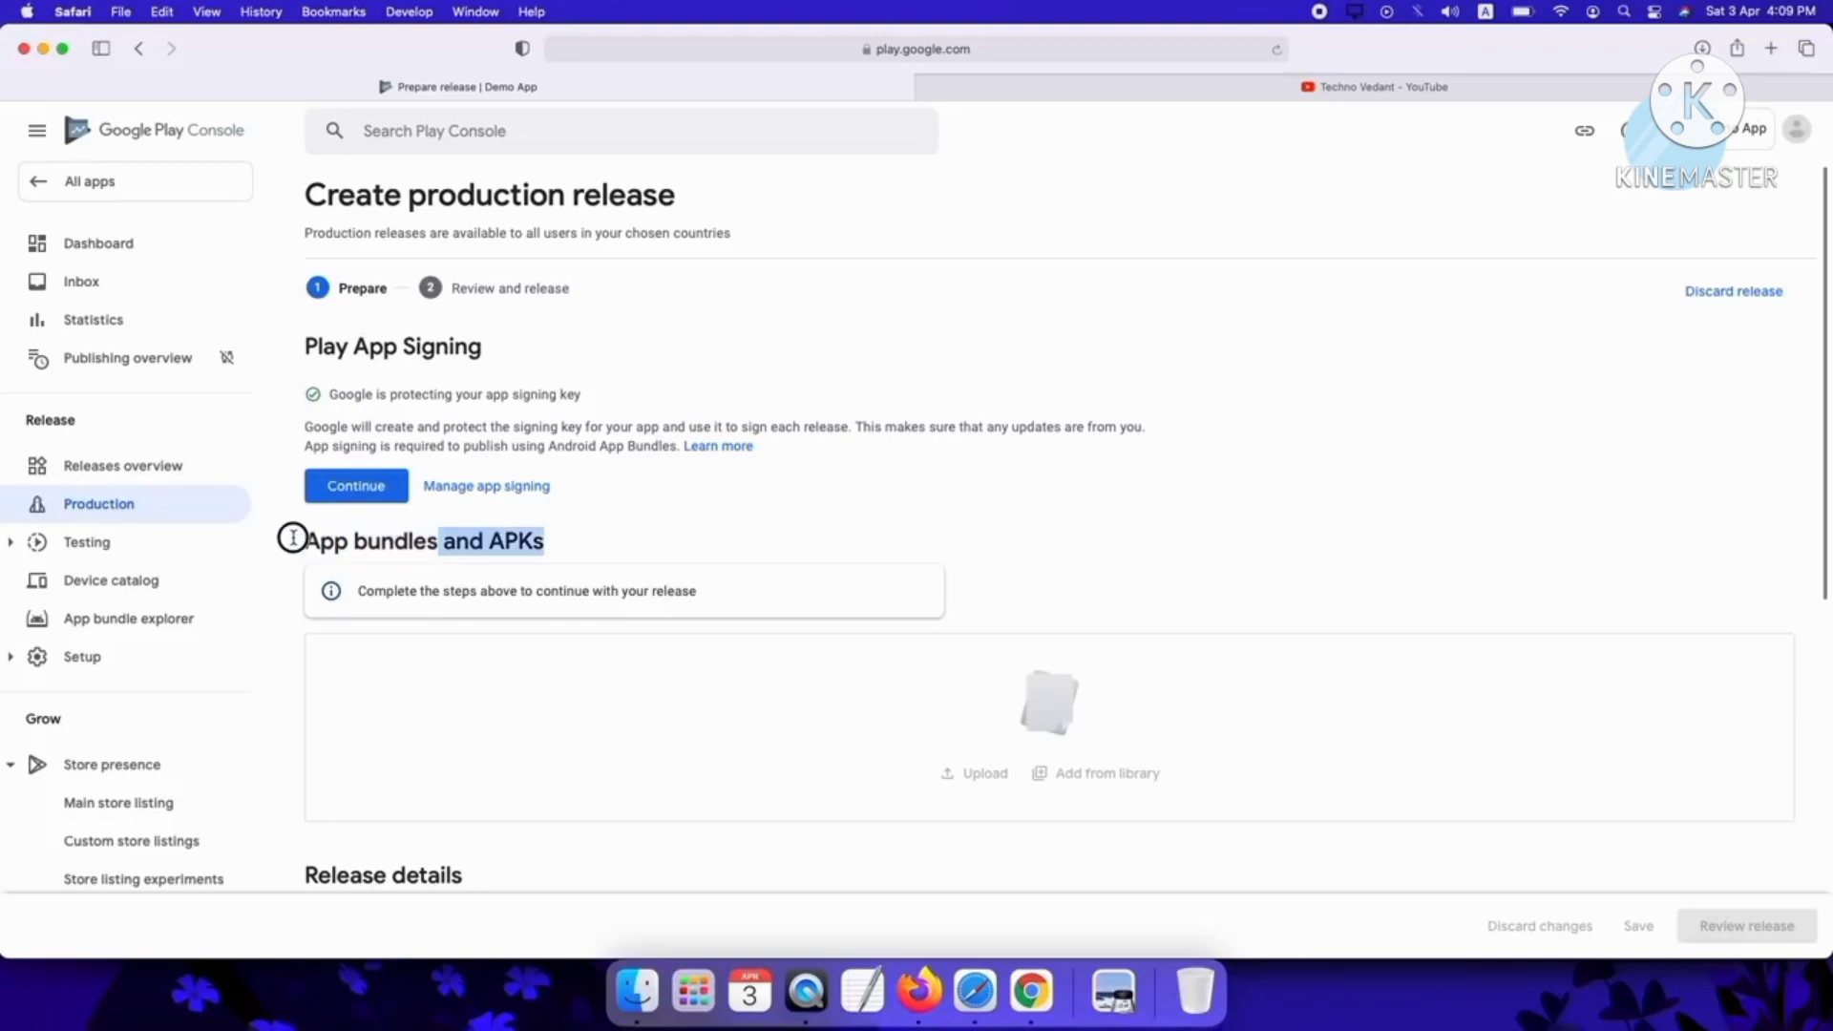
drag(432, 545, 340, 544)
click(973, 785)
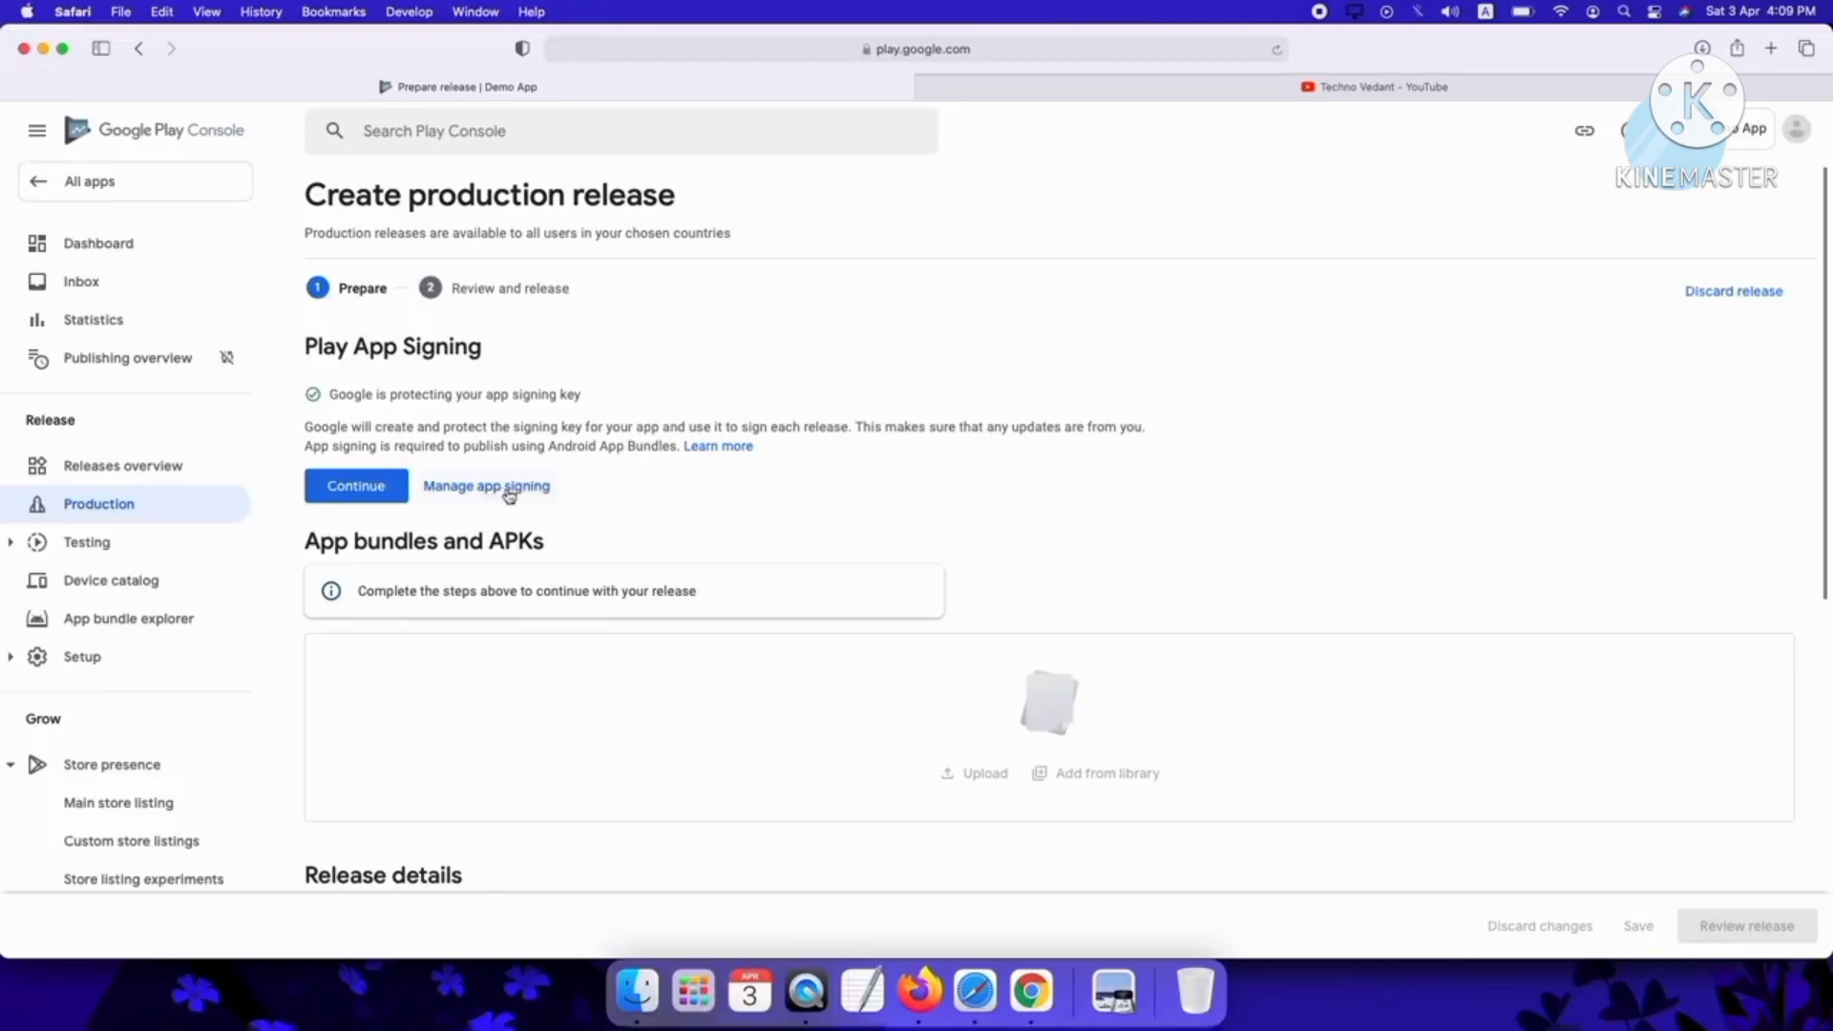
click(369, 495)
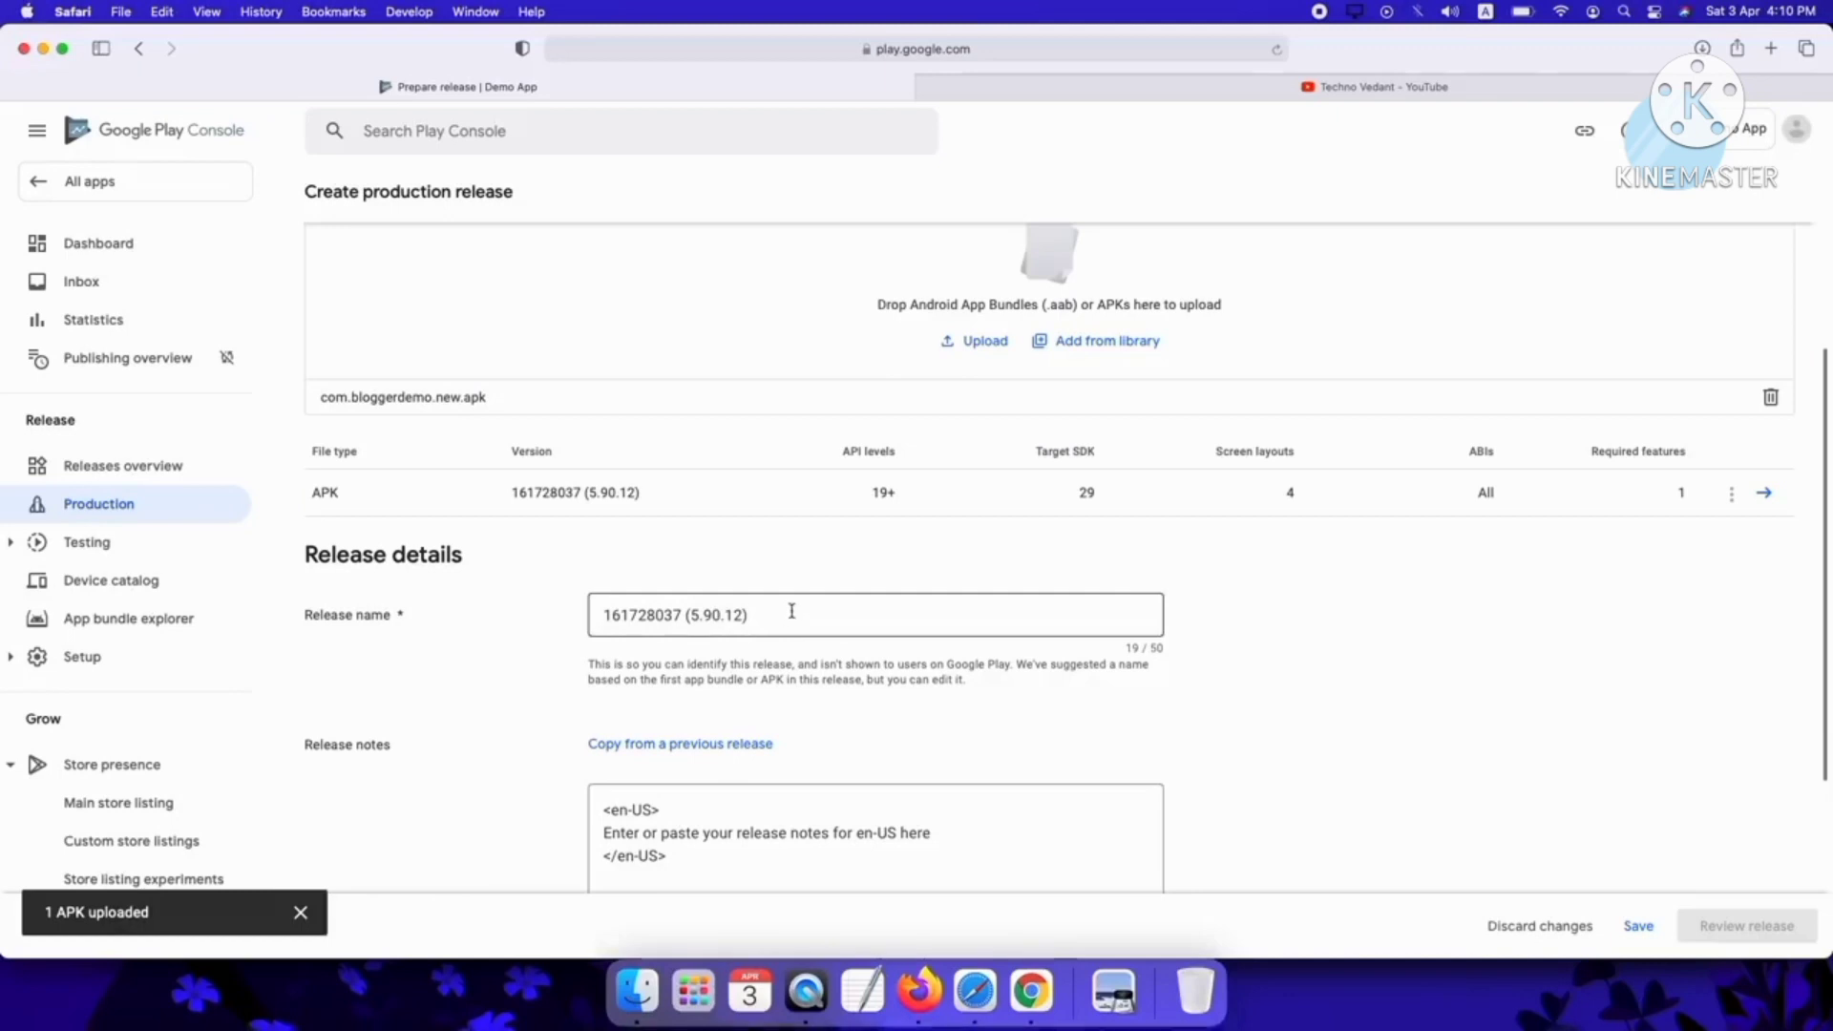
drag(785, 613, 617, 613)
scroll(1333, 740, down, 5)
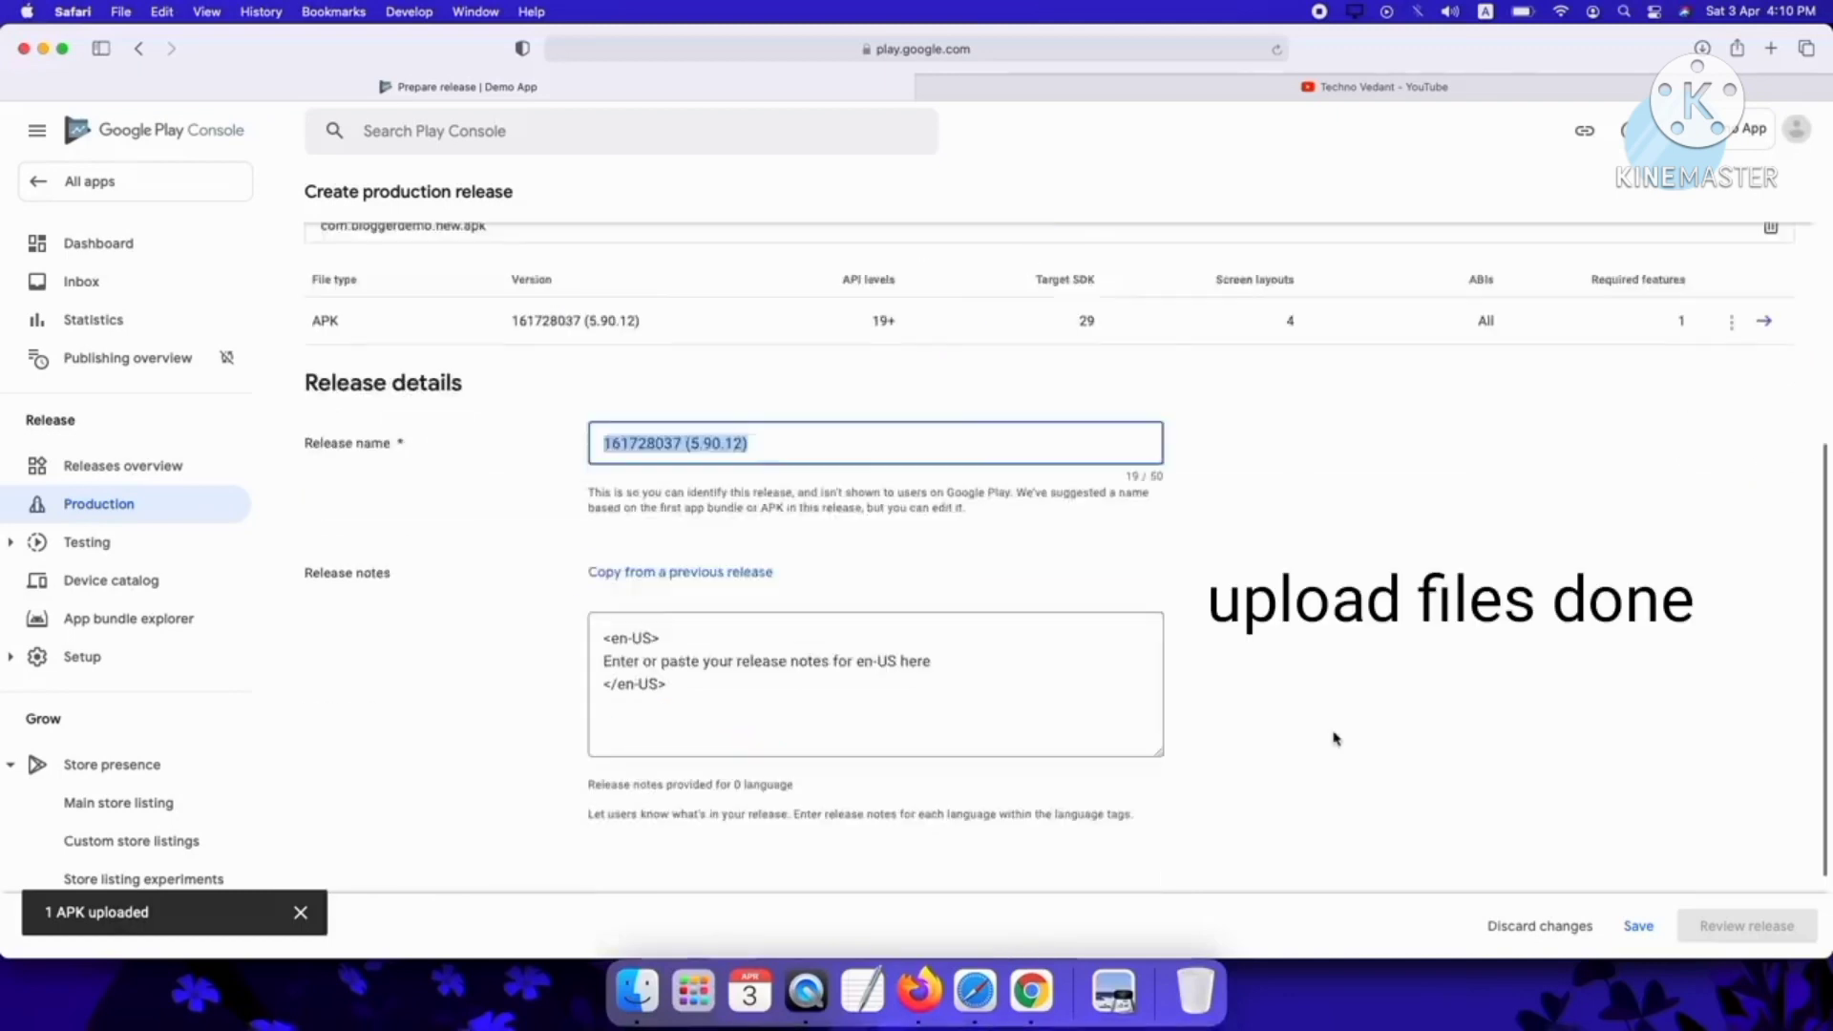
Step: Replace the placeholder release note with 'New Release' and save the production release
drag(932, 526, 604, 528)
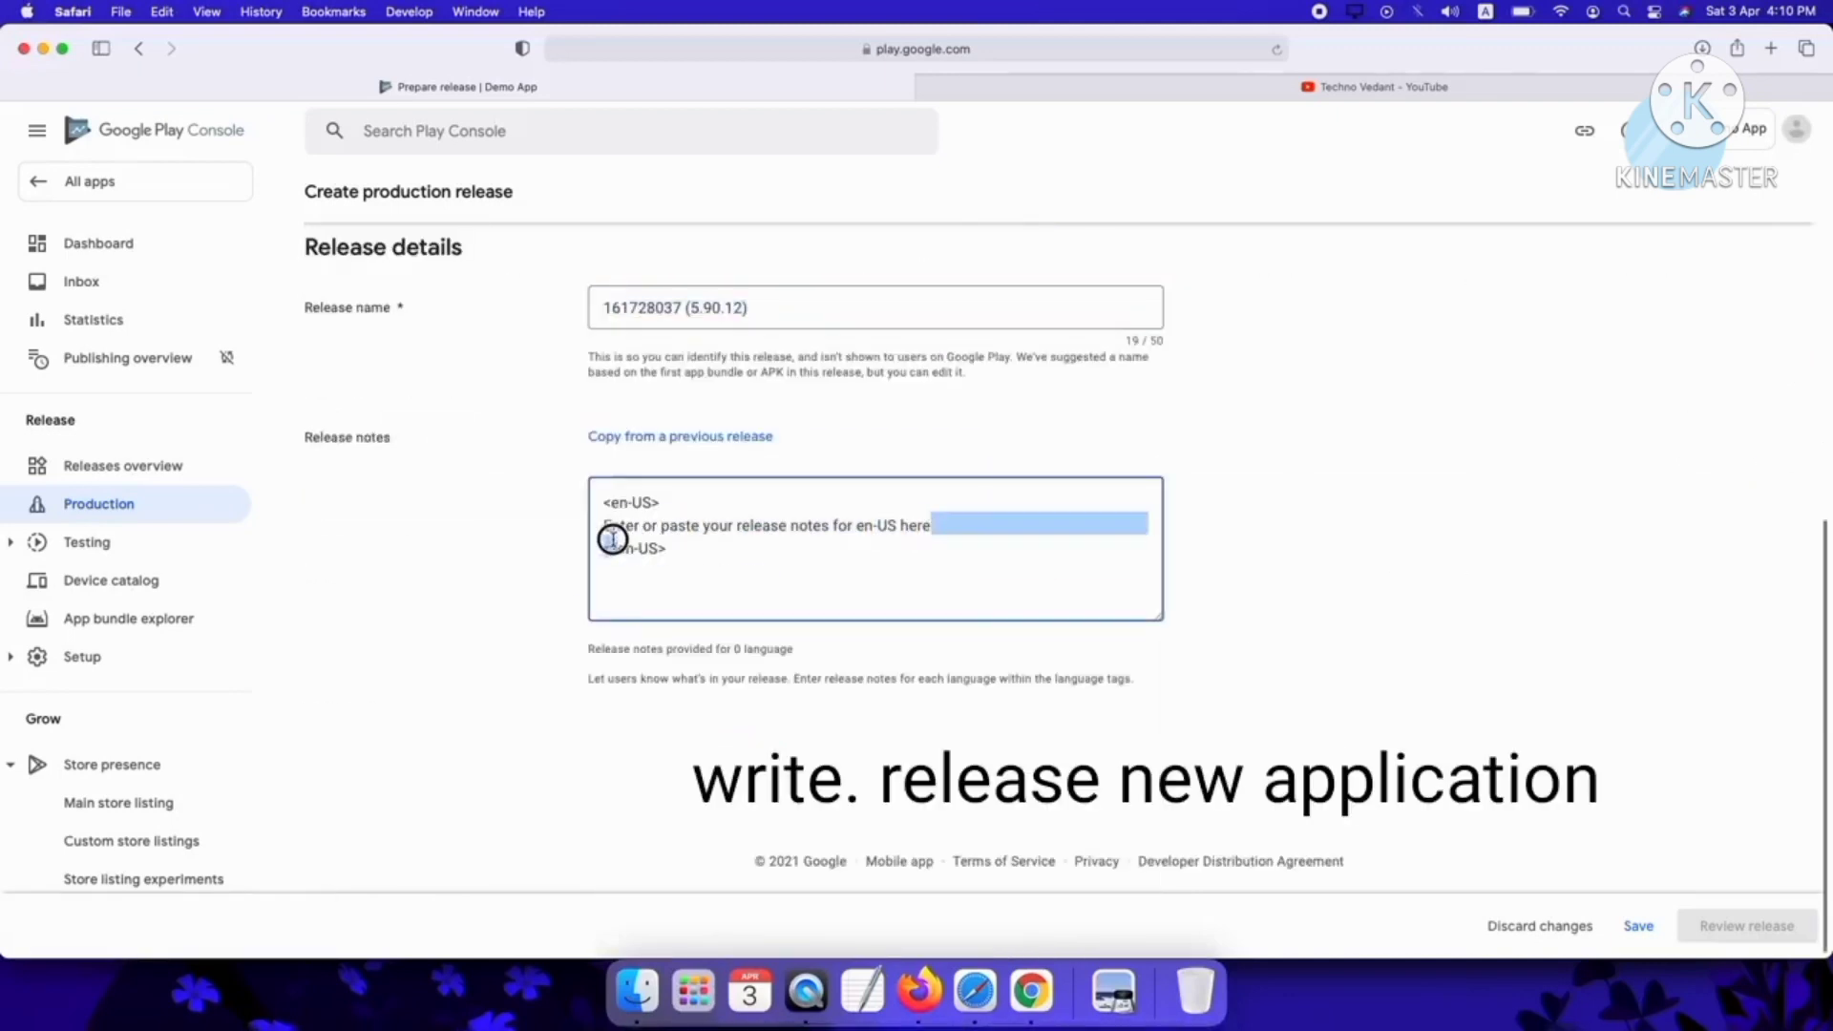
drag(733, 526, 600, 525)
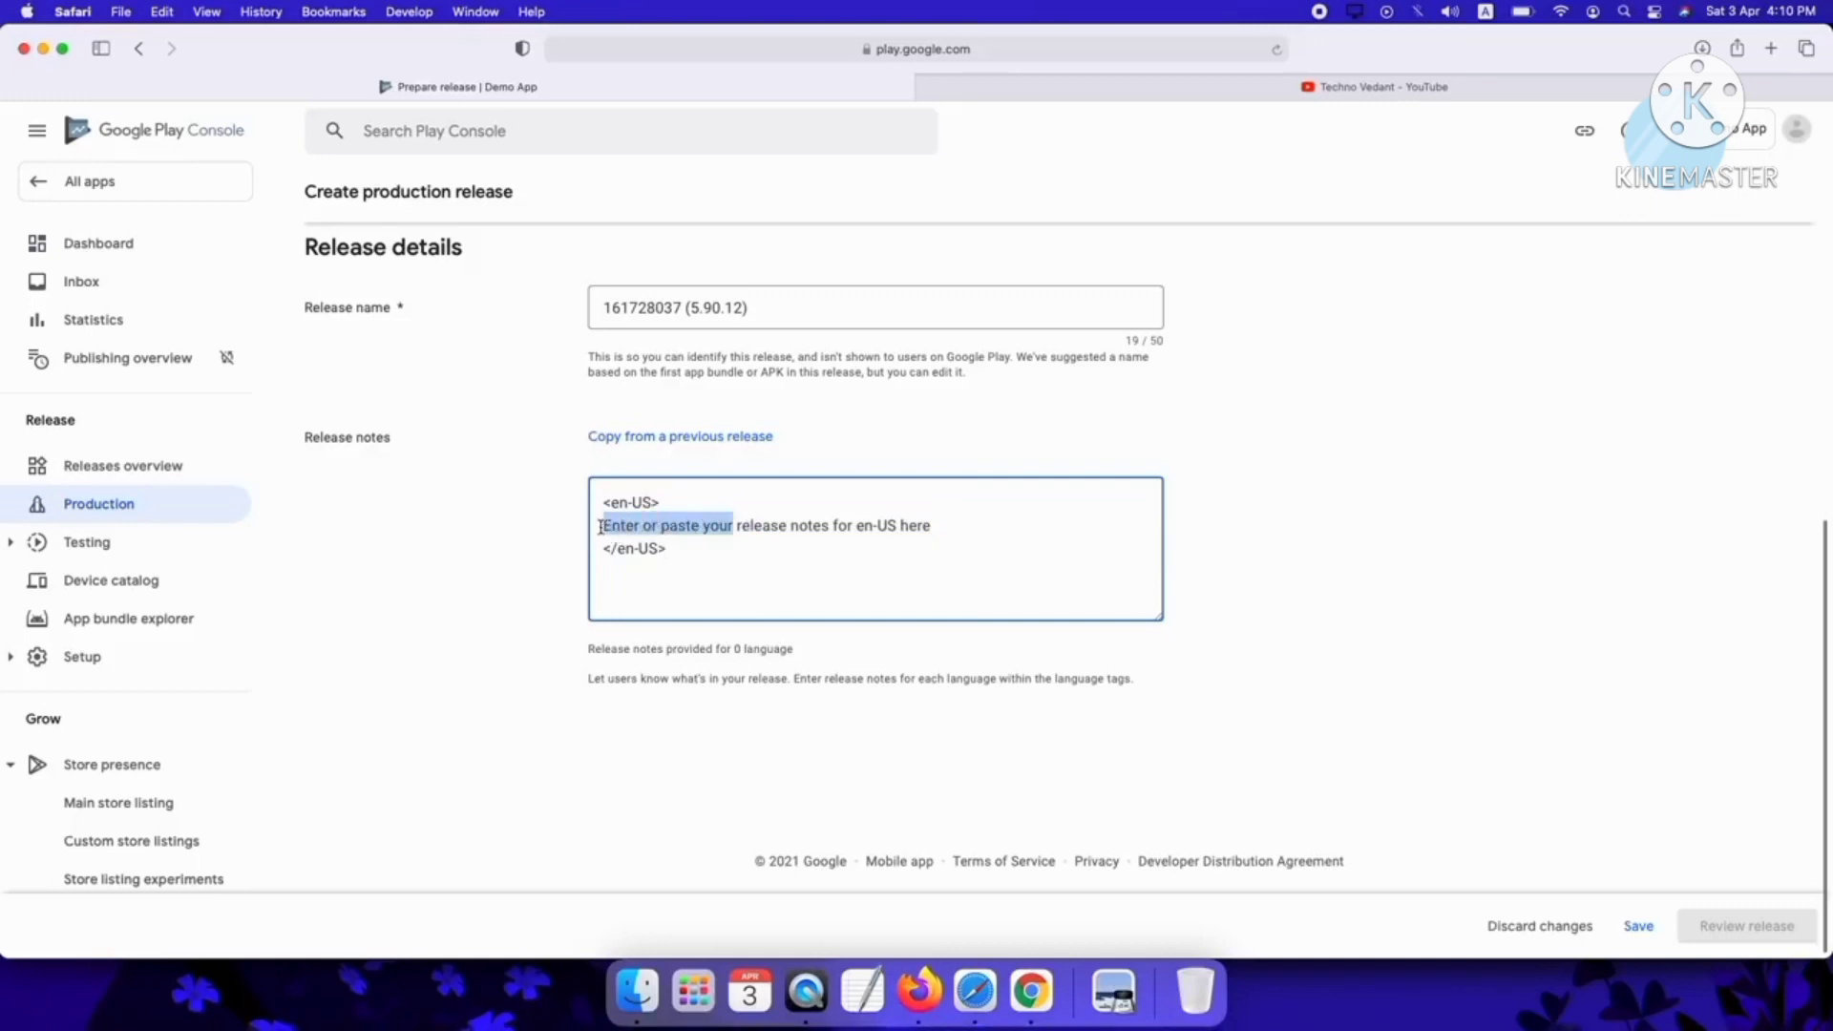
text(New)
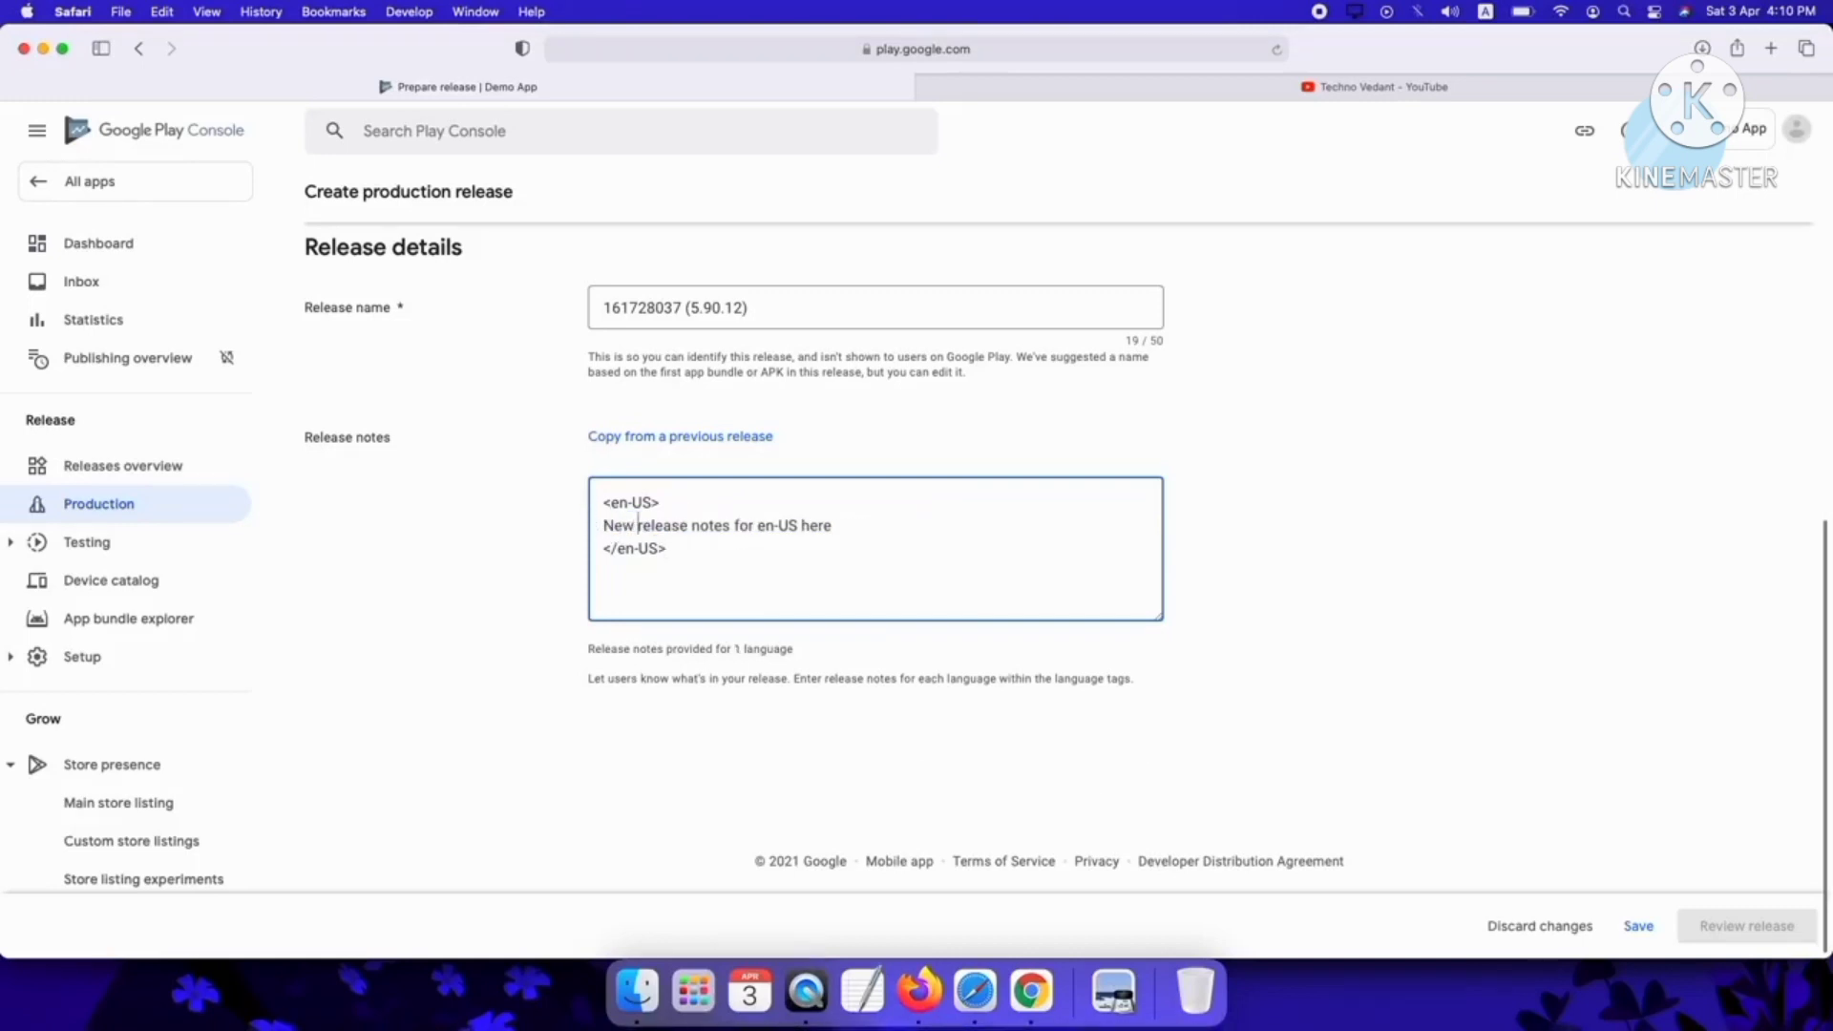
key(BackSpace)
text(R)
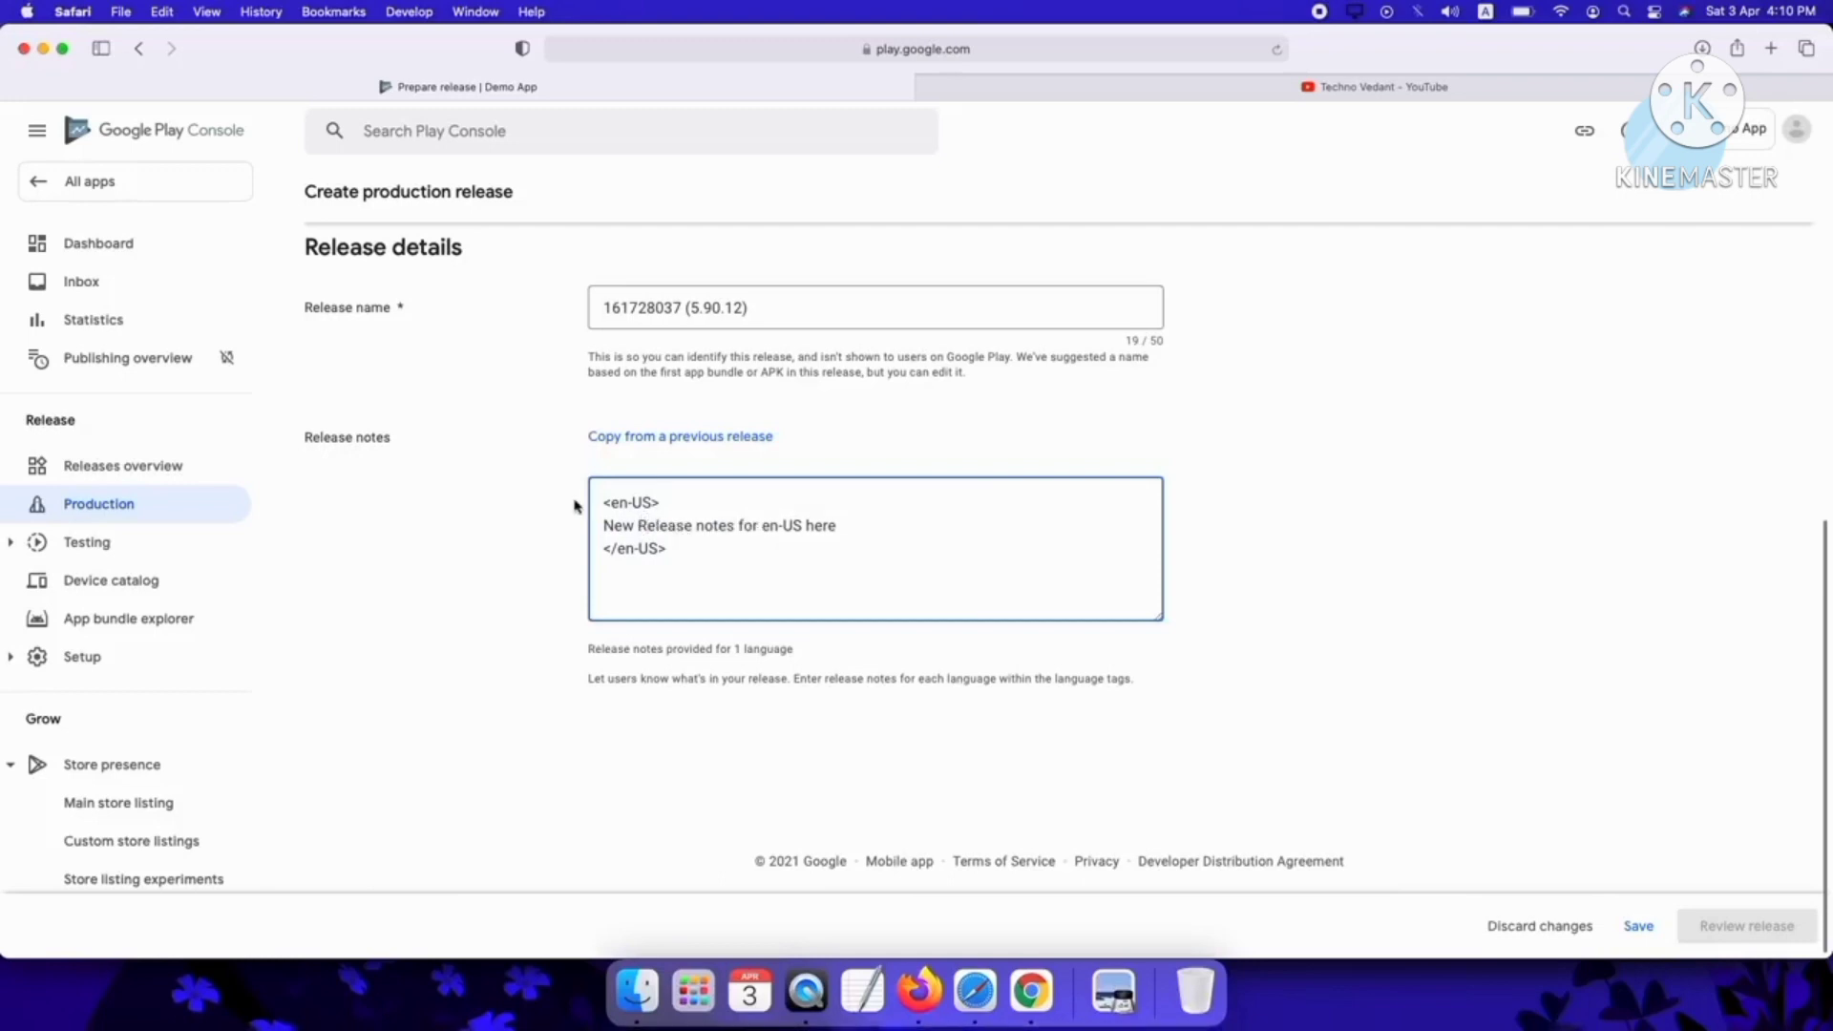
drag(693, 526, 836, 525)
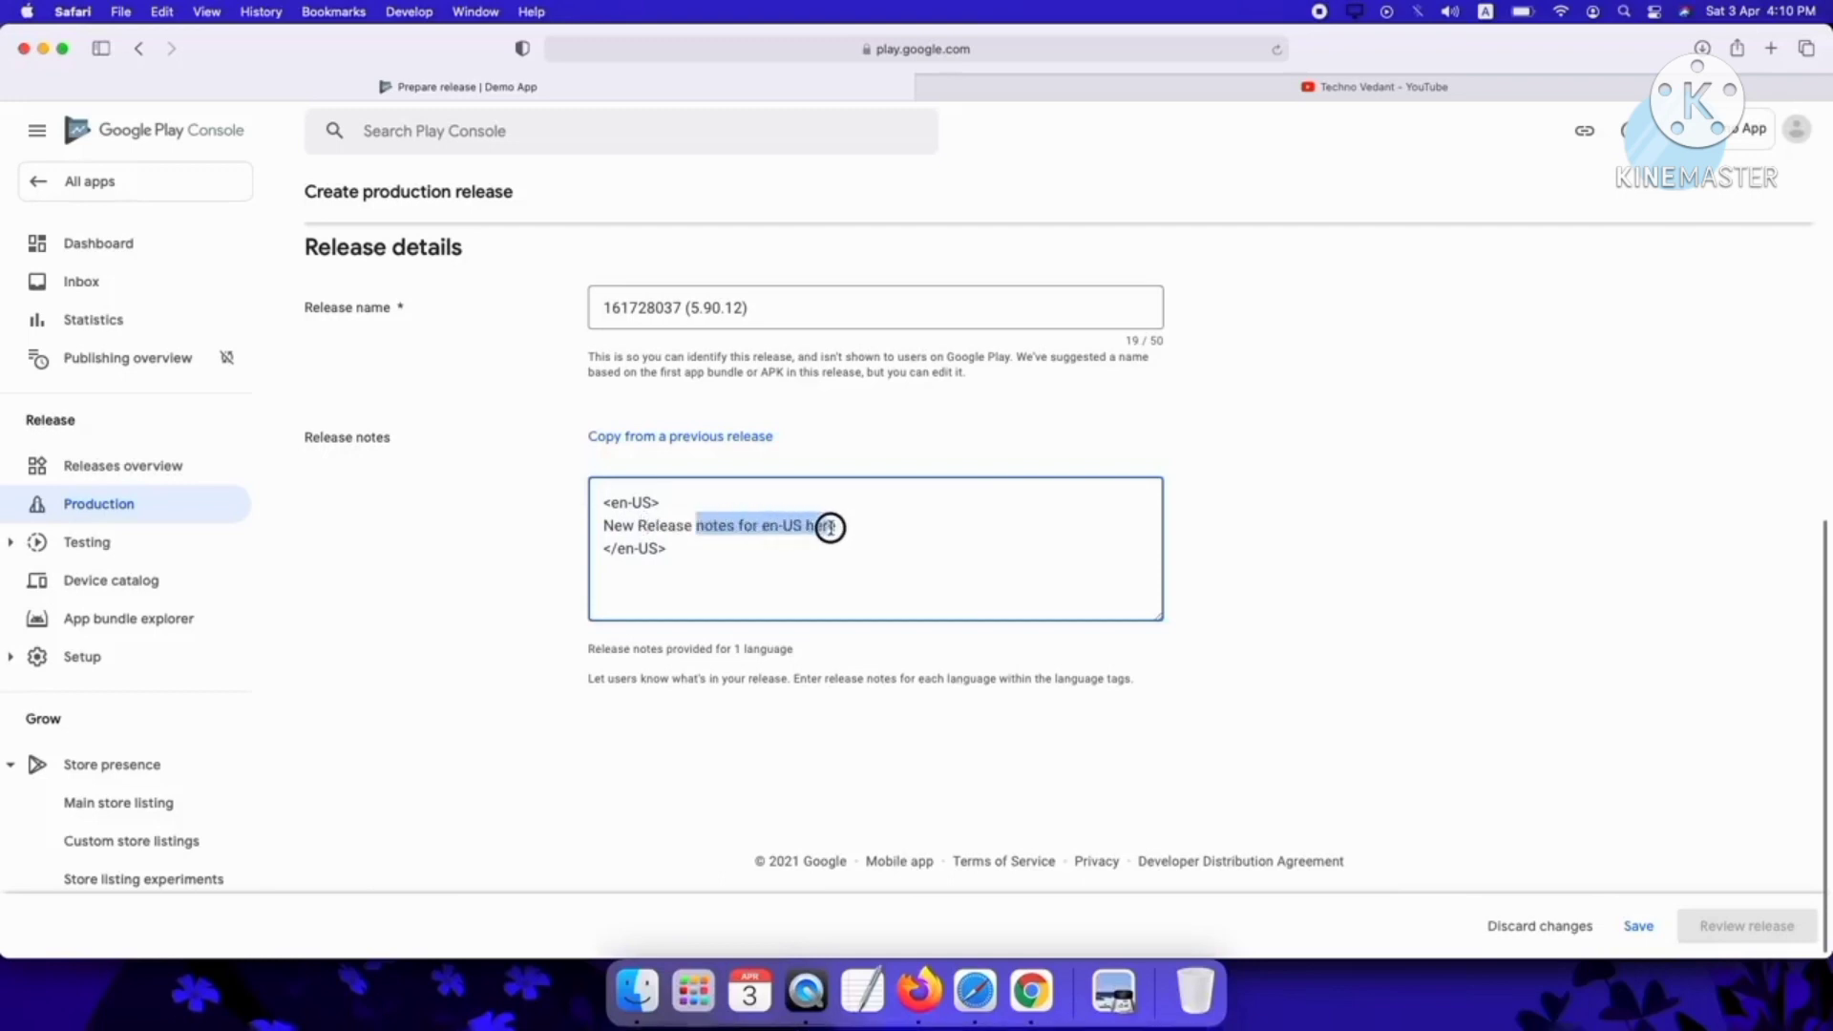
key(BackSpace)
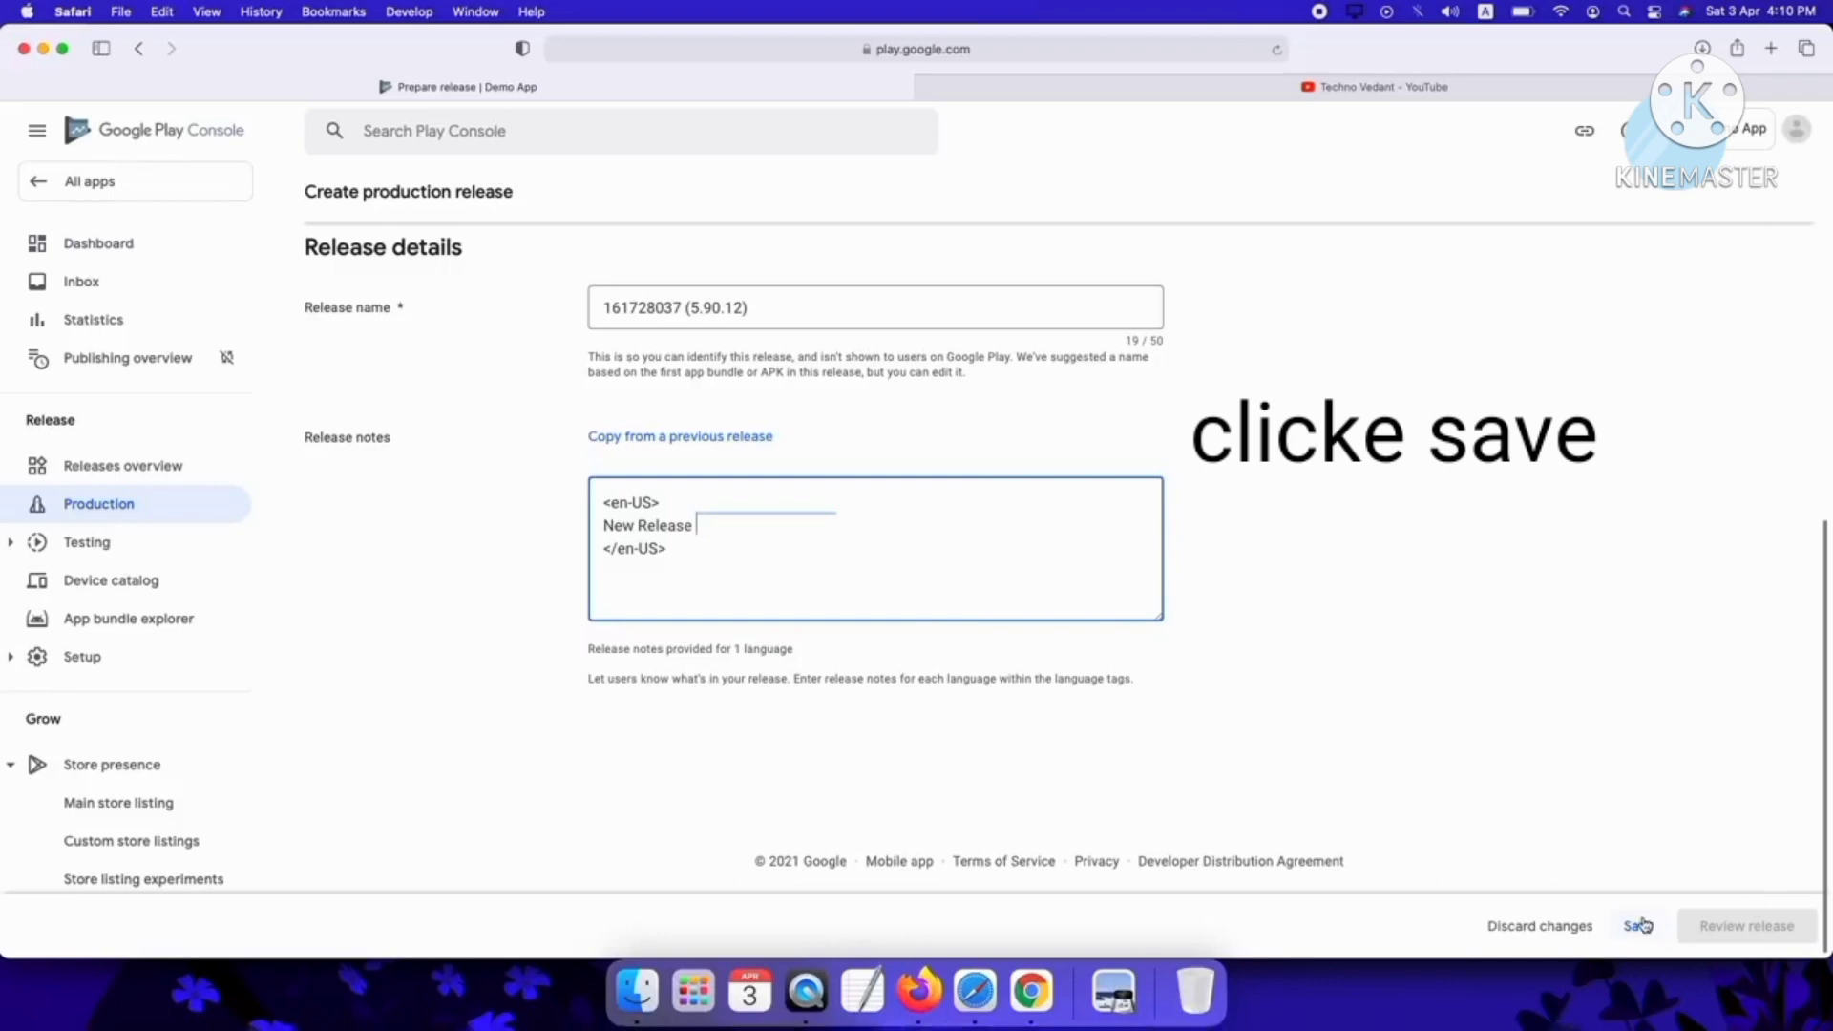
click(1638, 925)
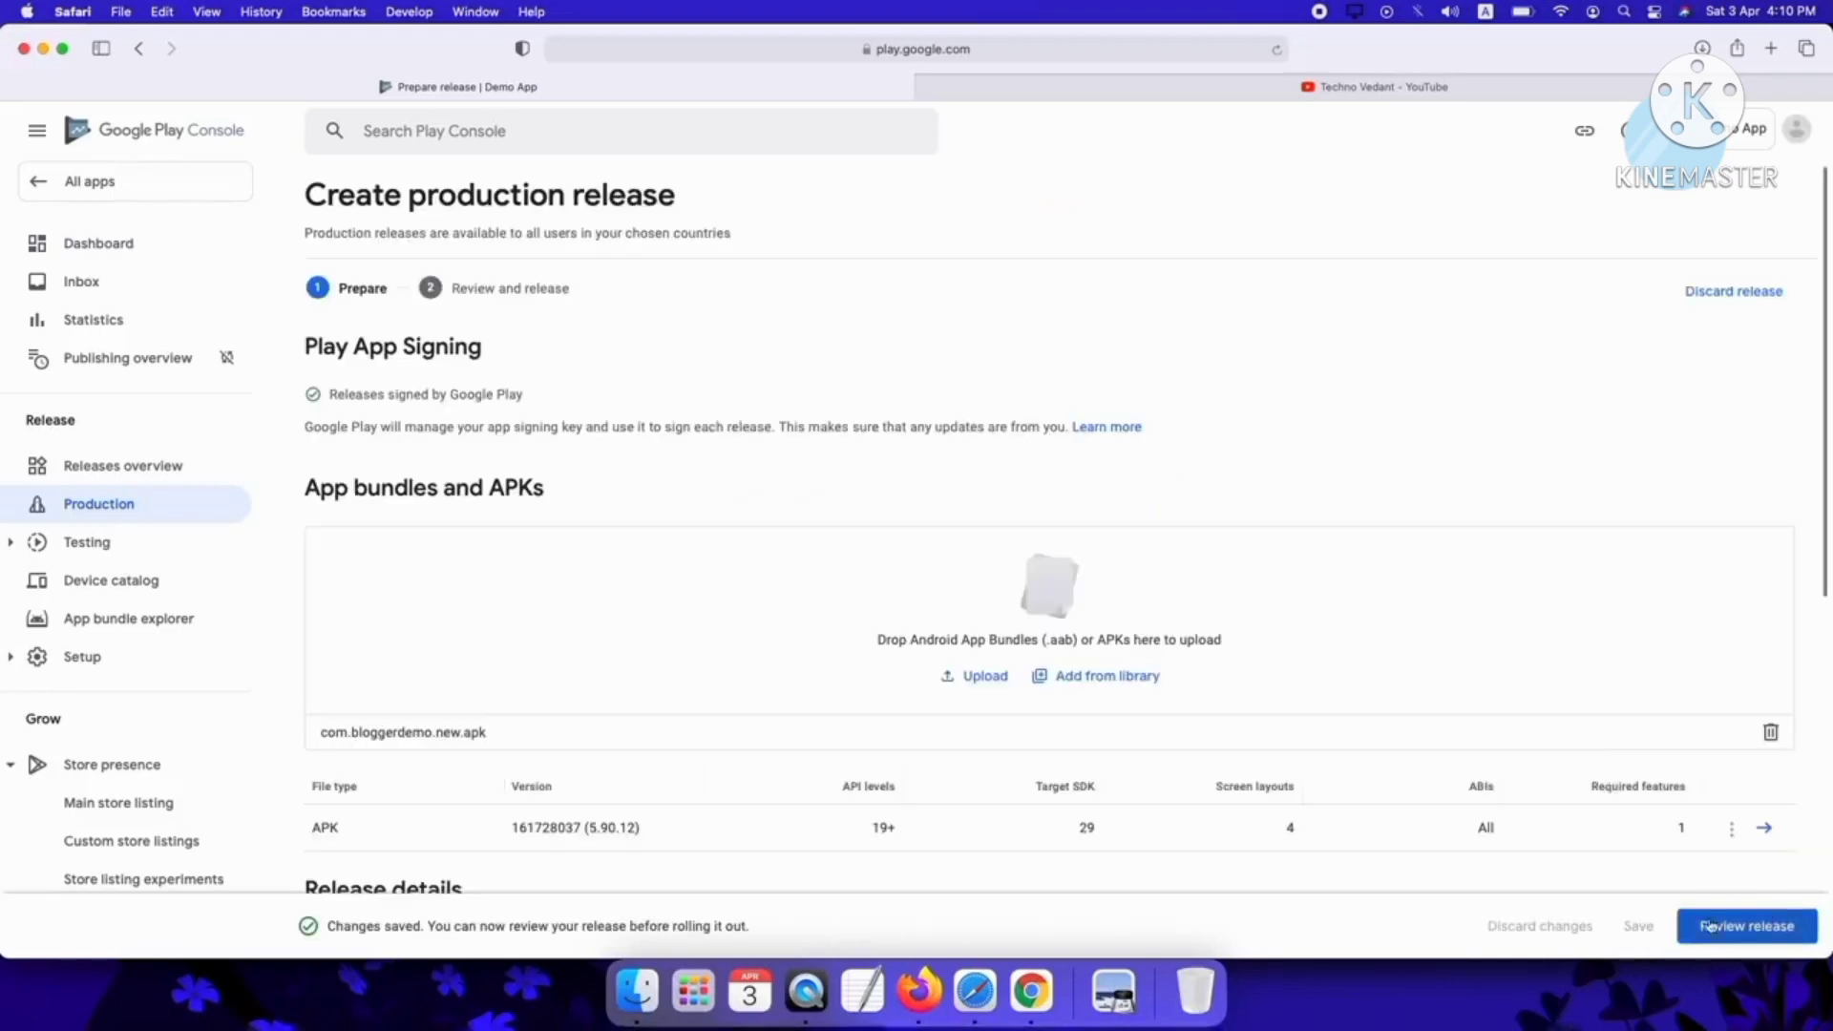